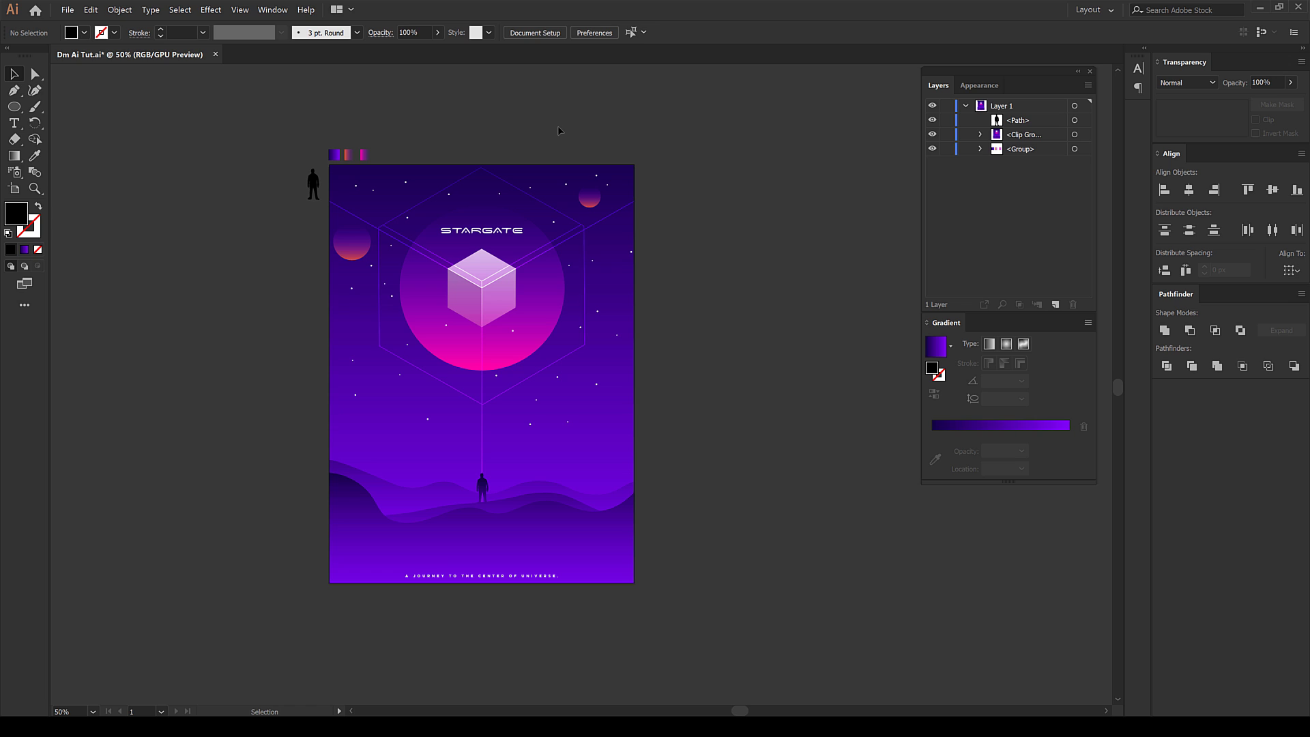
# Create a new document named Stargate, 600 x 850 px, in RGB Color with raster effects at High (300 ppi)
pyautogui.hotkey('ctrl', 'n')
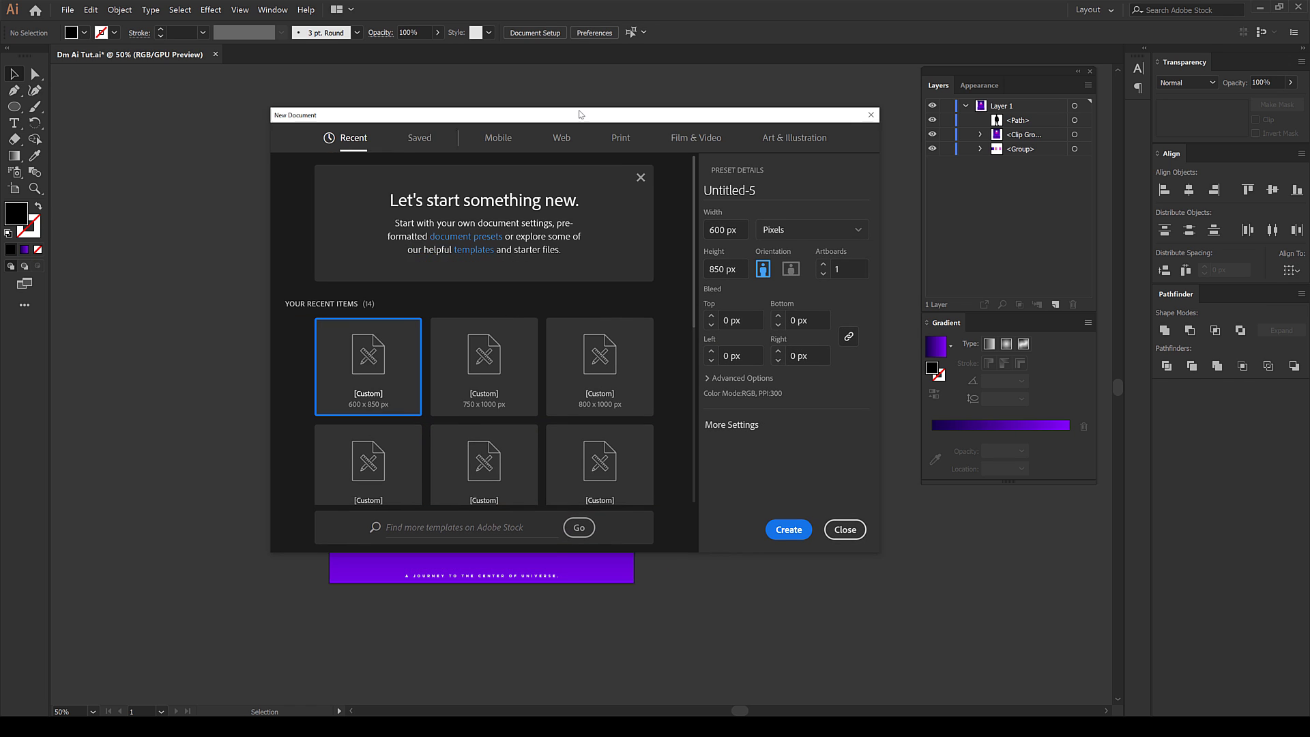
pyautogui.click(744, 232)
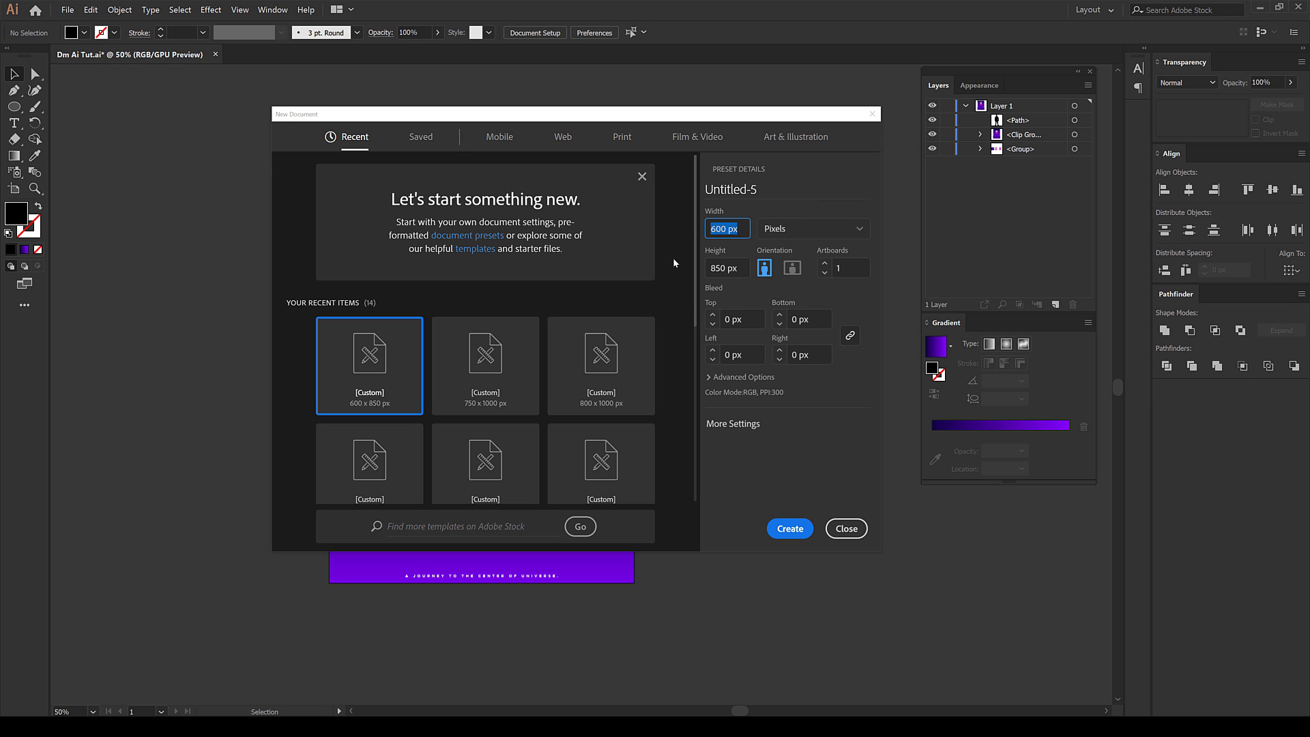
pyautogui.click(736, 268)
pyautogui.click(771, 186)
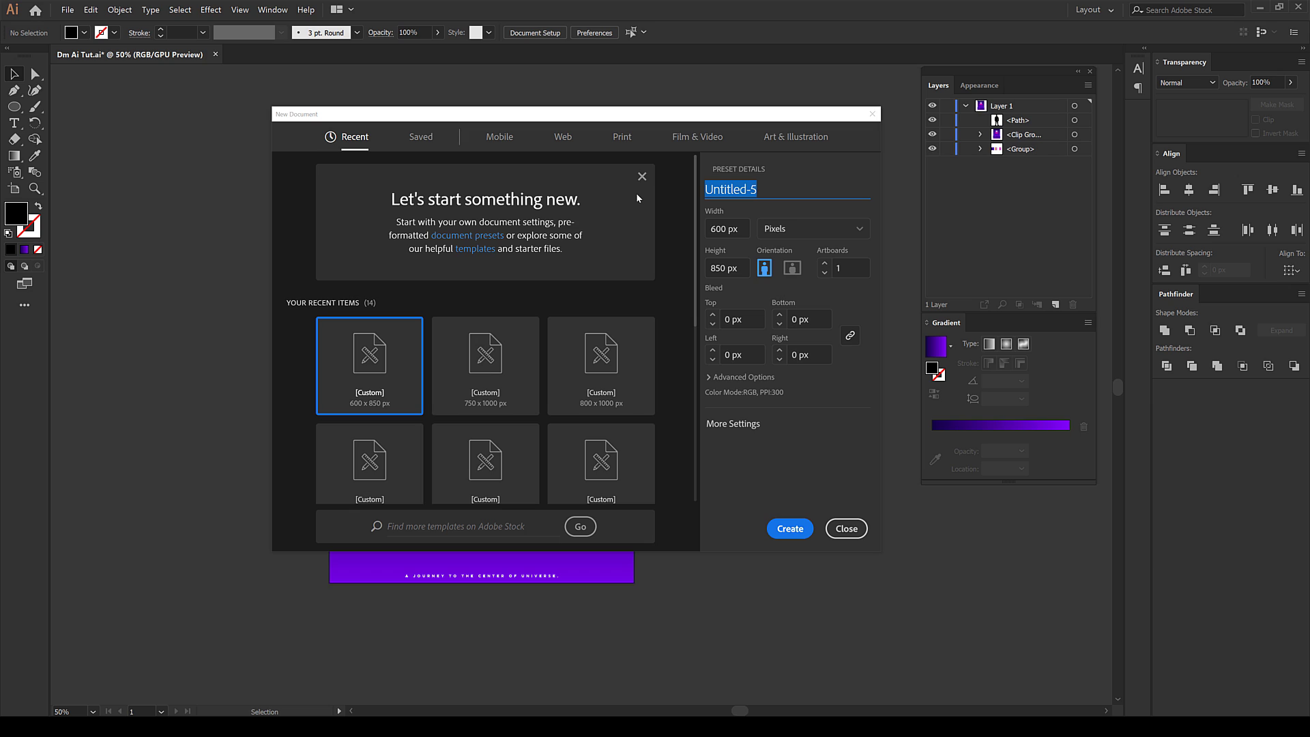
pyautogui.write('Stargate')
pyautogui.click(718, 378)
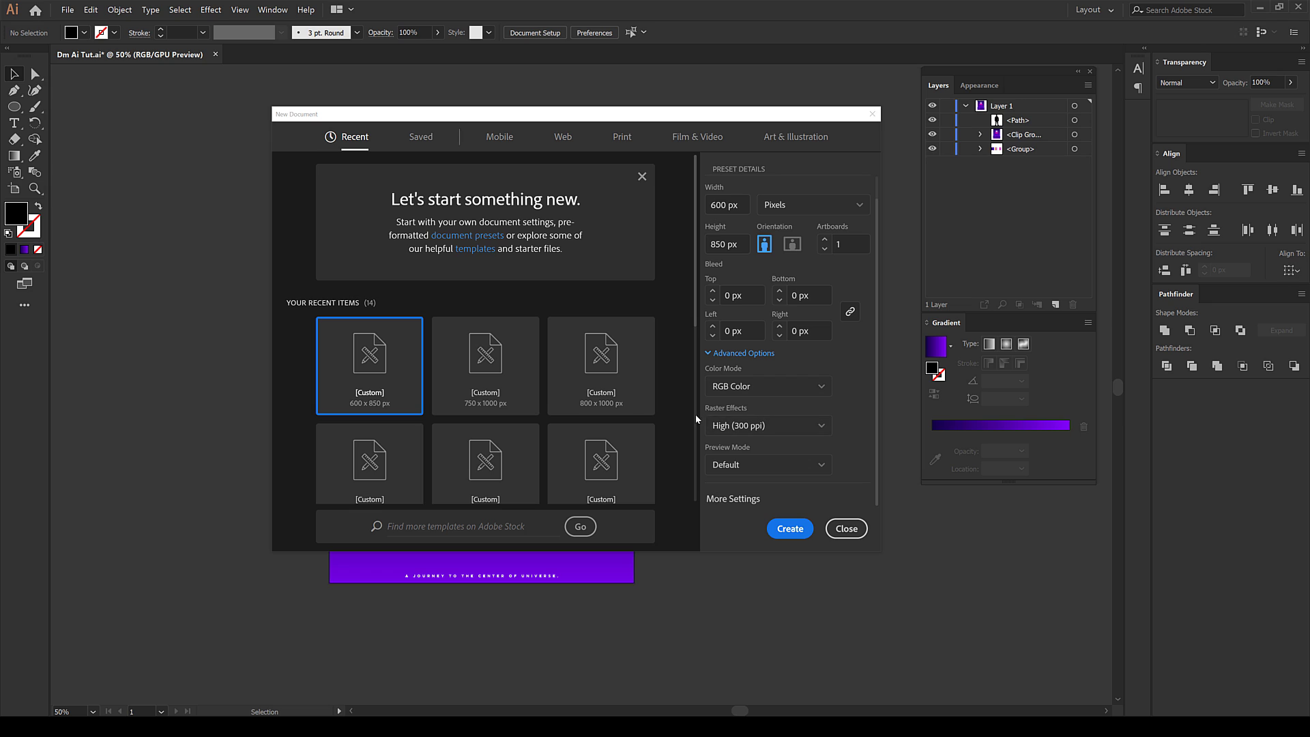
pyautogui.click(757, 429)
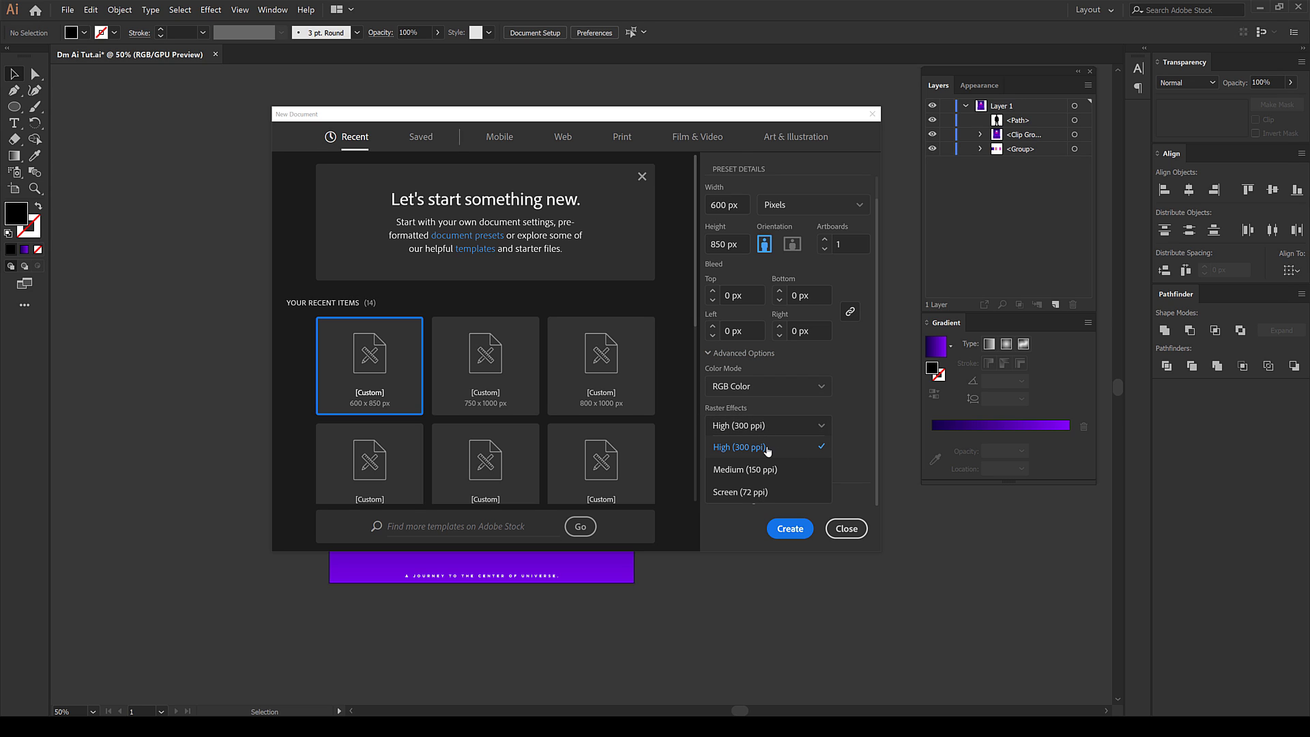
pyautogui.click(761, 444)
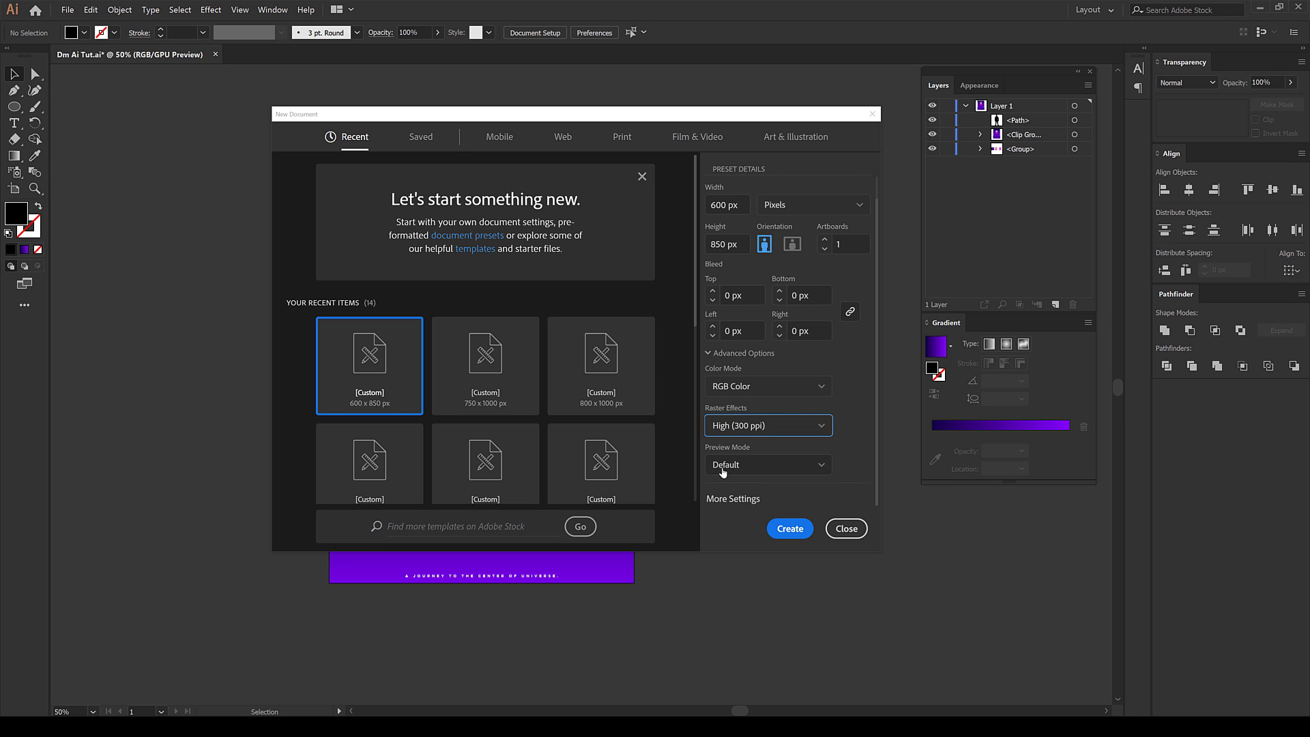
pyautogui.click(792, 533)
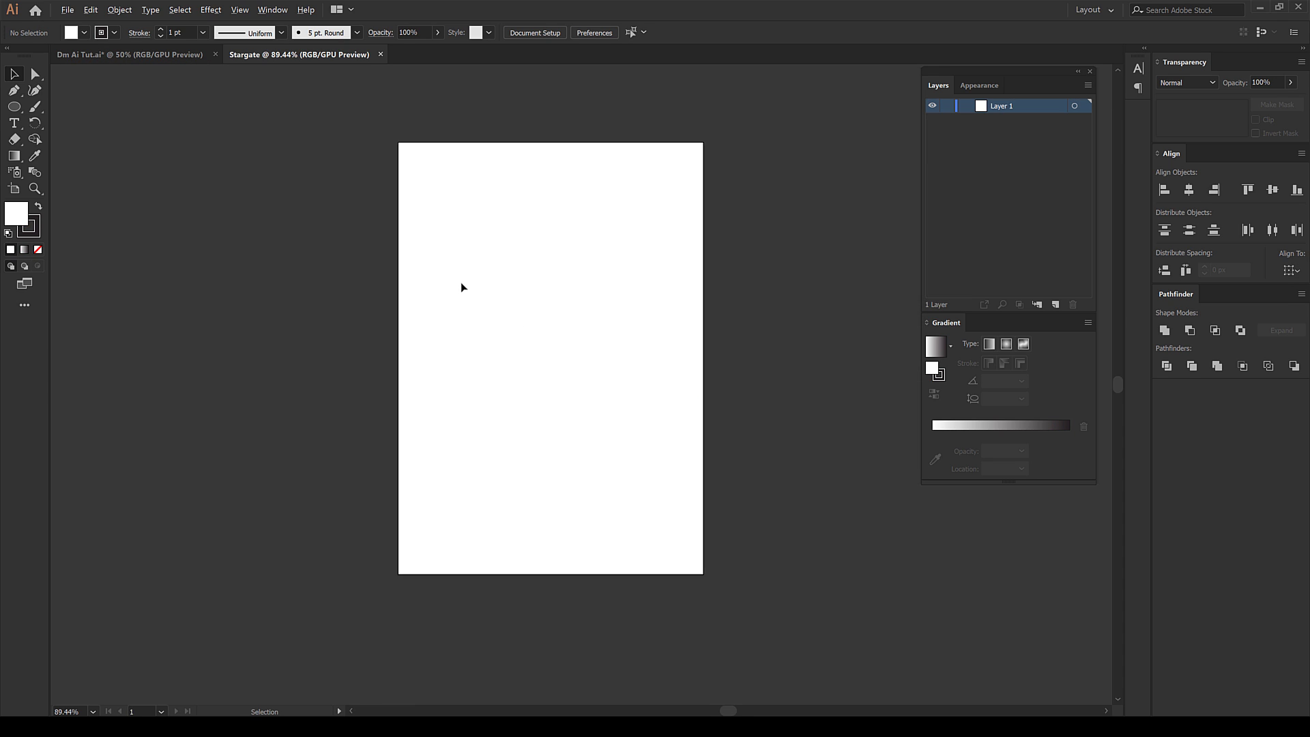
# Copy the gradient swatch group from Dm Ai Tut.ai into the Stargate document and place it just above the artboard's upper-left corner
pyautogui.click(143, 56)
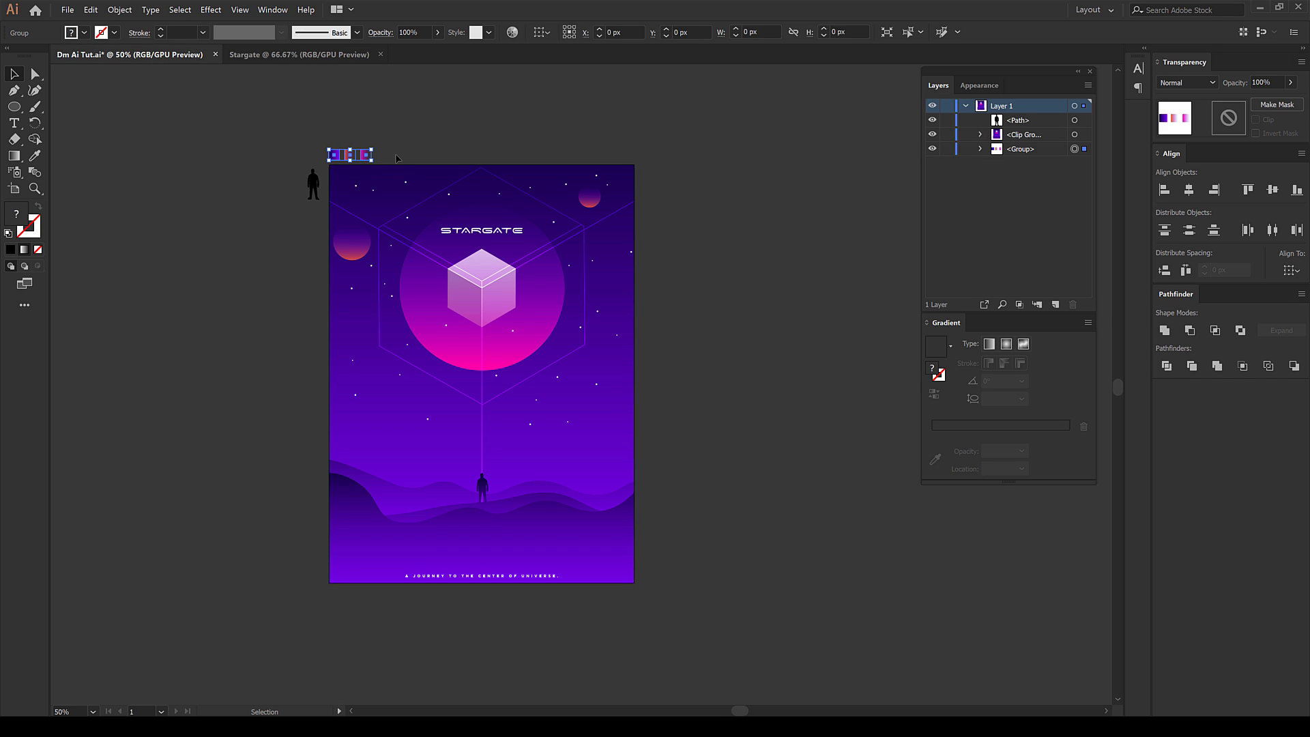
pyautogui.click(364, 155)
pyautogui.press('v')
pyautogui.click(259, 56)
pyautogui.hotkey('ctrl', 'v')
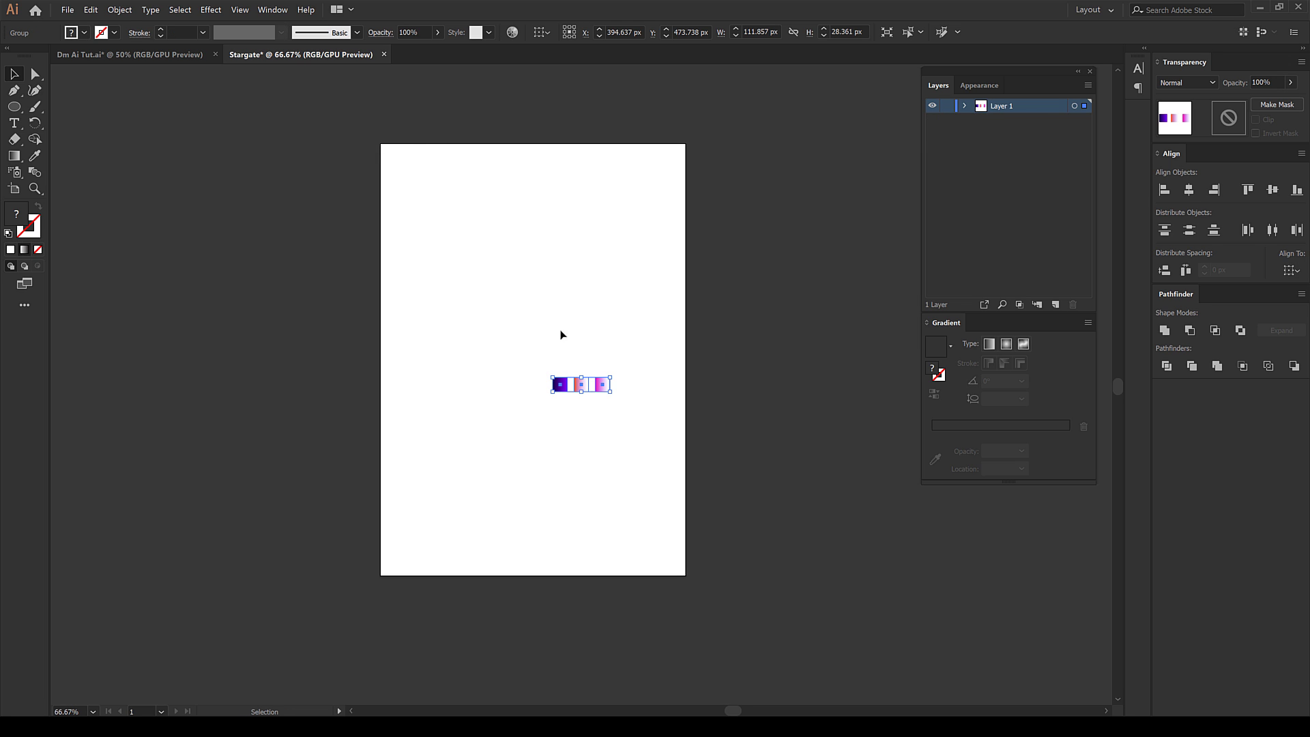
pyautogui.moveTo(560, 386); pyautogui.dragTo(386, 133)
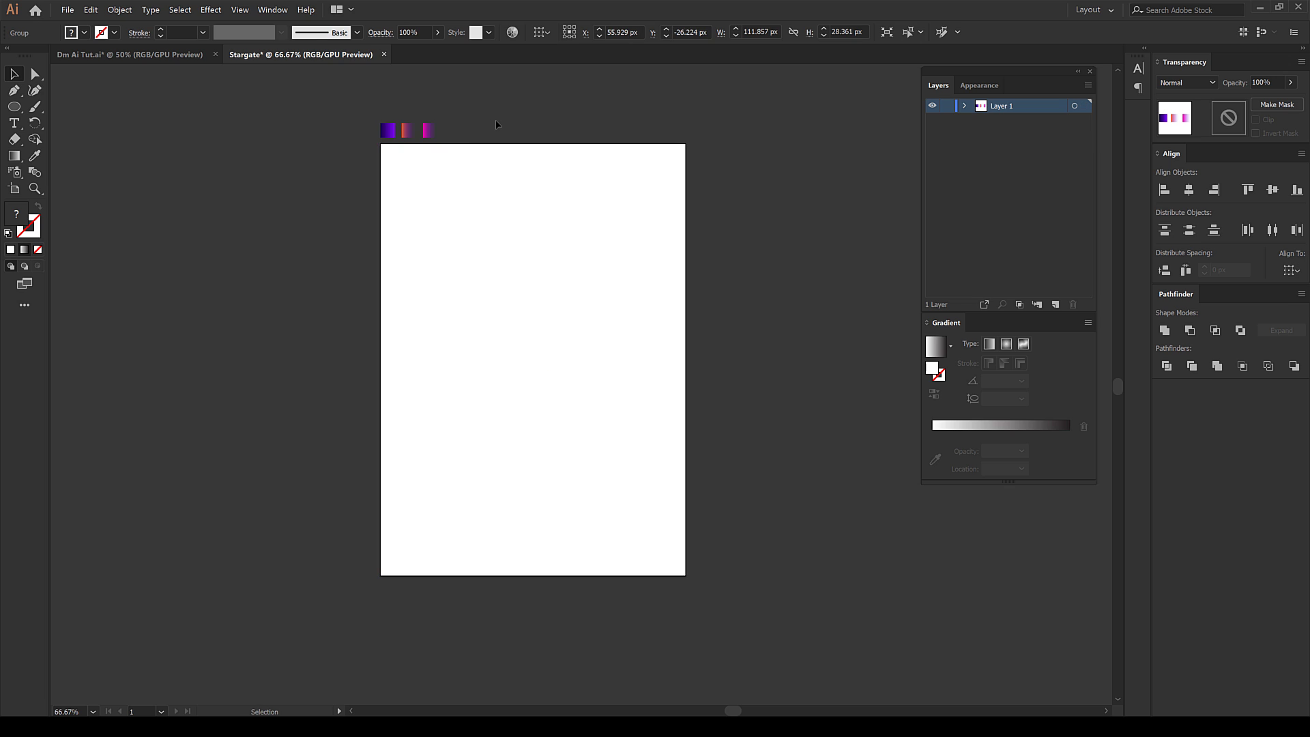
pyautogui.click(497, 125)
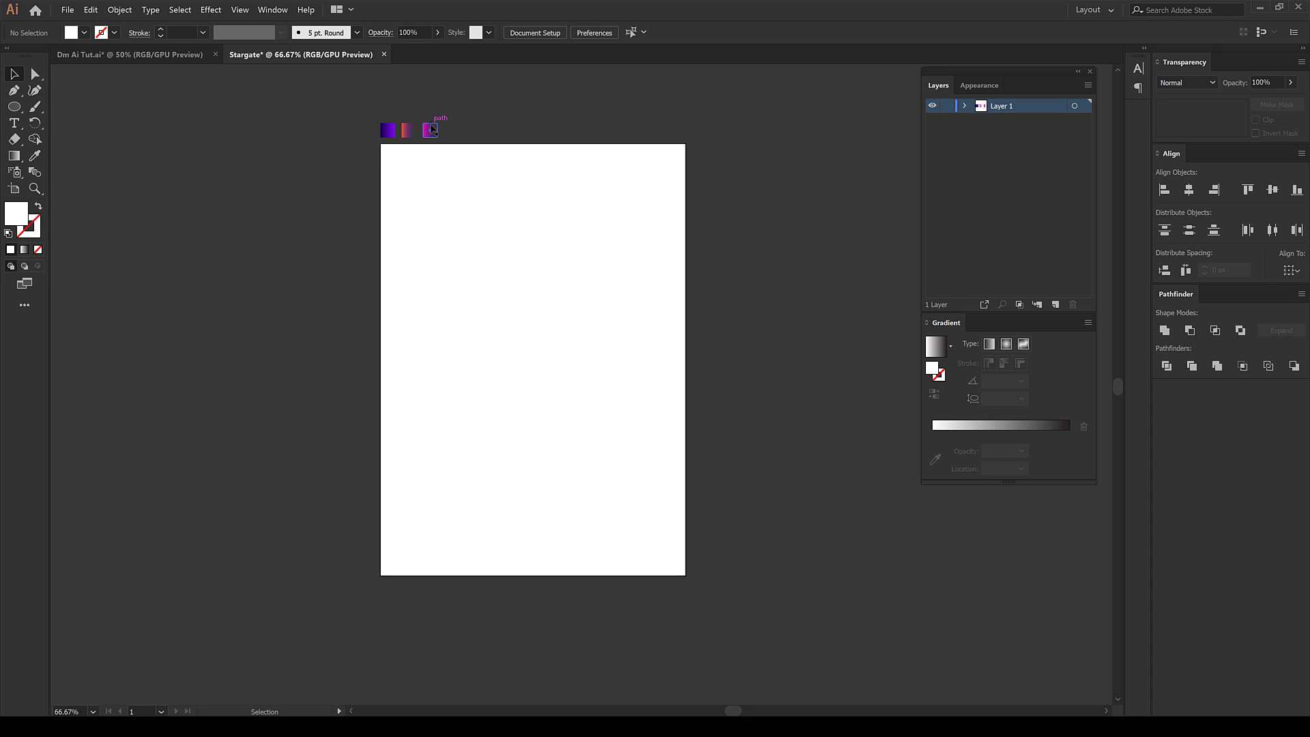
# Examine the black man silhouette beside the finished poster in Dm Ai Tut.ai, and return to the Stargate document
pyautogui.hotkey('ctrl', 'Tab')
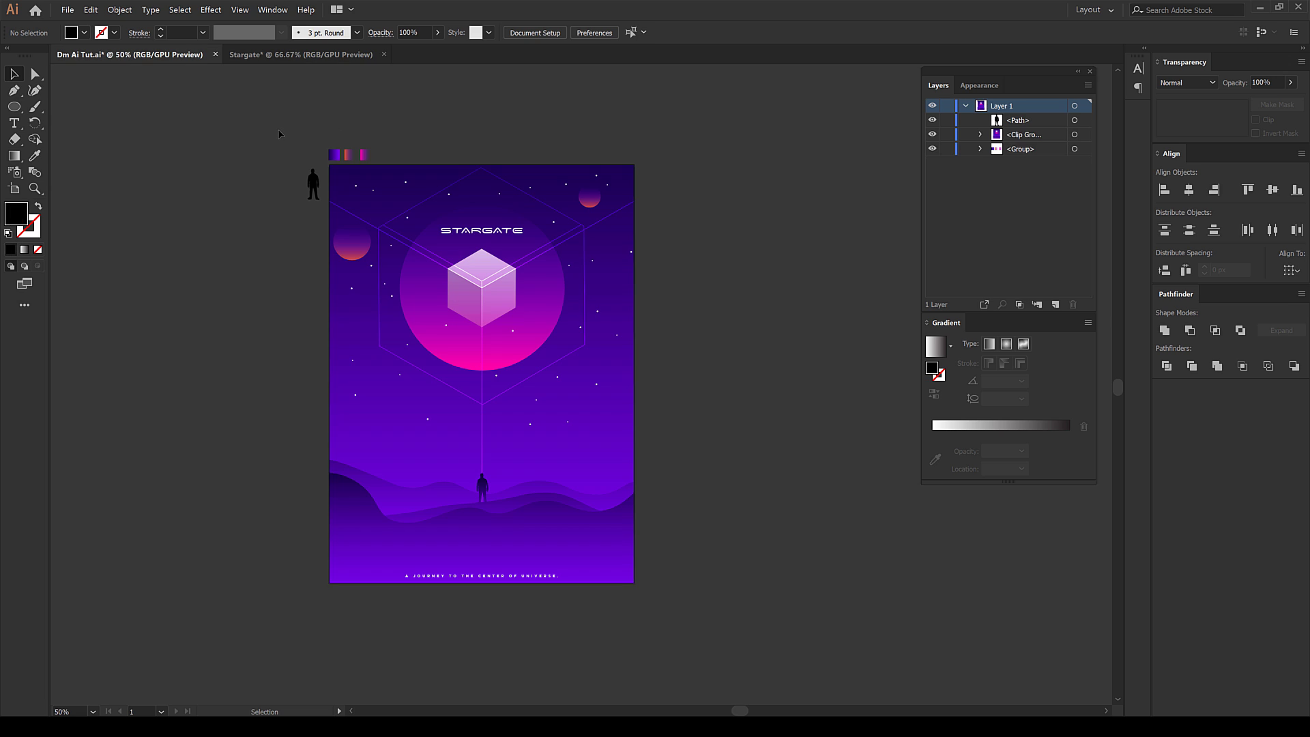
pyautogui.click(312, 183)
pyautogui.scroll(4, 304, 189)
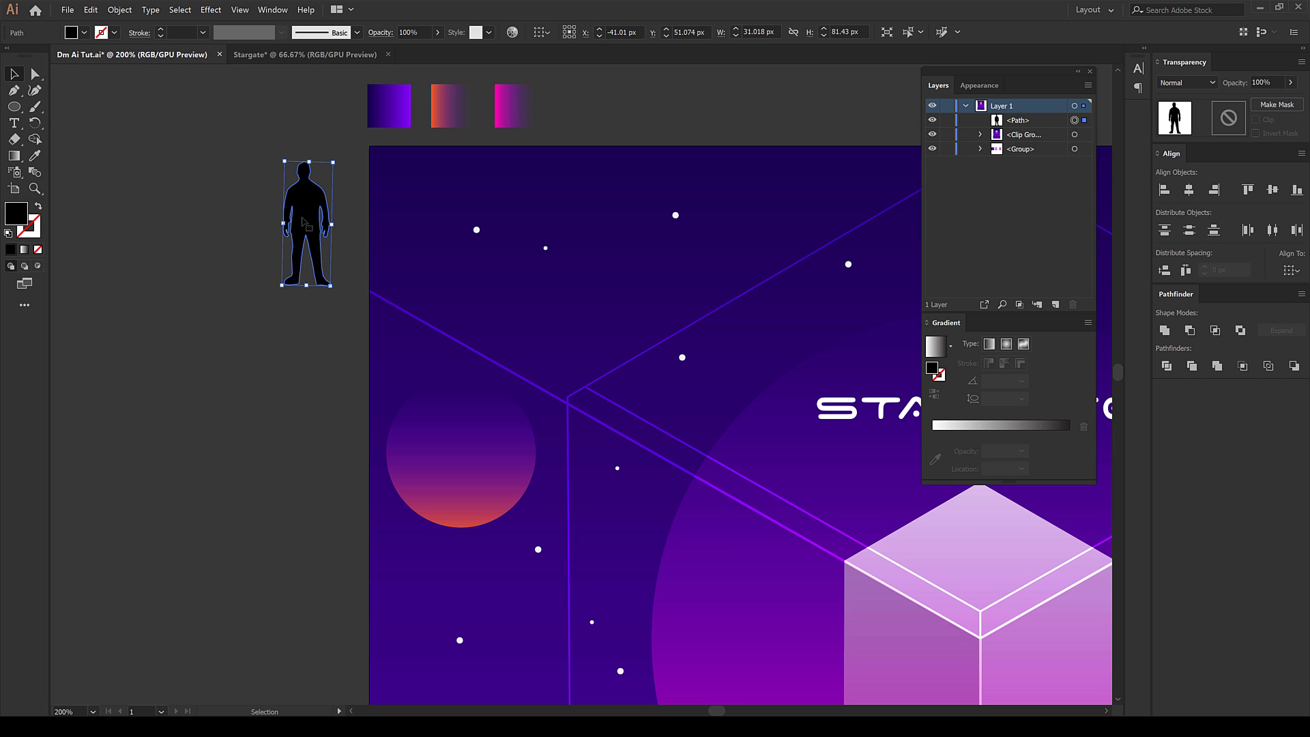
pyautogui.scroll(-2, 240, 197)
pyautogui.scroll(-1, 240, 198)
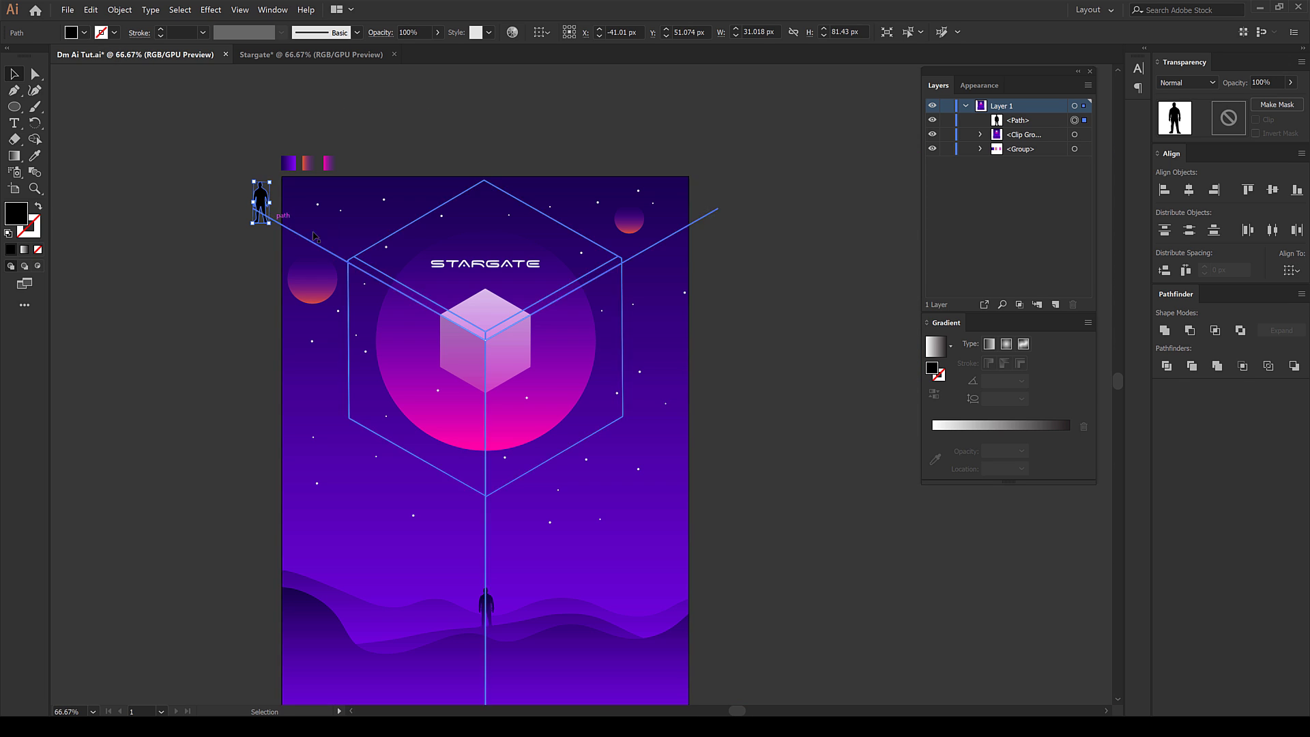
pyautogui.click(272, 182)
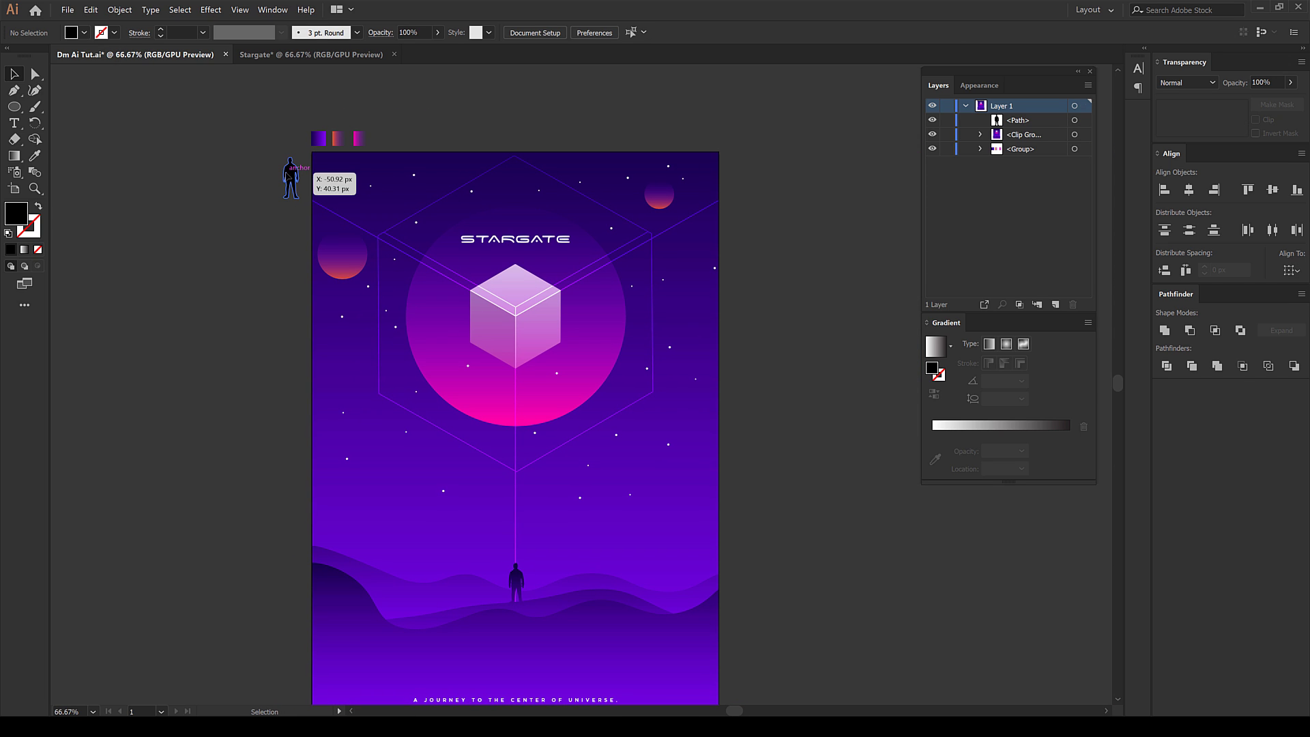
pyautogui.click(291, 180)
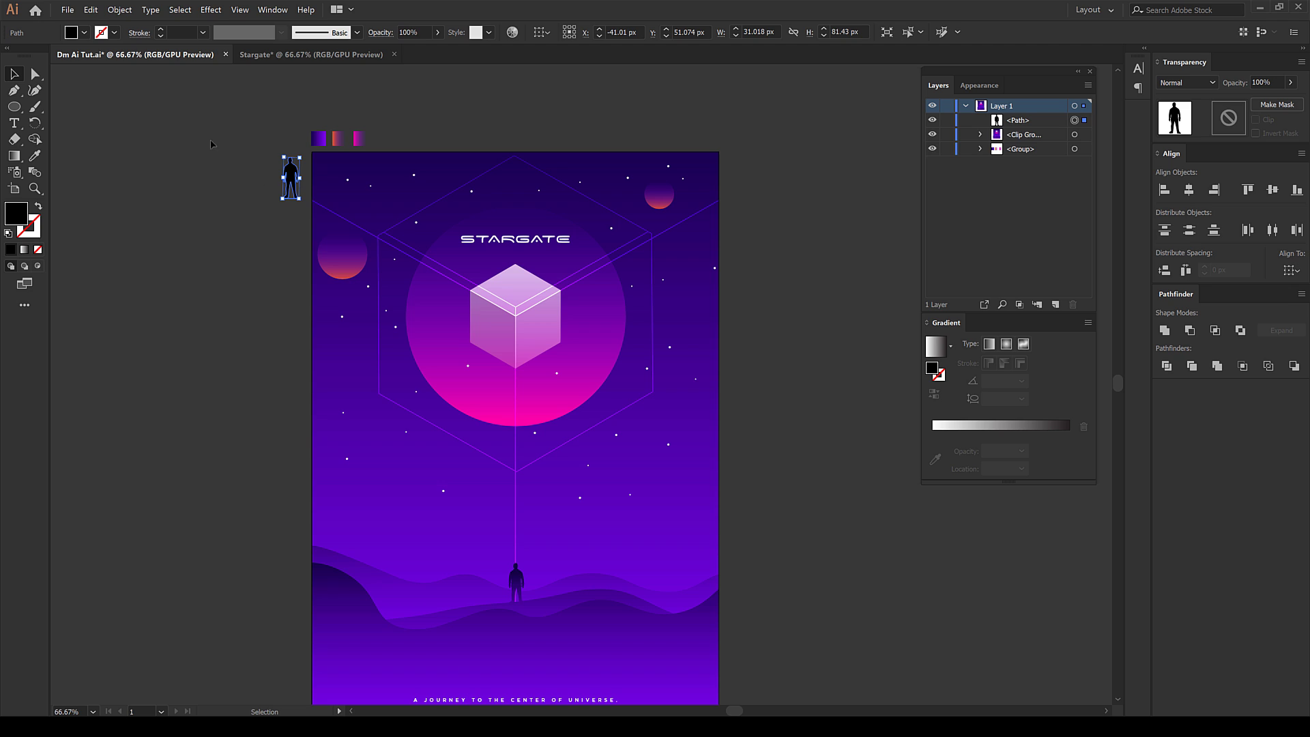
pyautogui.click(239, 175)
pyautogui.hotkey('ctrl', 'Tab')
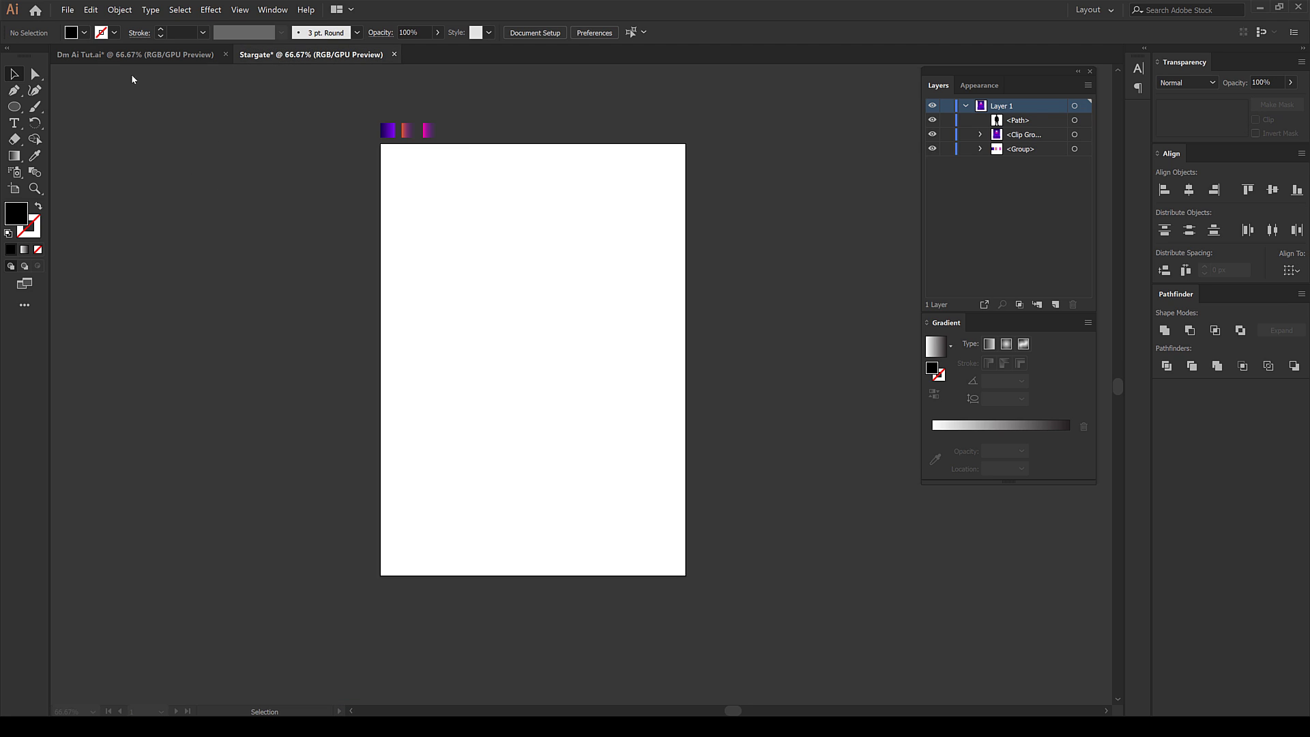
# Draw a 600 x 850 px rectangle covering the whole artboard
pyautogui.scroll(1, 539, 271)
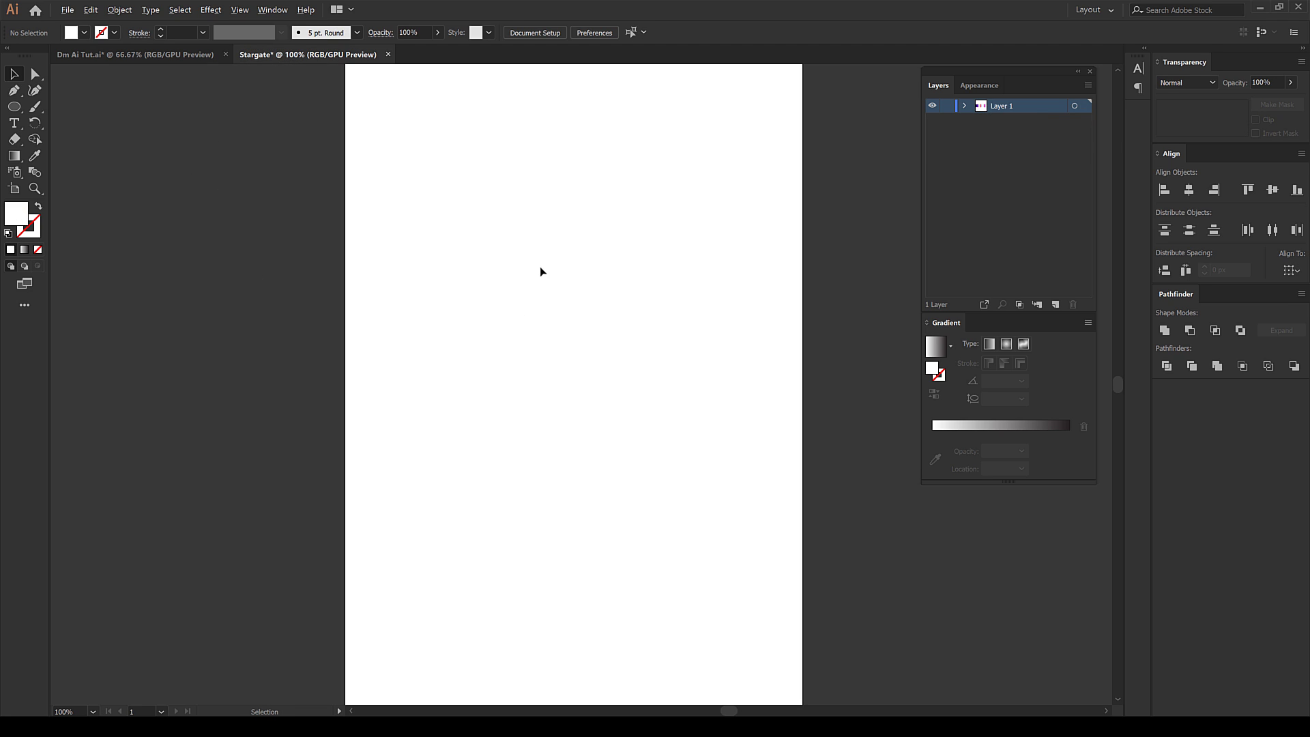
pyautogui.scroll(-1, 533, 278)
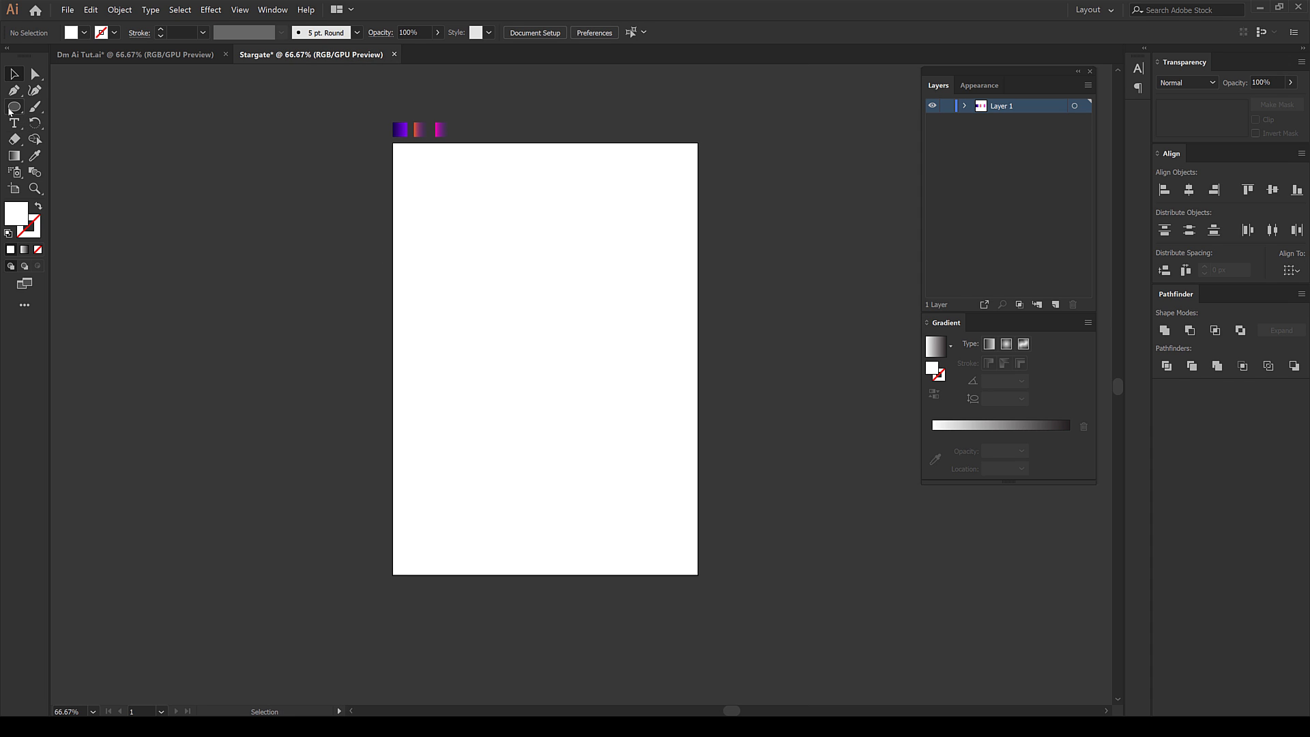
pyautogui.moveTo(9, 109); pyautogui.dragTo(75, 106)
pyautogui.moveTo(393, 143); pyautogui.dragTo(698, 575)
pyautogui.press('v')
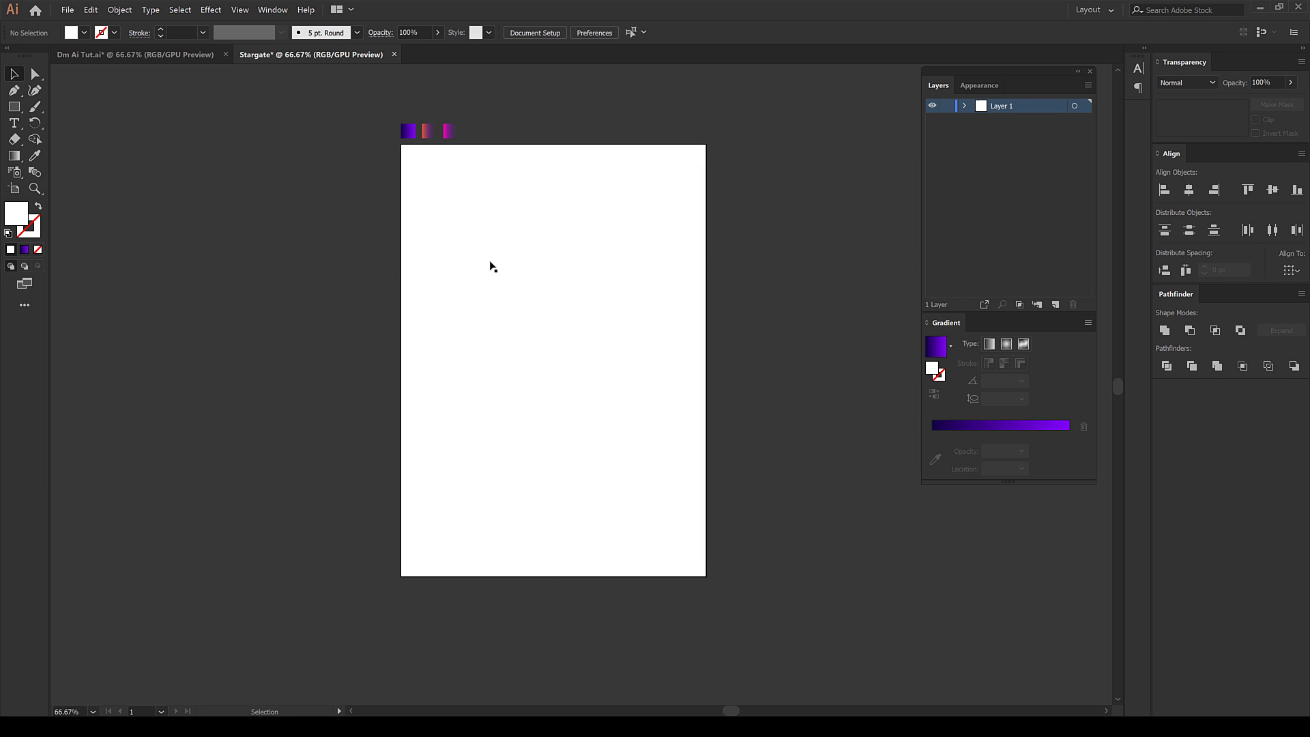
# Fill the artboard-sized rectangle with the dark-blue-to-purple gradient sampled from the first swatch using the Eyedropper
pyautogui.click(489, 265)
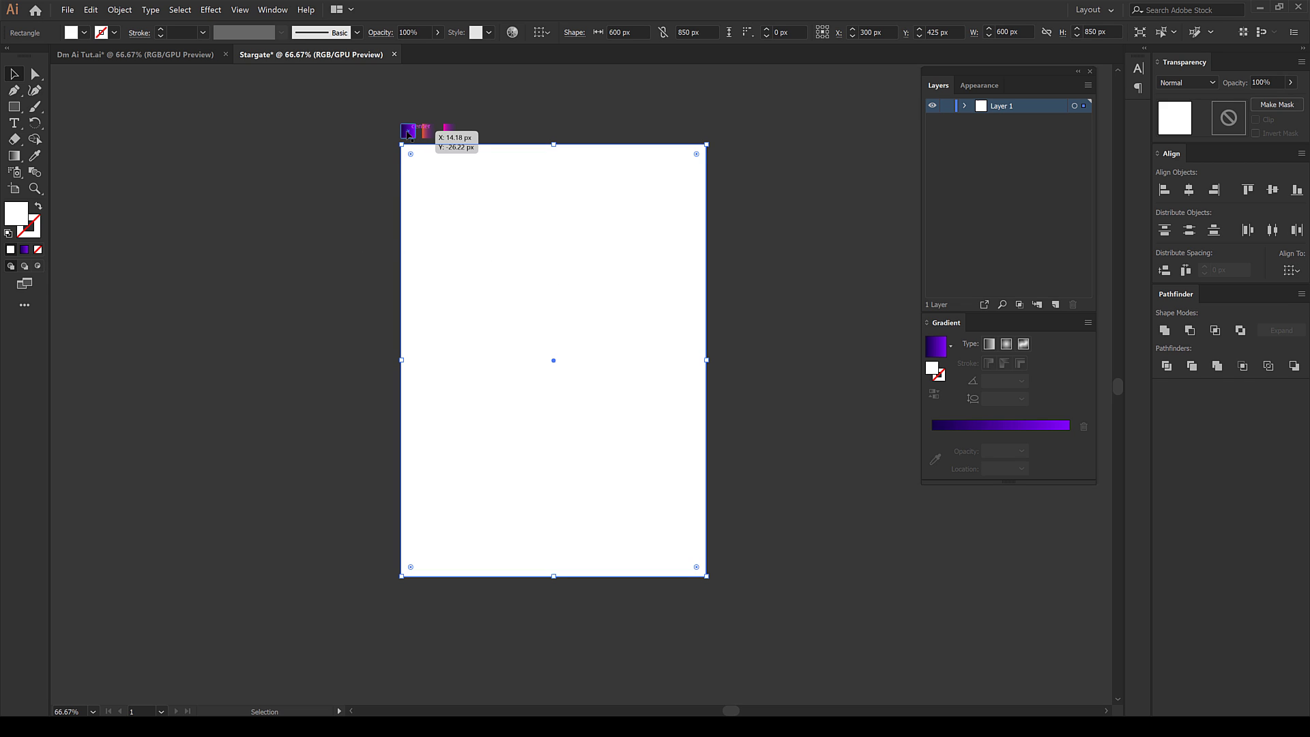
pyautogui.moveTo(402, 144); pyautogui.dragTo(402, 144)
pyautogui.press('i')
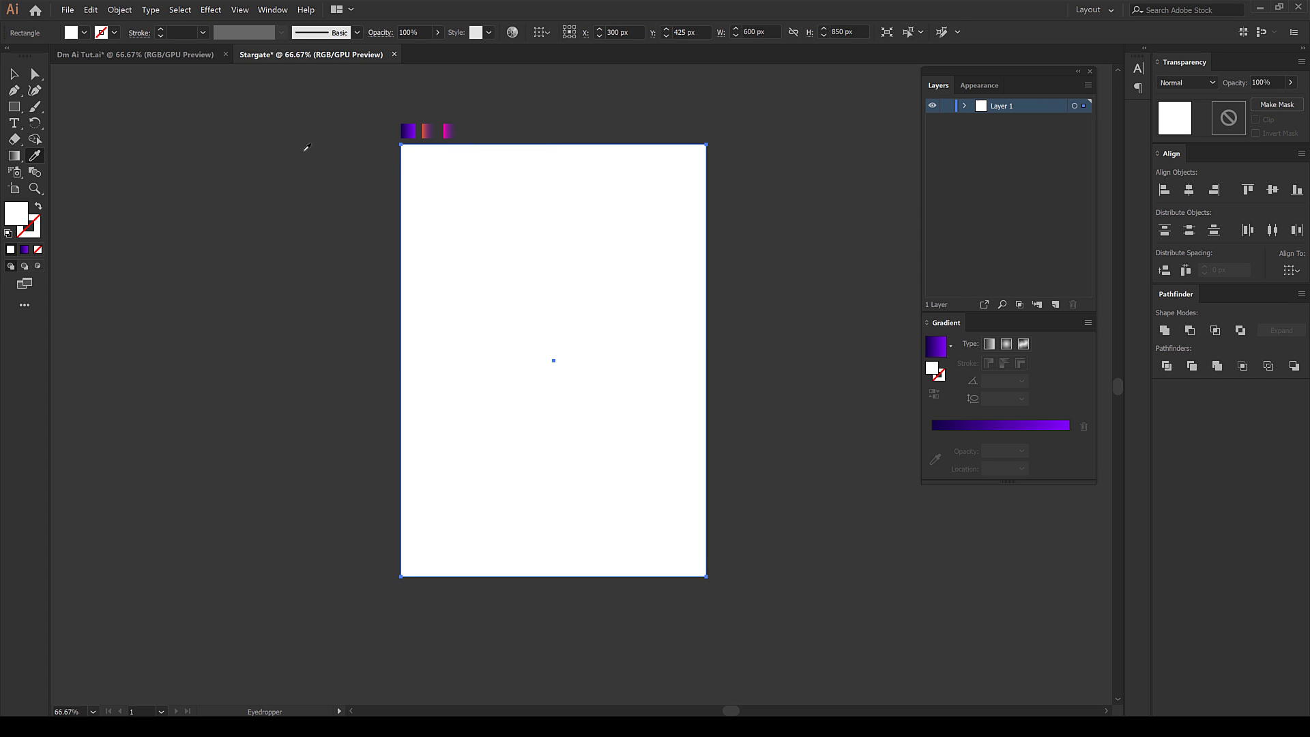
pyautogui.click(408, 132)
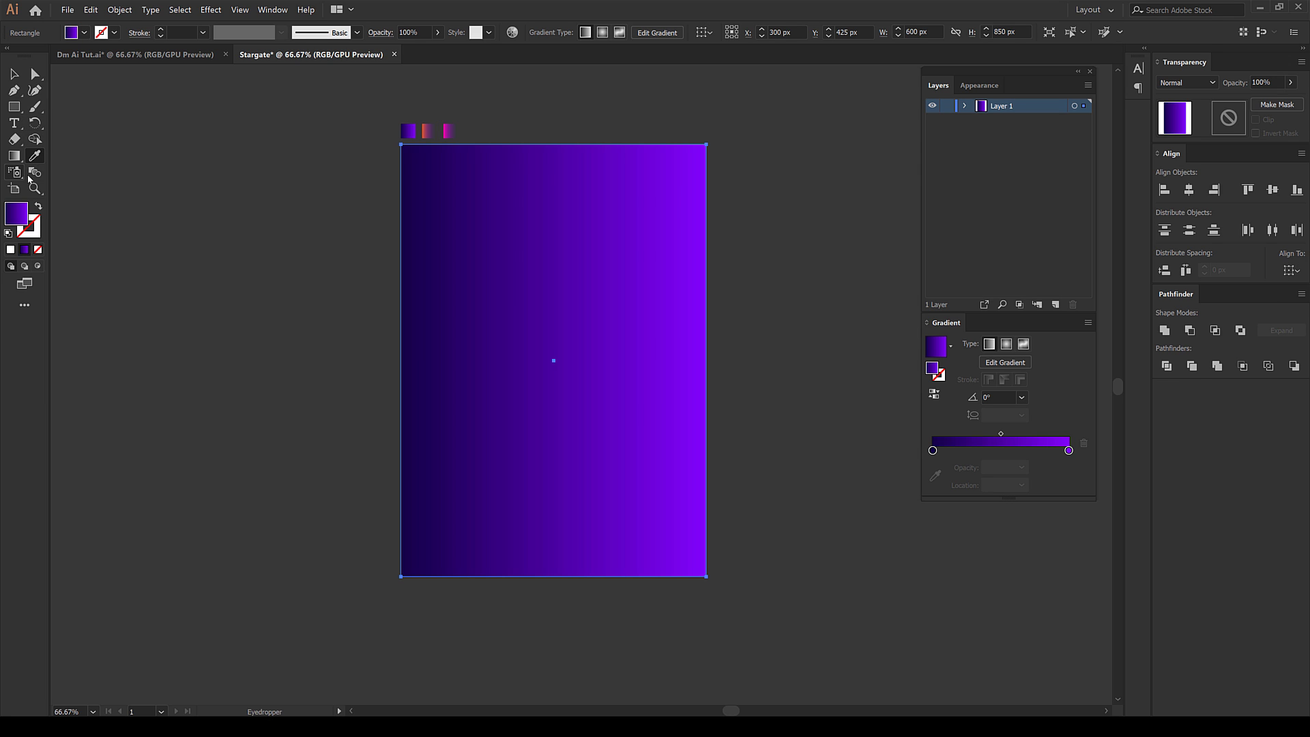
# Redirect the background rectangle's gradient vertically at -90°, running from dark at its upper edge to bright purple at its lower edge
pyautogui.press('g')
pyautogui.moveTo(551, 139); pyautogui.dragTo(549, 591)
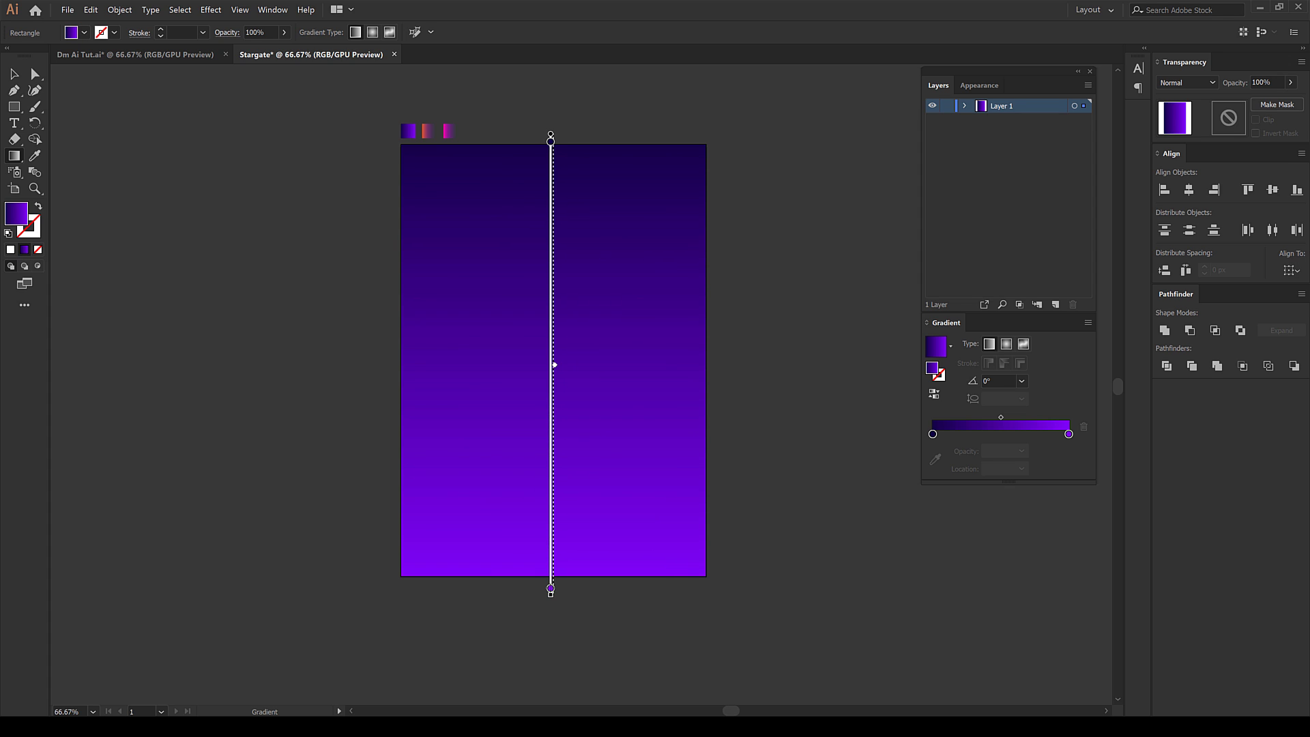
pyautogui.press('v')
pyautogui.click(327, 218)
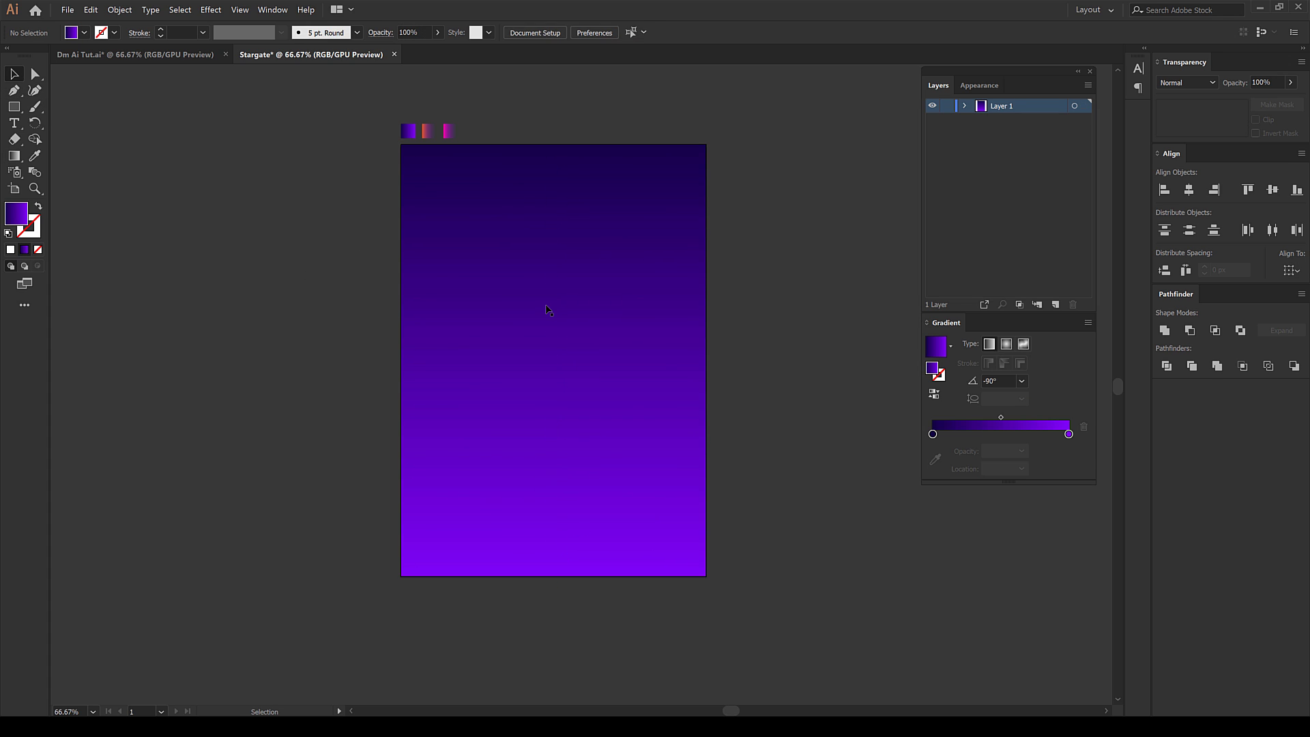
# Rename the layer holding the background rectangle as BG
pyautogui.click(554, 318)
pyautogui.doubleClick(1005, 107)
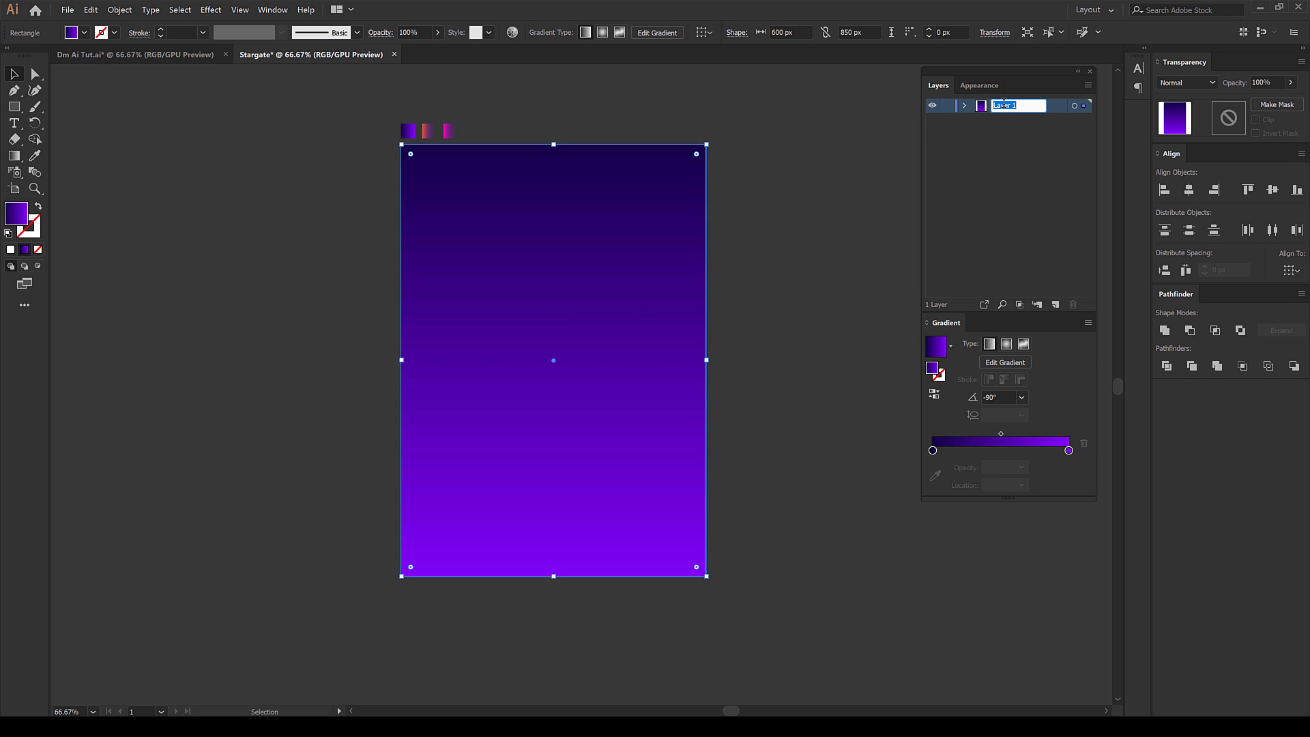
pyautogui.write('BG')
pyautogui.click(1002, 145)
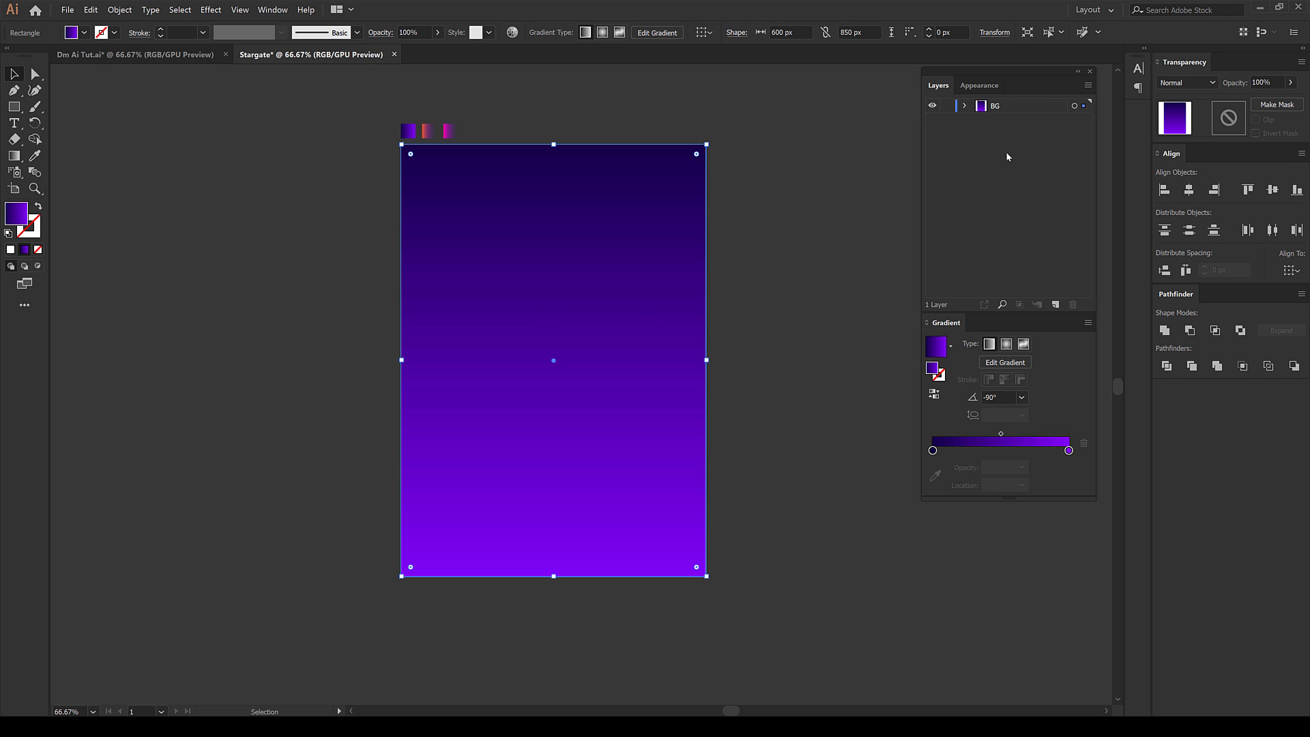
# Add a new layer above BG and lock the BG layer
pyautogui.click(1056, 304)
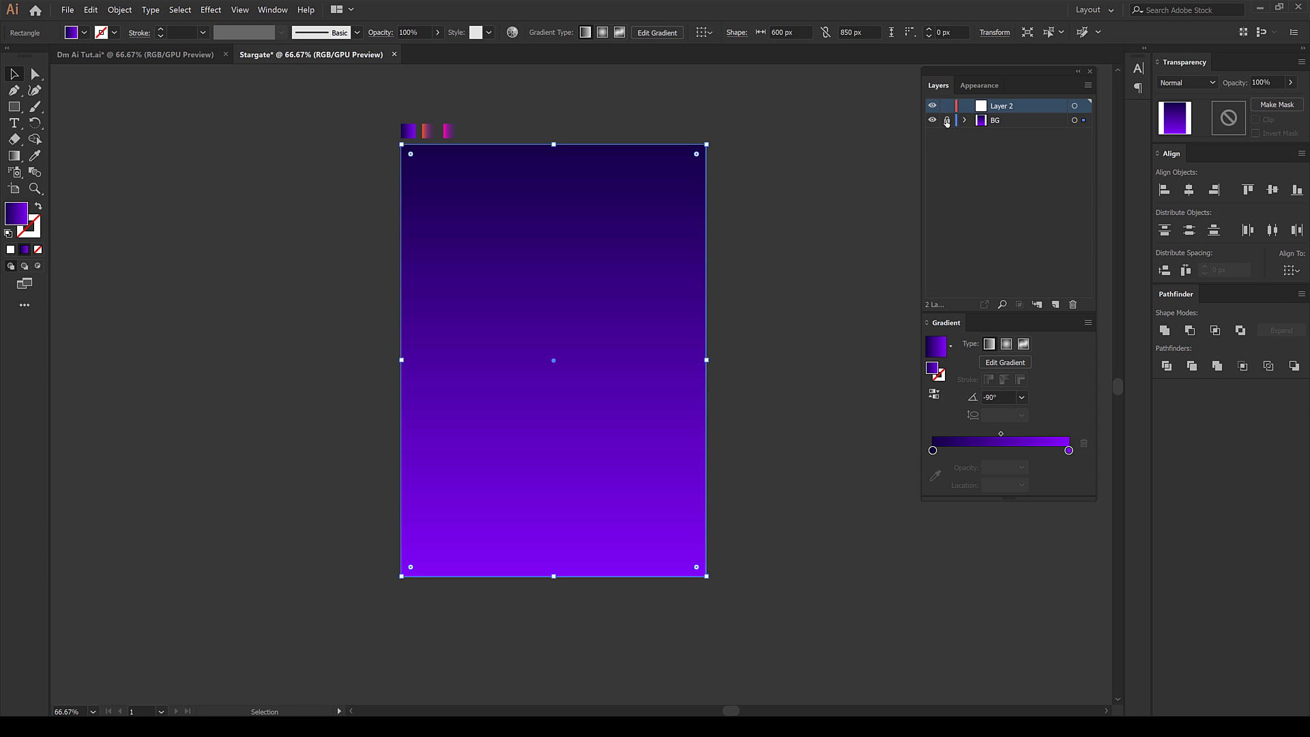
pyautogui.click(947, 121)
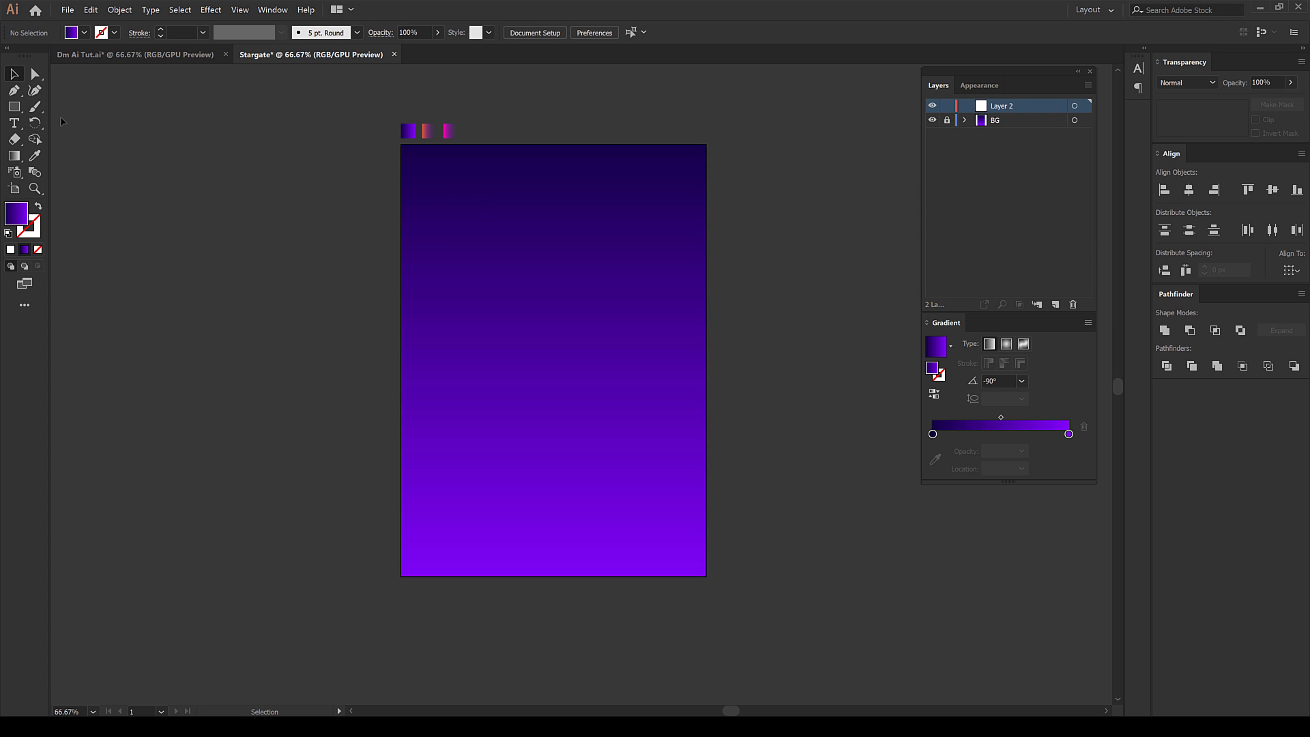
# Set the fill for new shapes to the lightest grey swatch
pyautogui.click(84, 33)
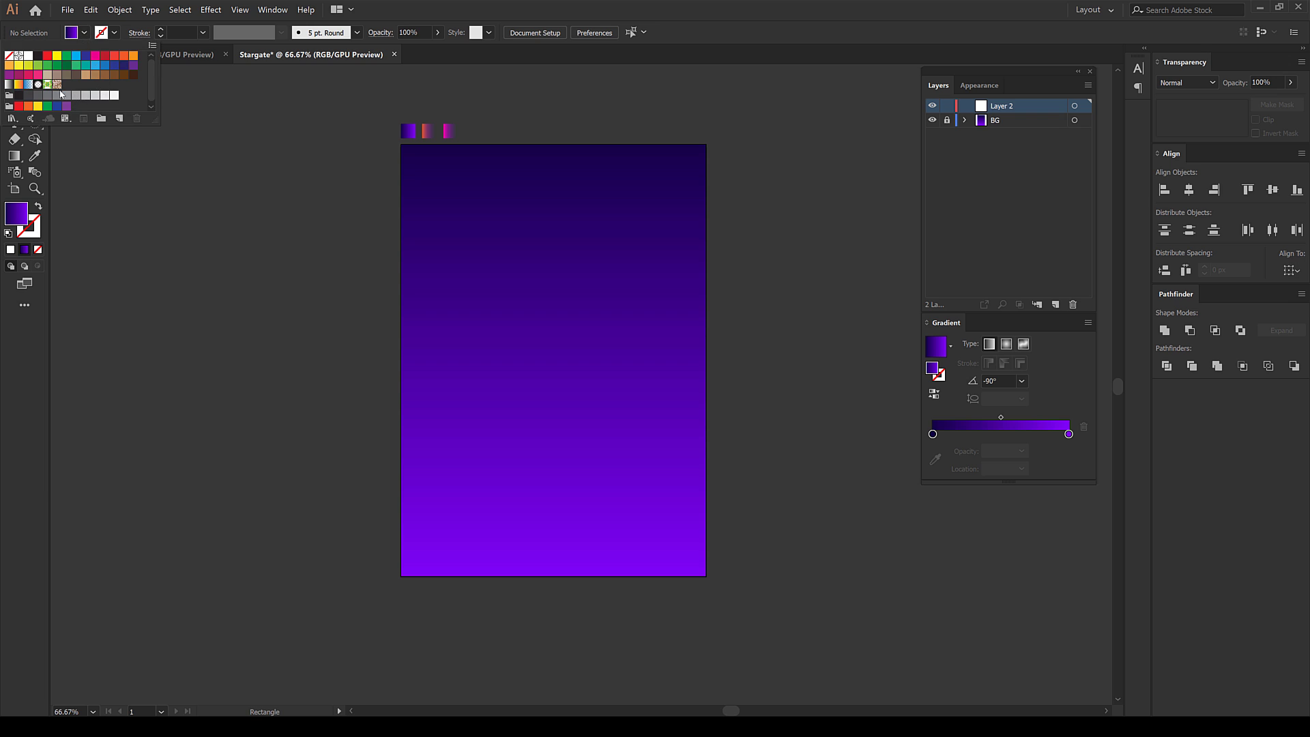
pyautogui.click(114, 96)
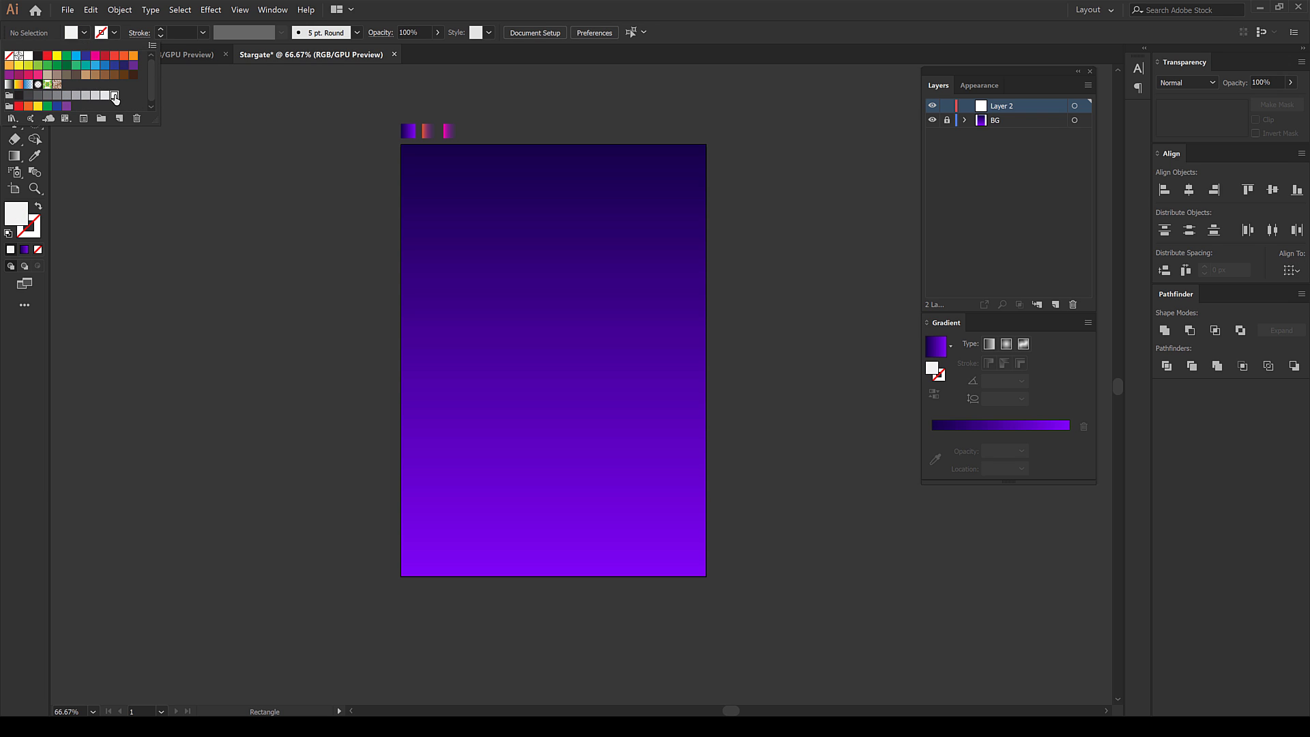
pyautogui.click(559, 269)
# Create a 150 x 150 px square in the upper half of the artboard with width and height unlinked
pyautogui.click(545, 258)
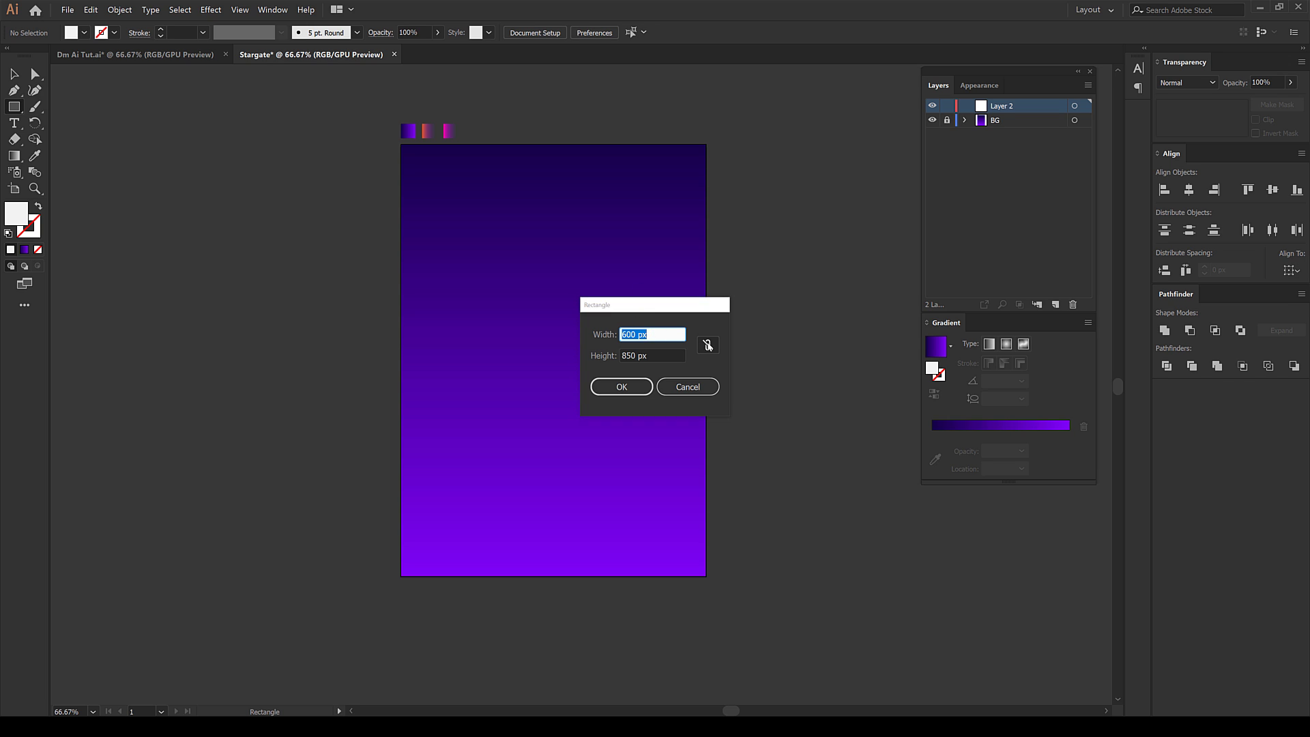
pyautogui.click(708, 344)
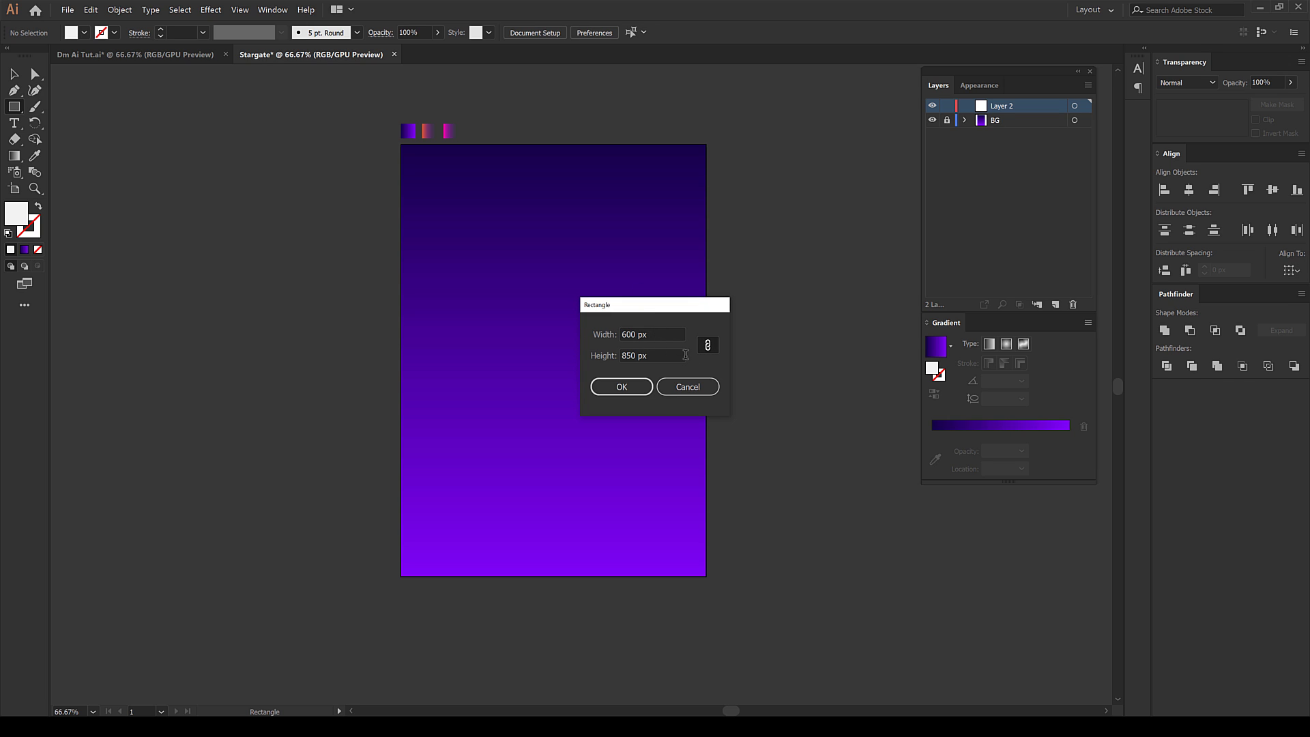
pyautogui.click(708, 345)
pyautogui.click(654, 334)
pyautogui.moveTo(582, 333); pyautogui.dragTo(549, 340)
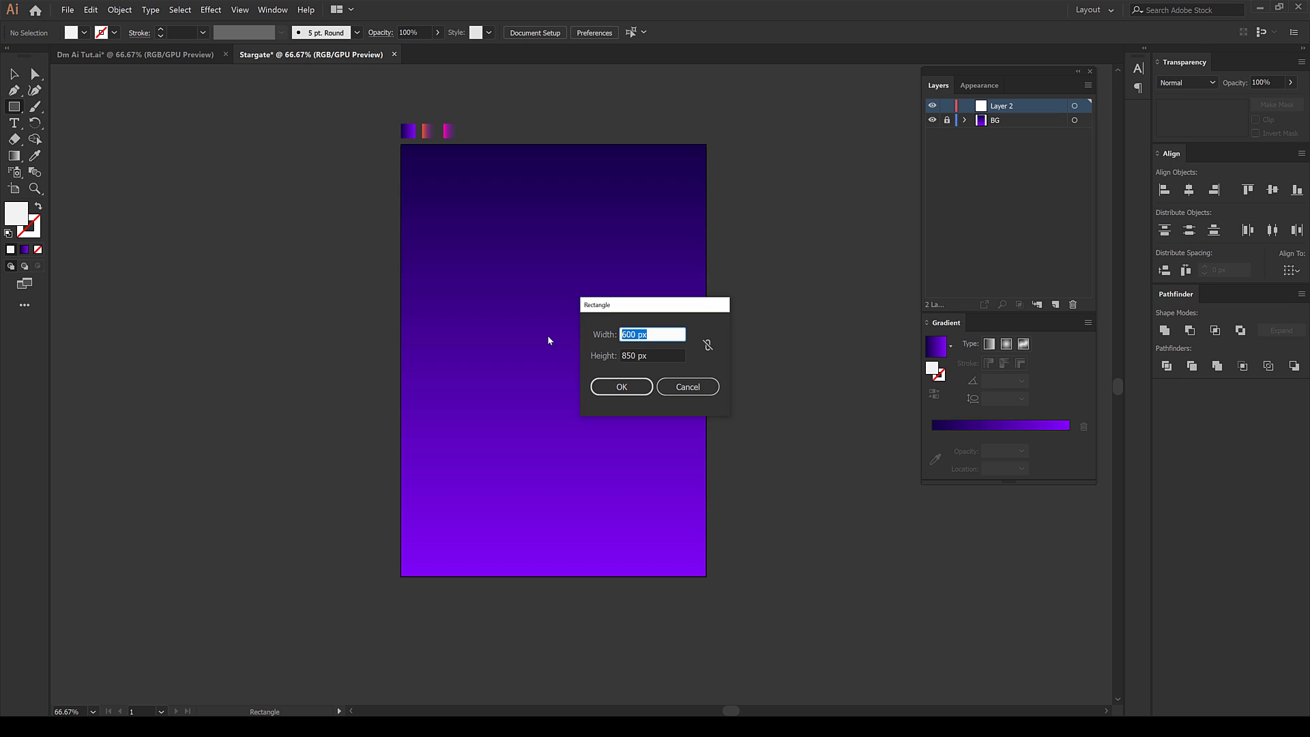
pyautogui.write('150')
pyautogui.moveTo(654, 357); pyautogui.dragTo(544, 358)
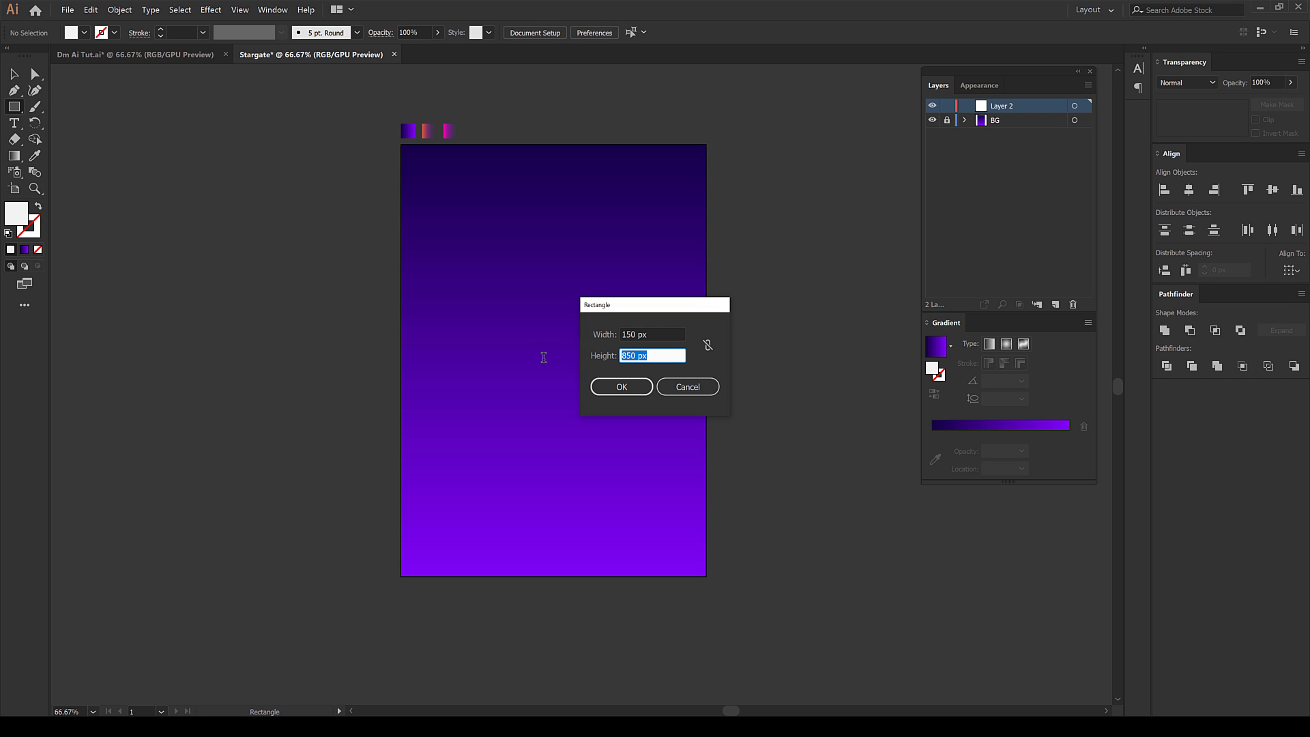
pyautogui.write('1')
pyautogui.click(637, 383)
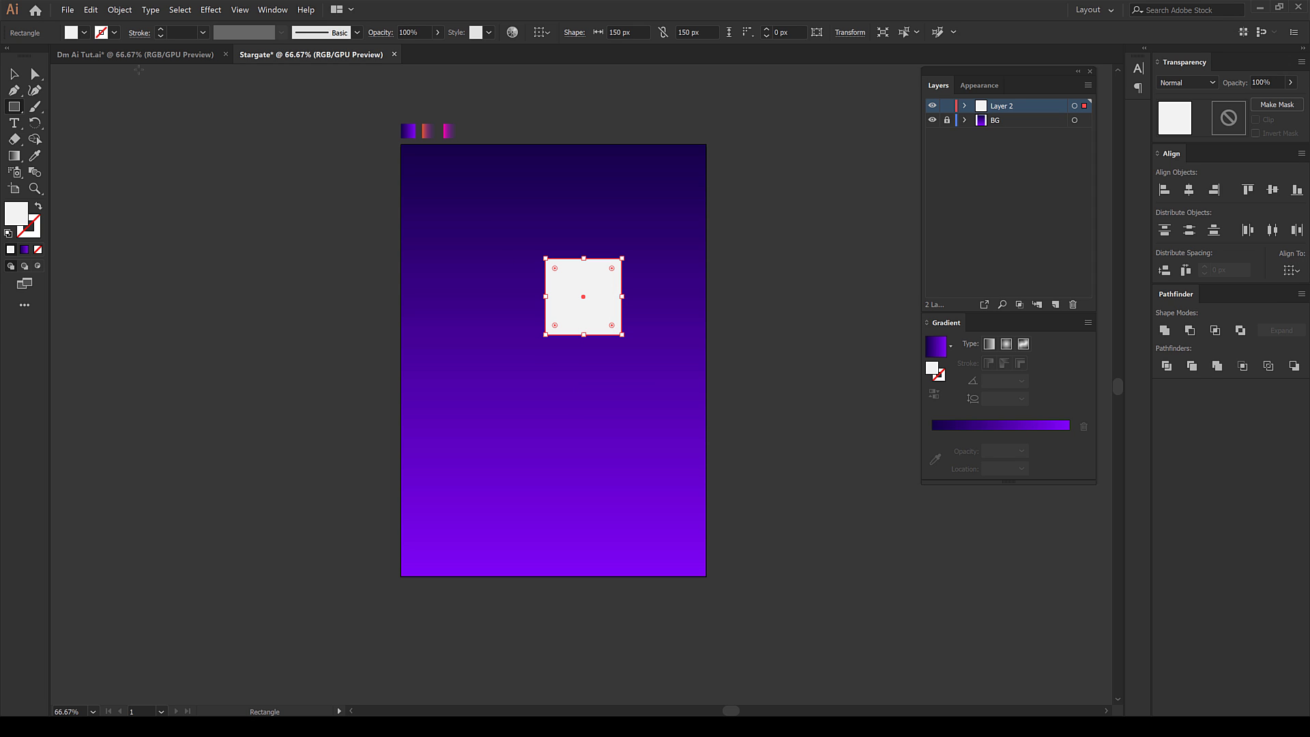
# Change the square's fill colour to white
pyautogui.press('v')
pyautogui.hotkey('ctrl', '1')
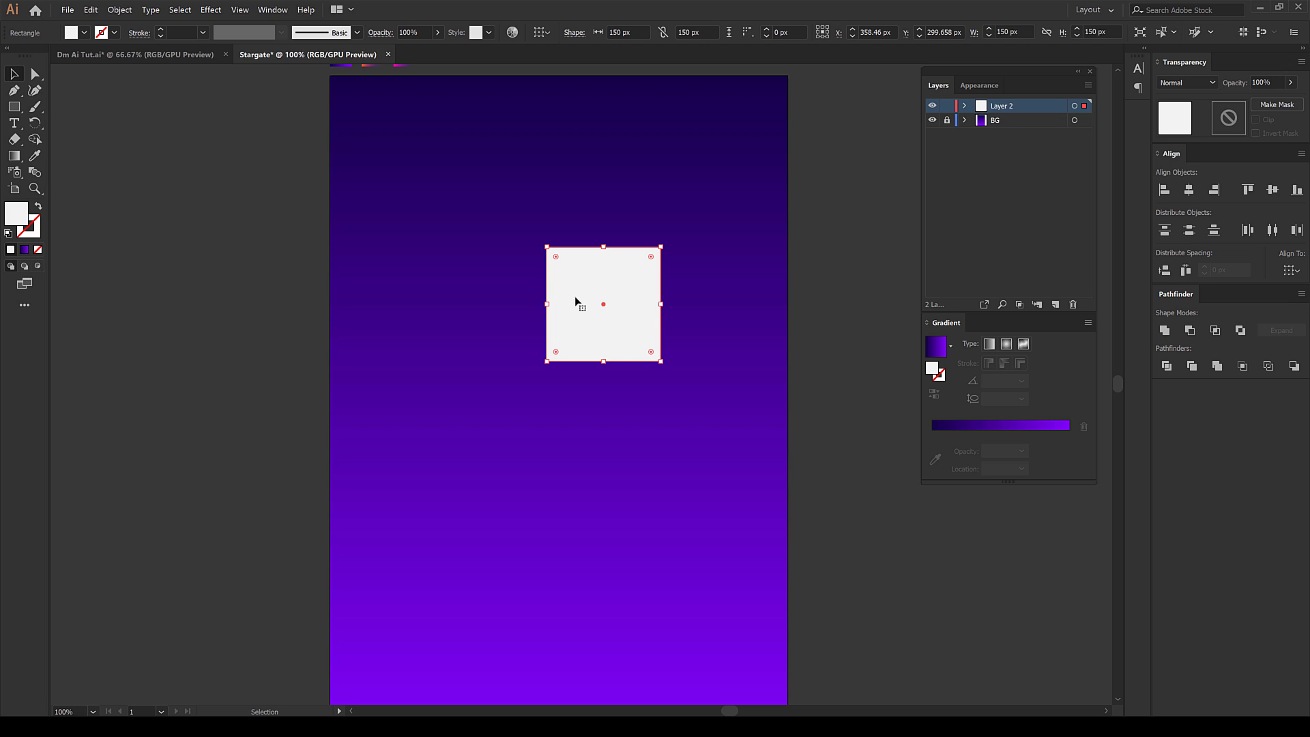
pyautogui.scroll(-1, 457, 294)
pyautogui.click(85, 32)
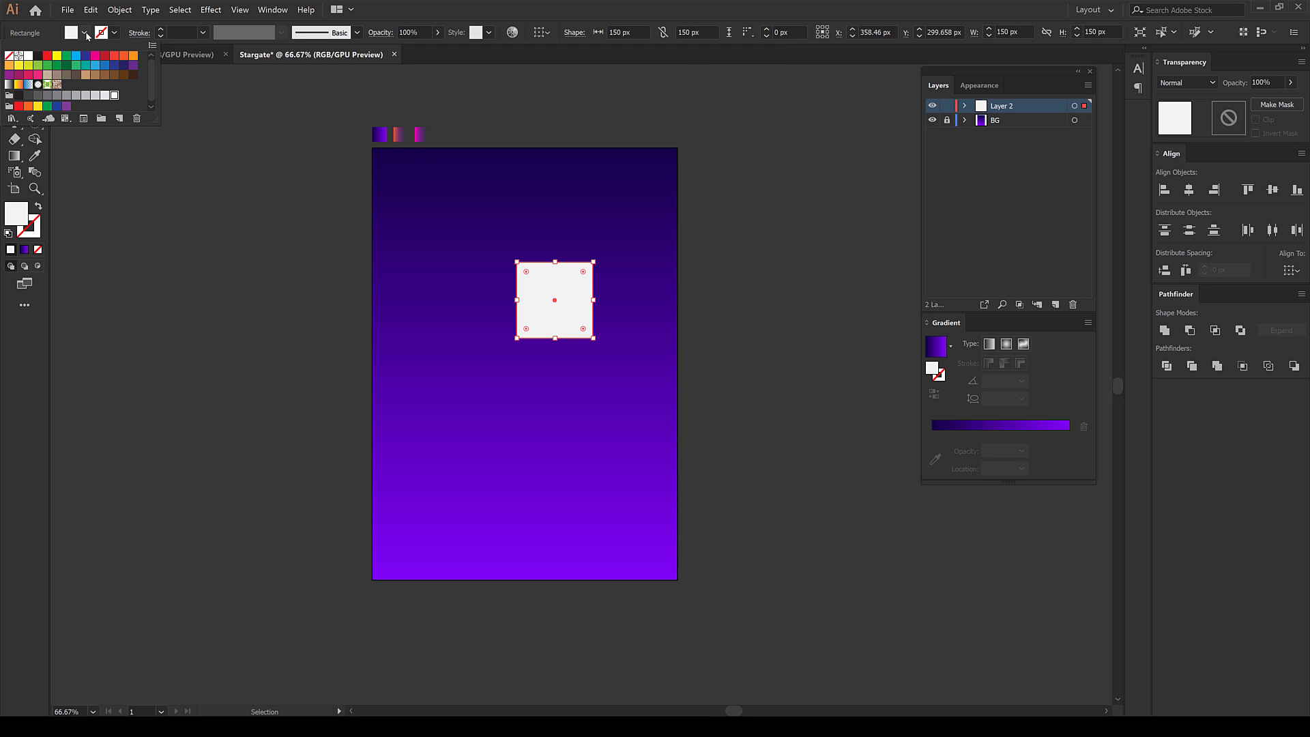
pyautogui.doubleClick(23, 208)
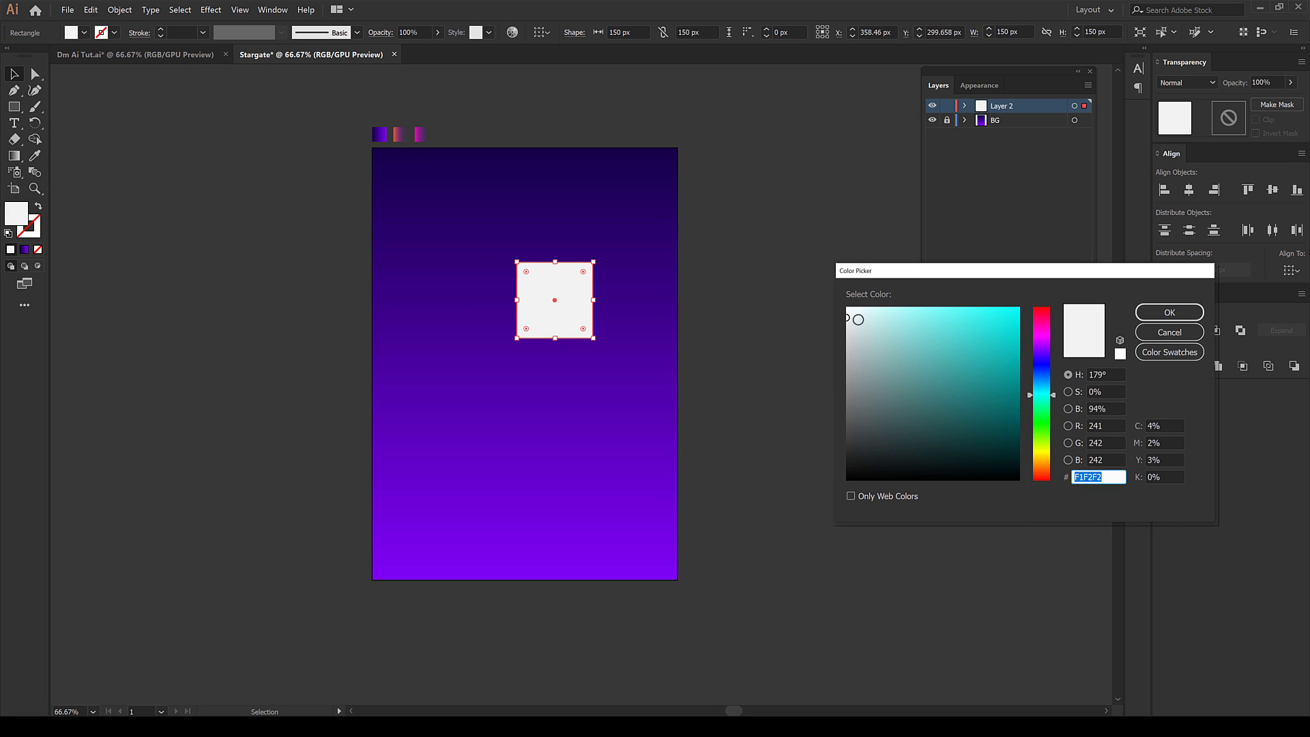
pyautogui.moveTo(874, 317); pyautogui.dragTo(841, 306)
pyautogui.click(1157, 310)
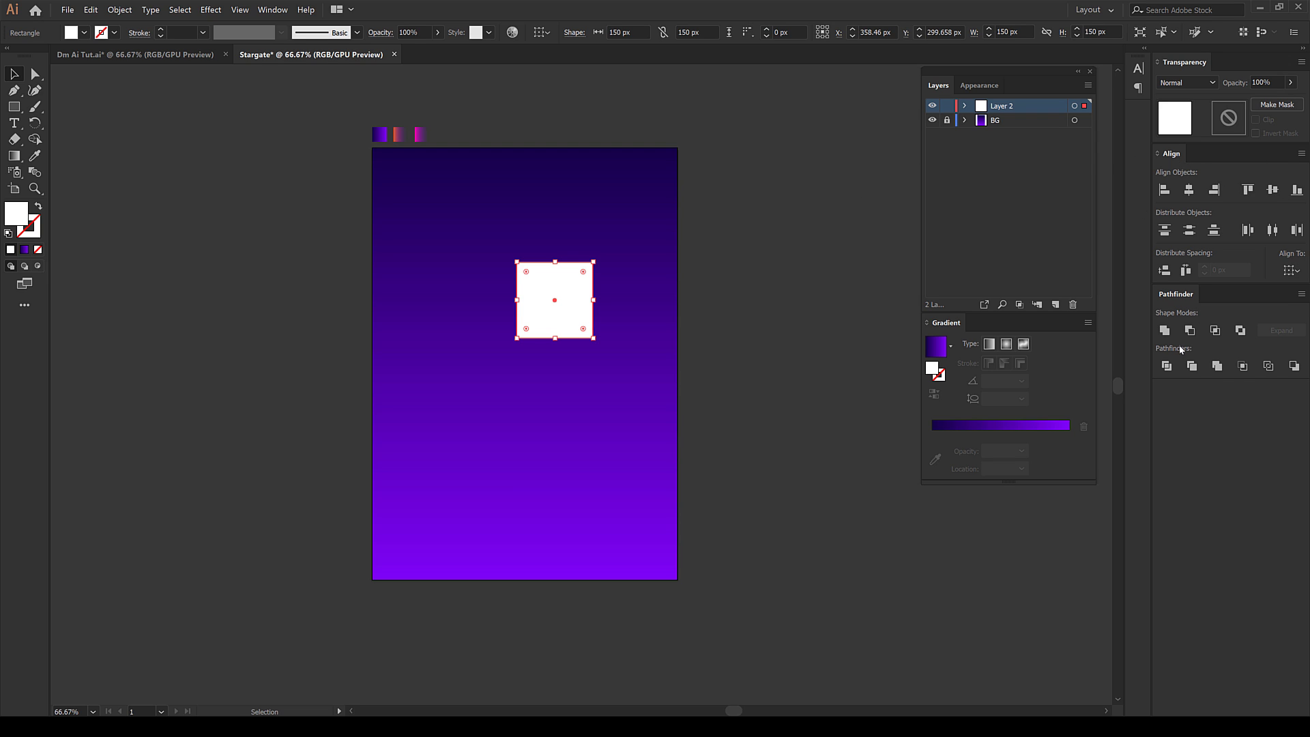
# Set alignment to the artboard and centre the white square horizontally on it
pyautogui.click(267, 11)
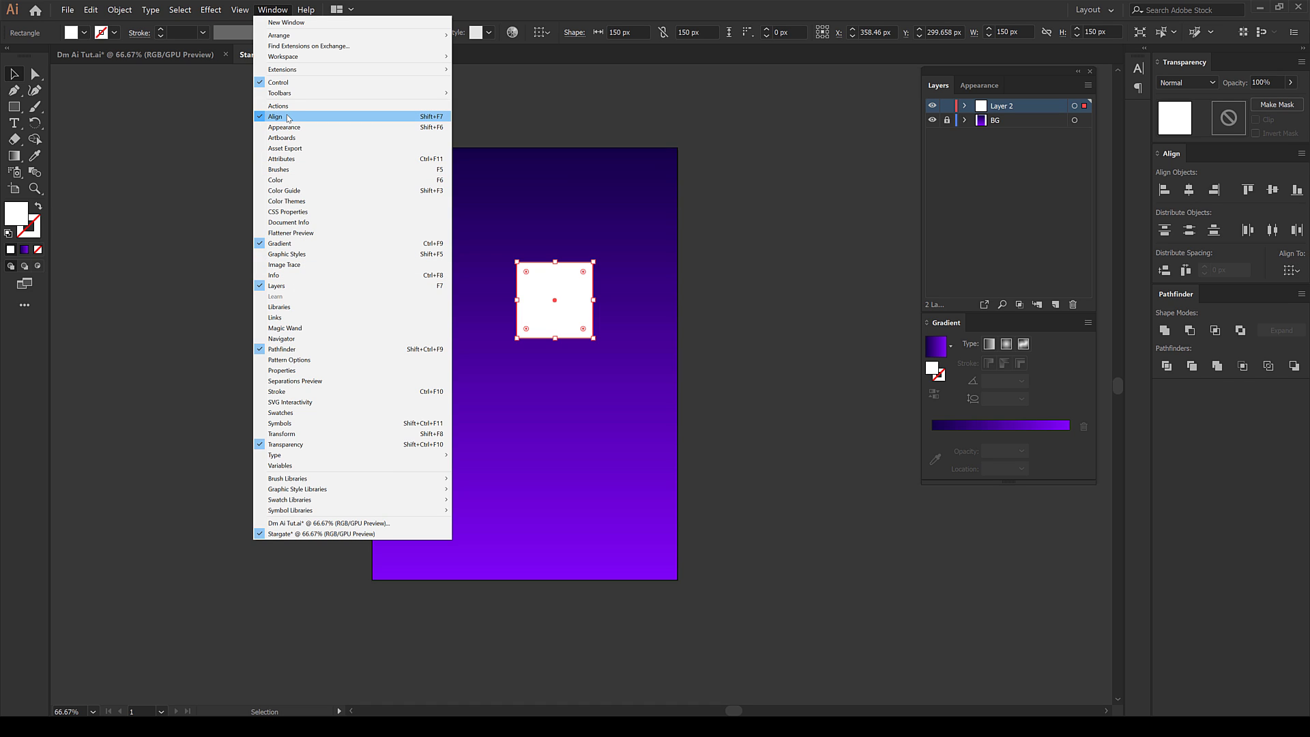
pyautogui.click(1290, 270)
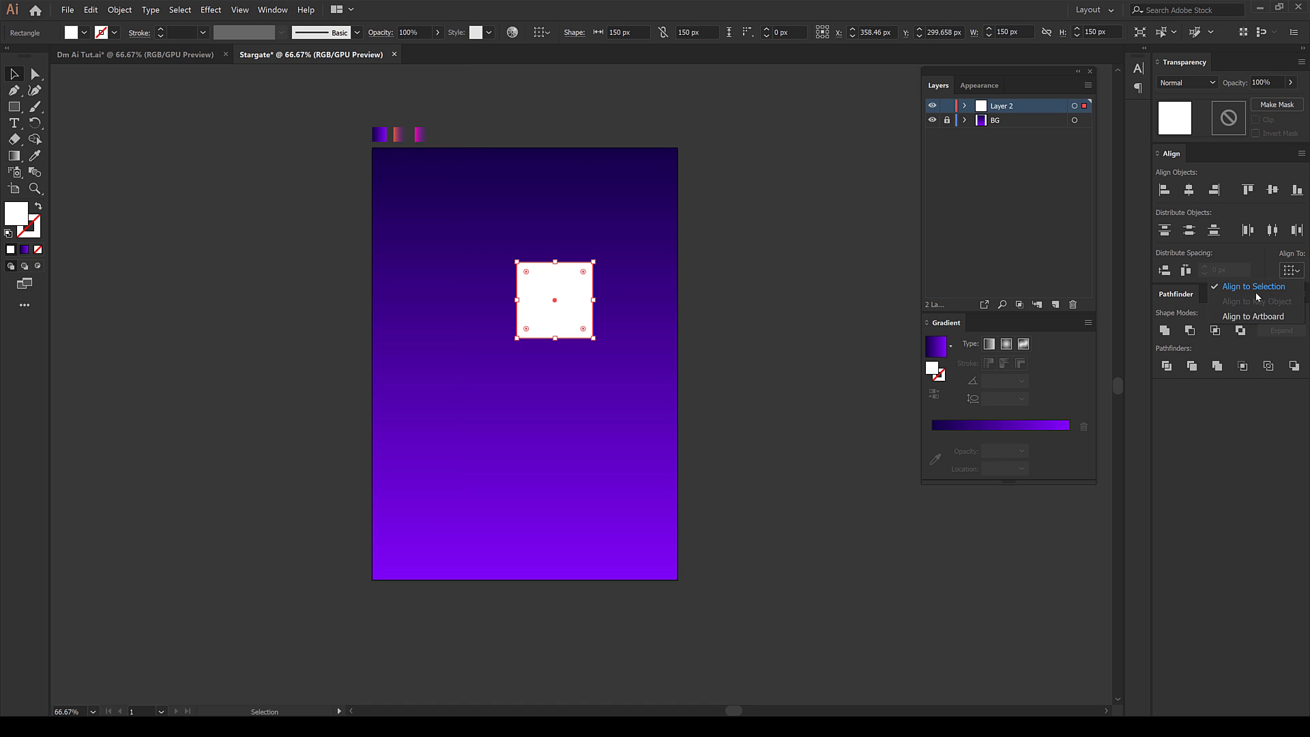
pyautogui.click(1253, 316)
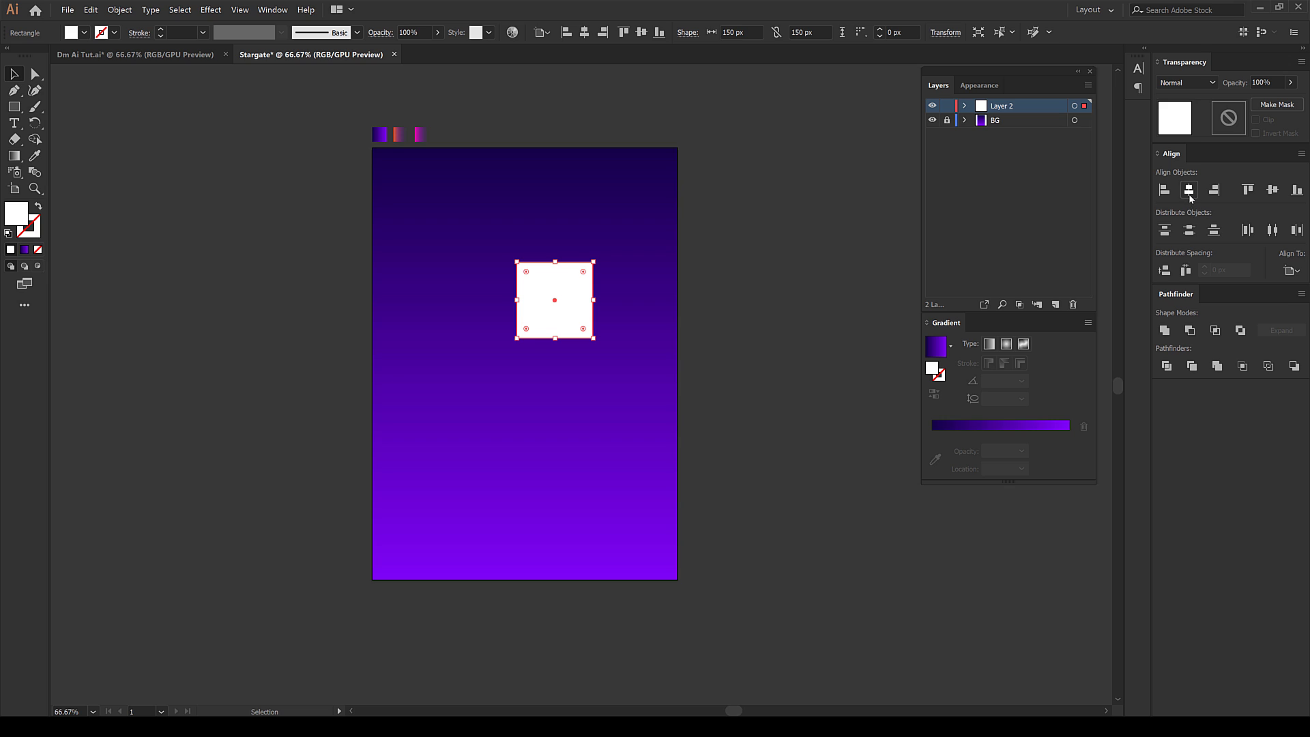
pyautogui.click(1189, 190)
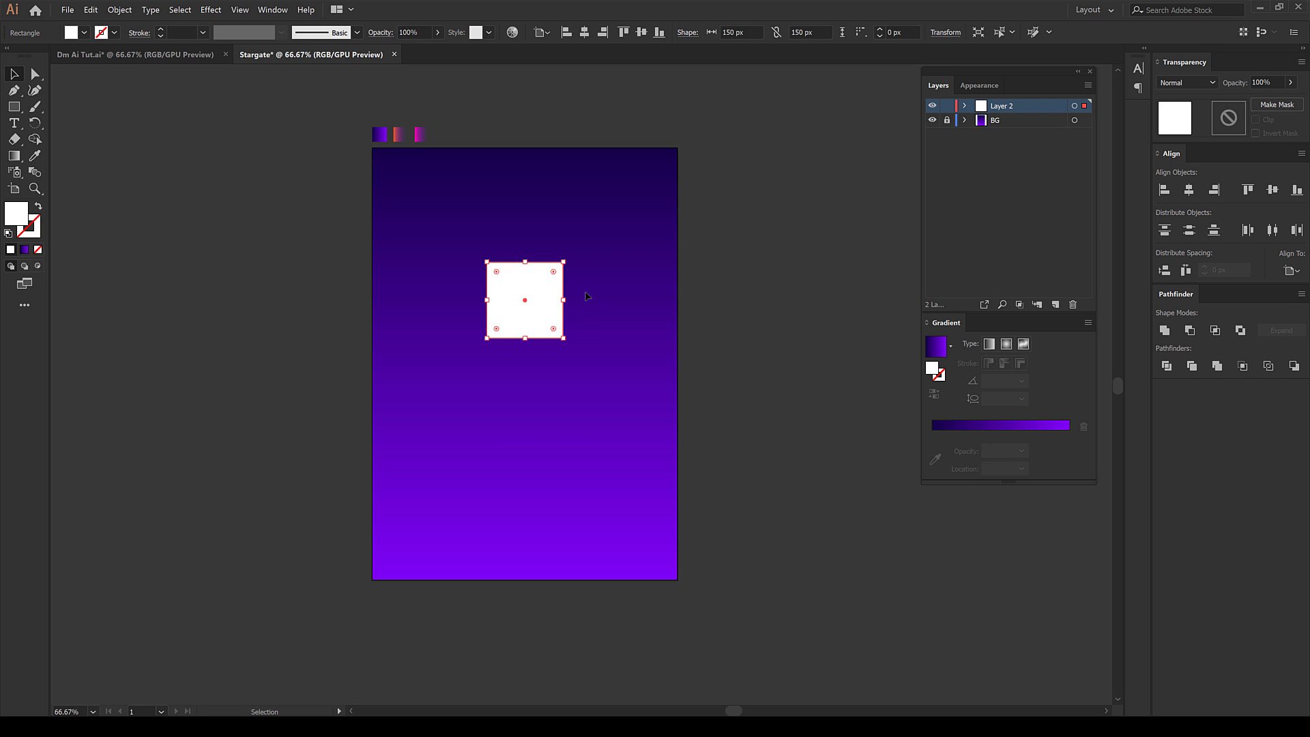
pyautogui.scroll(1, 531, 305)
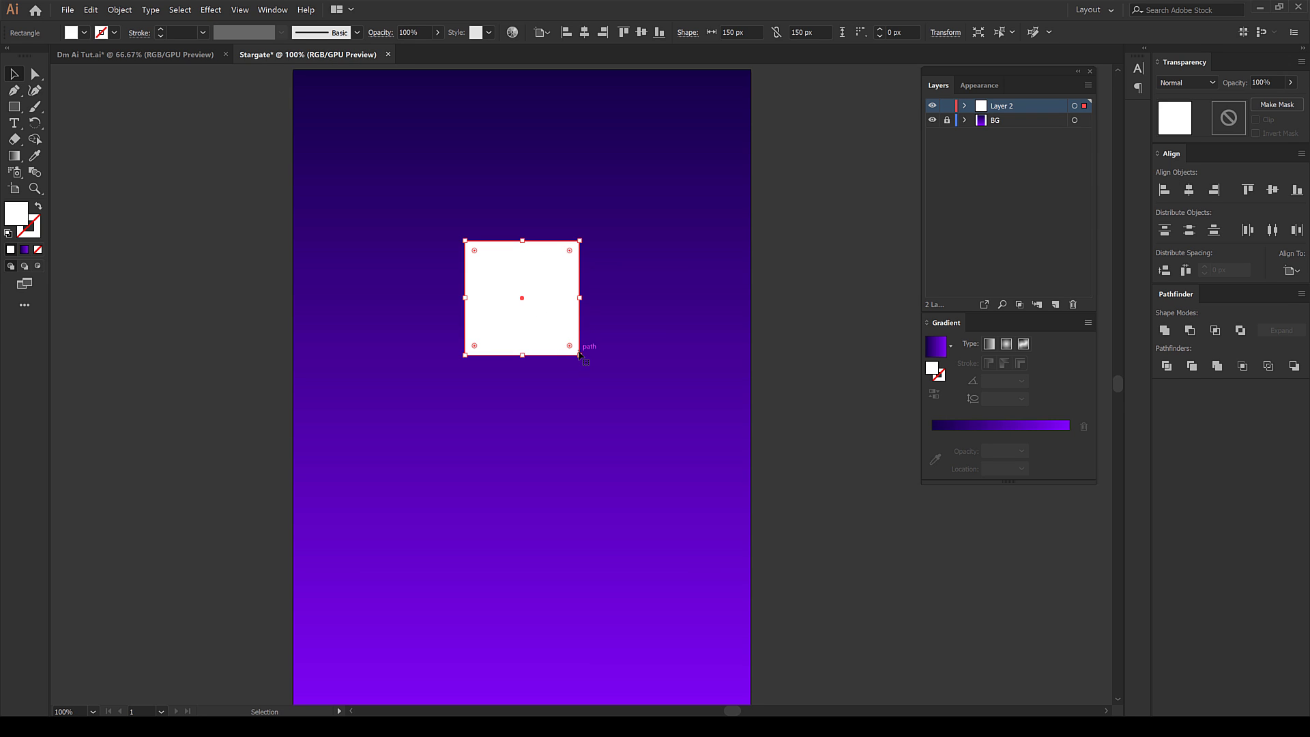
pyautogui.moveTo(579, 355); pyautogui.dragTo(569, 344)
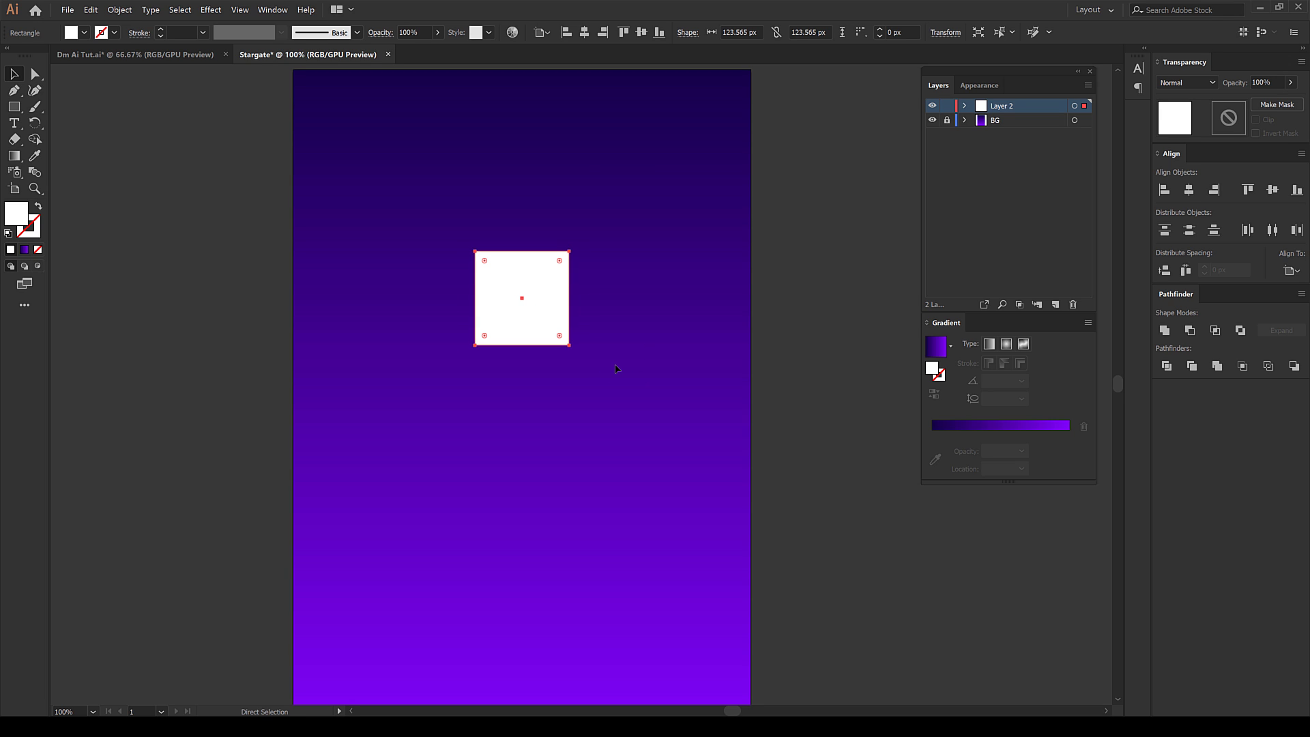
pyautogui.hotkey('ctrl', 'z')
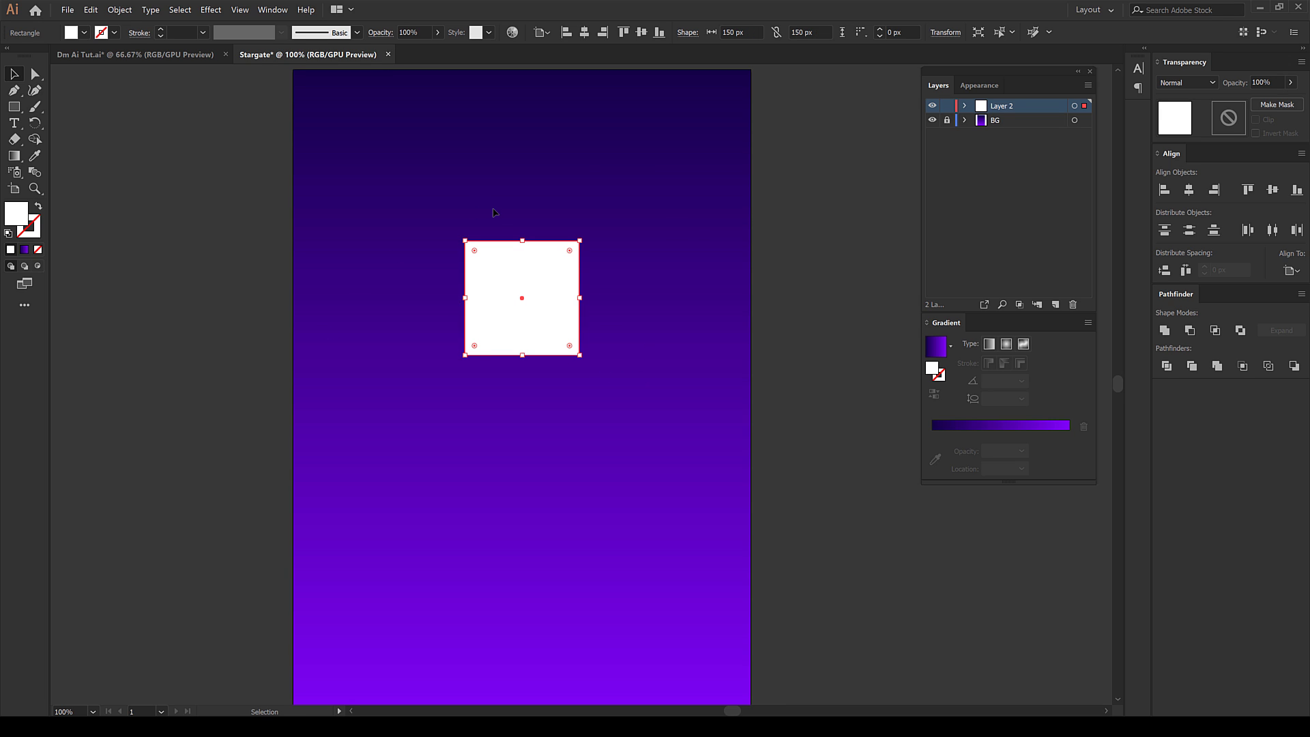
# Open the 3D Extrude & Bevel options for the white square
pyautogui.click(211, 10)
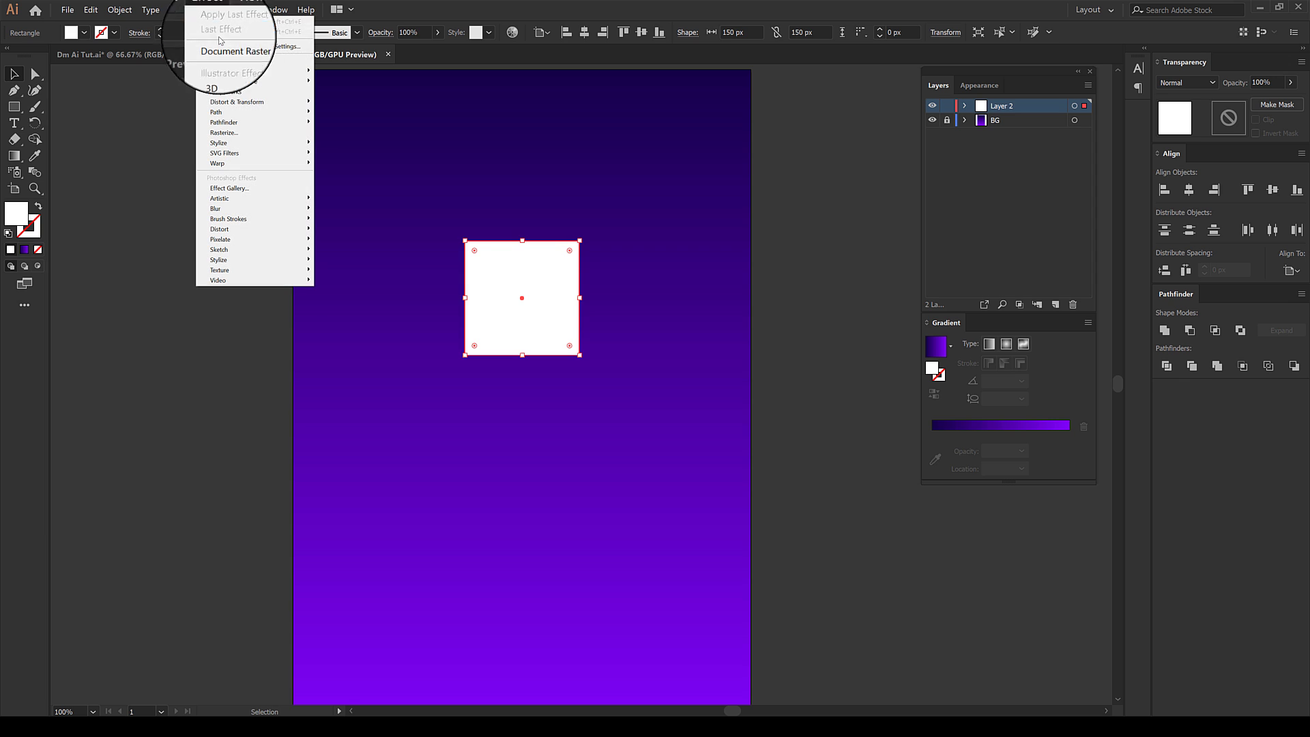
pyautogui.moveTo(260, 71)
pyautogui.click(358, 76)
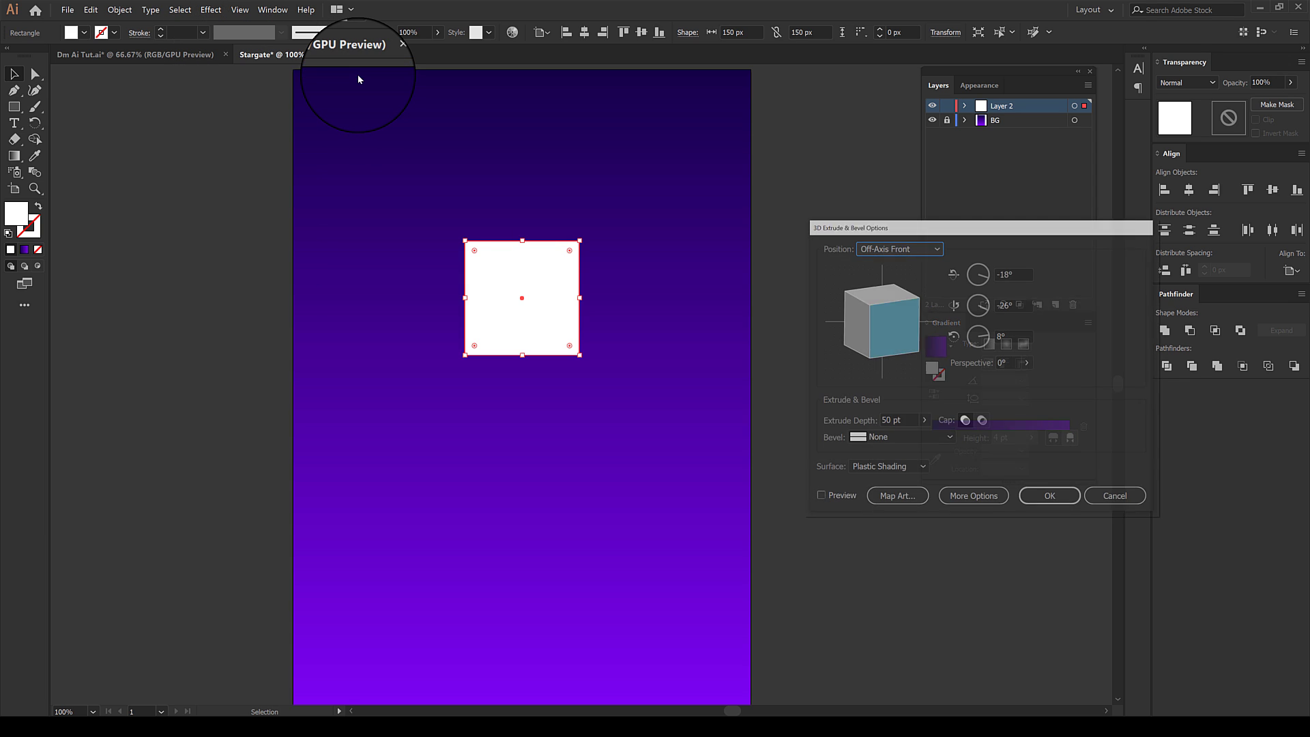
# Set all three rotation angles of the 3D extrusion to 0°
pyautogui.click(1014, 273)
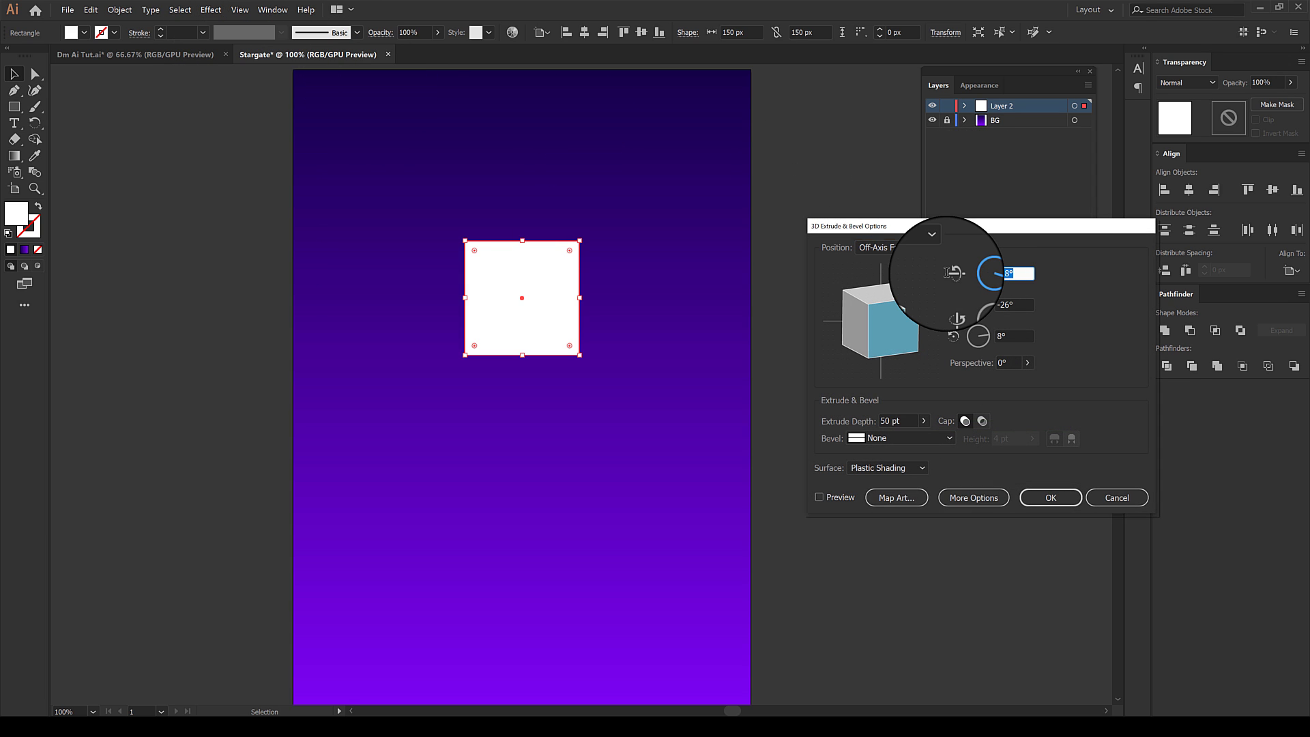
pyautogui.write('0')
pyautogui.press('Tab')
pyautogui.write('0')
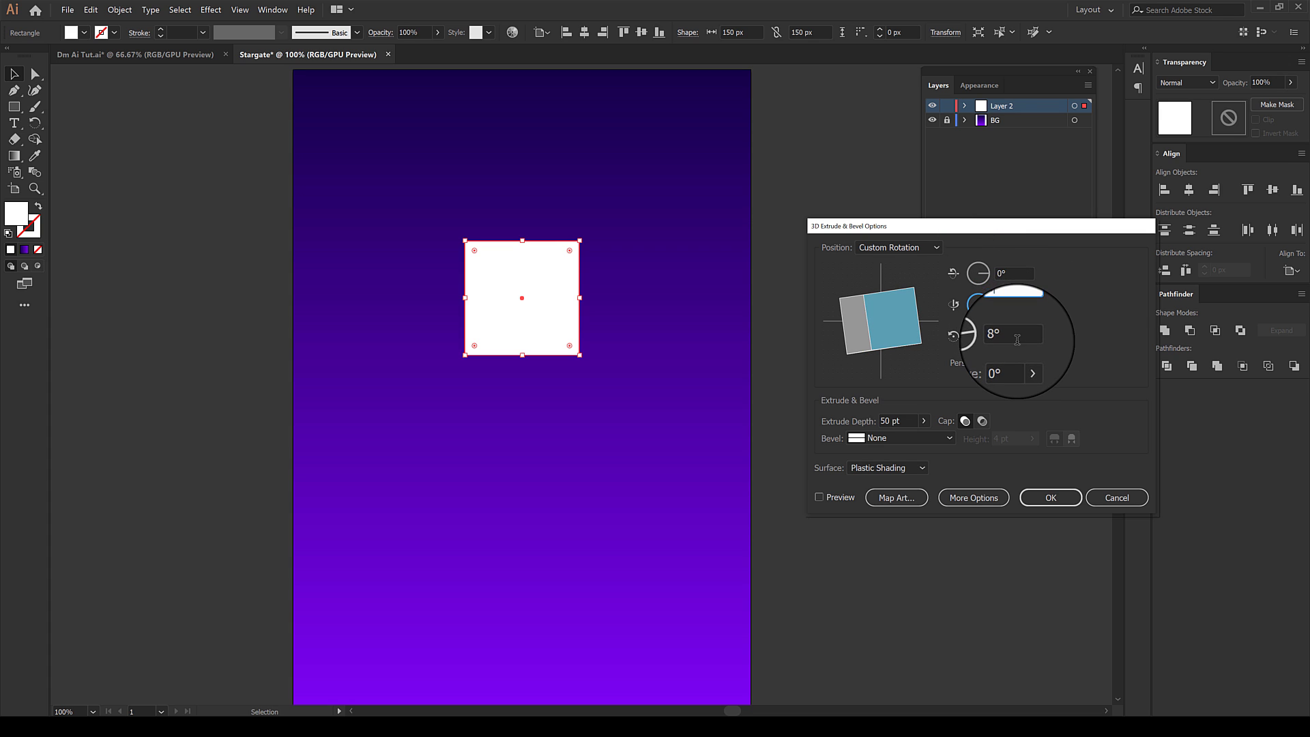
pyautogui.press('Tab')
pyautogui.write('0')
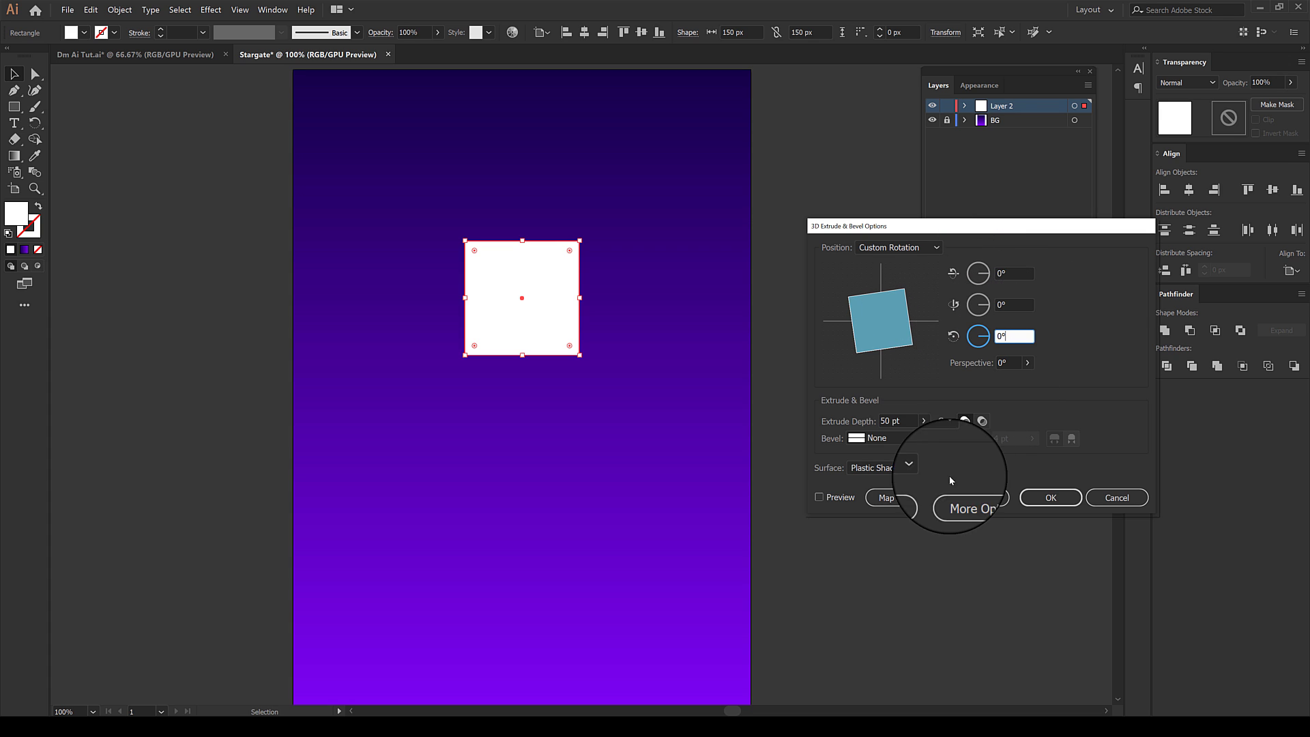
# Extrude the square to a depth of 150 pt in the Isometric Left position, with the preview on, and apply the effect
pyautogui.click(906, 417)
pyautogui.doubleClick(908, 419)
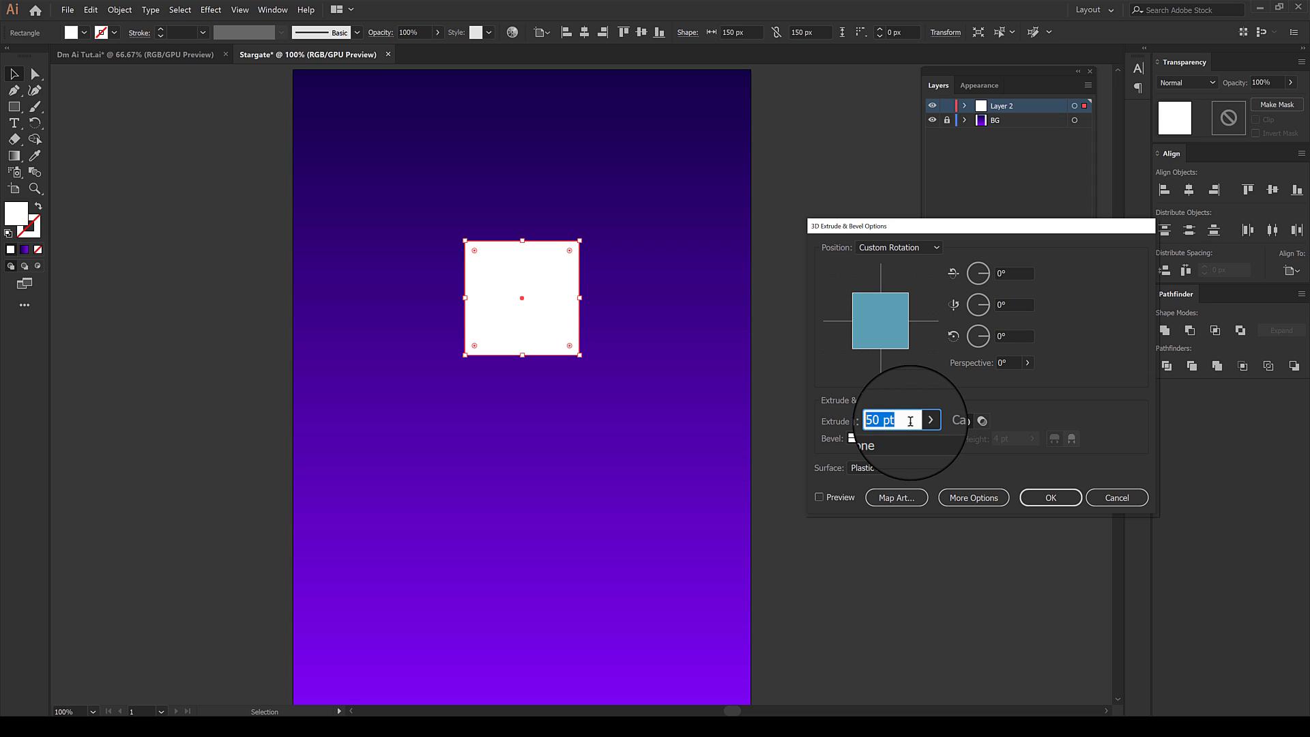
pyautogui.write('1')
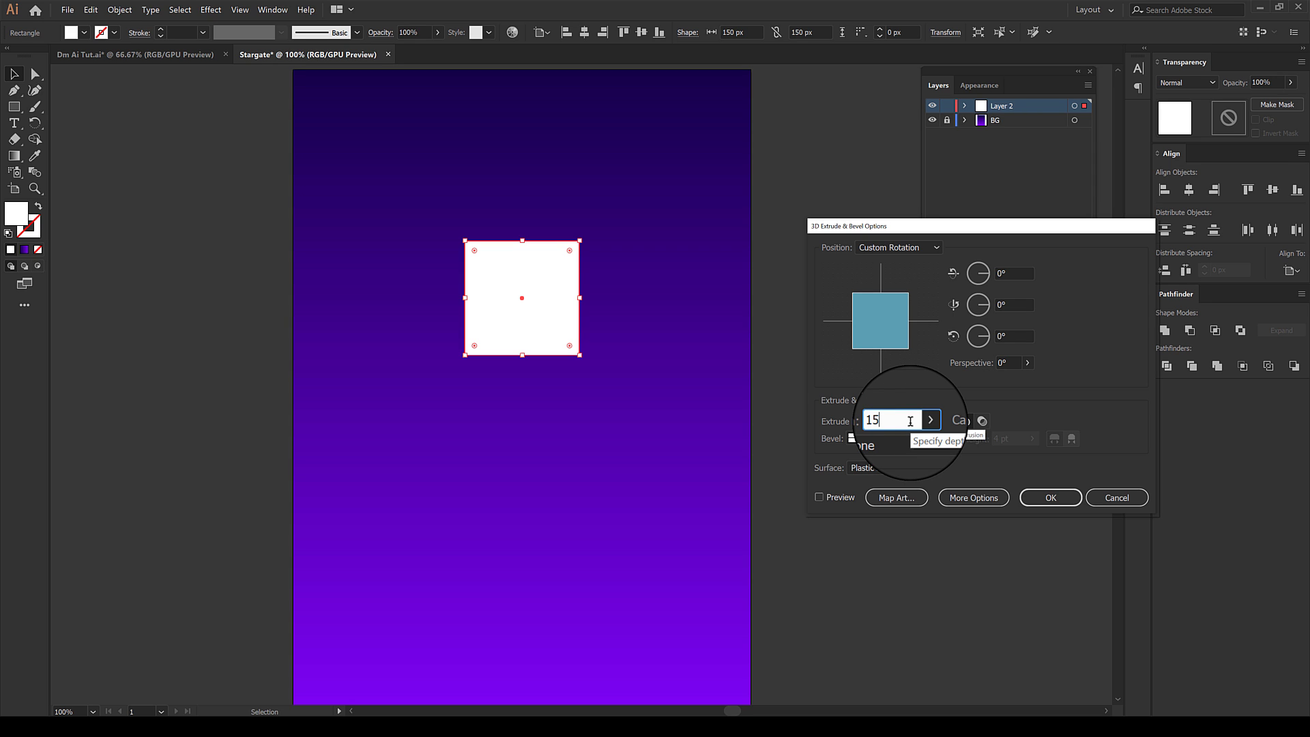
pyautogui.write('5')
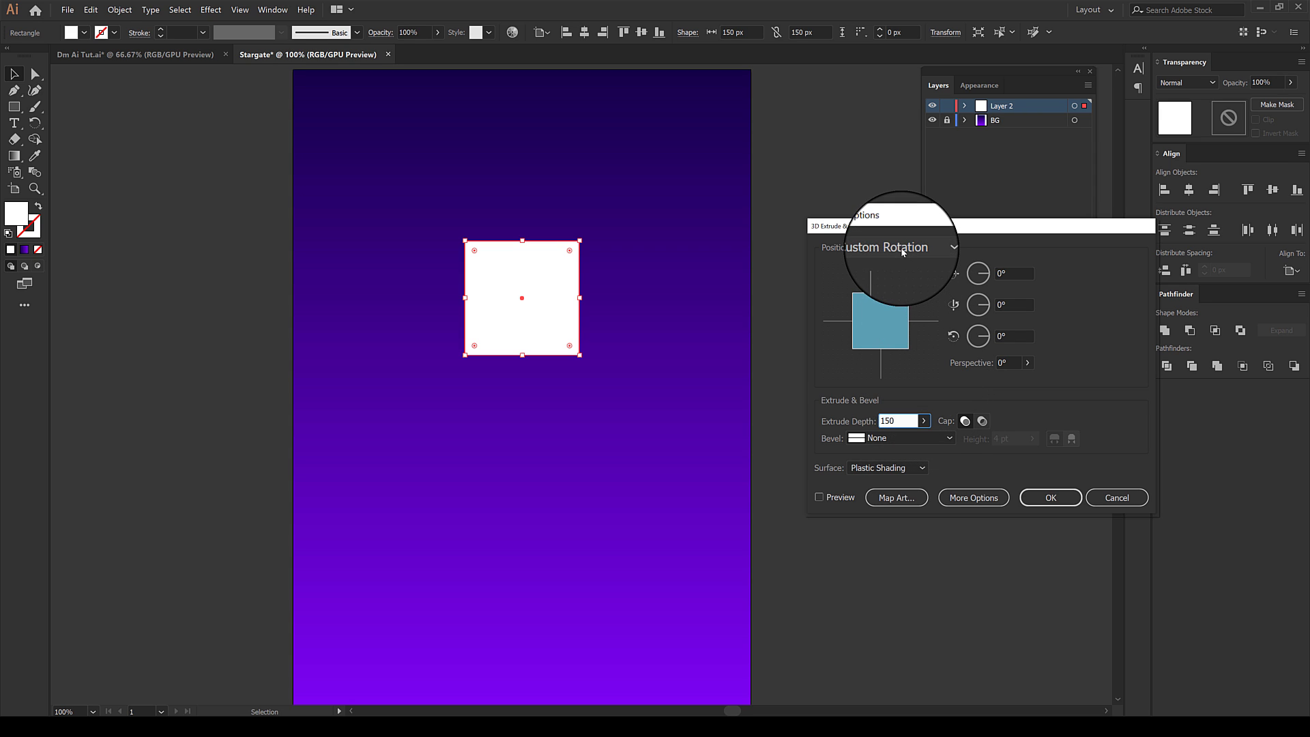
pyautogui.click(884, 249)
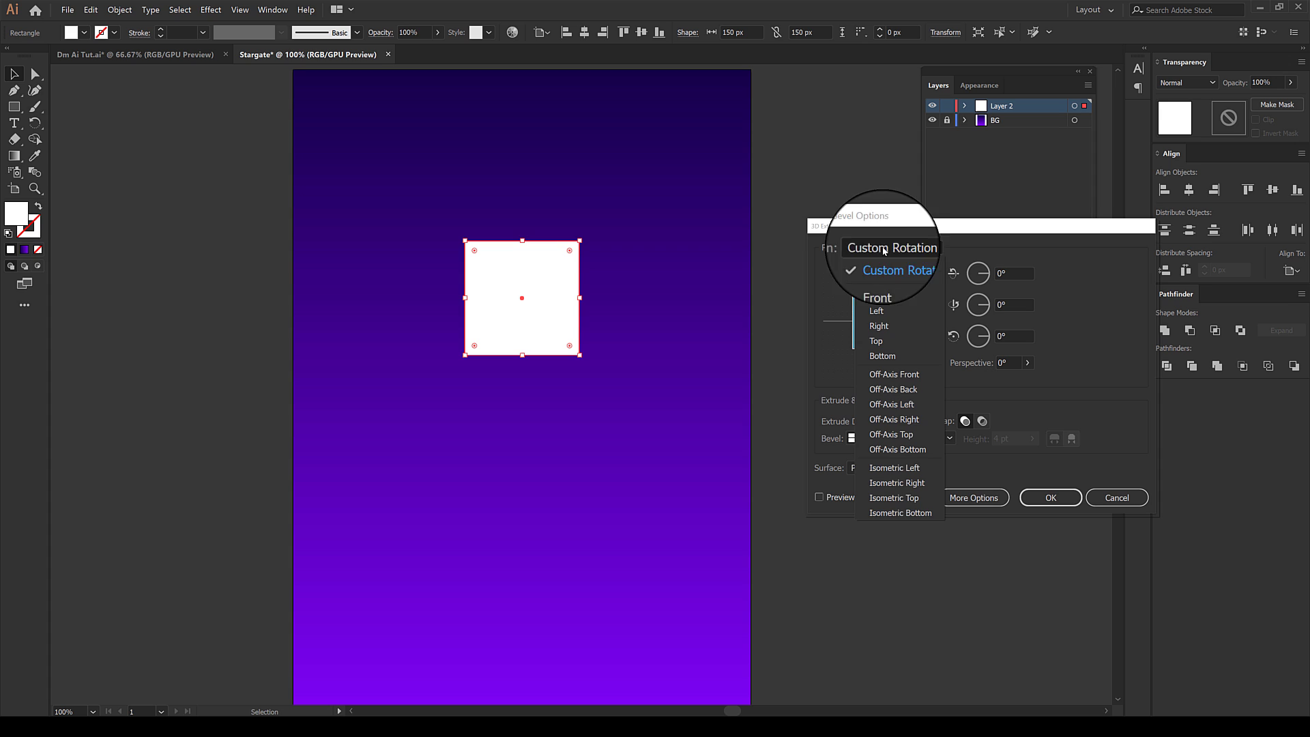
pyautogui.click(906, 469)
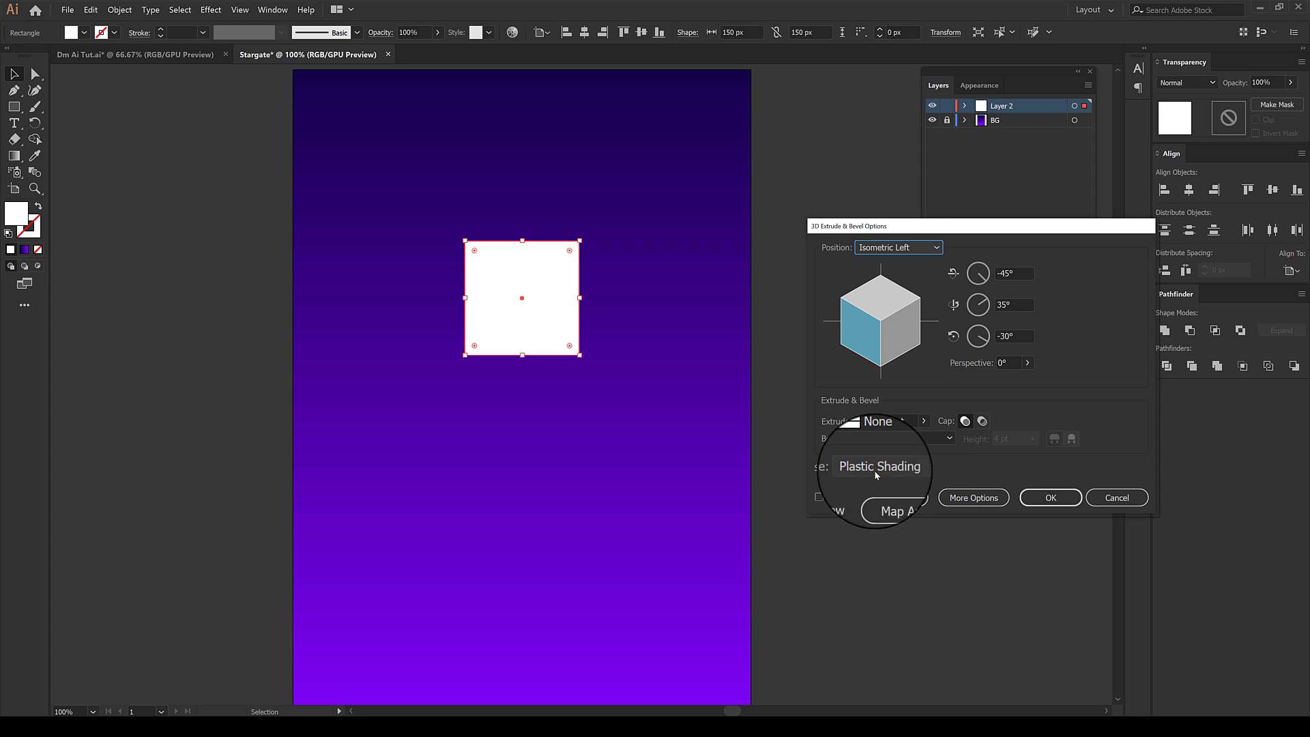
pyautogui.click(819, 497)
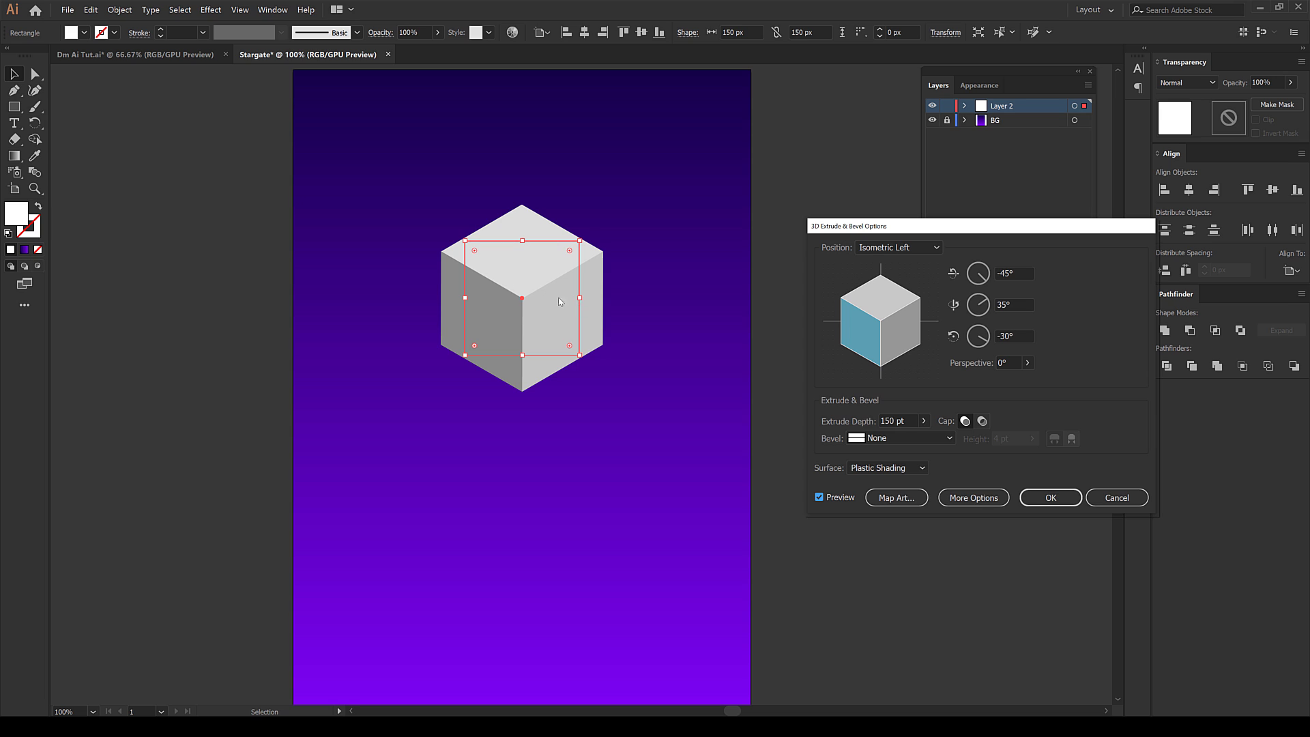
pyautogui.click(1051, 497)
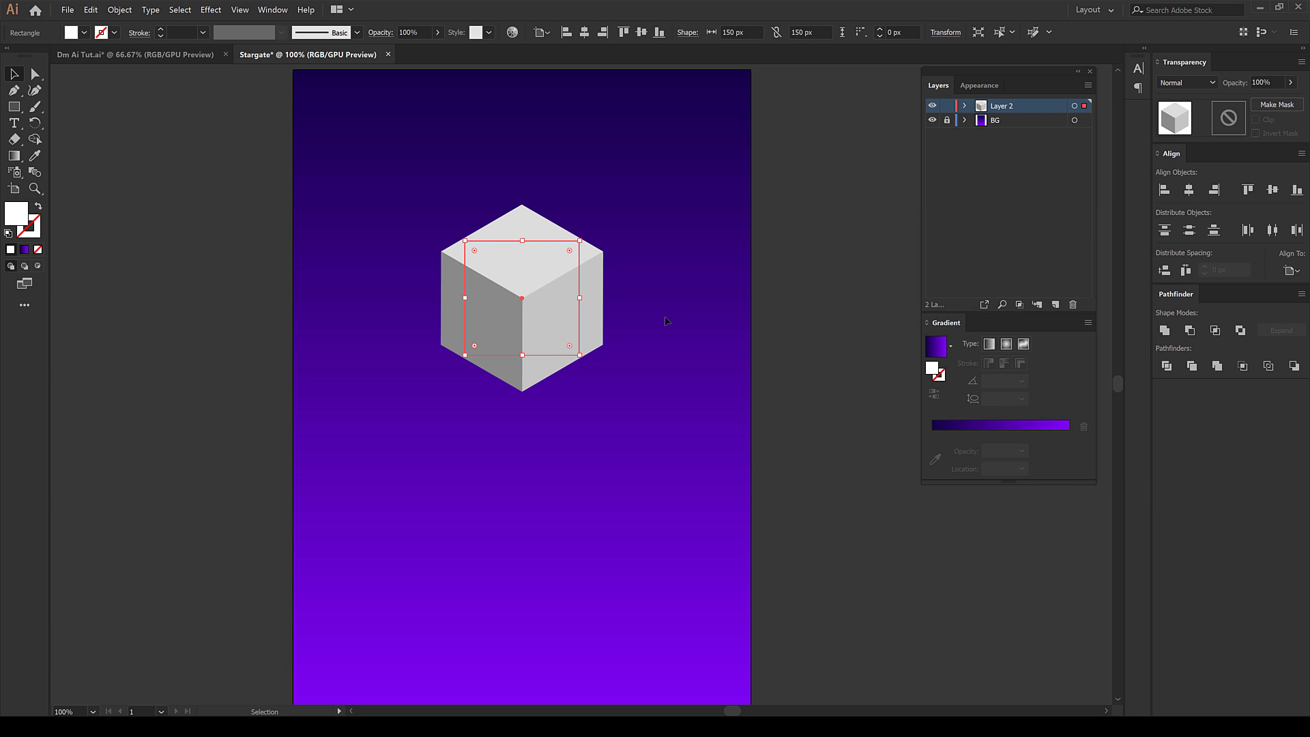
# Expand the cube's appearance and scale it down proportionally about its centre to about 126 x 145 px
pyautogui.click(128, 13)
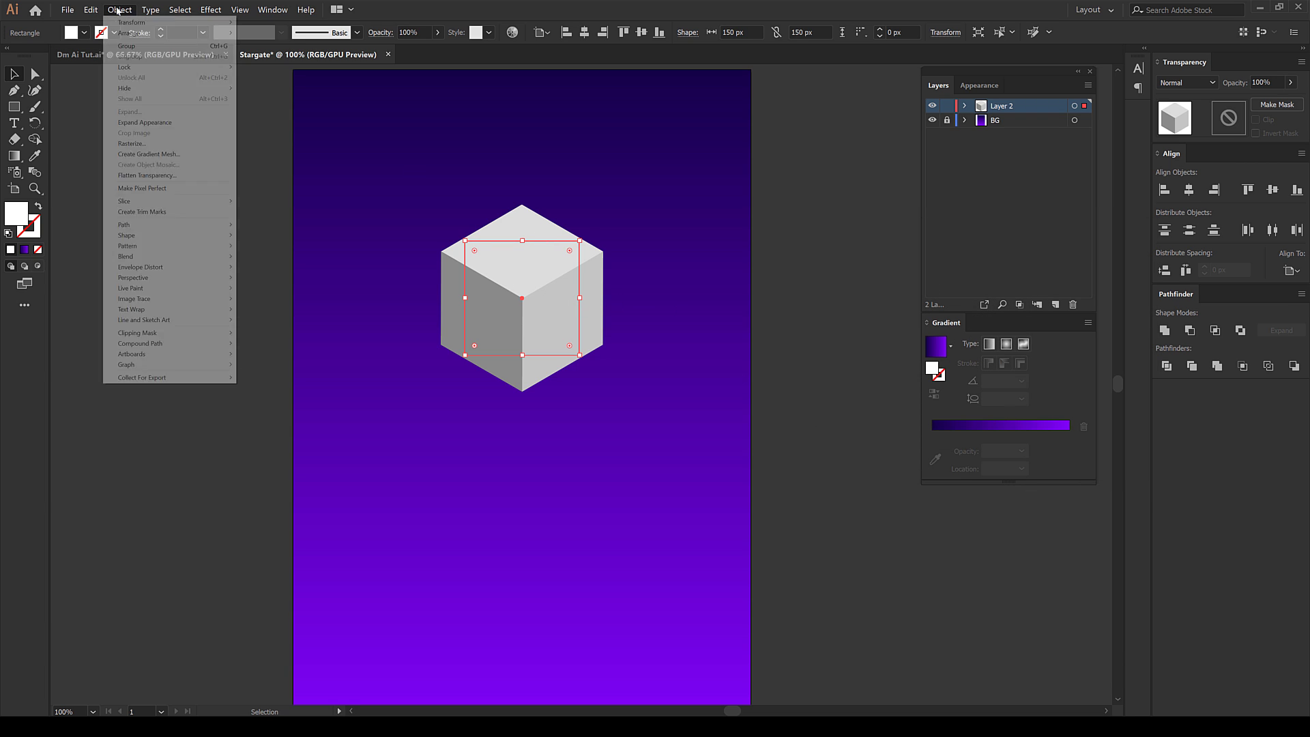
pyautogui.click(156, 125)
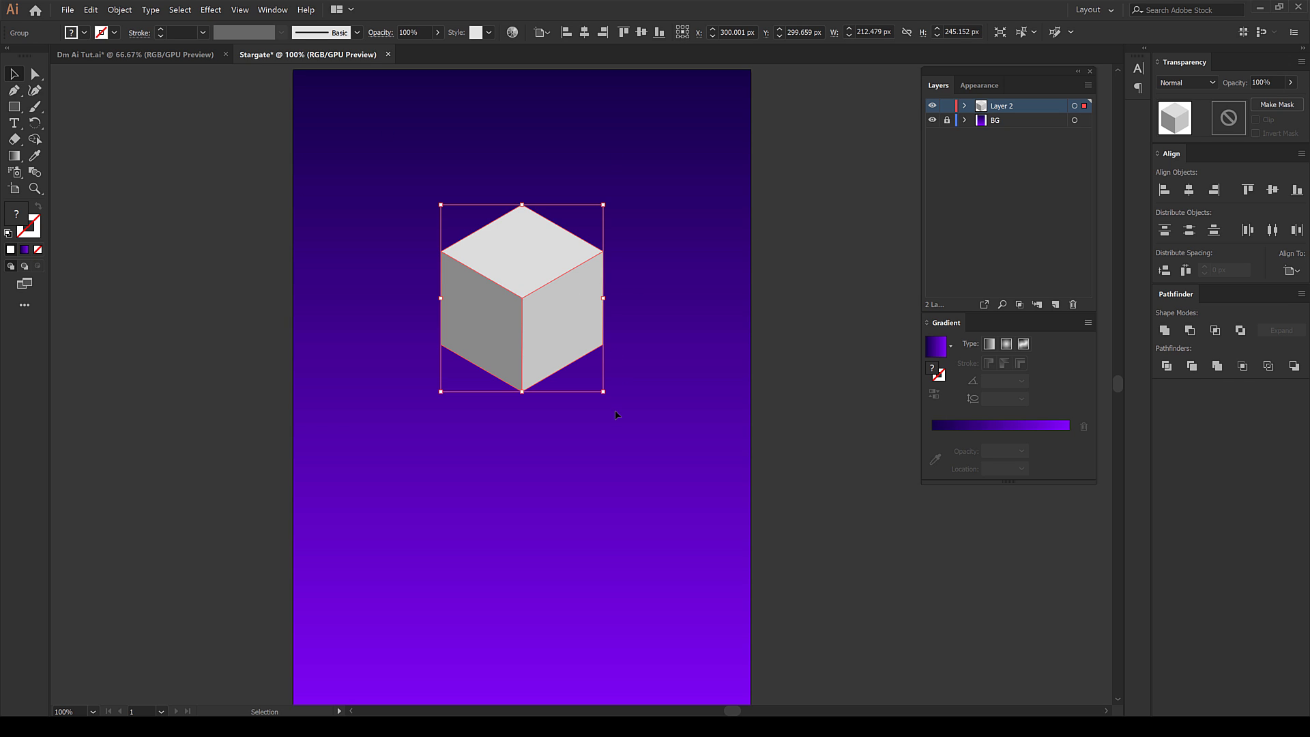
pyautogui.moveTo(603, 392); pyautogui.dragTo(587, 351)
pyautogui.scroll(-1, 630, 349)
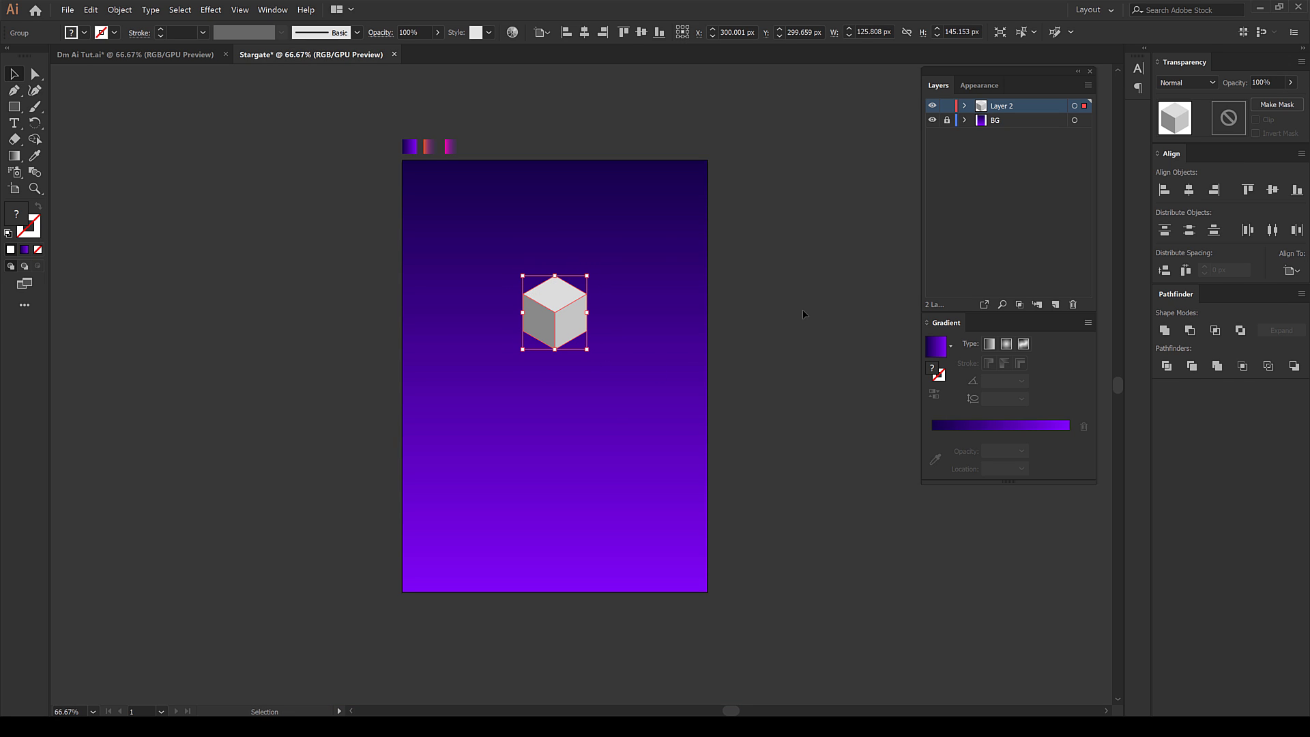
pyautogui.click(696, 313)
pyautogui.scroll(1, 619, 313)
pyautogui.scroll(-1, 618, 313)
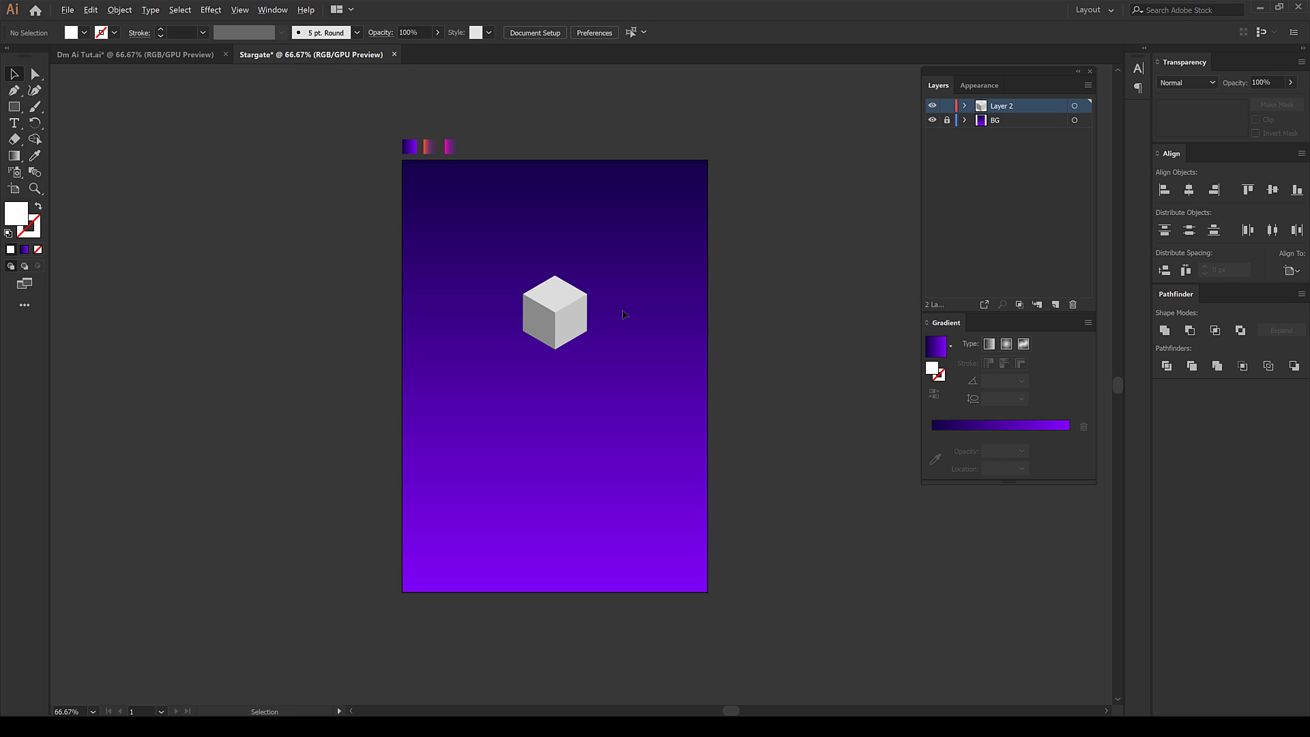
# Move the cube straight up to a Y position of about 270 px and deselect it
pyautogui.click(553, 321)
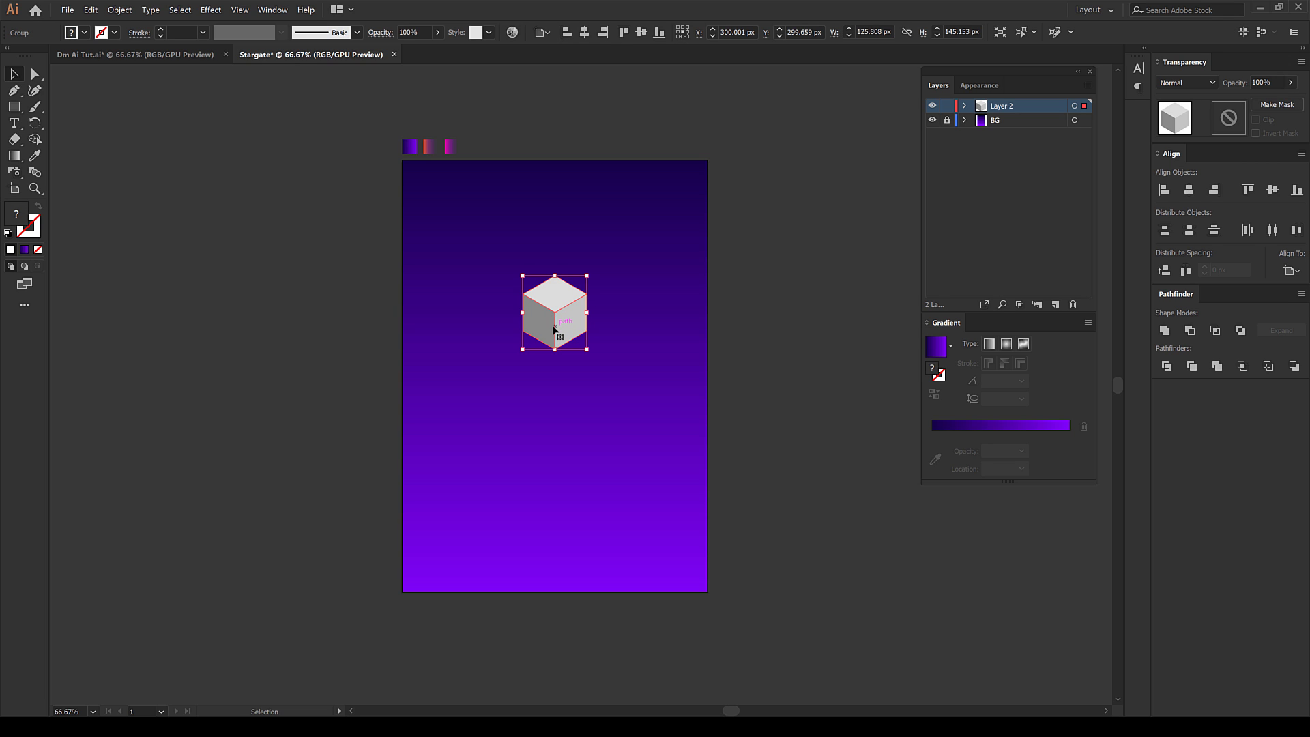
pyautogui.moveTo(555, 328); pyautogui.dragTo(554, 313)
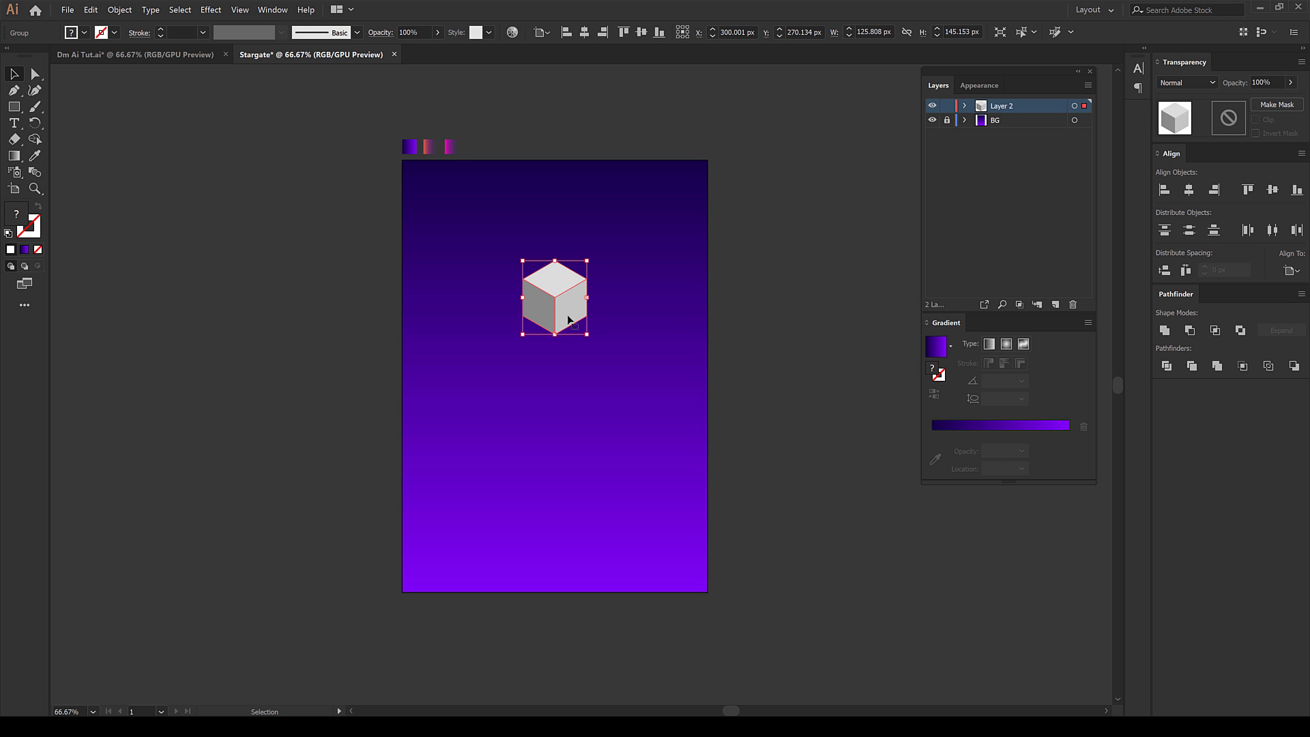
pyautogui.scroll(1, 567, 318)
pyautogui.click(840, 301)
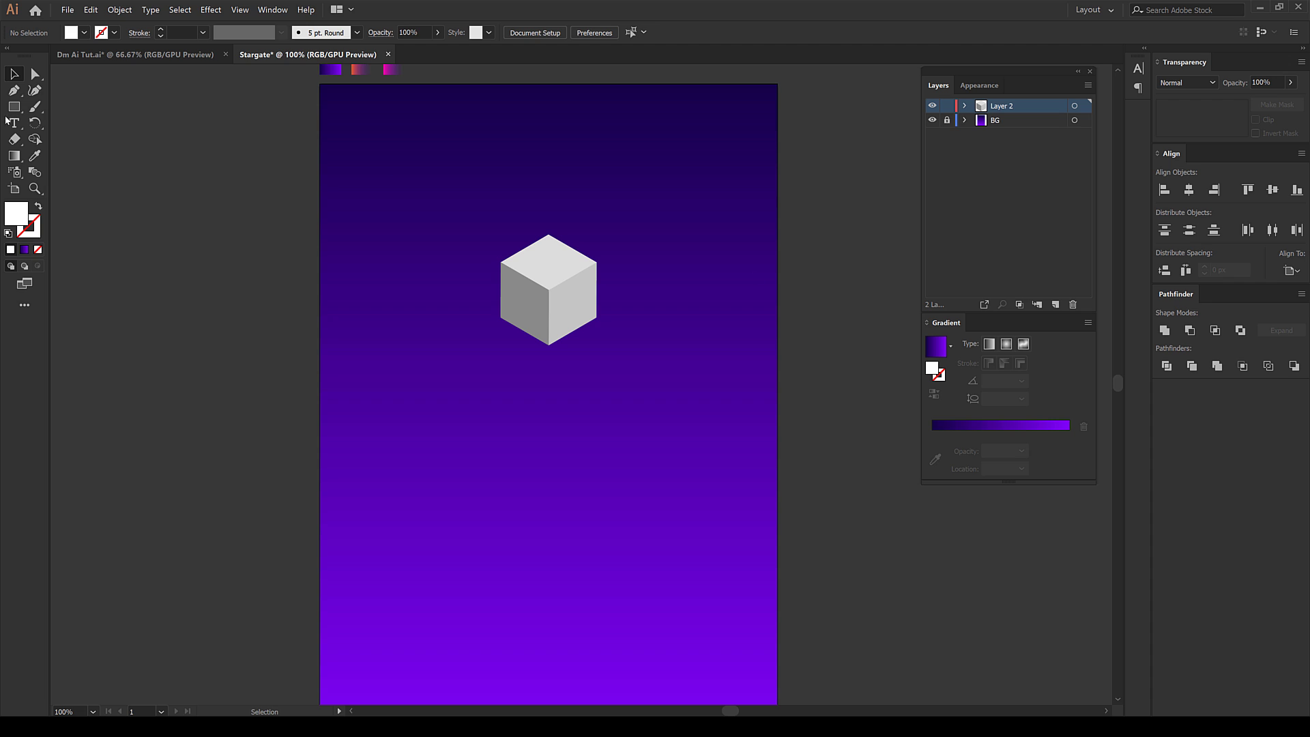
# Draw a circle about 266 px in diameter centred on the cube
pyautogui.moveTo(16, 109); pyautogui.dragTo(75, 120)
pyautogui.moveTo(550, 288); pyautogui.dragTo(626, 387)
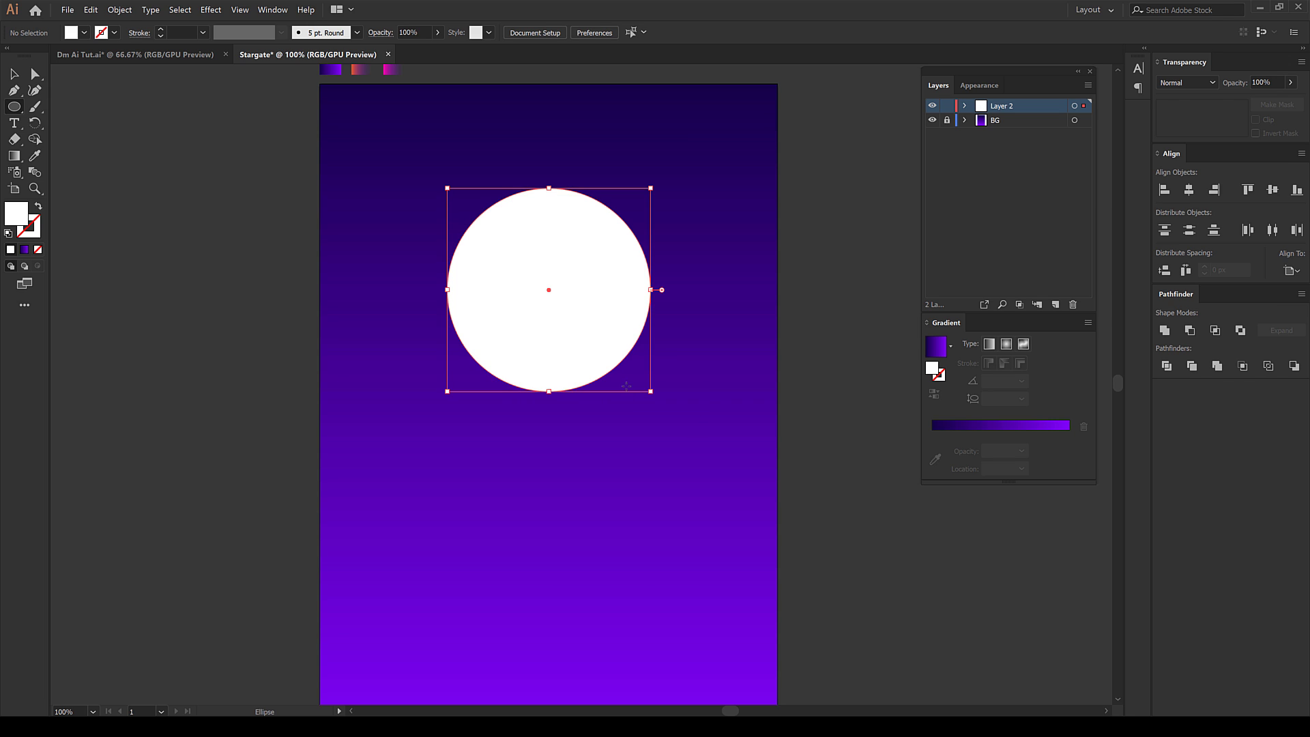
pyautogui.press('v')
pyautogui.moveTo(345, 183); pyautogui.dragTo(349, 218)
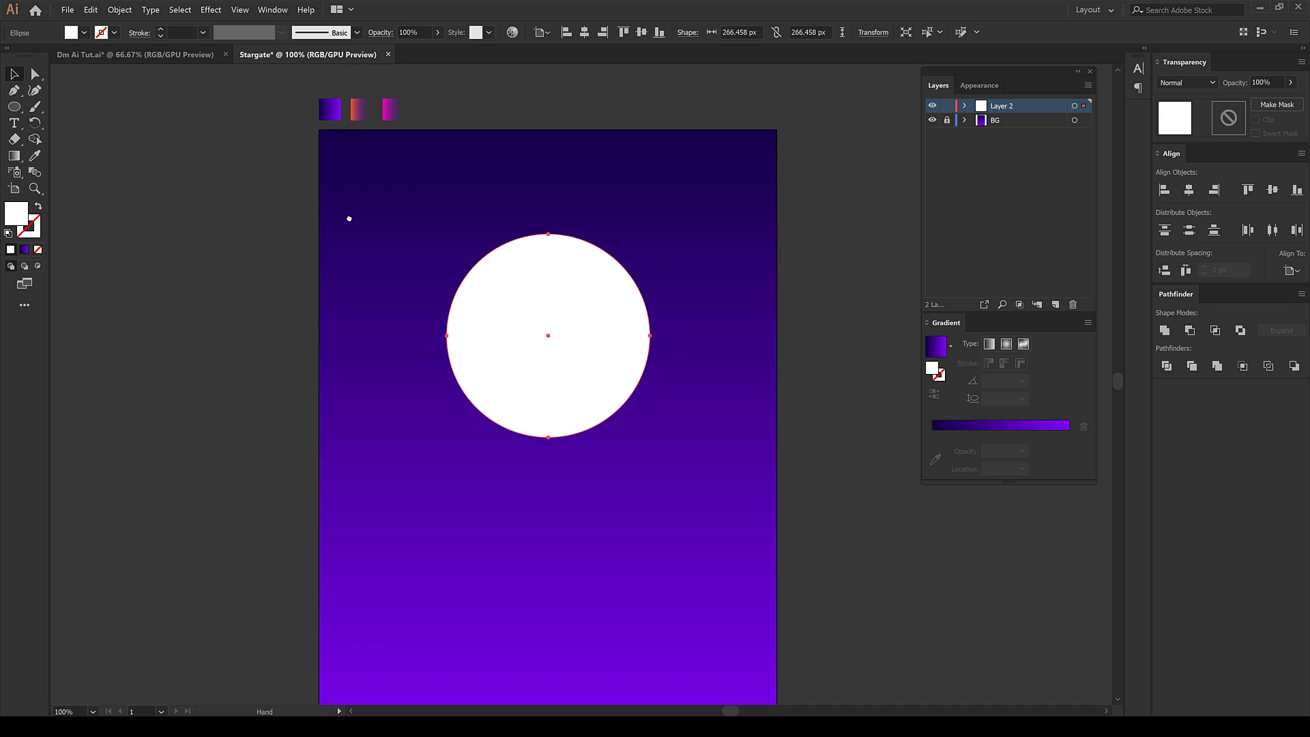
# Sample the pink-to-transparent gradient swatch above the artboard as the circle's fill
pyautogui.press('i')
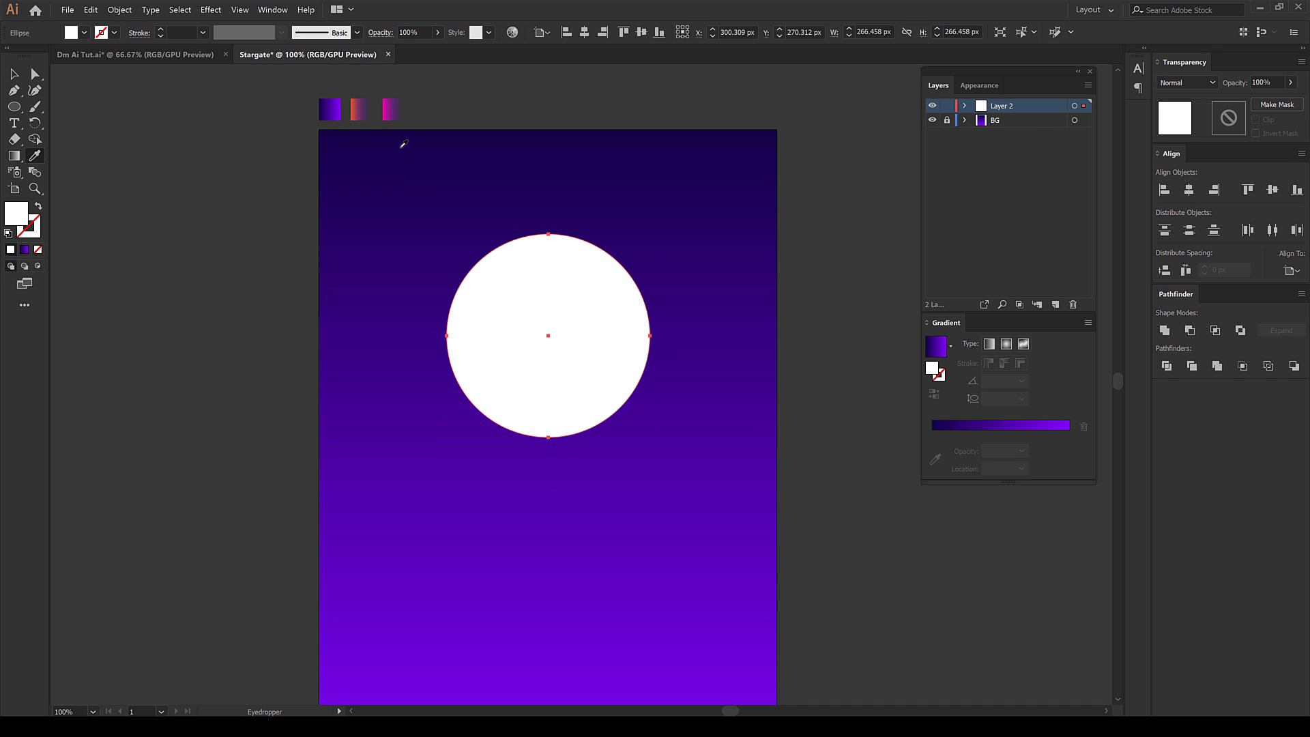
pyautogui.click(392, 109)
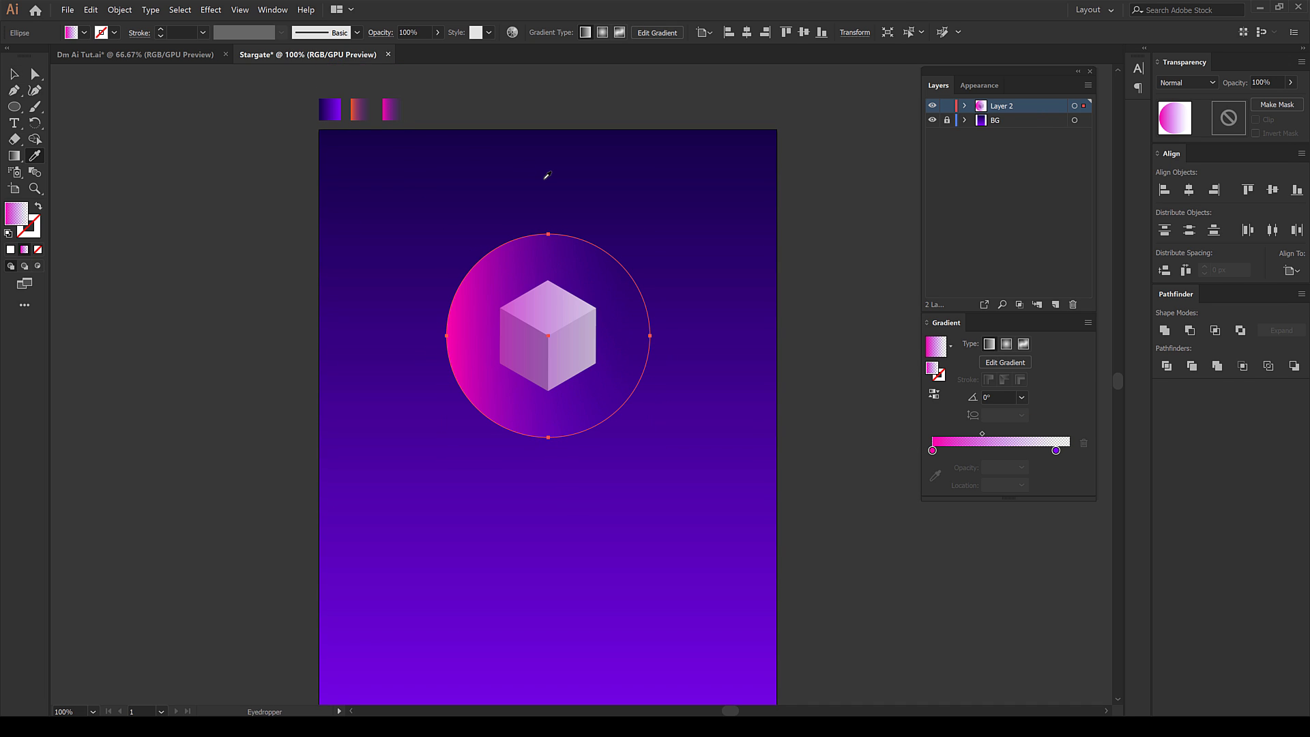
pyautogui.press('v')
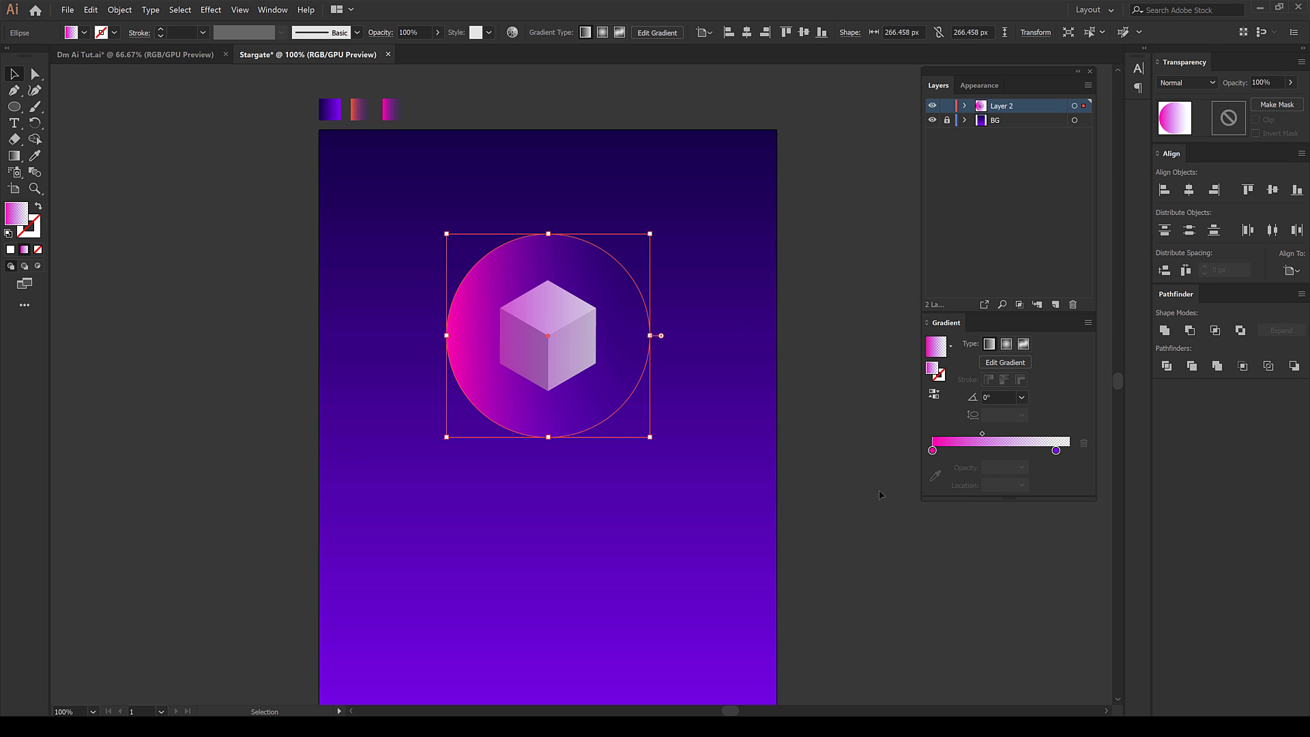
# Examine the colour, opacity and location of the pink and purple stops in the circle's gradient
pyautogui.click(950, 345)
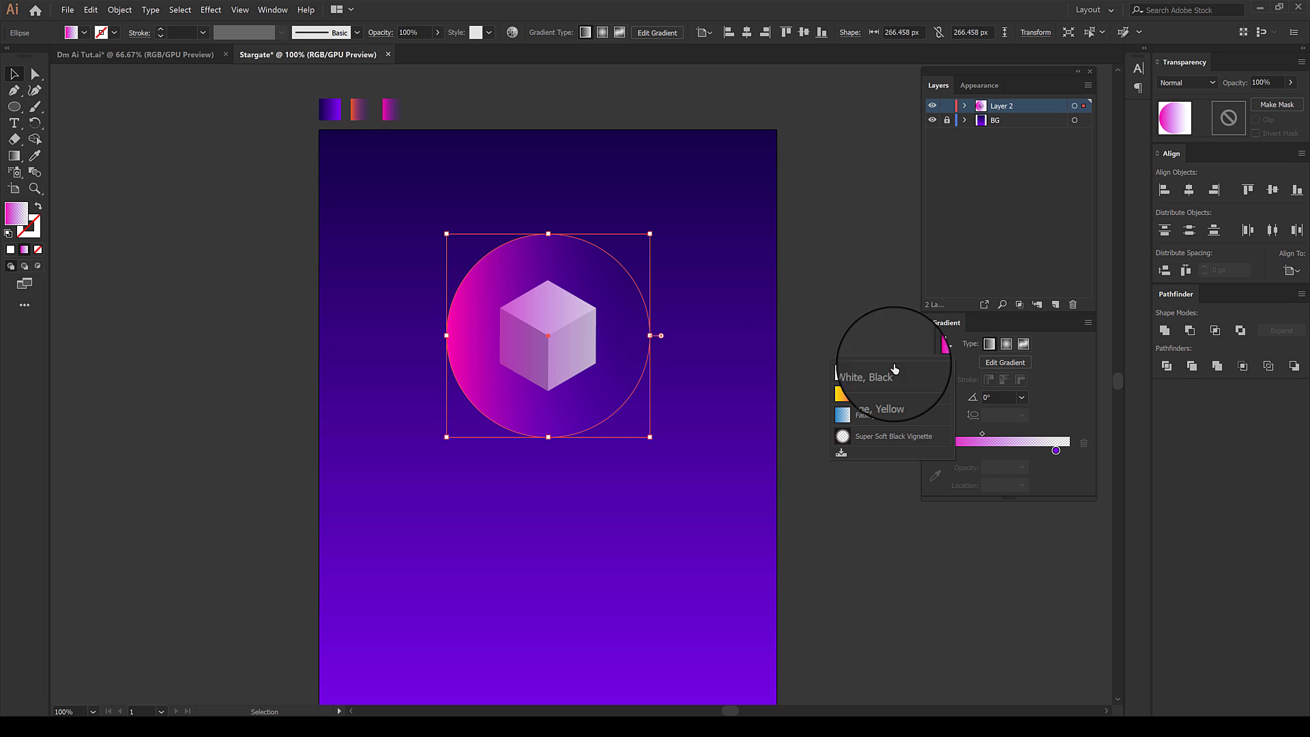
pyautogui.click(933, 451)
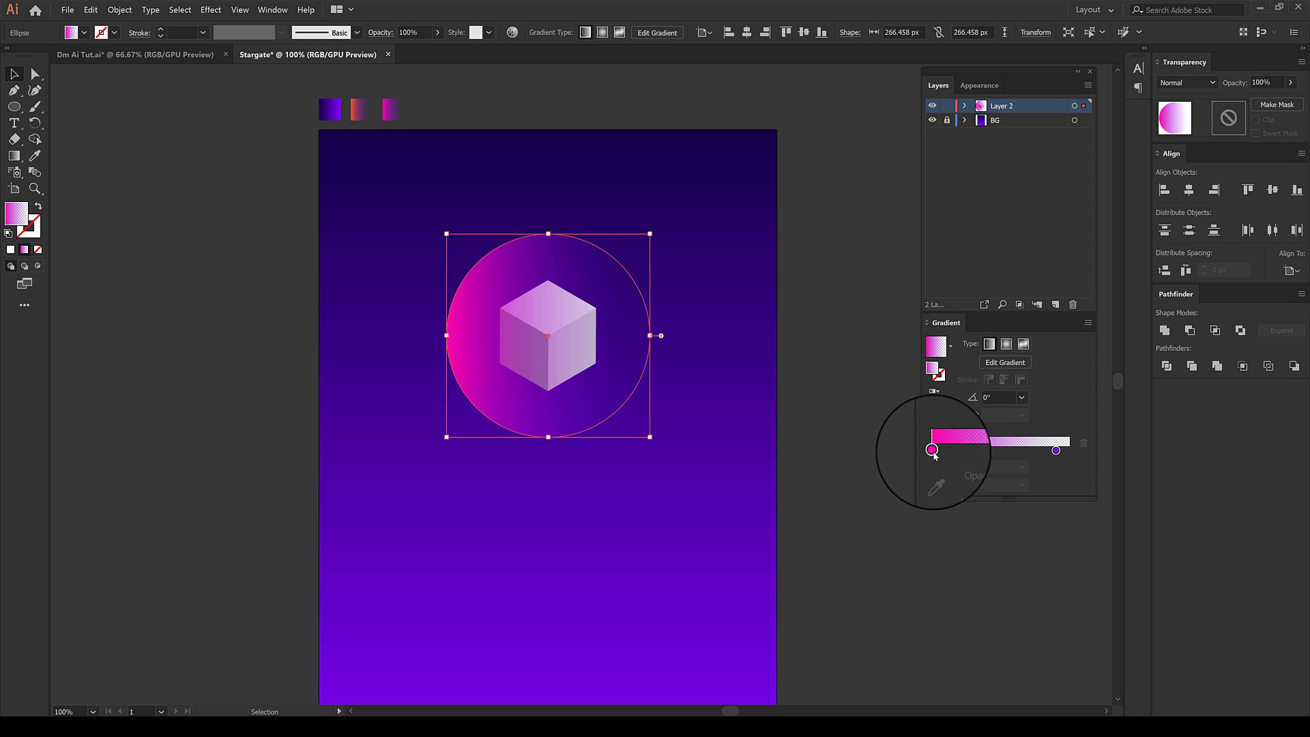
pyautogui.doubleClick(932, 451)
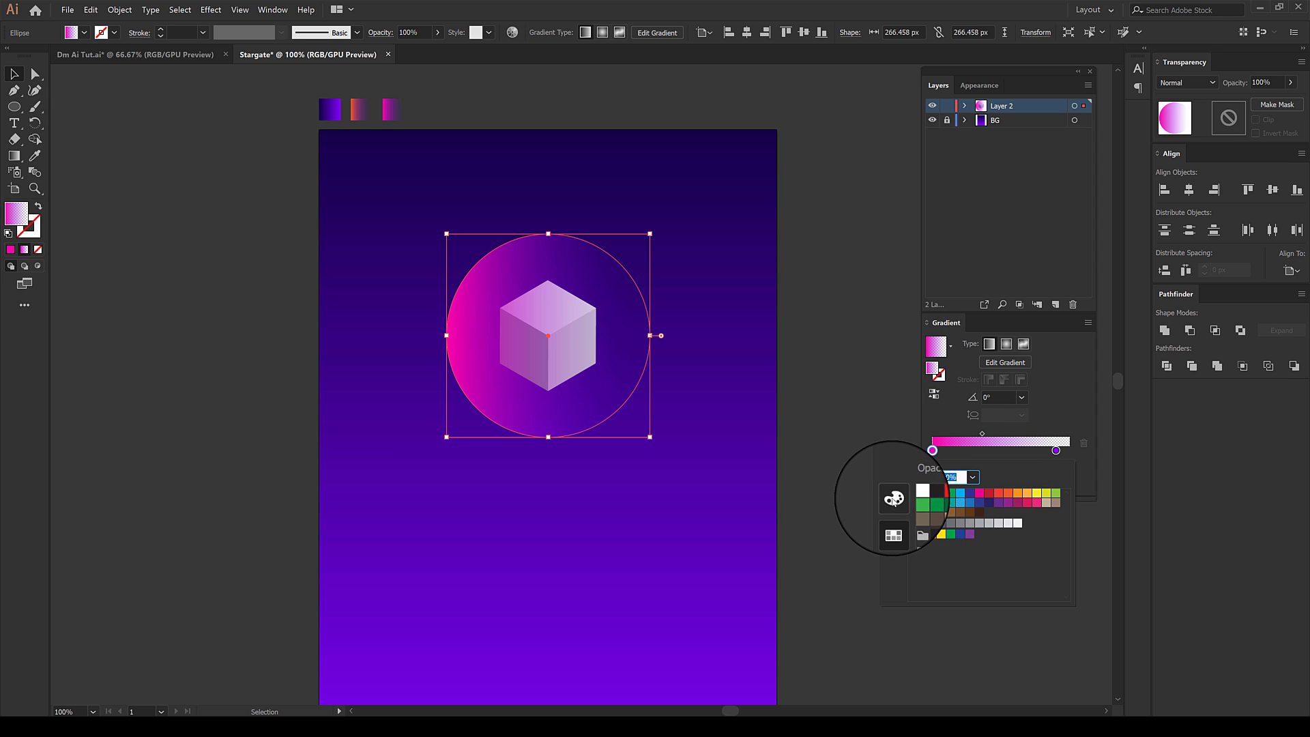
pyautogui.click(893, 498)
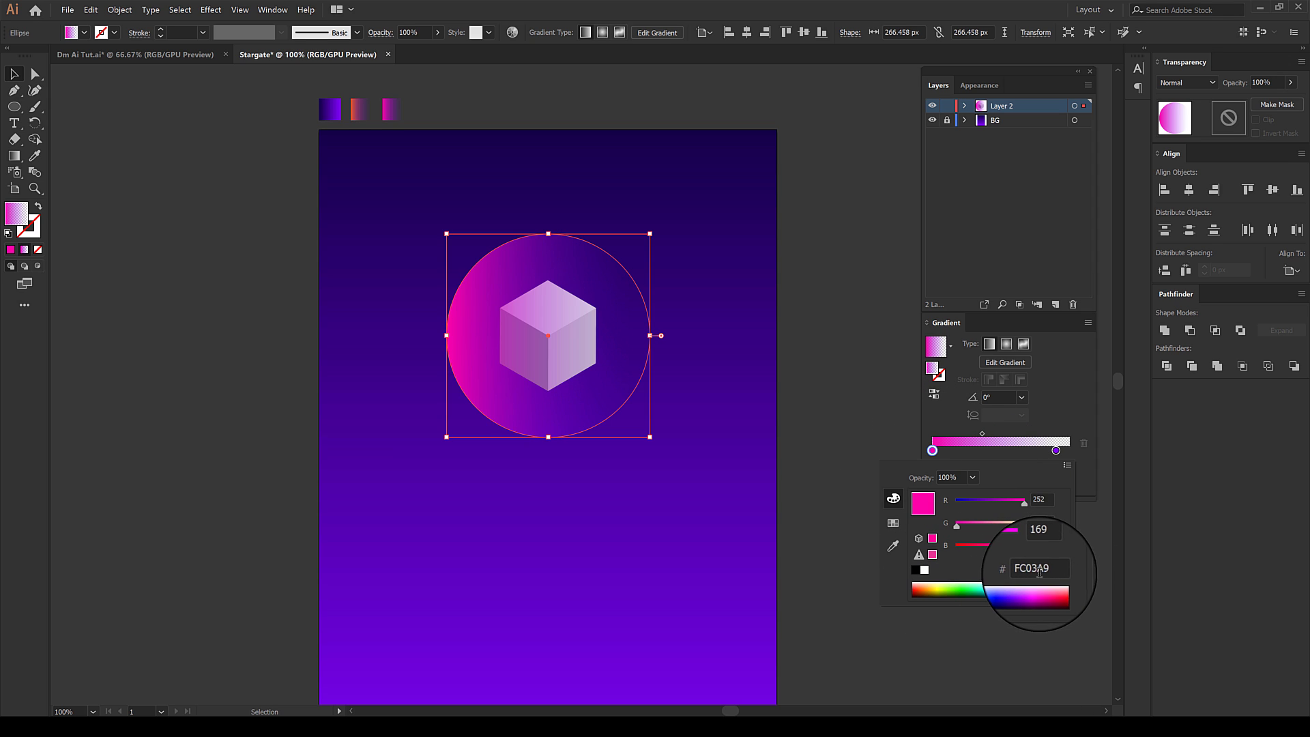
pyautogui.doubleClick(1056, 450)
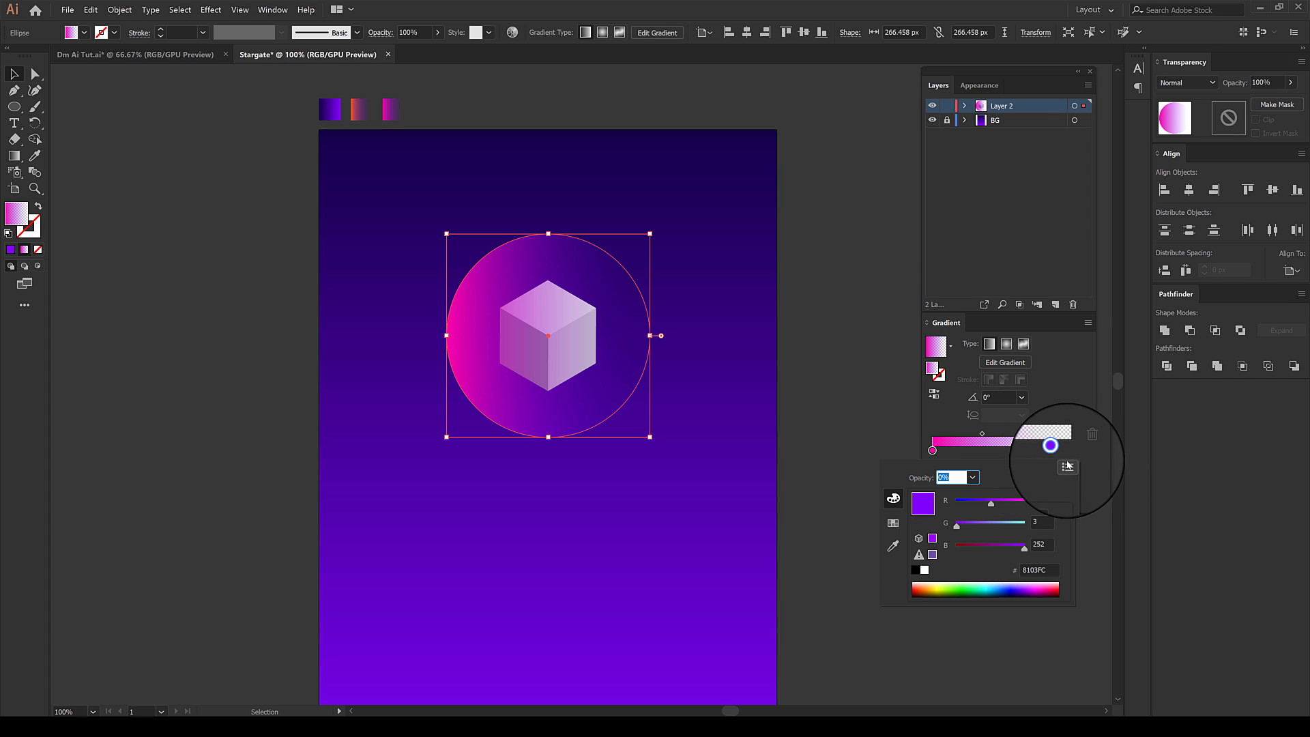
pyautogui.click(1082, 483)
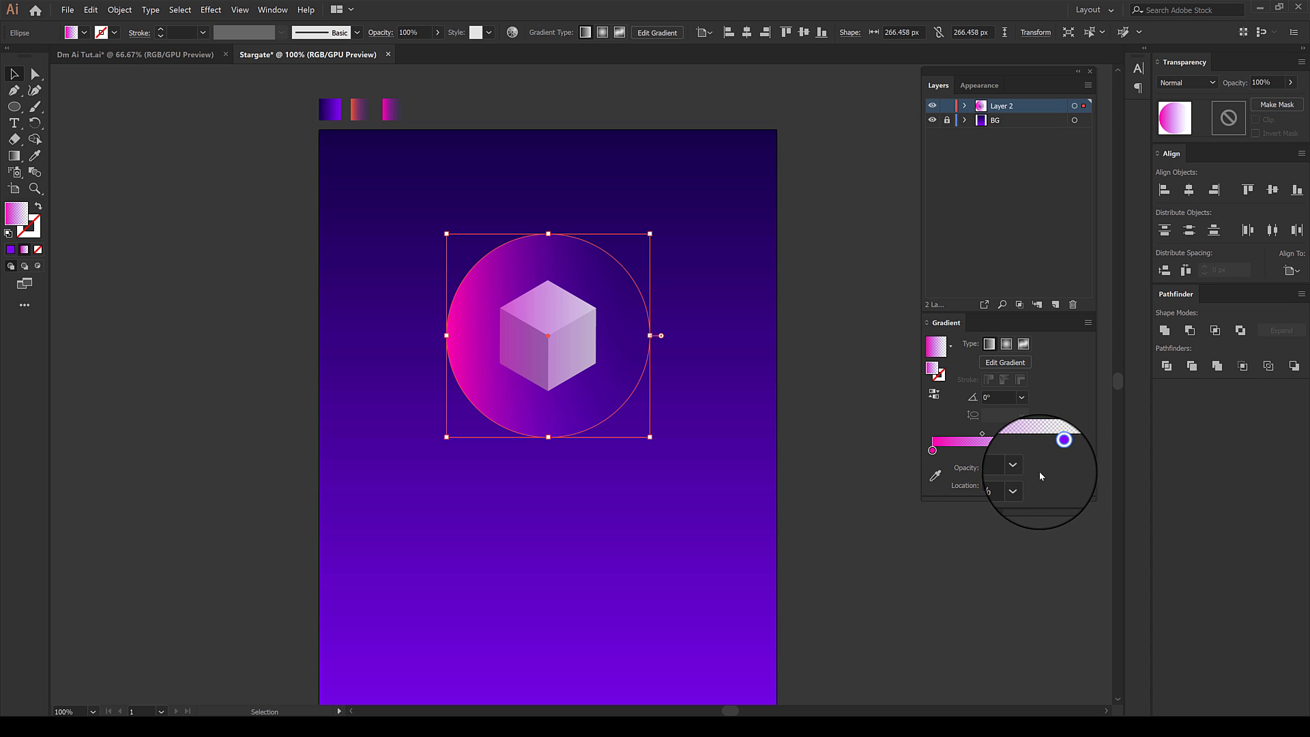
pyautogui.moveTo(1057, 450)
pyautogui.mouseDown()
pyautogui.moveTo(1075, 455)
pyautogui.moveTo(1059, 455)
pyautogui.mouseUp()
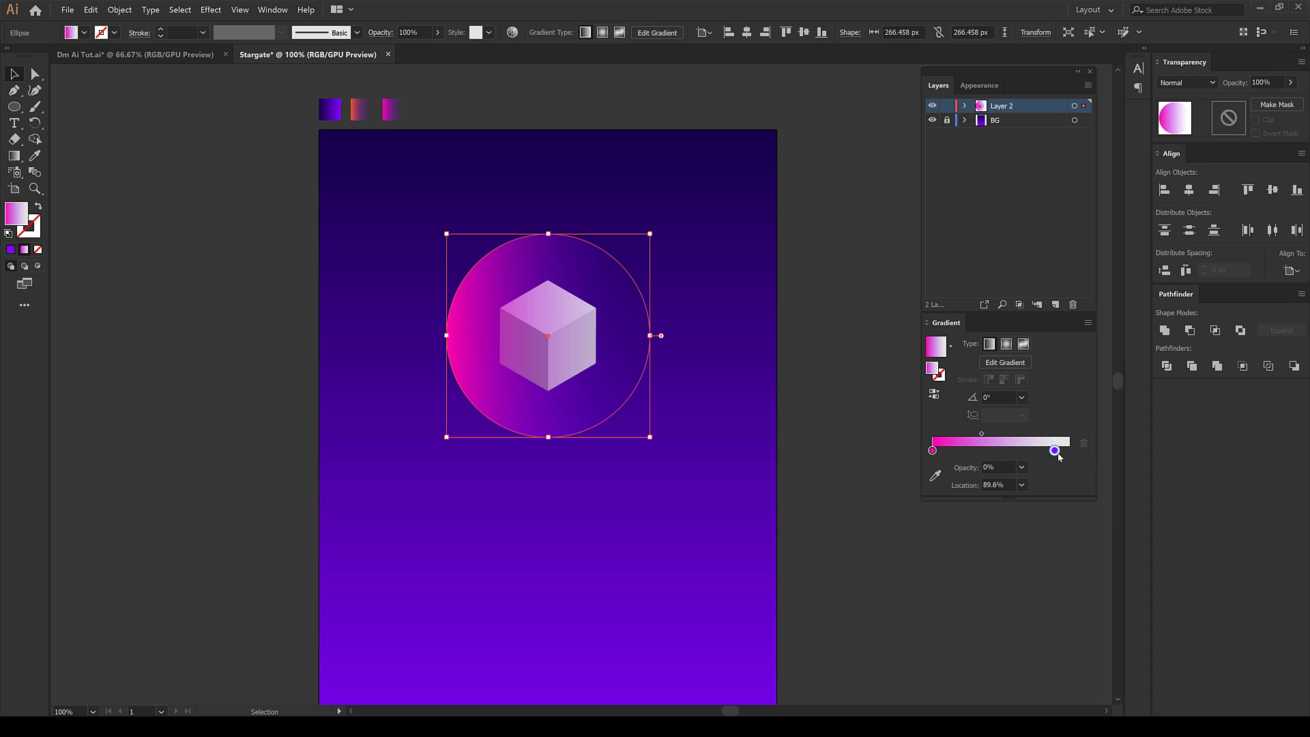
pyautogui.click(643, 485)
pyautogui.click(522, 409)
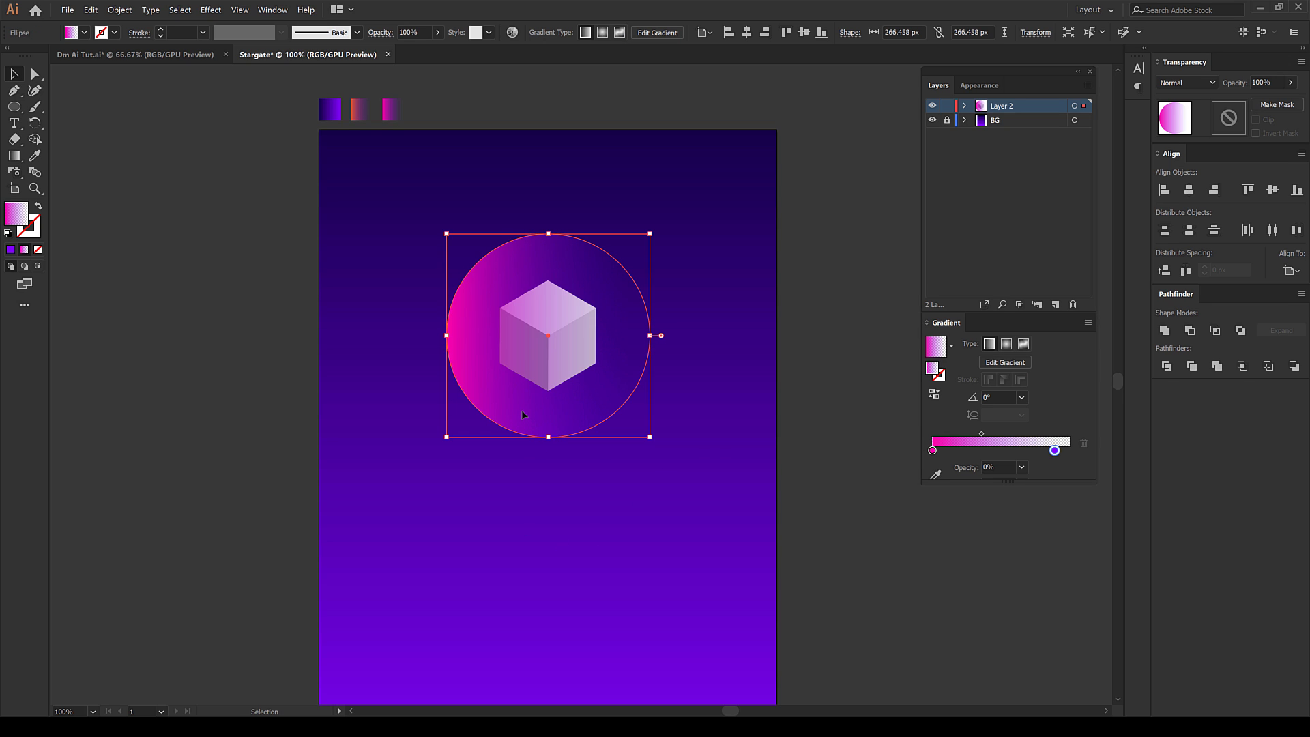
# Redraw the circle's gradient vertically at about 89°, from pink at the base to transparent at the top, and deselect the circle
pyautogui.click(15, 156)
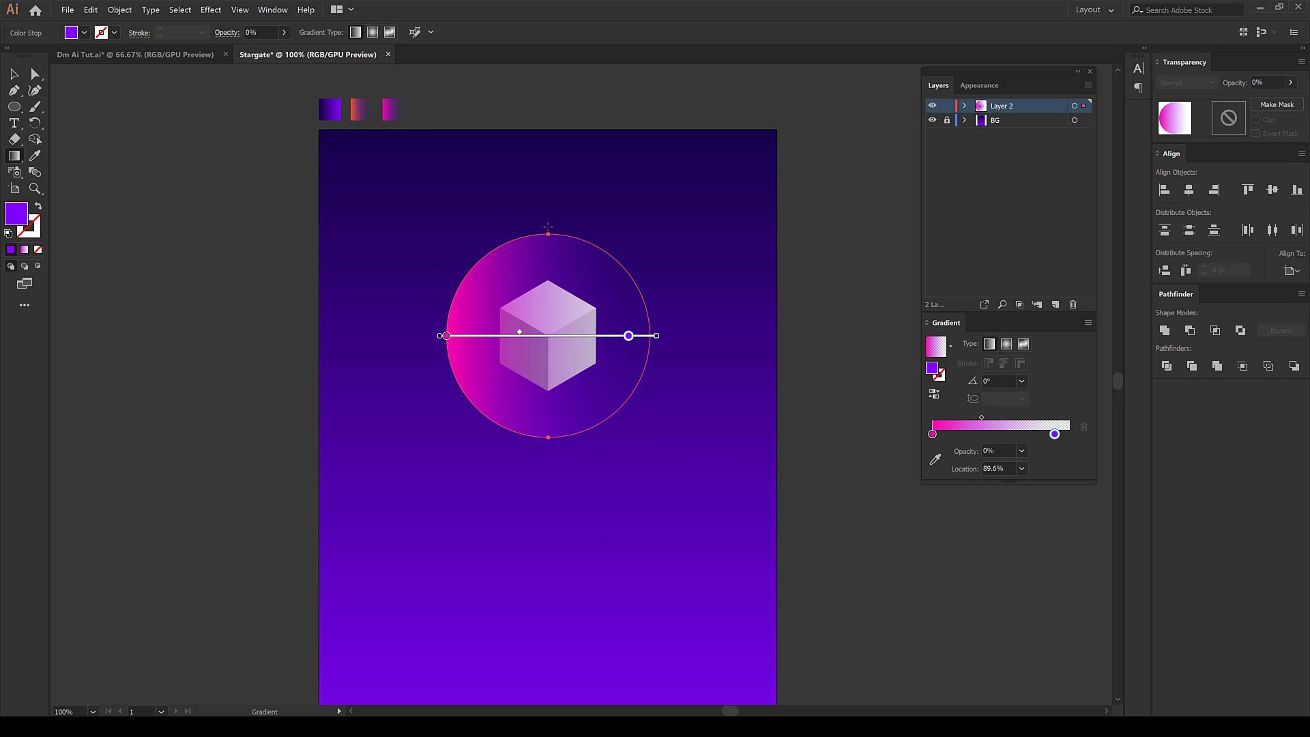
pyautogui.moveTo(548, 225)
pyautogui.mouseDown()
pyautogui.moveTo(546, 439)
pyautogui.moveTo(551, 213)
pyautogui.mouseUp()
pyautogui.press('v')
pyautogui.hotkey('ctrl', 'z')
pyautogui.press('g')
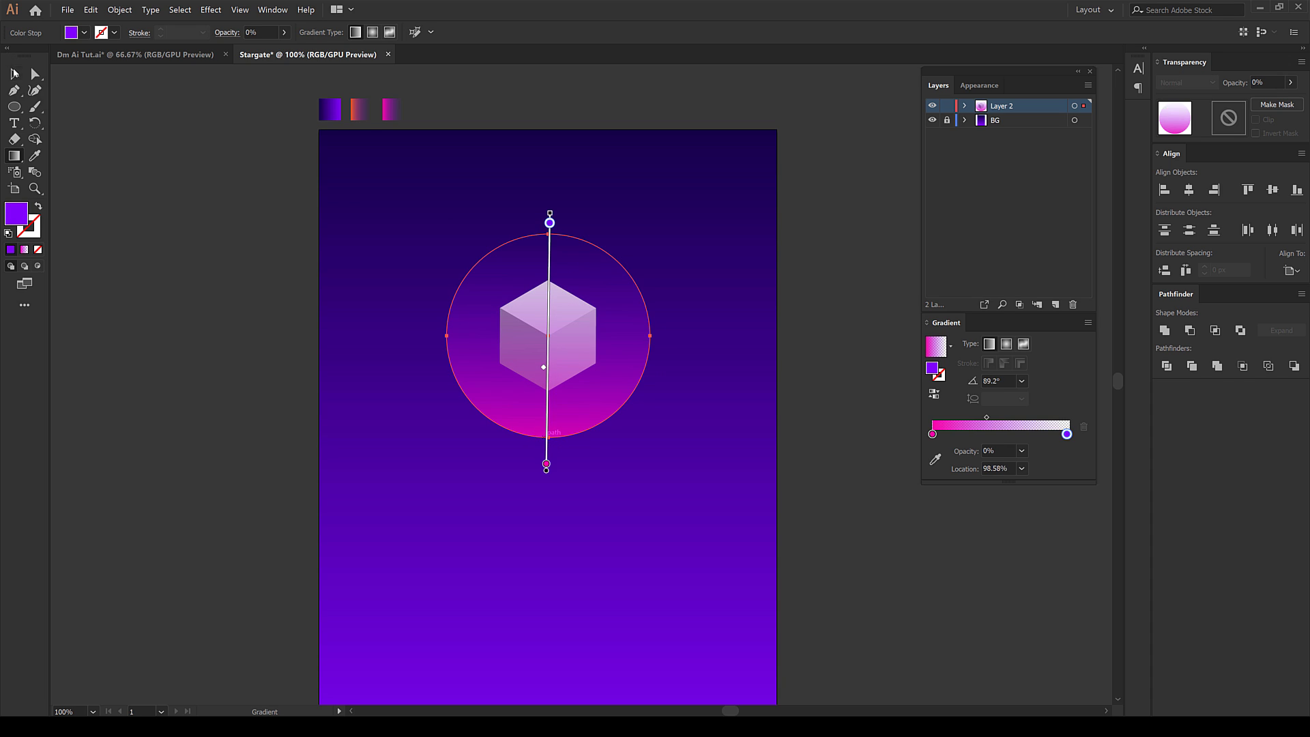
pyautogui.click(14, 73)
pyautogui.click(587, 461)
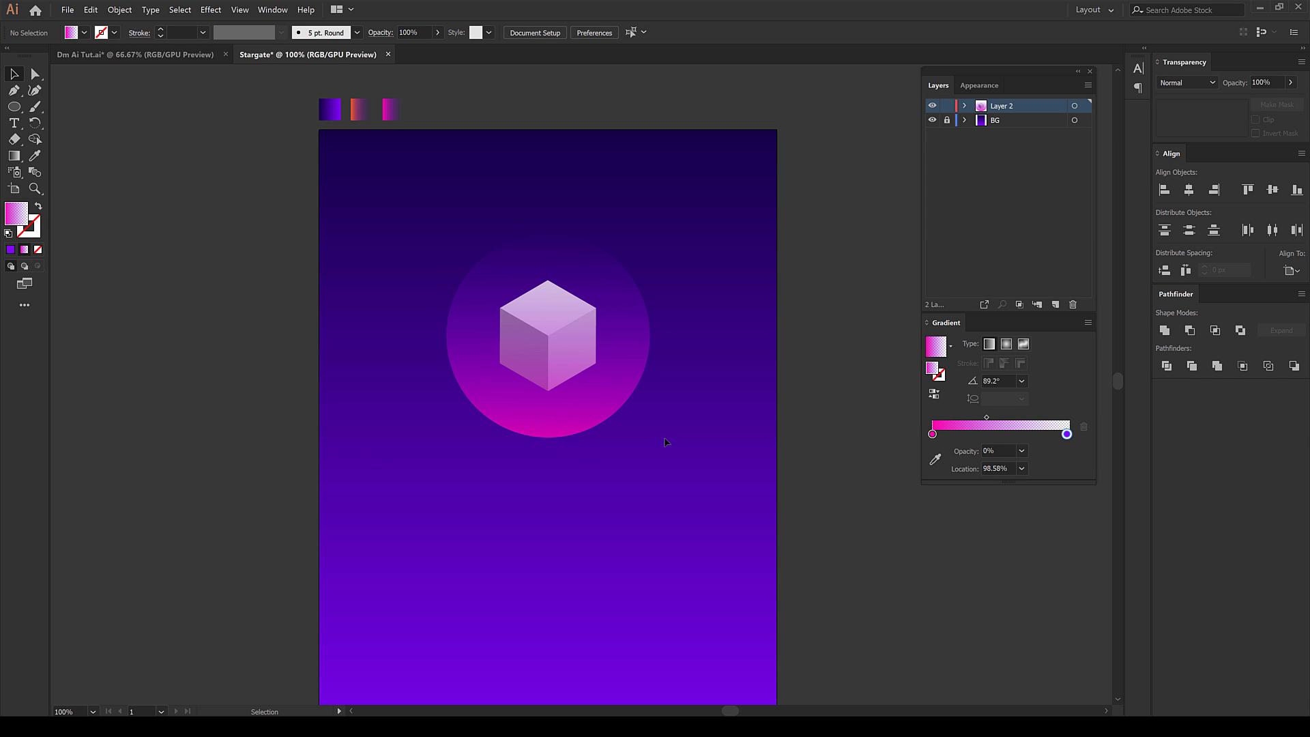
# Enlarge the circle proportionally about its centre to about 292 px and deselect it
pyautogui.click(587, 389)
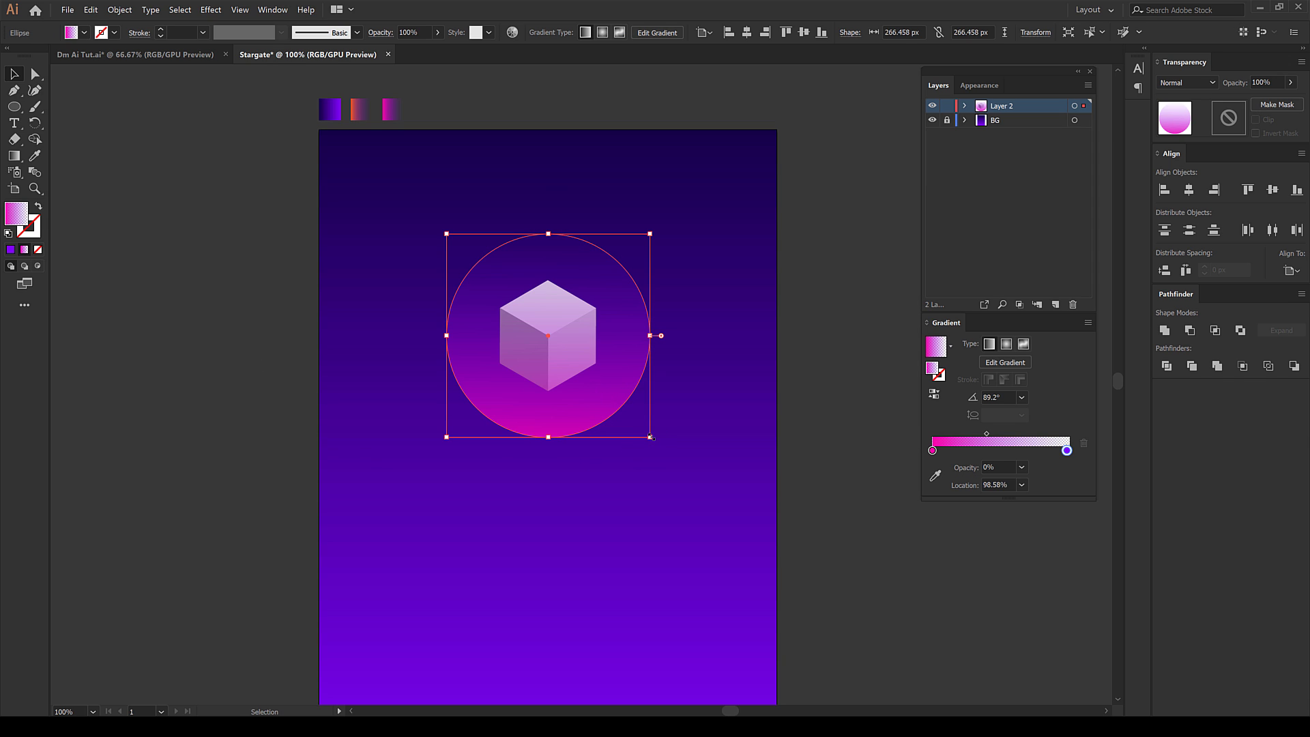
pyautogui.moveTo(650, 437); pyautogui.dragTo(660, 448)
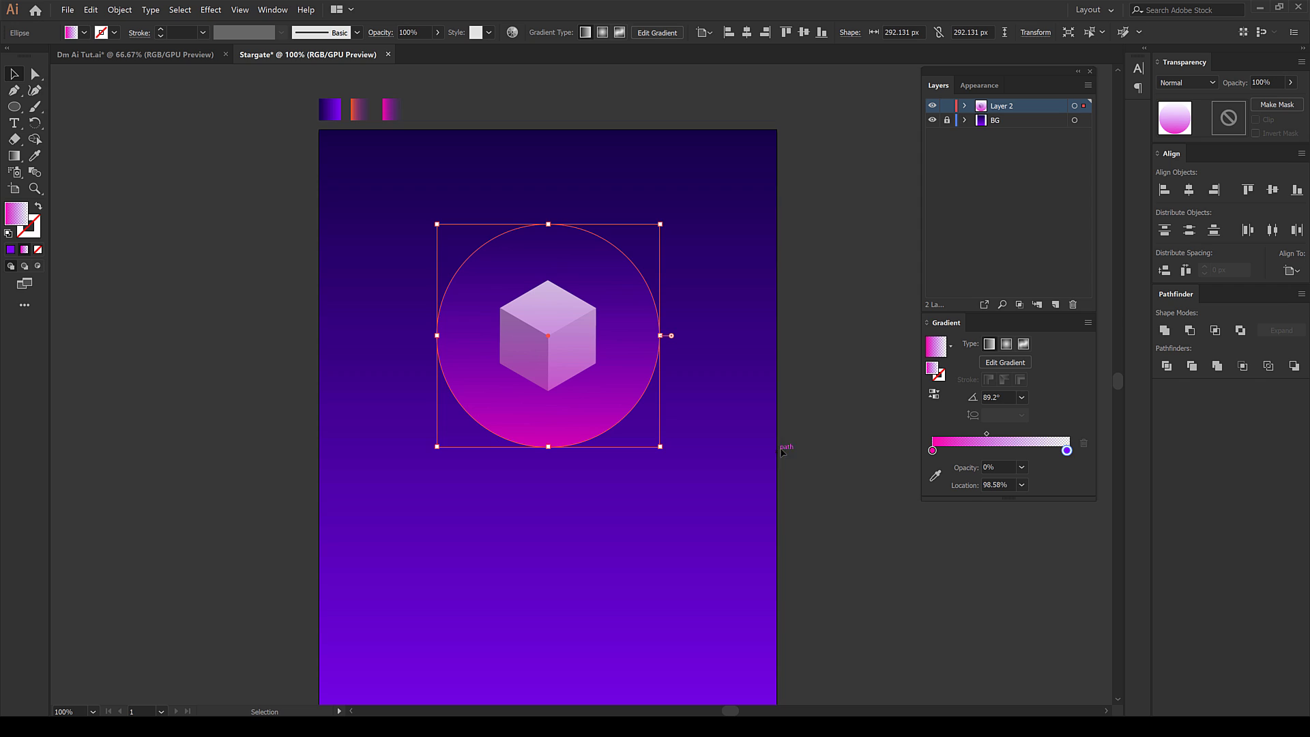
pyautogui.click(767, 406)
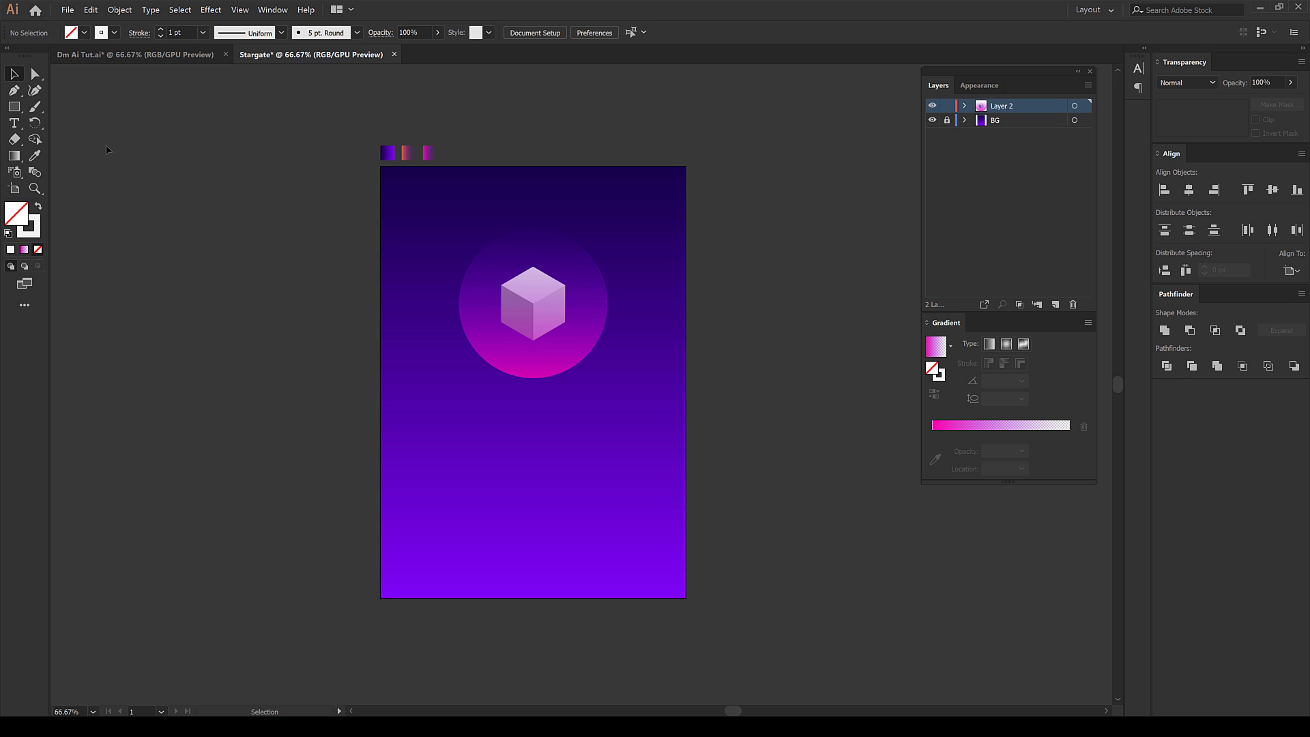
# Create a 6-sided polygon with a radius of 200 px
pyautogui.moveTo(14, 107); pyautogui.dragTo(87, 140)
pyautogui.click(614, 192)
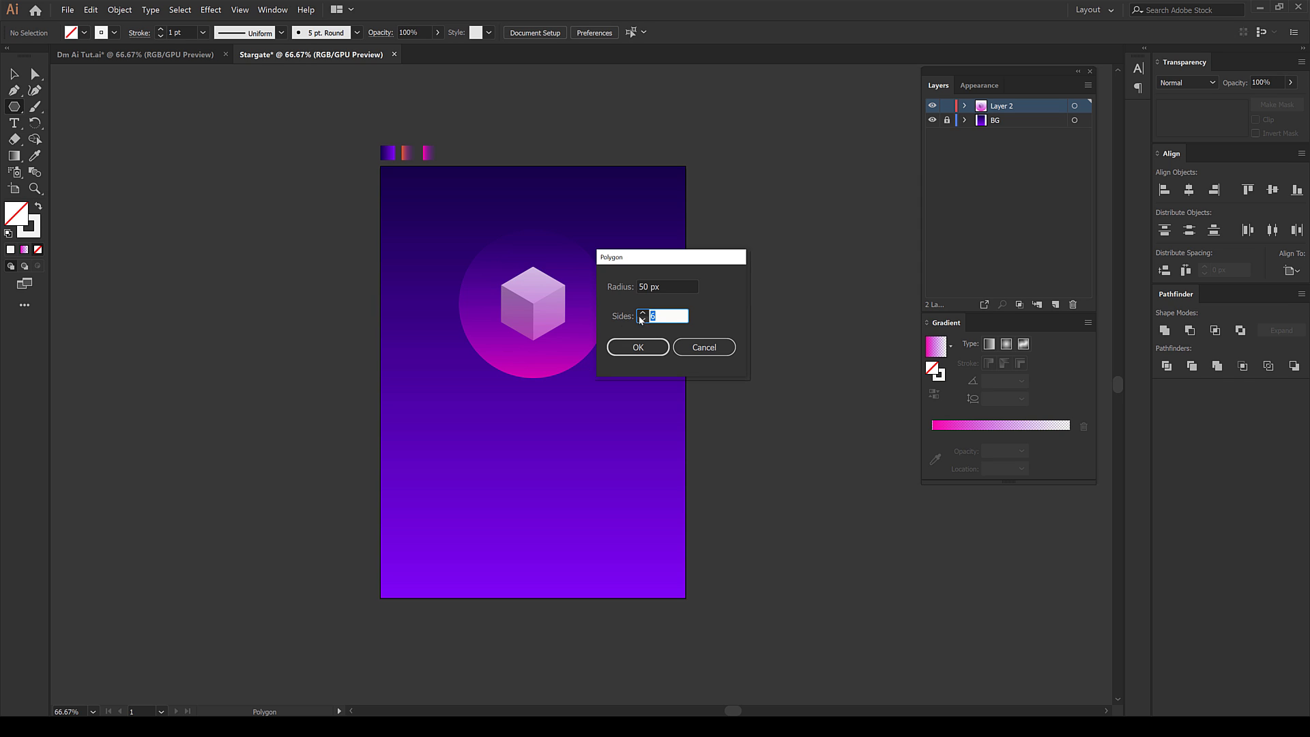
pyautogui.moveTo(663, 286); pyautogui.dragTo(611, 287)
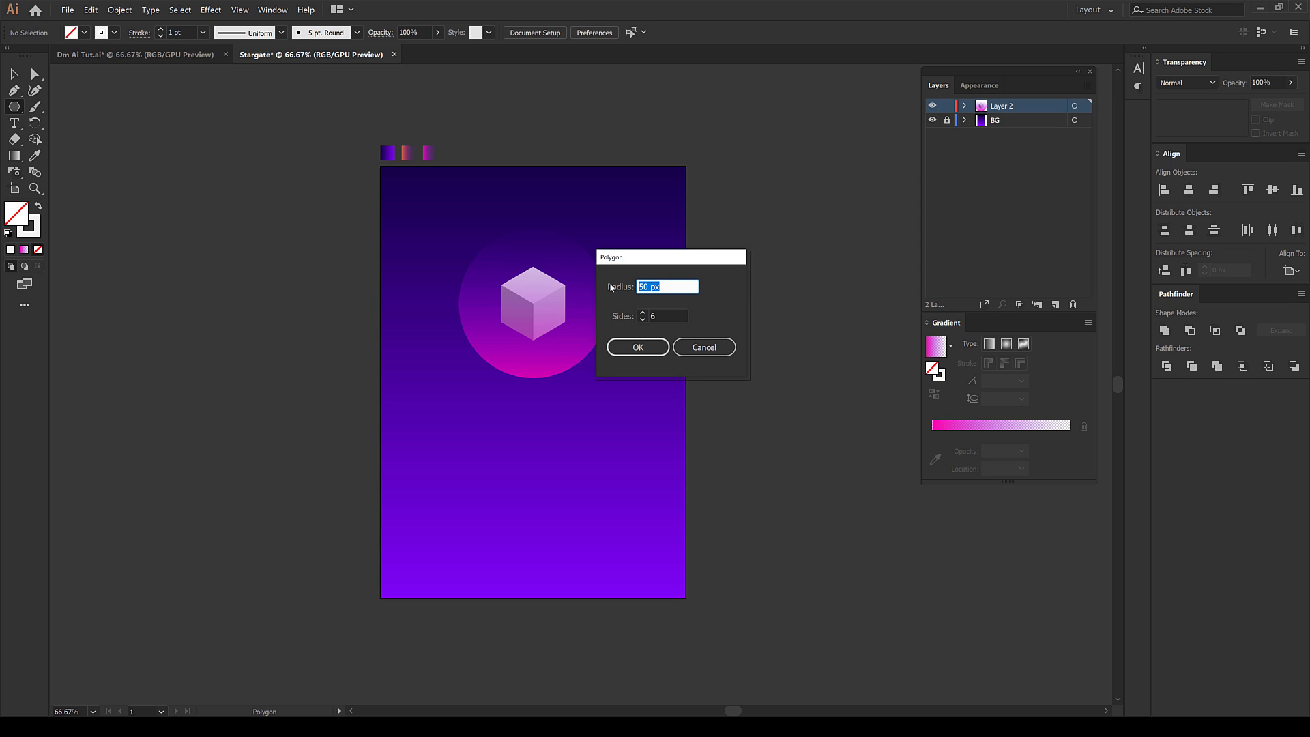
pyautogui.write('200')
pyautogui.click(639, 348)
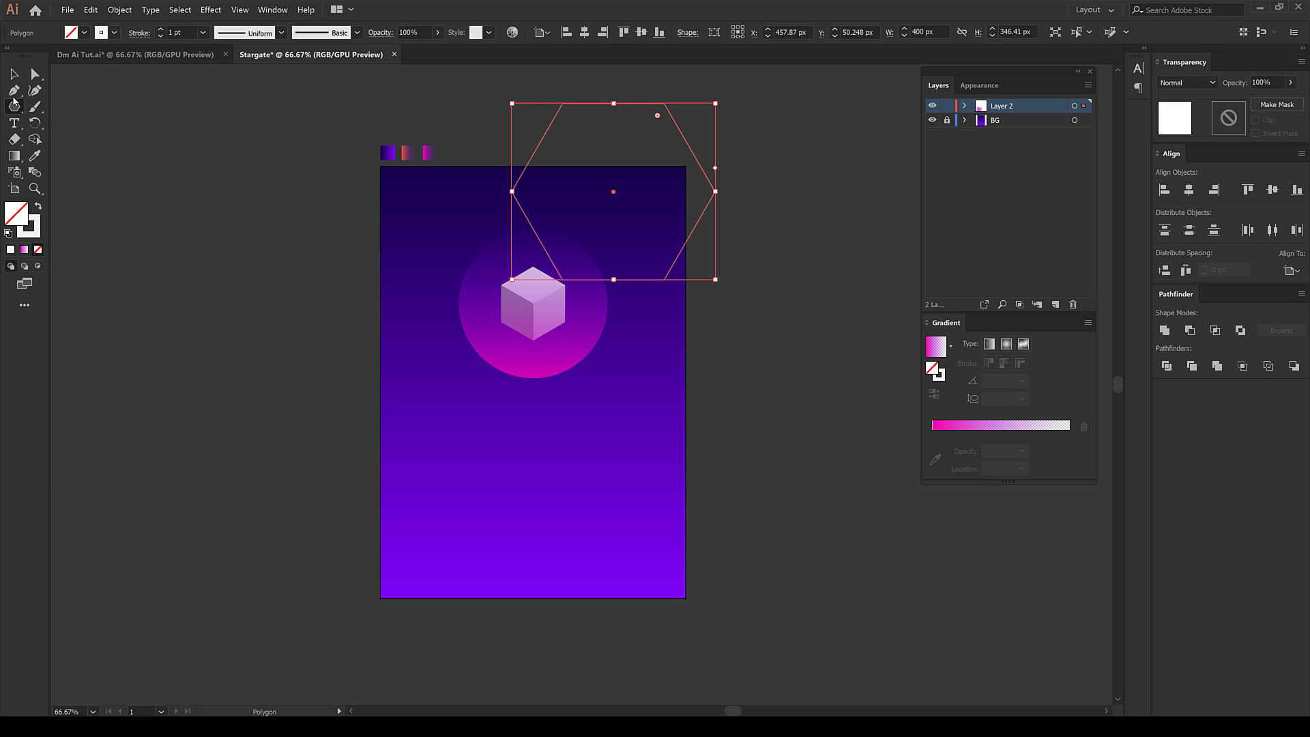
# Centre the hexagon horizontally and vertically on the artboard and rotate it until a corner points straight up
pyautogui.click(15, 75)
pyautogui.click(1189, 190)
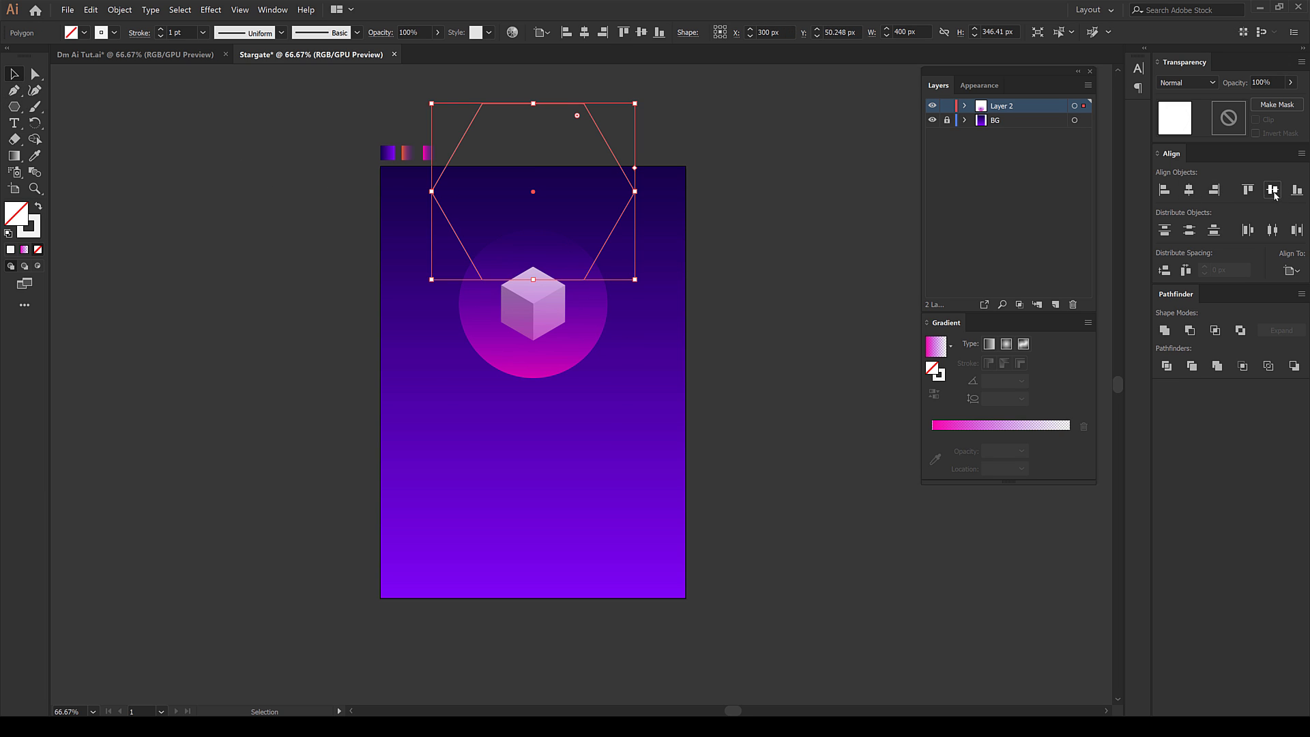
pyautogui.click(1272, 190)
pyautogui.scroll(1, 591, 363)
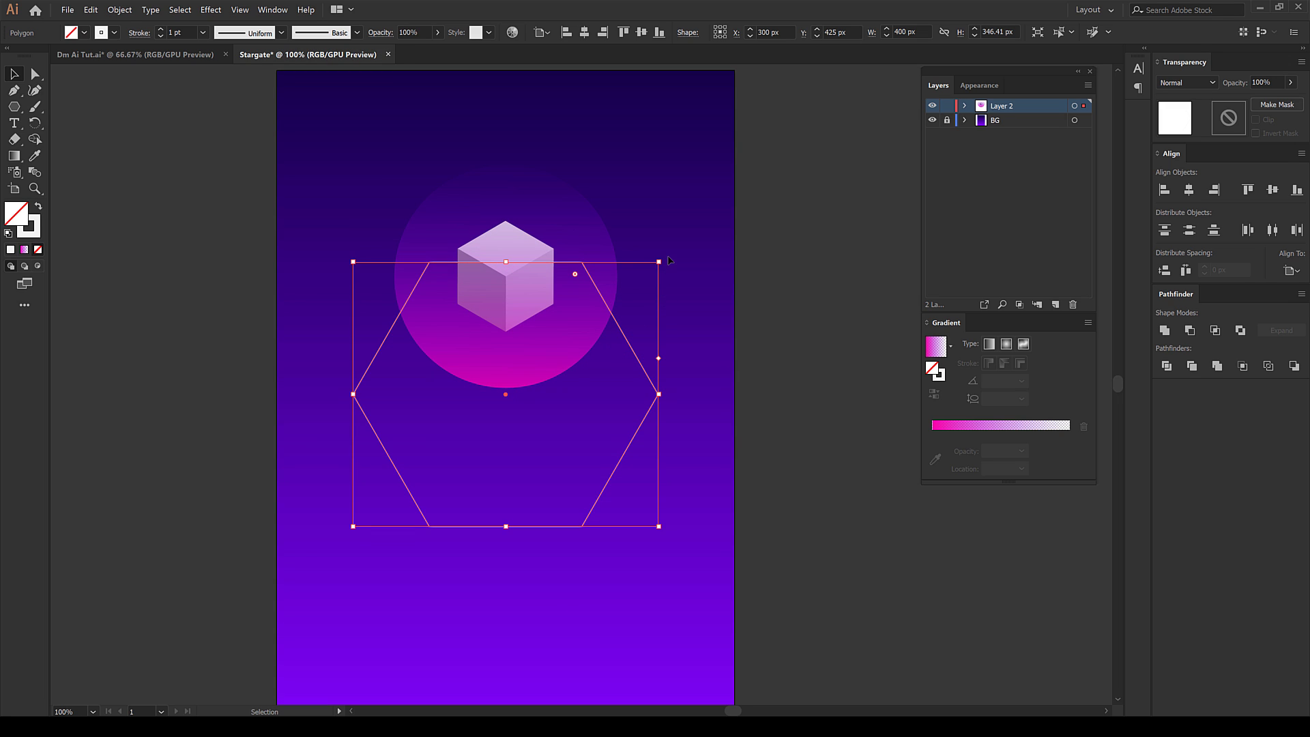
pyautogui.moveTo(664, 259); pyautogui.dragTo(669, 363)
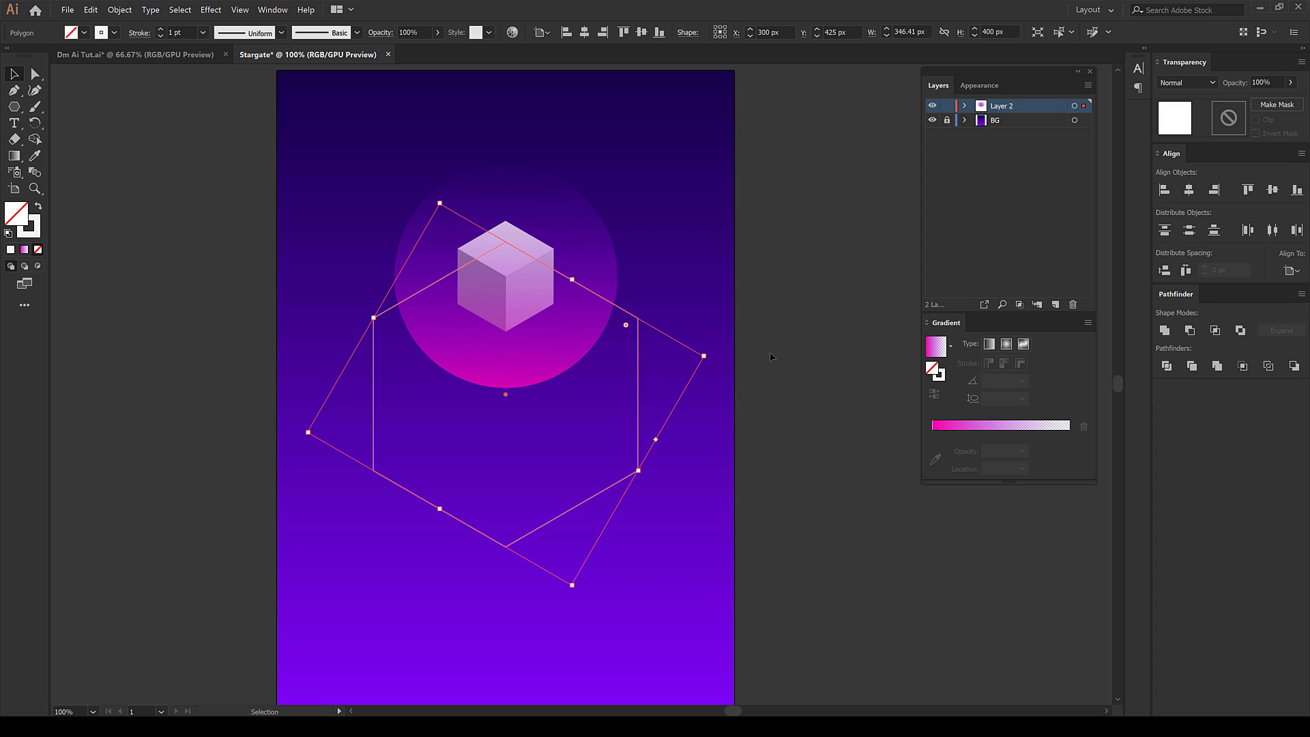
pyautogui.click(768, 353)
# Line the hexagon's upper edges up with the cube's top edges, and raise the hexagon to a Y position of about 293 px
pyautogui.scroll(3, 509, 239)
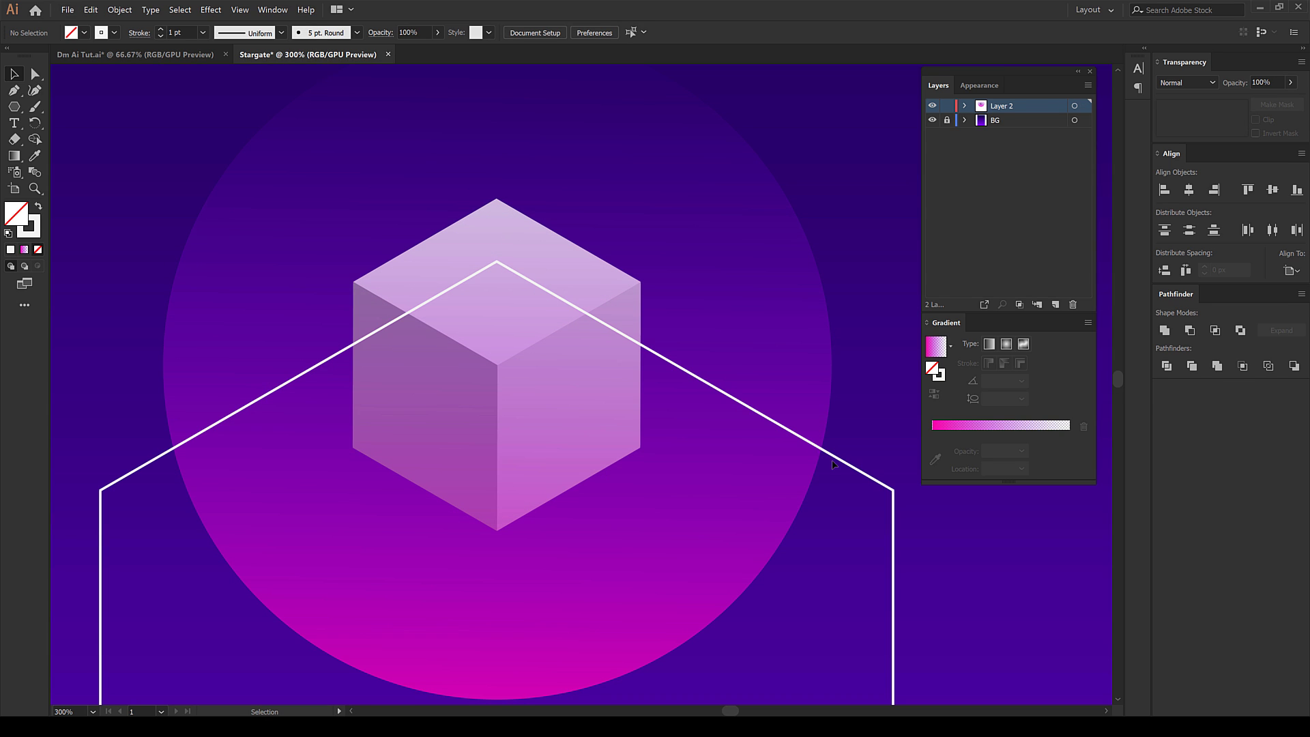
pyautogui.moveTo(833, 465); pyautogui.dragTo(839, 404)
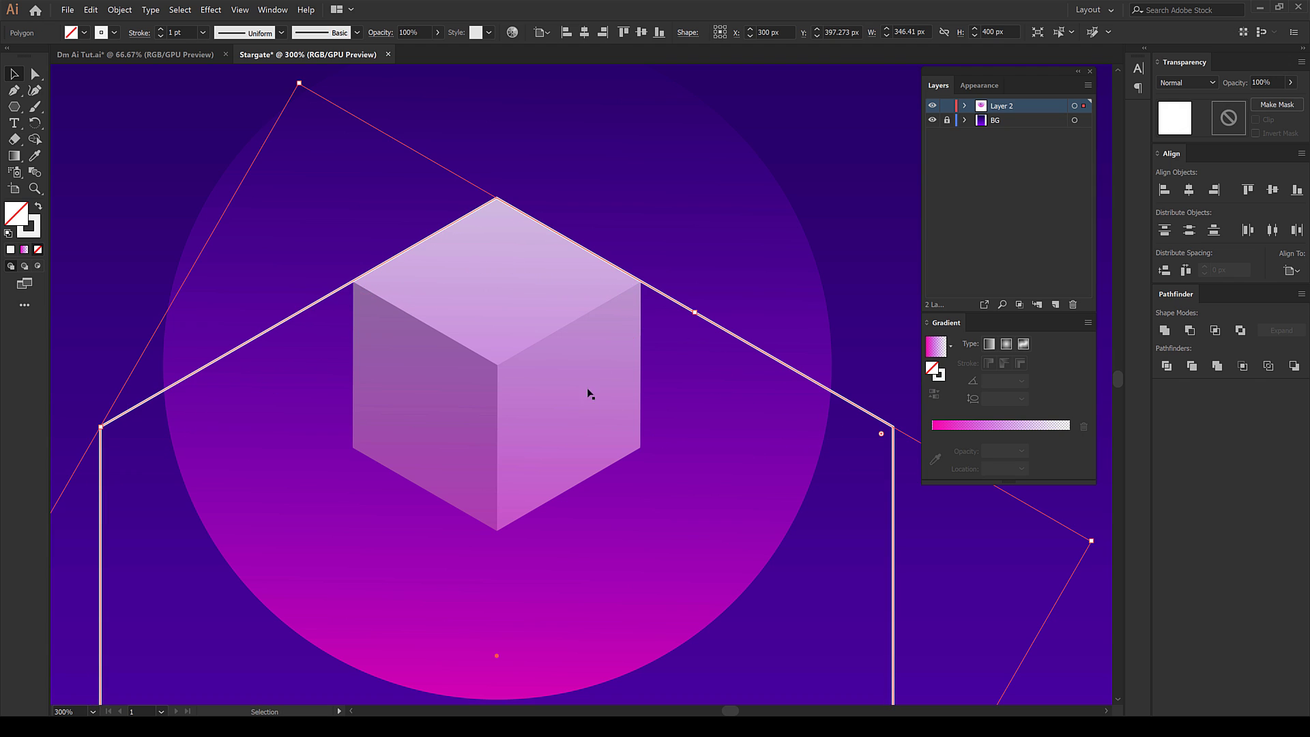
pyautogui.scroll(-3, 590, 395)
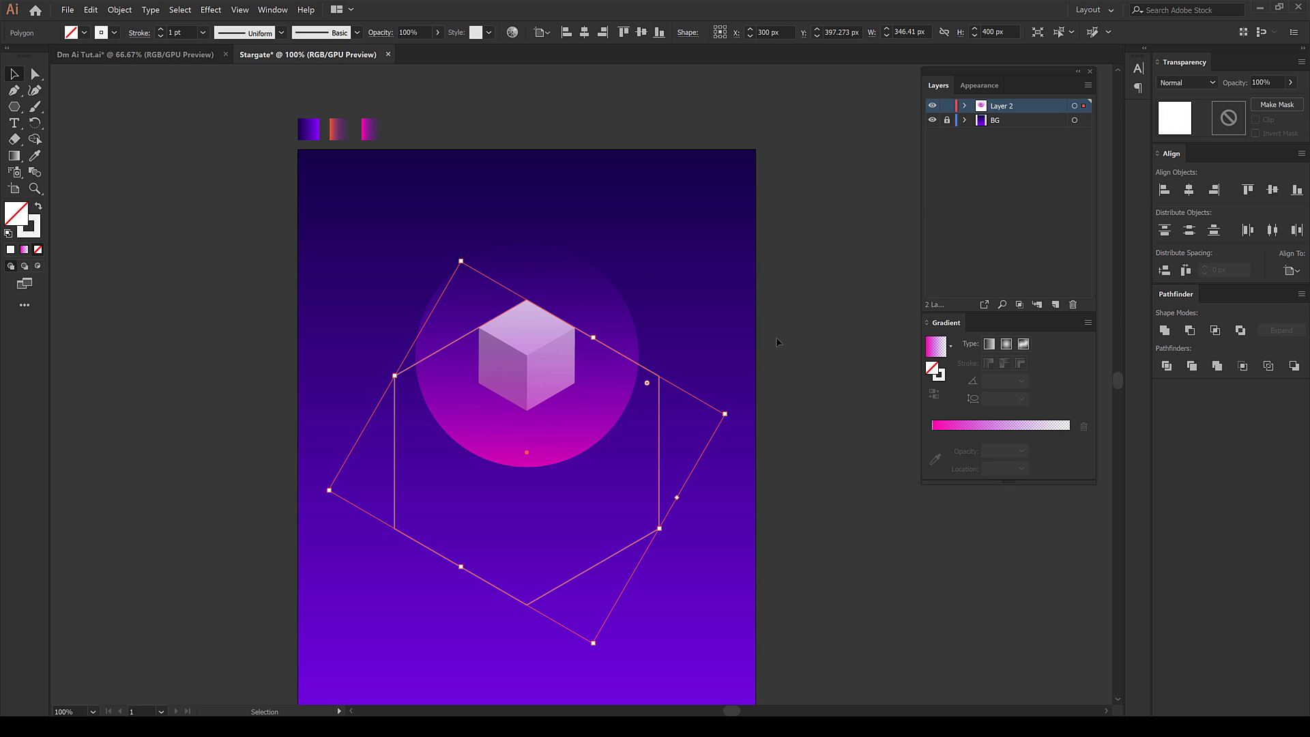
pyautogui.moveTo(615, 356); pyautogui.dragTo(615, 284)
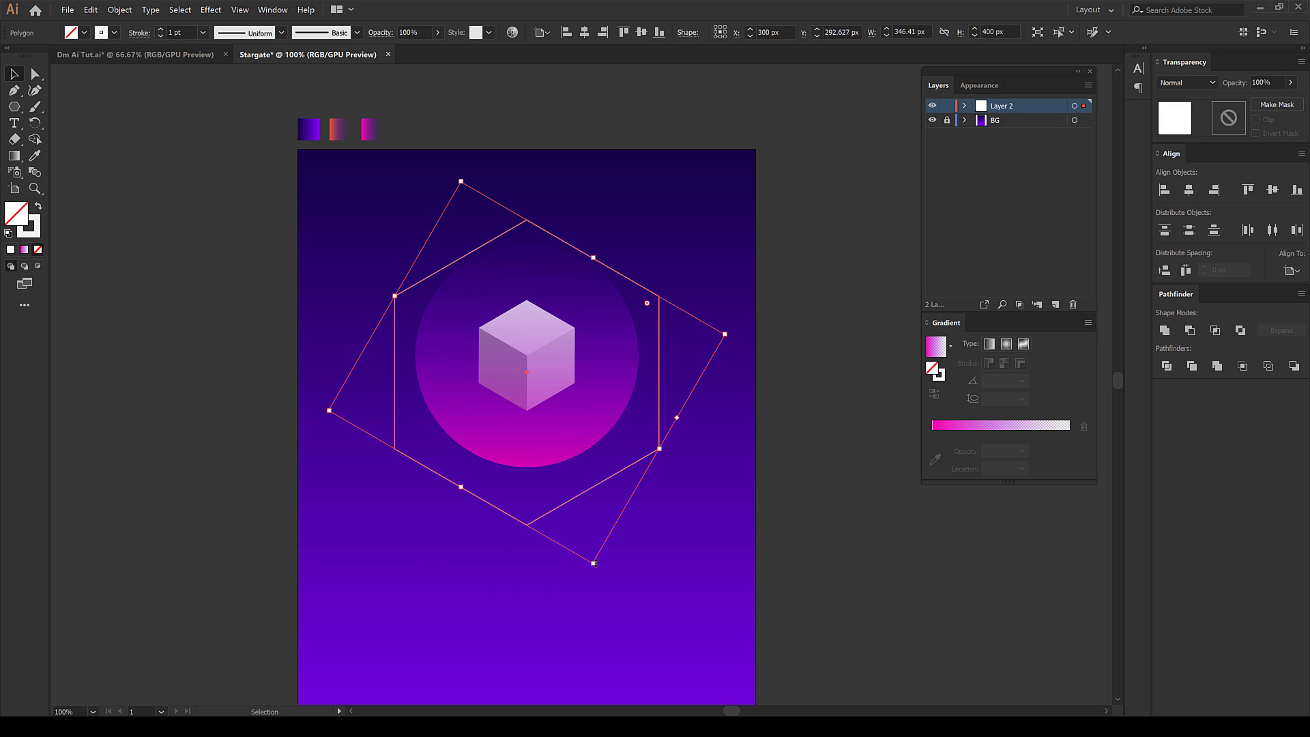
# Enlarge the hexagon proportionally about its centre to about 404 x 466 px and move it straight up to just below the artboard's top edge
pyautogui.moveTo(593, 564); pyautogui.dragTo(604, 594)
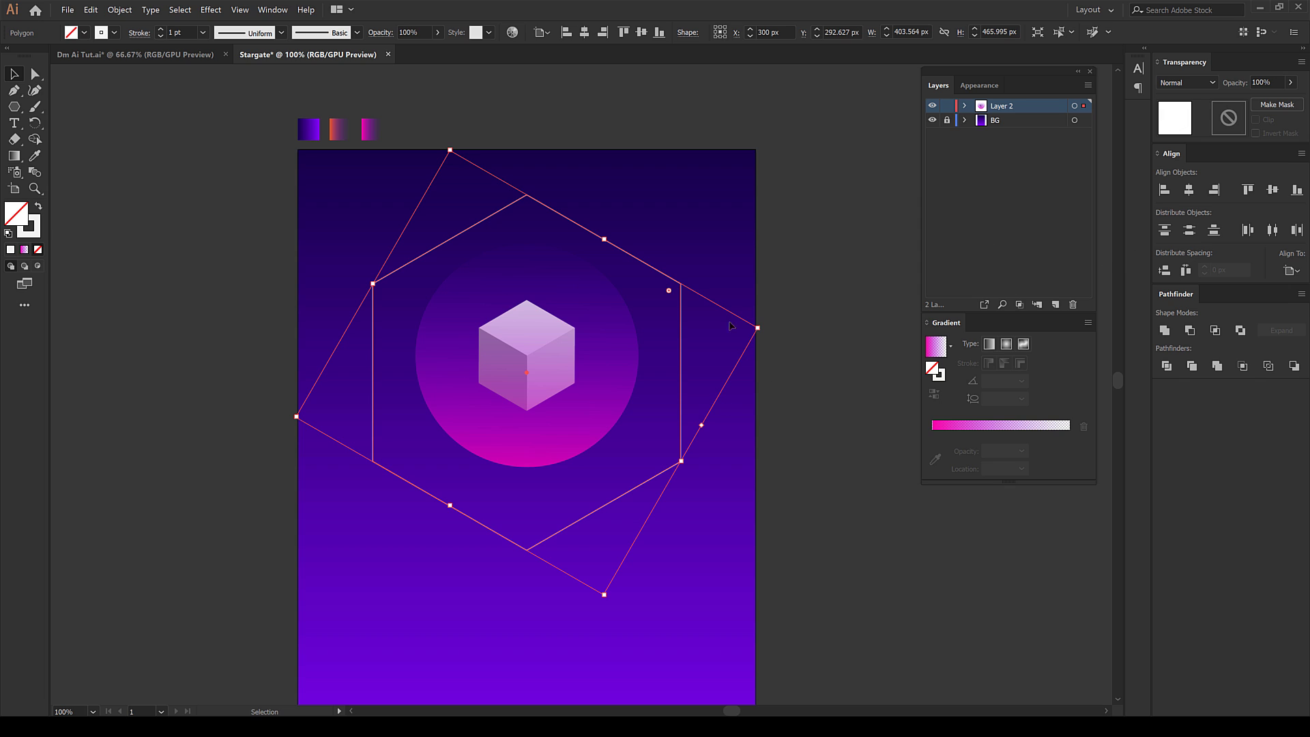
pyautogui.click(814, 428)
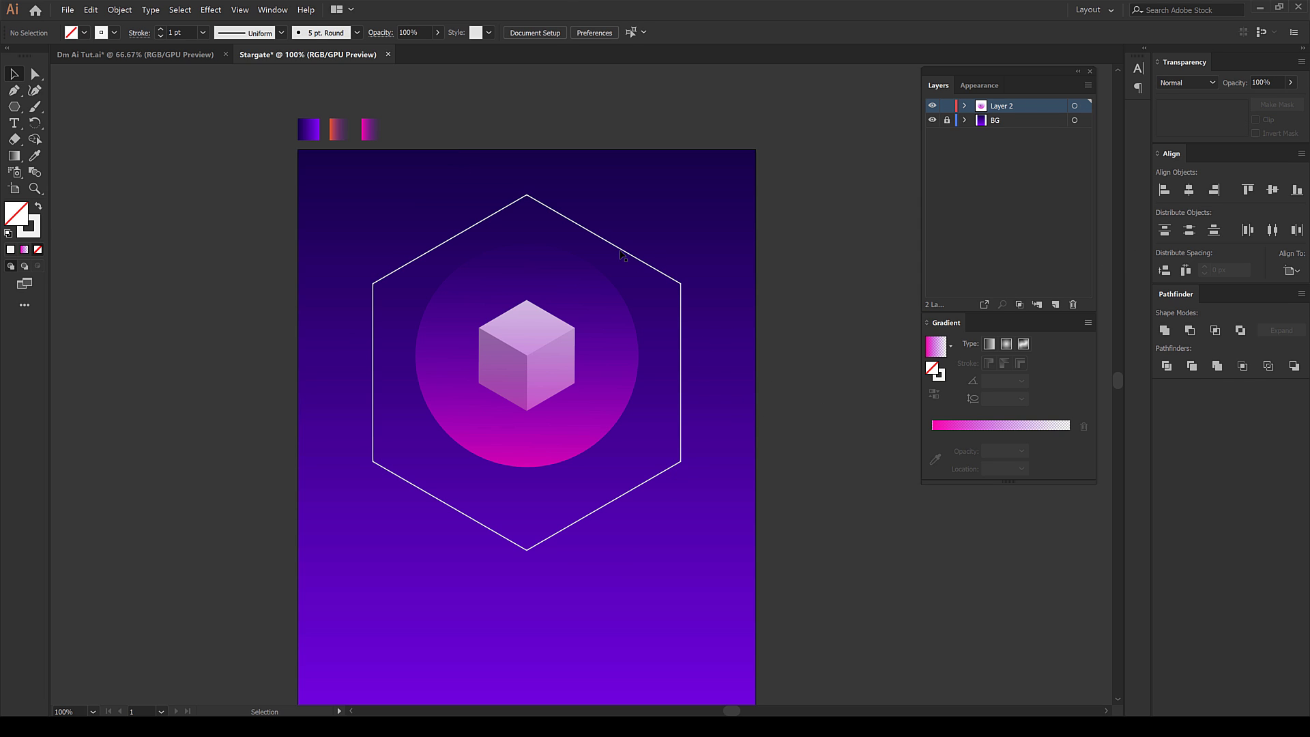
pyautogui.moveTo(621, 254); pyautogui.dragTo(621, 216)
pyautogui.click(449, 396)
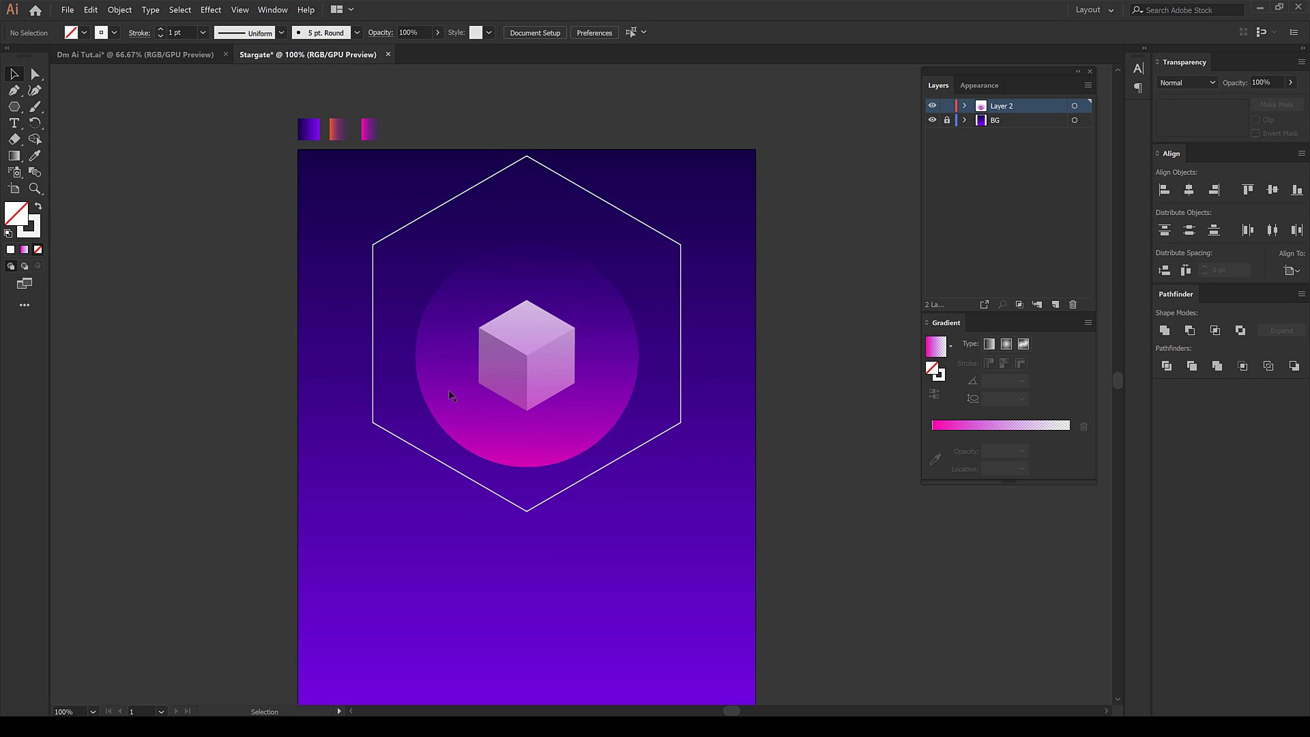
# Select the circle together with the cube group and move both straight up to a Y position of about 246 px inside the hexagon
pyautogui.click(527, 368)
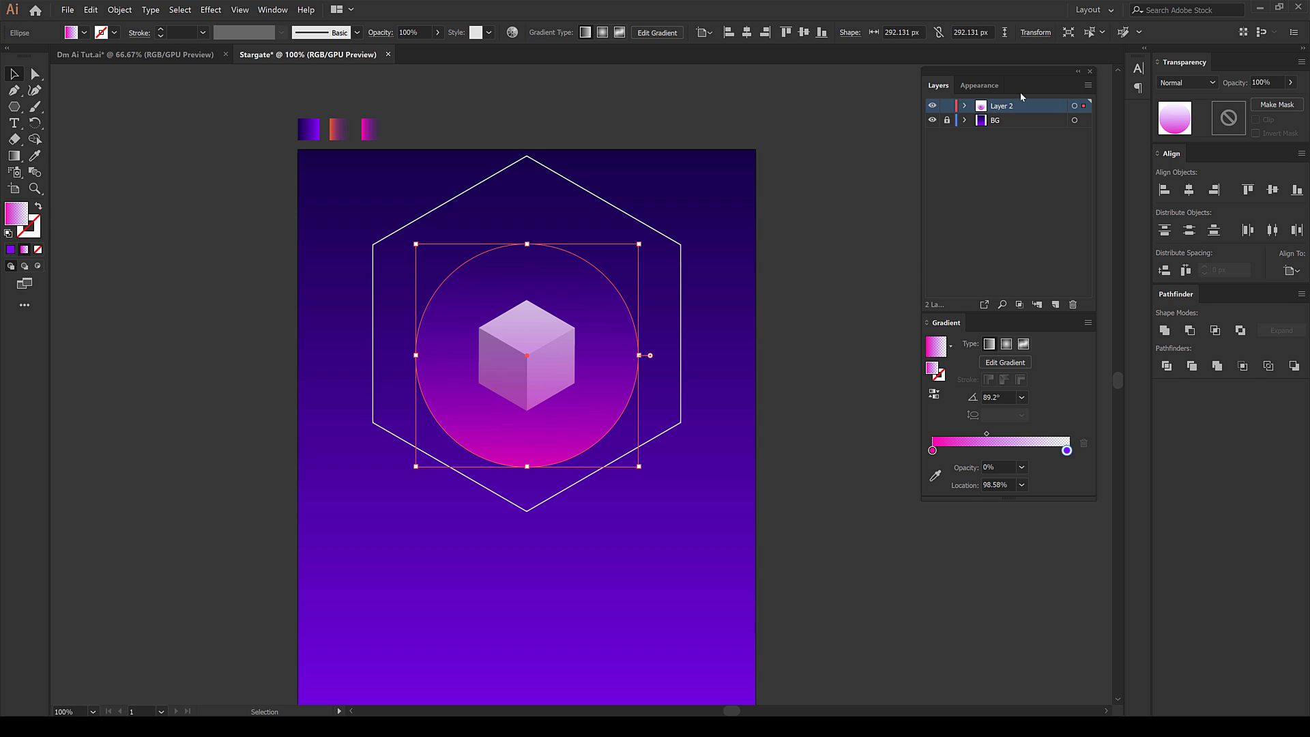
pyautogui.click(964, 107)
pyautogui.keyDown('shift'); pyautogui.click(1075, 149); pyautogui.keyUp('shift')
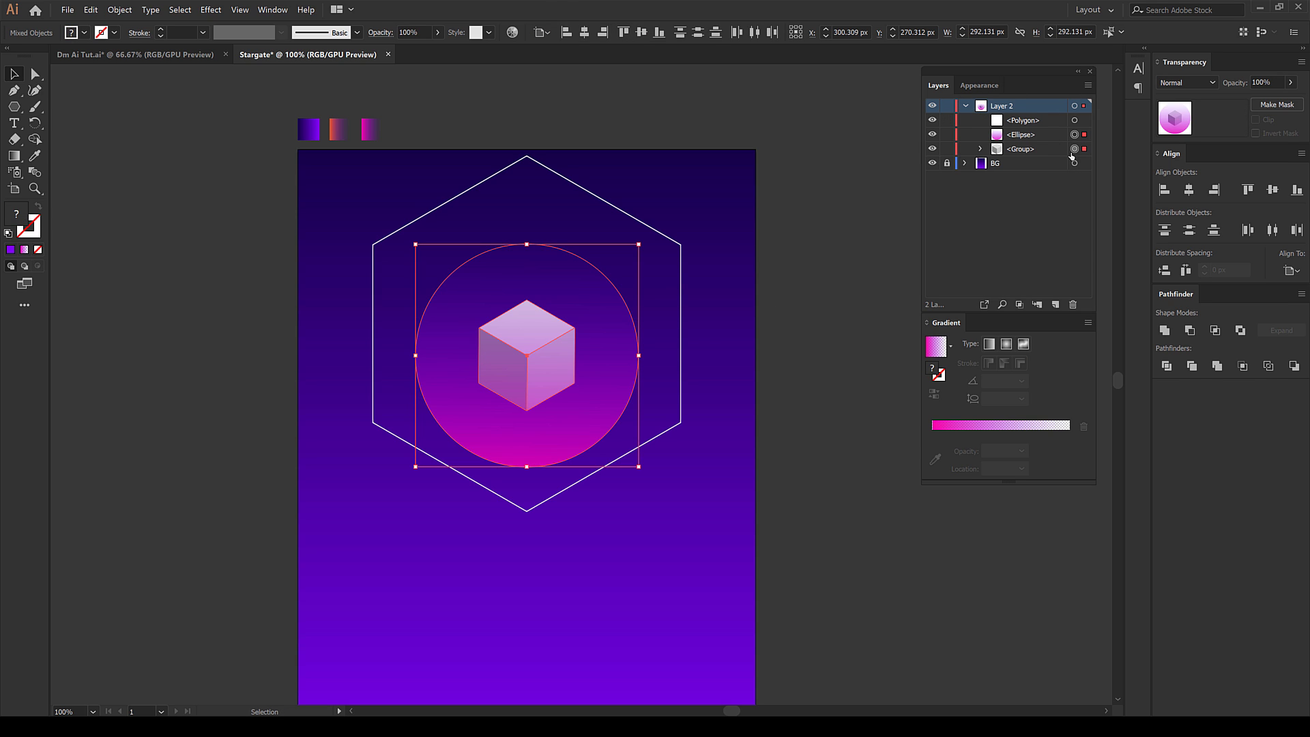
pyautogui.moveTo(517, 372); pyautogui.dragTo(634, 358)
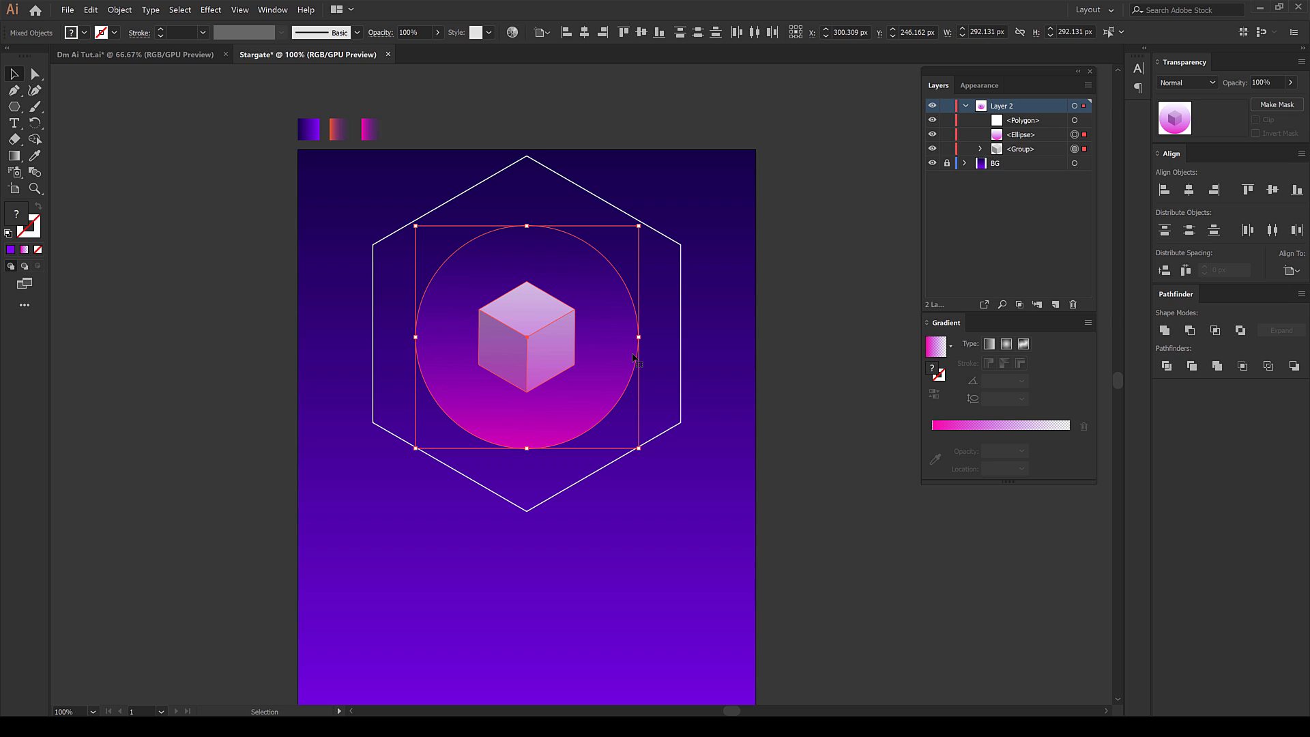
# Vertically align the hexagon, circle and cube group to one another, and move them straight up to a Y position of about 245 px
pyautogui.keyDown('shift'); pyautogui.click(681, 331); pyautogui.keyUp('shift')
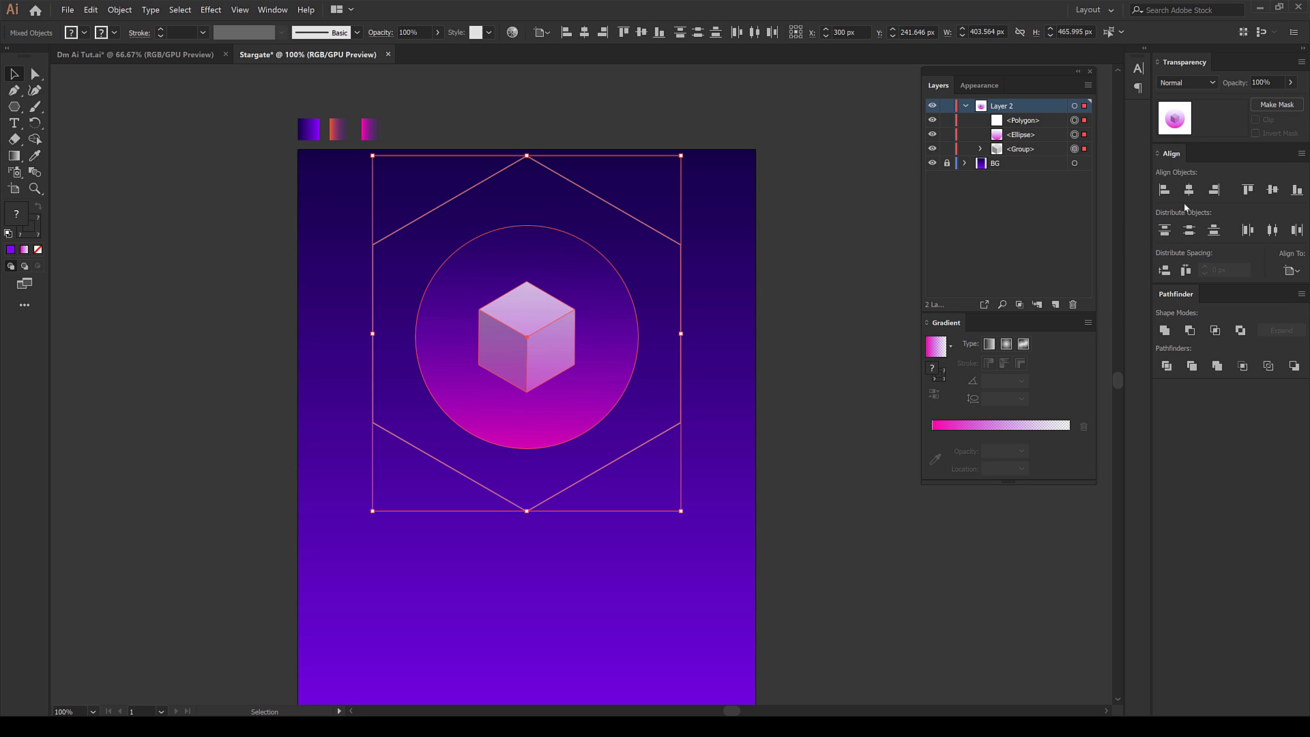
pyautogui.click(1273, 190)
pyautogui.click(1292, 270)
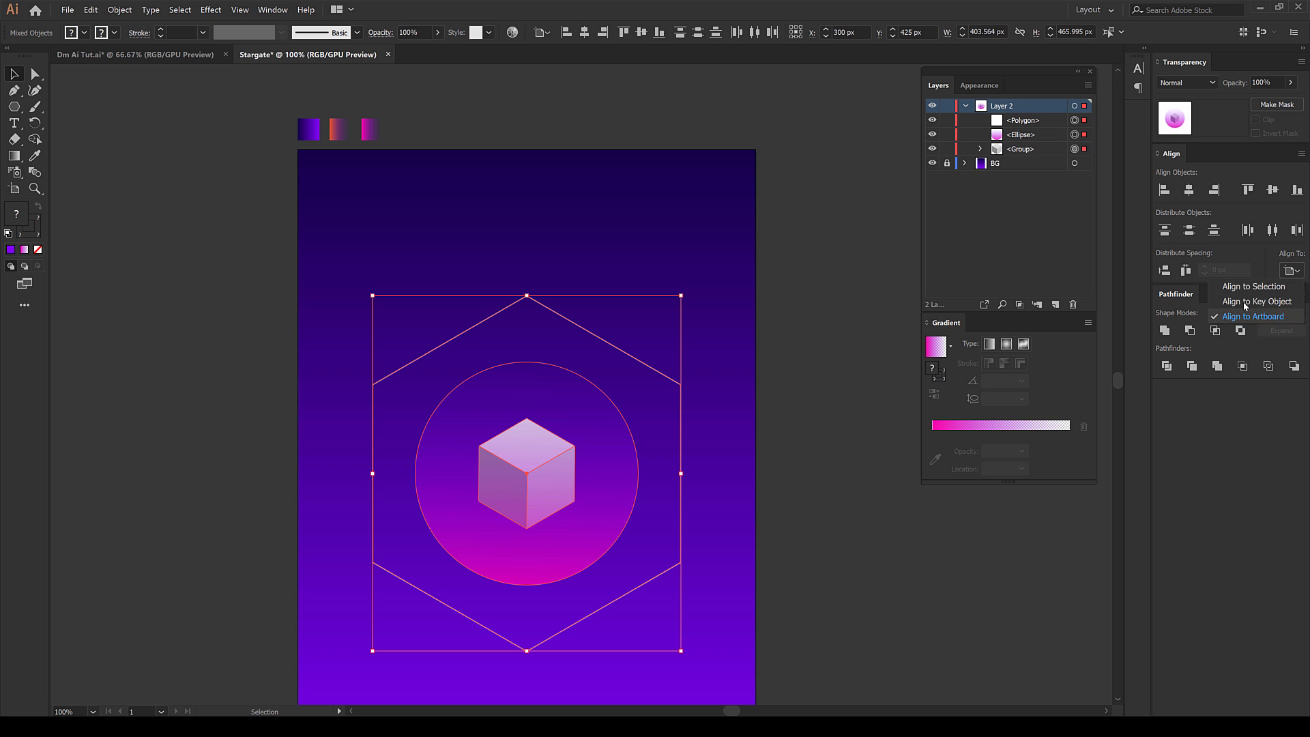
pyautogui.click(1254, 287)
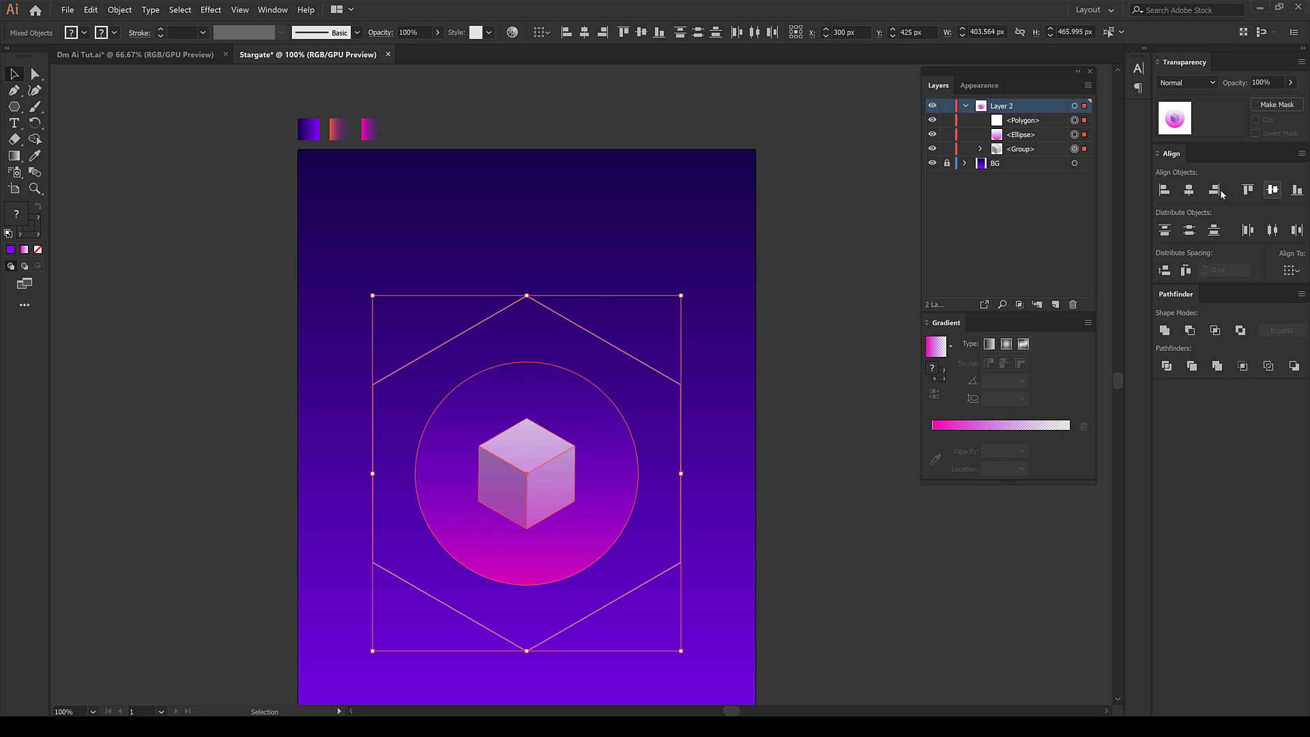
pyautogui.moveTo(577, 429); pyautogui.dragTo(570, 293)
pyautogui.click(795, 371)
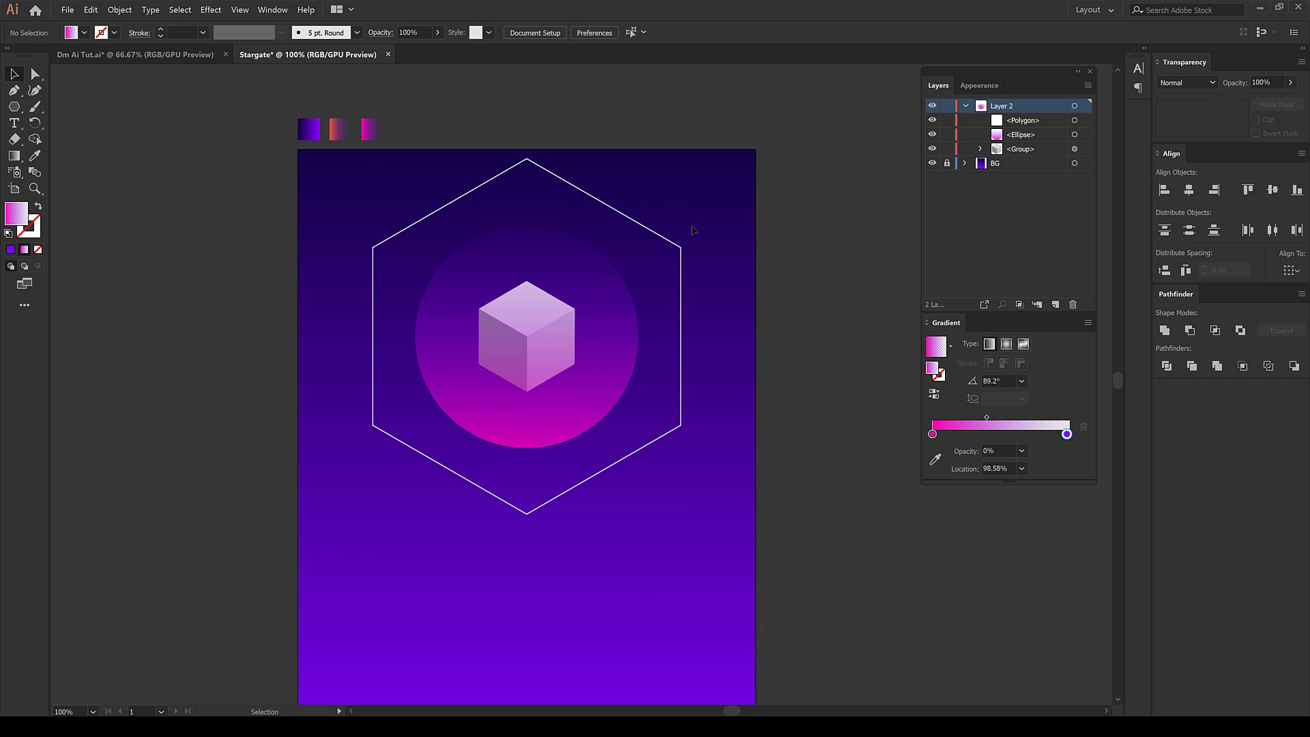
# Set the hexagon outline's blending mode to Overlay
pyautogui.click(673, 245)
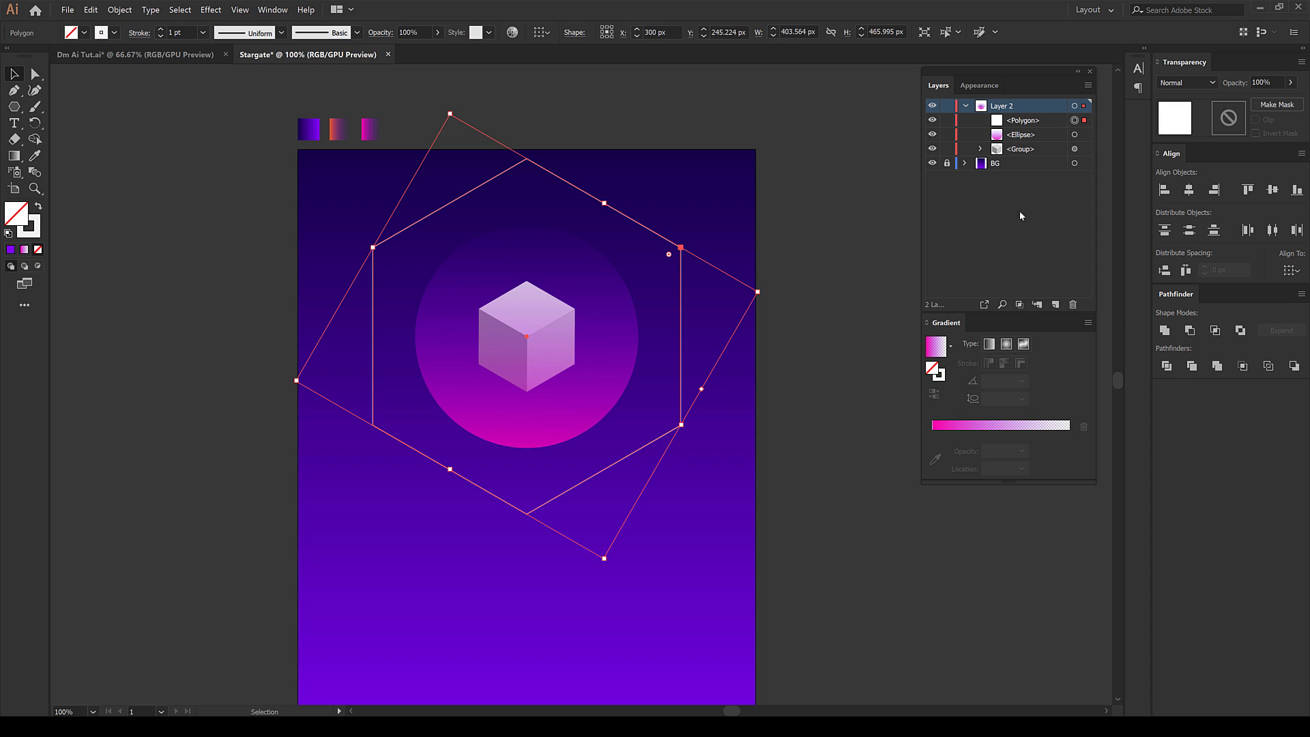
pyautogui.click(1212, 90)
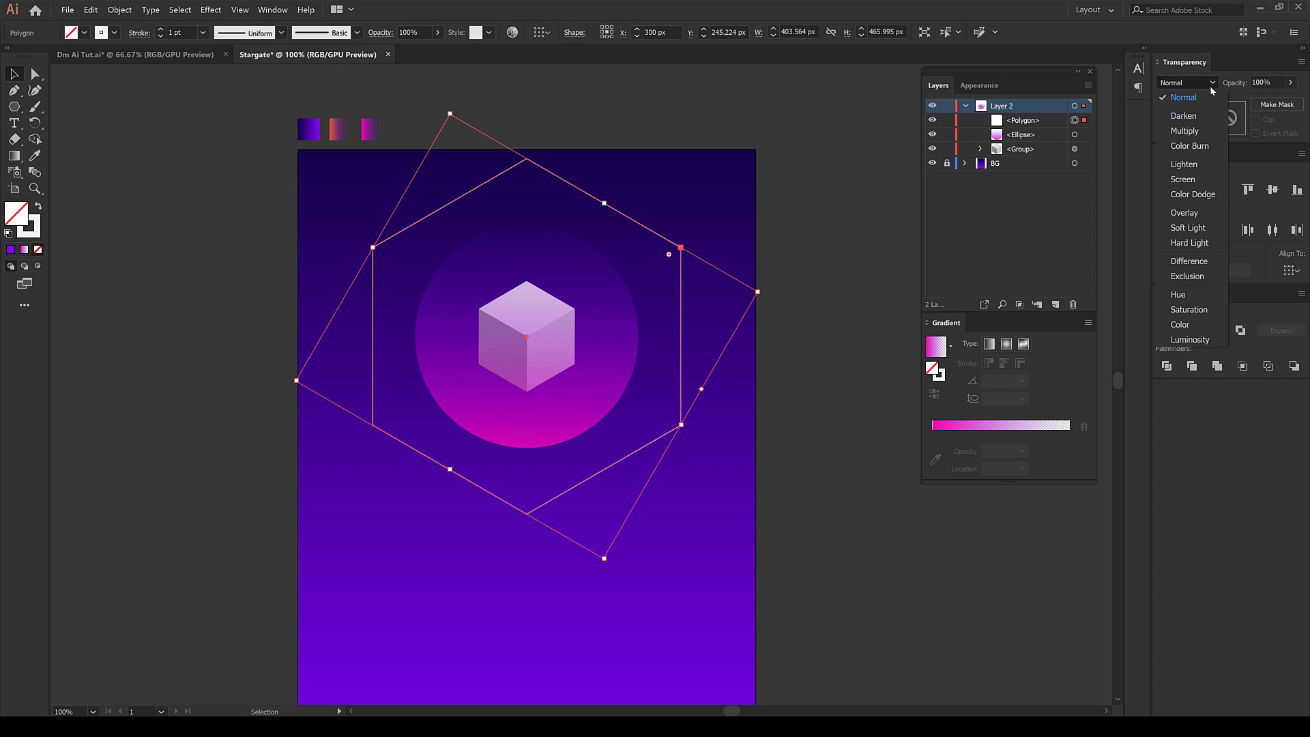
pyautogui.click(1186, 213)
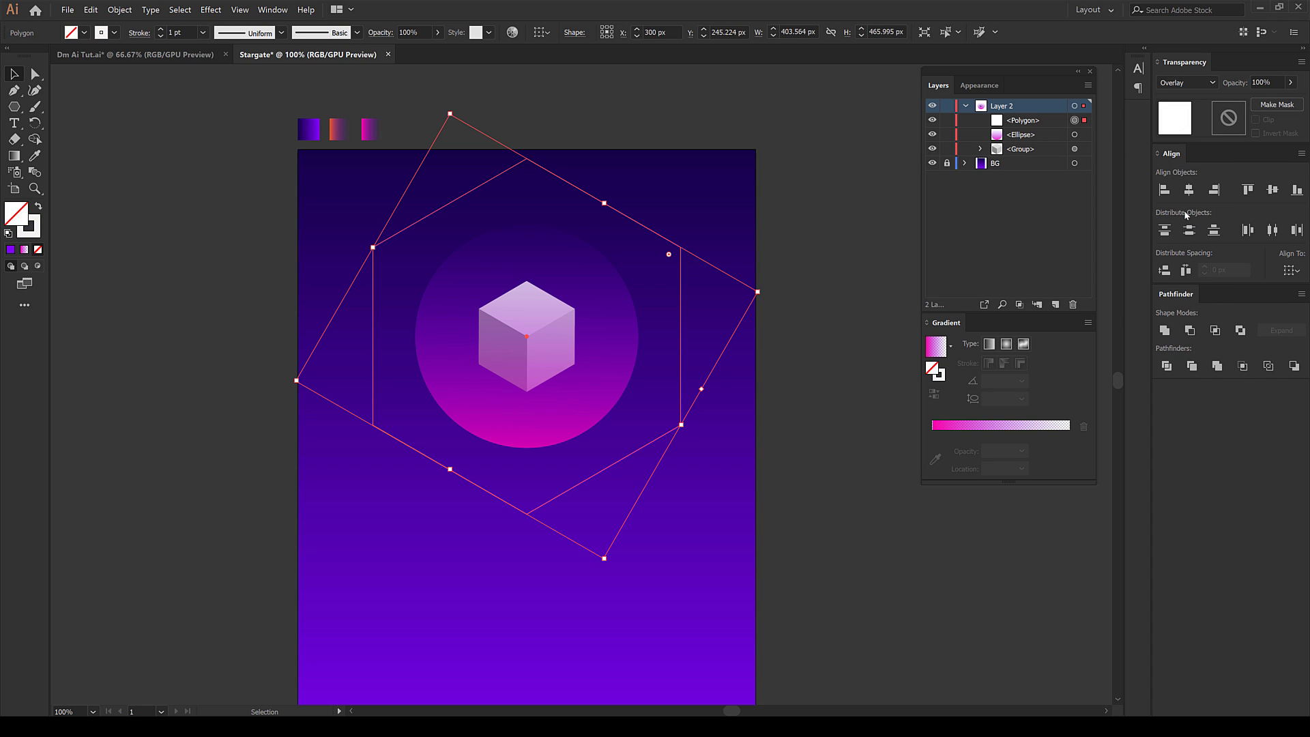
pyautogui.click(787, 277)
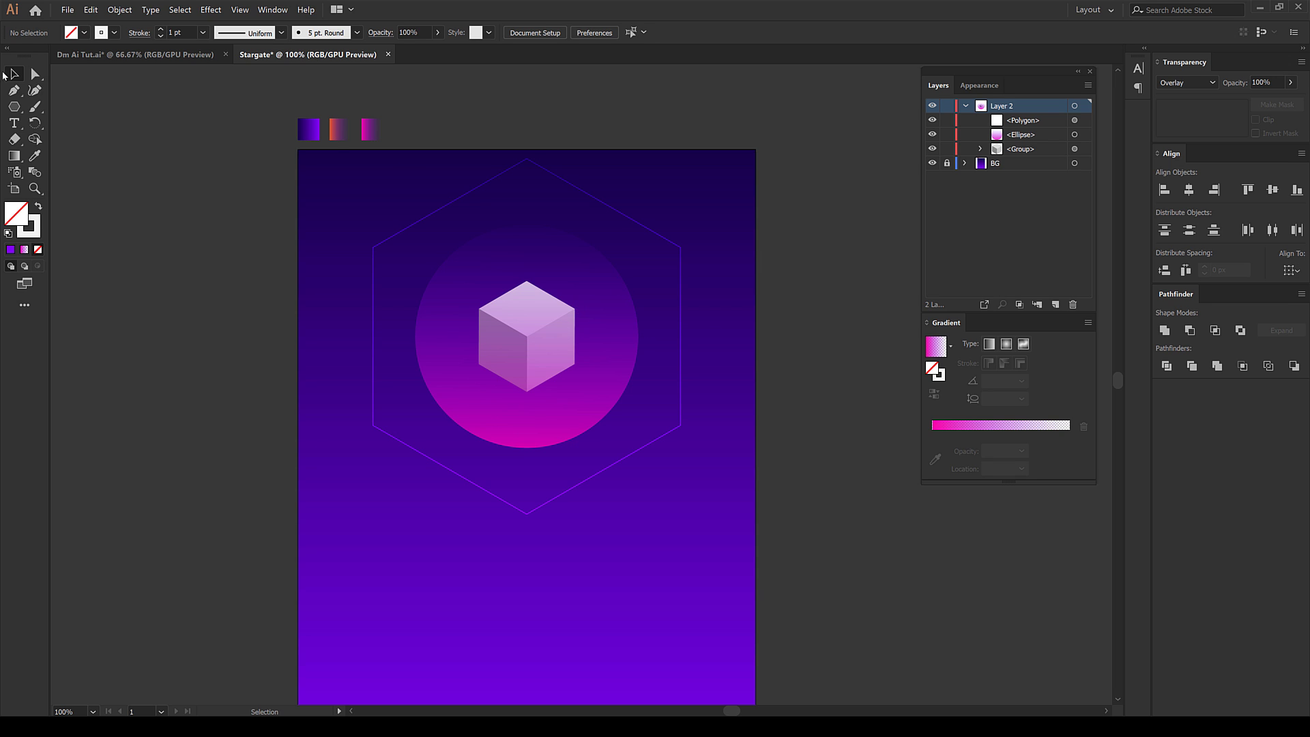
# With the Pen tool, draw a straight line from the cube's centre along its upper-right edge, ending beyond the artboard's right edge
pyautogui.click(13, 93)
pyautogui.scroll(2, 662, 348)
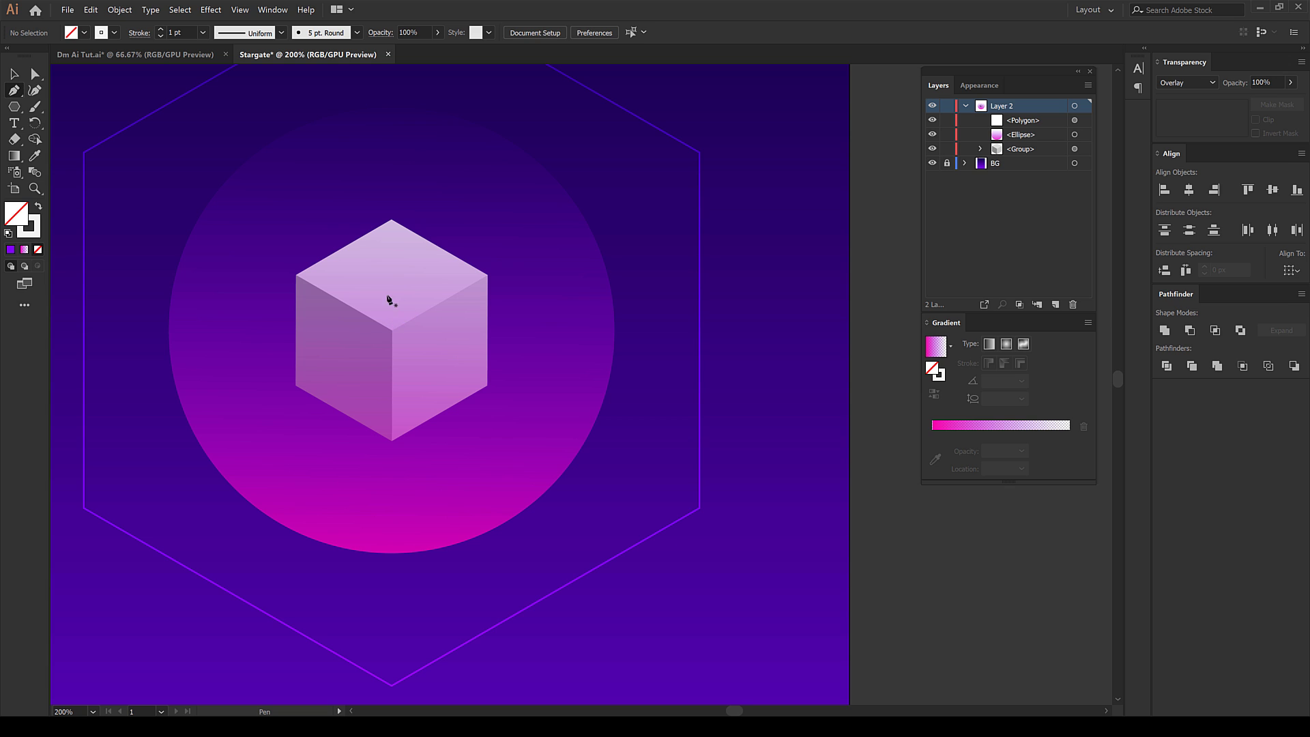
pyautogui.scroll(3, 393, 332)
pyautogui.scroll(-4, 392, 333)
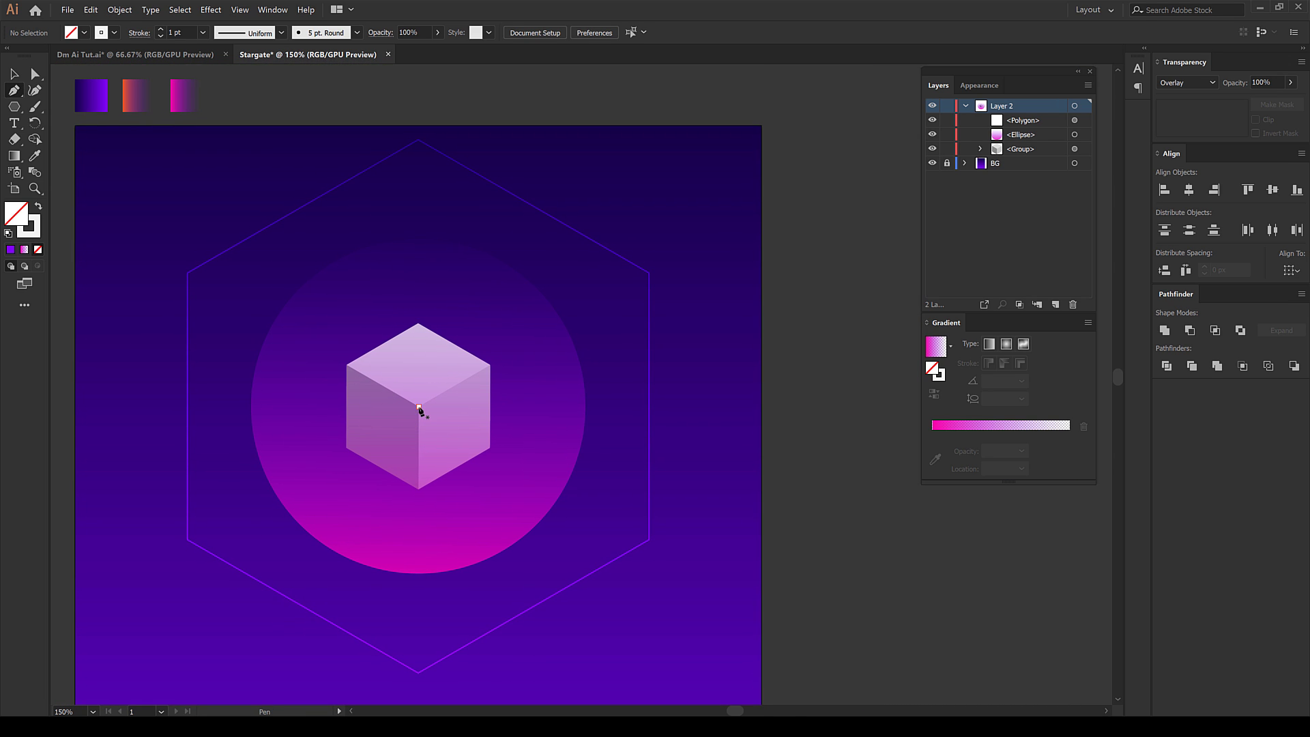
pyautogui.click(418, 408)
pyautogui.click(719, 237)
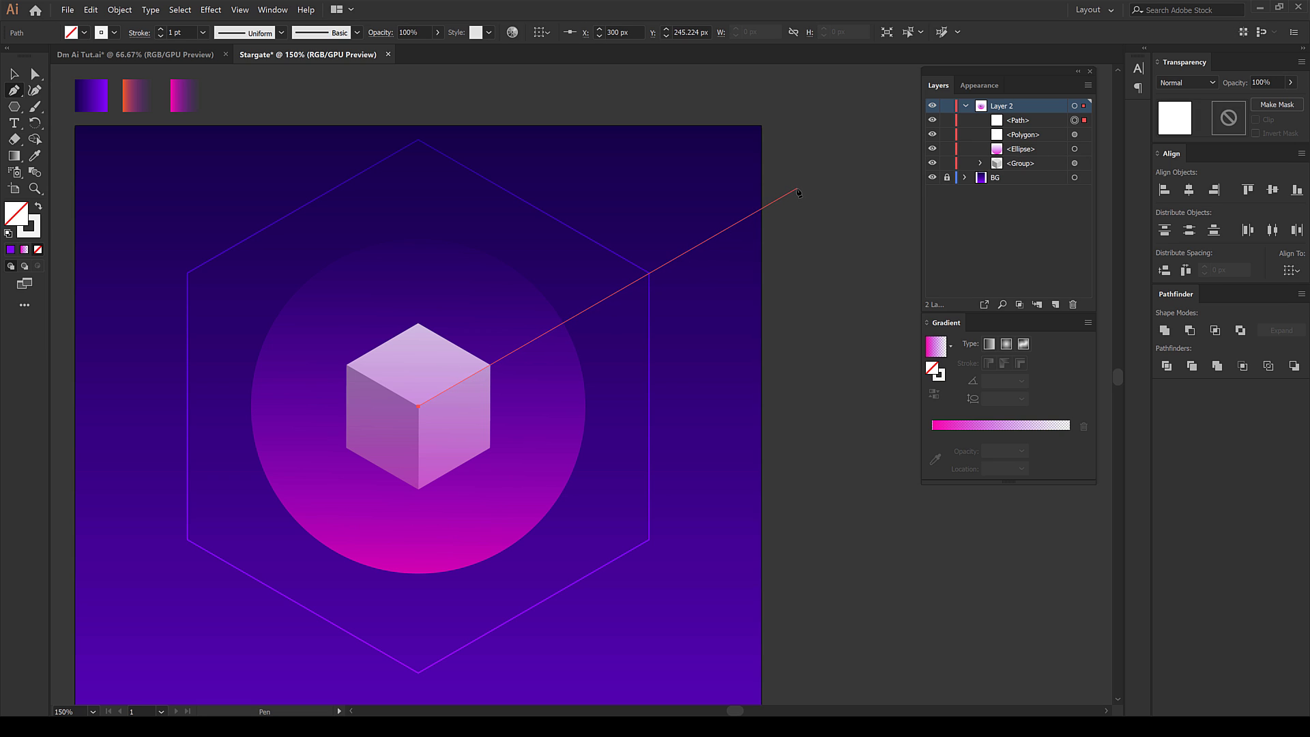
pyautogui.click(798, 192)
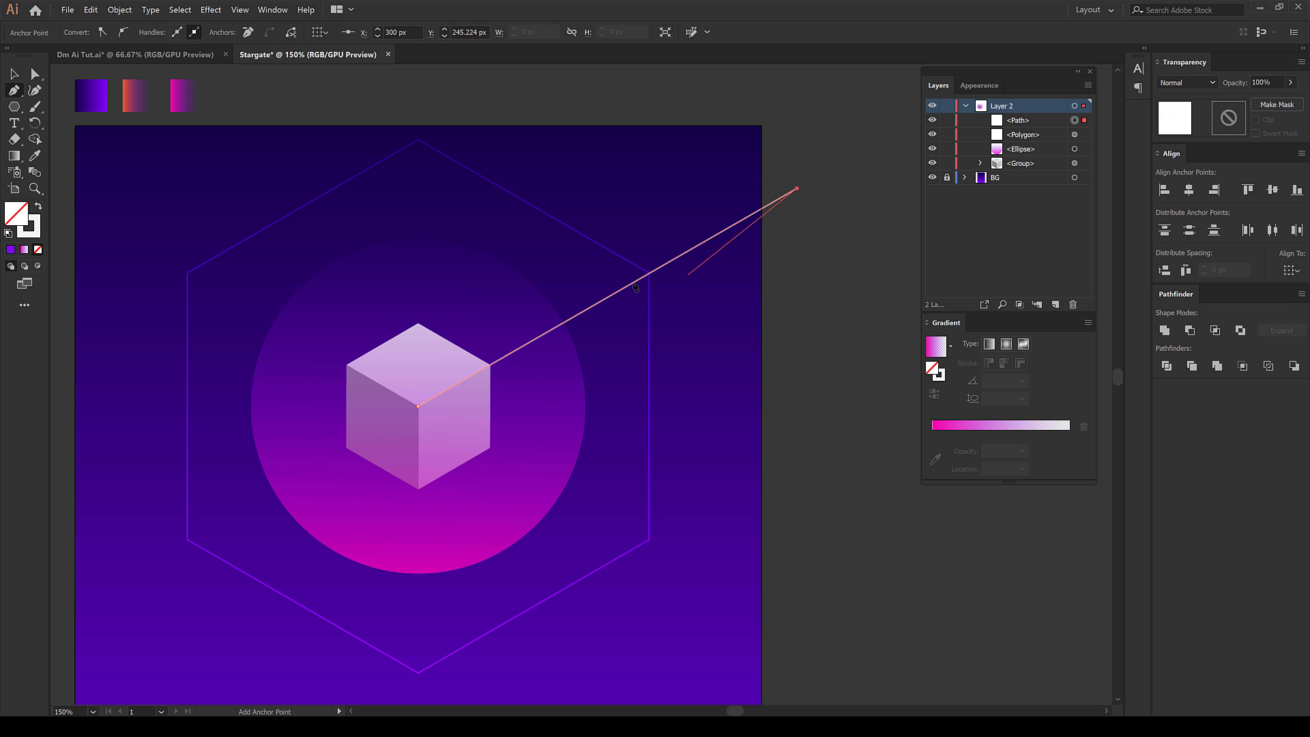
pyautogui.hotkey('ctrl', '+')
pyautogui.hotkey('ctrl', '-')
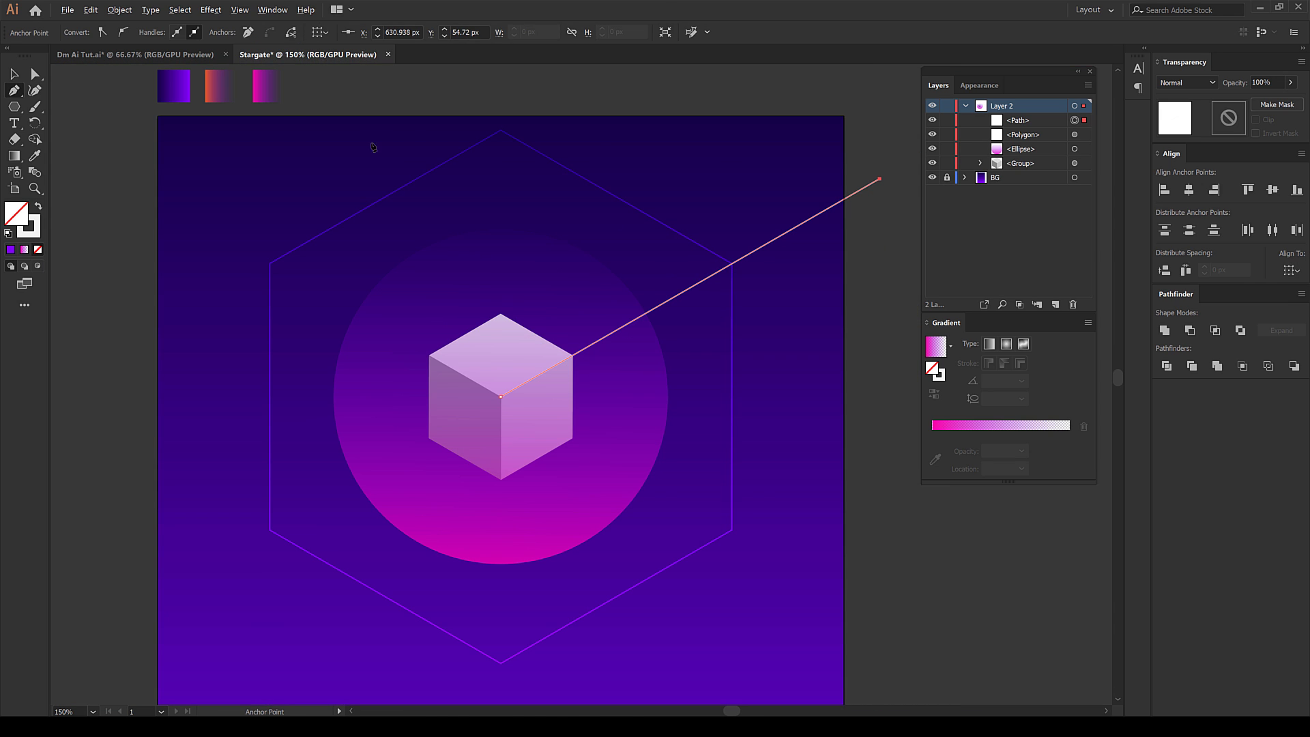
pyautogui.press('v')
pyautogui.click(331, 389)
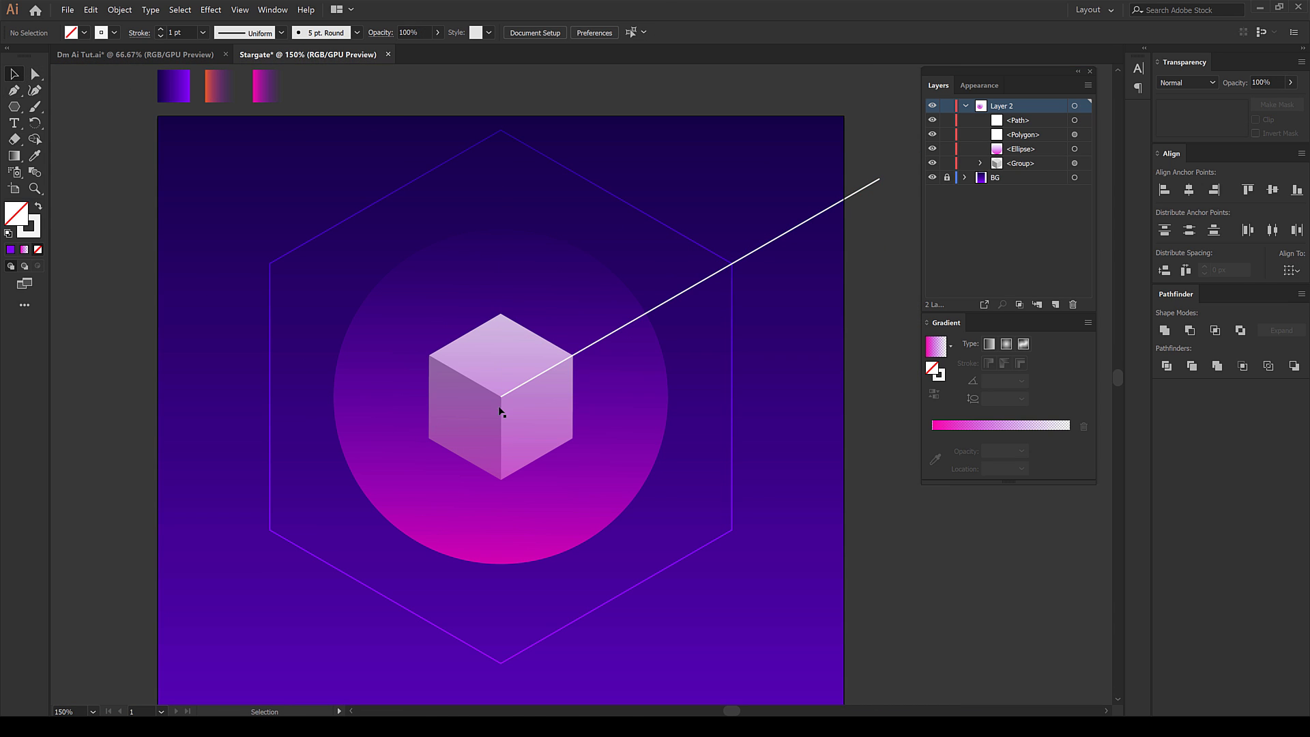
# Reflect a copy of the diagonal line across the vertical axis and move it to the cube's left side, starting from the cube's centre
pyautogui.press('p')
pyautogui.press('v')
pyautogui.hotkey('ctrl', '-')
pyautogui.click(600, 227)
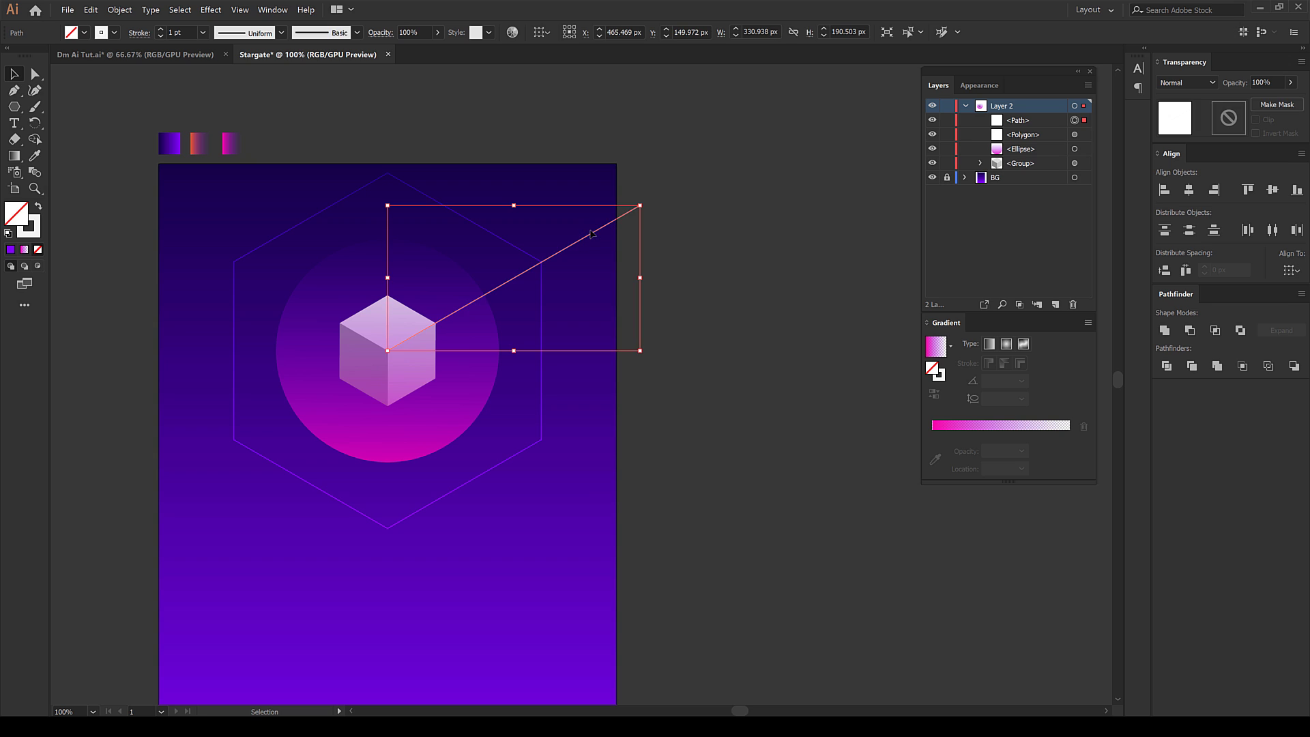
pyautogui.rightClick(591, 230)
pyautogui.moveTo(654, 366)
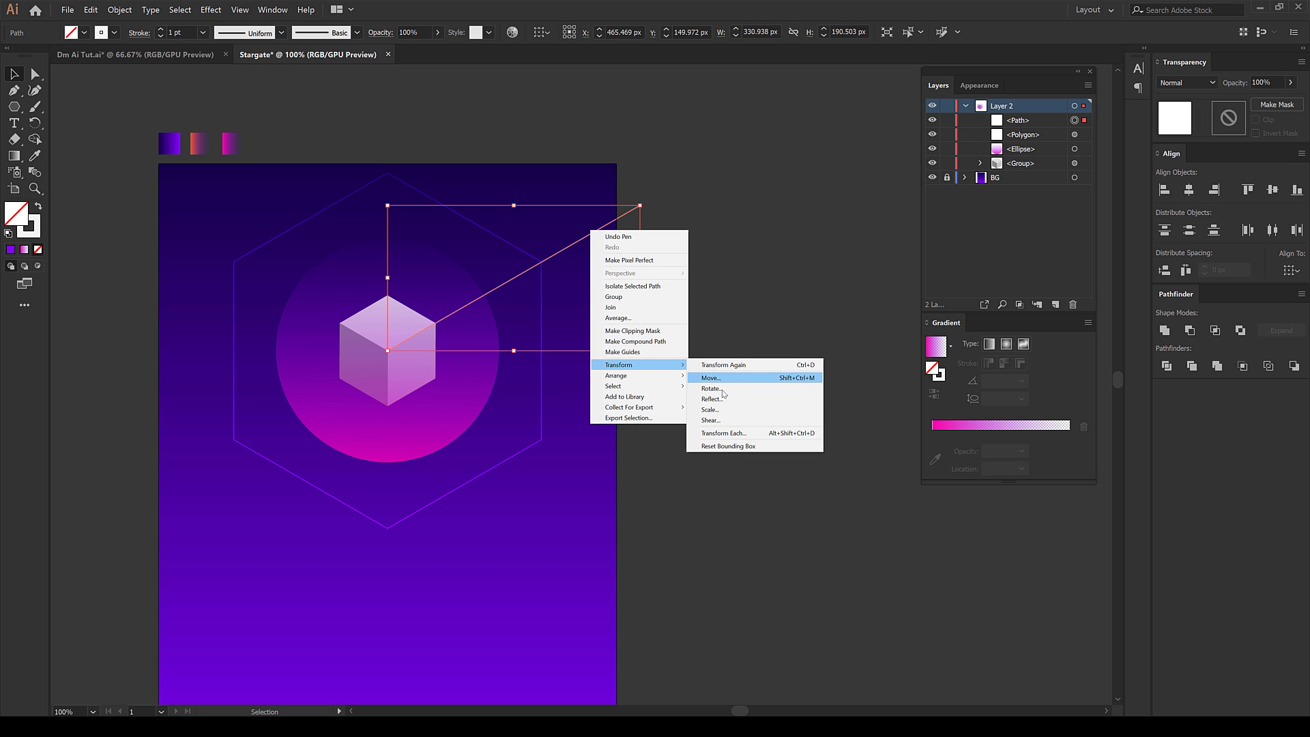
pyautogui.click(711, 400)
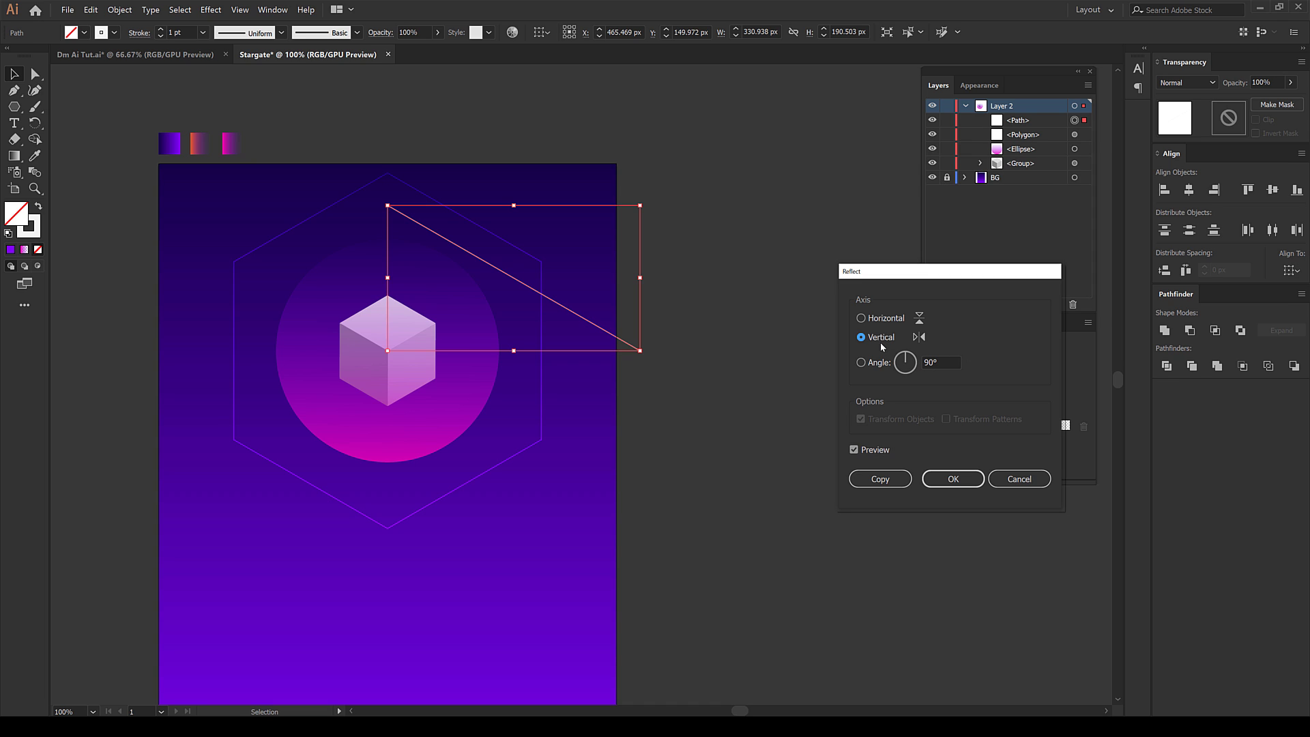
pyautogui.click(862, 480)
pyautogui.moveTo(595, 330); pyautogui.dragTo(343, 323)
# Nudge the mirrored line horizontally to an X position of about 135 px so both diagonals meet at the cube's centre
pyautogui.scroll(7, 389, 350)
pyautogui.scroll(3, 486, 341)
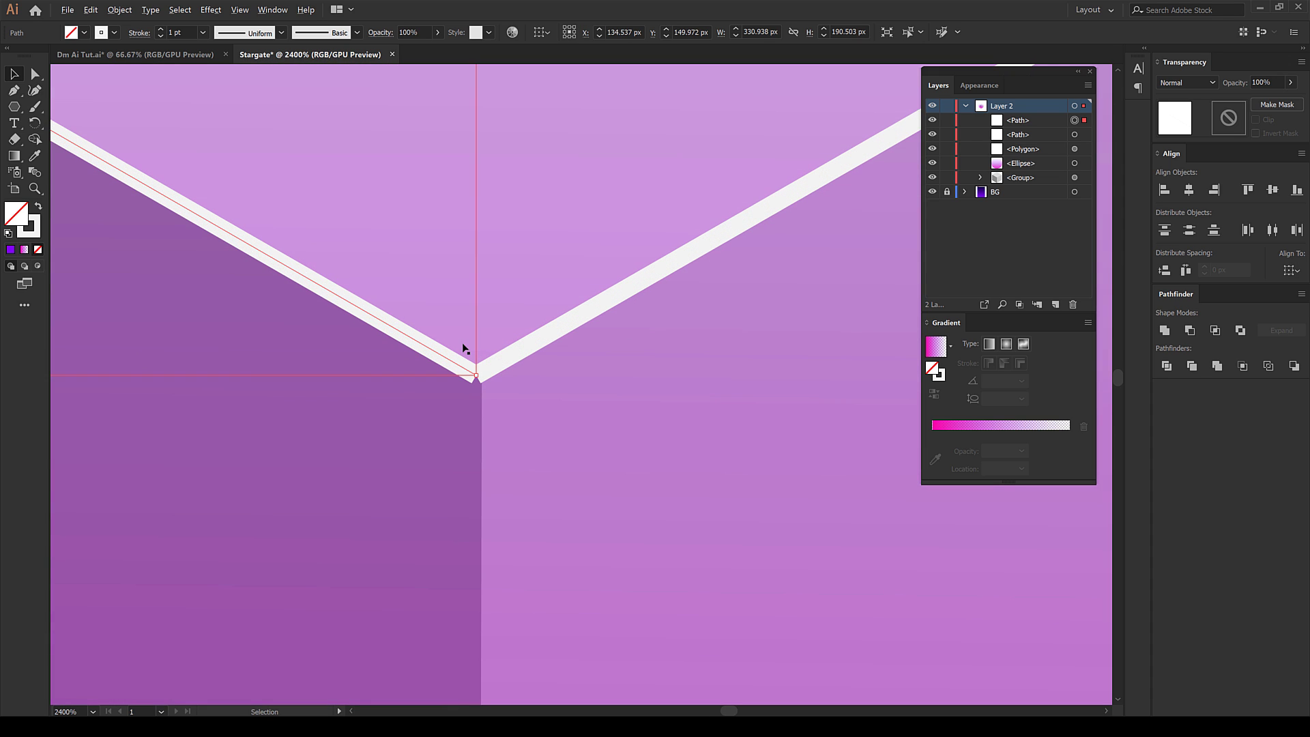
pyautogui.press('Right')
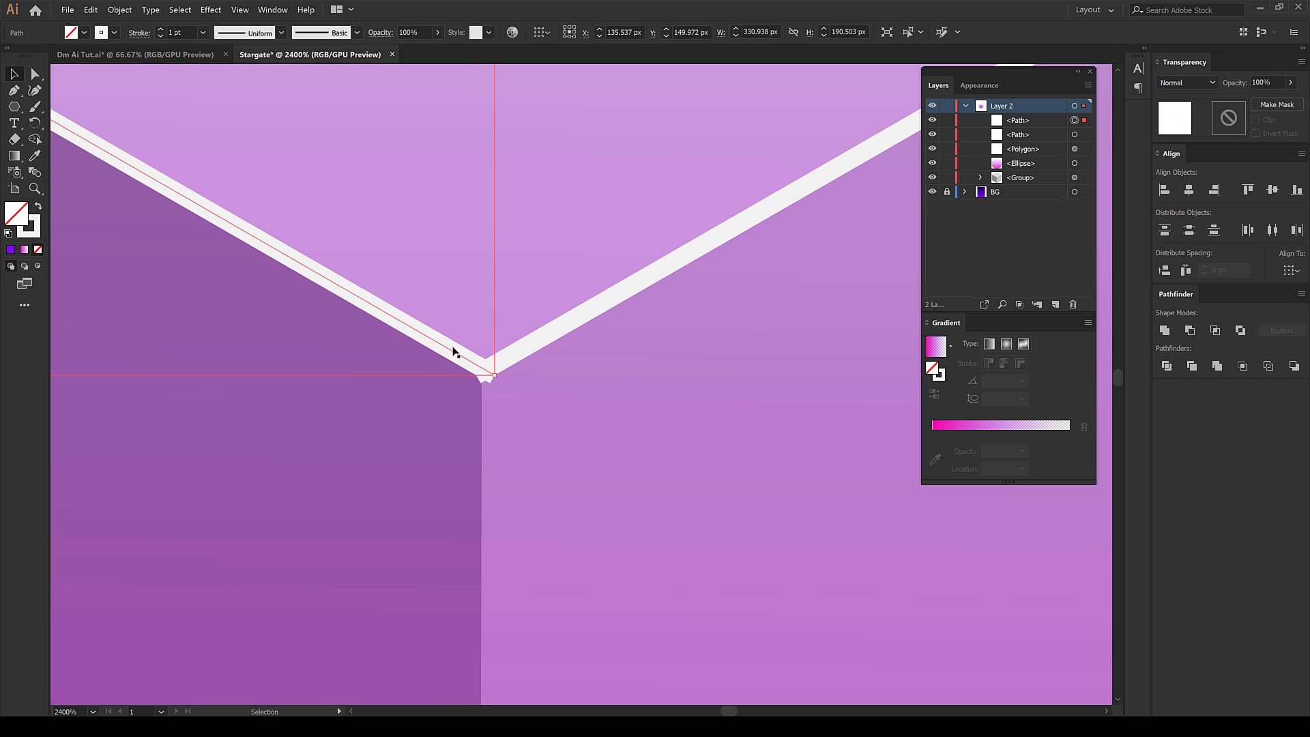
pyautogui.press('Left')
pyautogui.press('Left')
pyautogui.press('Left')
pyautogui.press('Left')
pyautogui.press('Left')
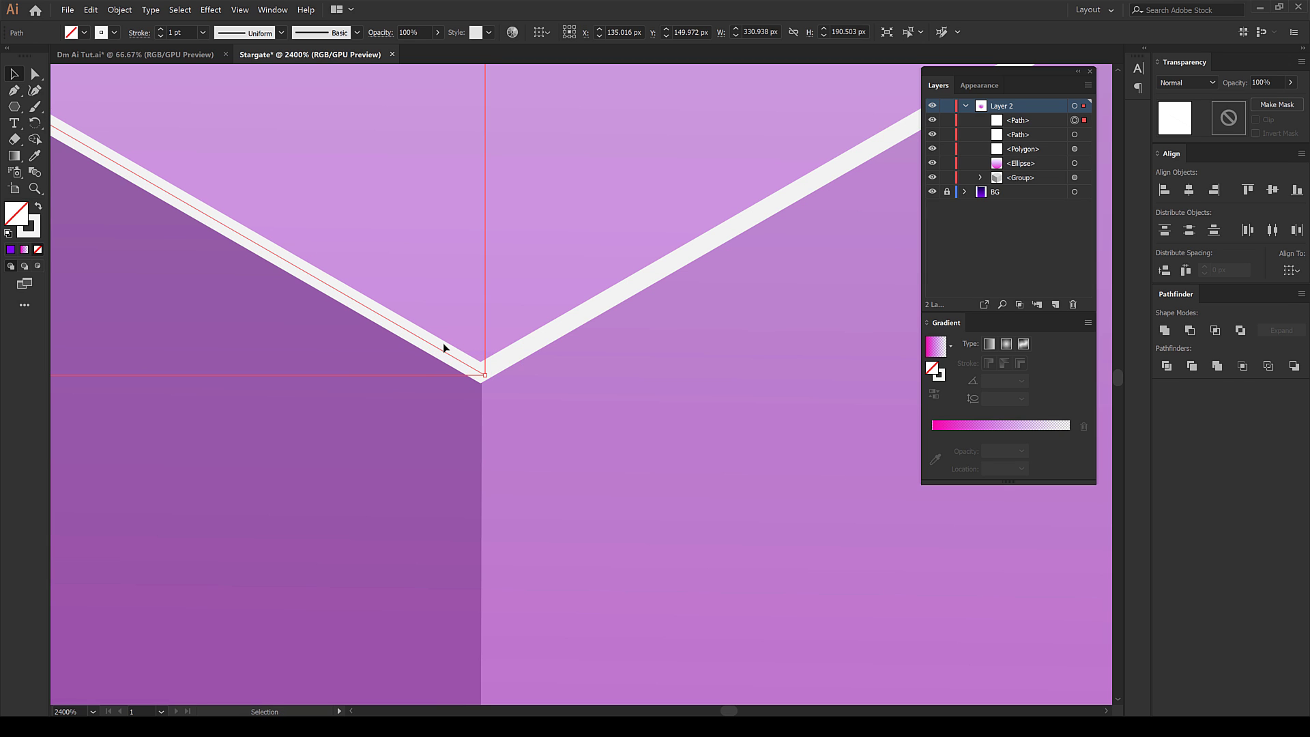
pyautogui.press('Left')
pyautogui.scroll(-2, 455, 364)
pyautogui.scroll(-3, 592, 414)
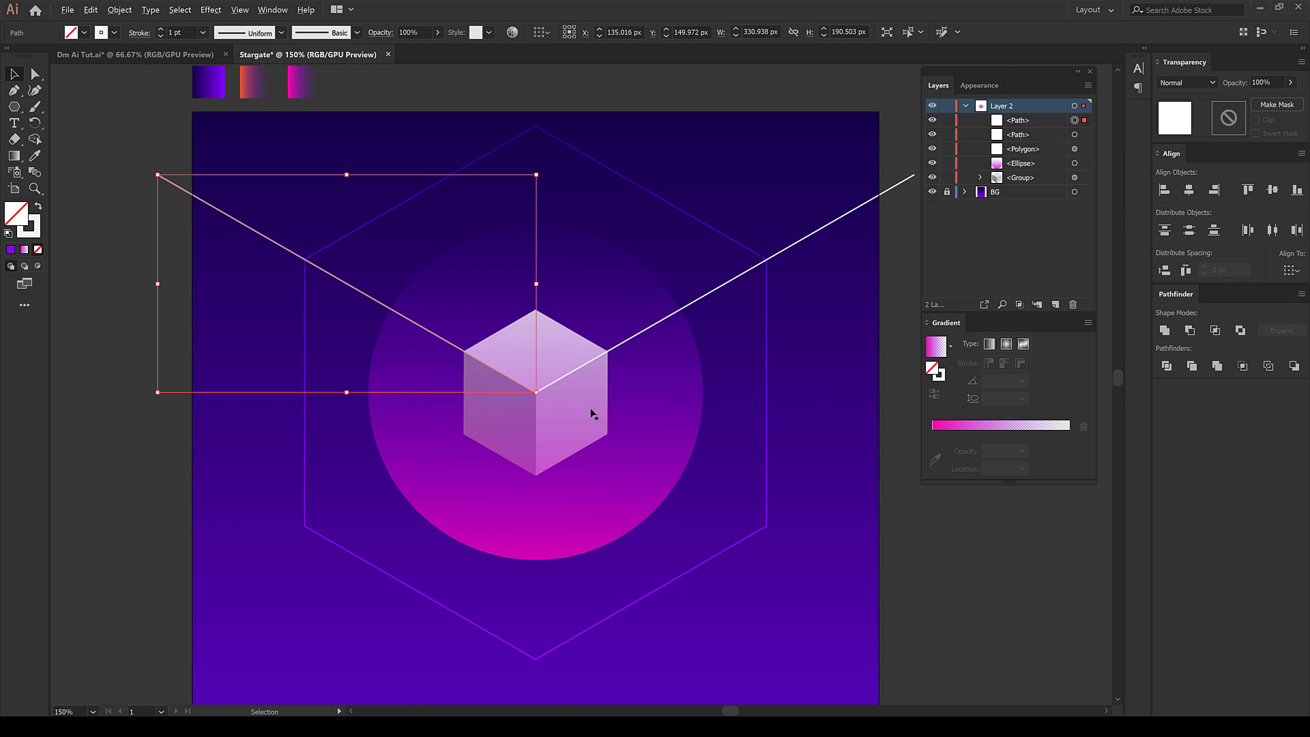
pyautogui.click(936, 546)
# With the Pen tool, draw a vertical line about 660 px long from just below the artboard up into the cube's top face
pyautogui.scroll(-3, 702, 430)
pyautogui.scroll(-1, 593, 362)
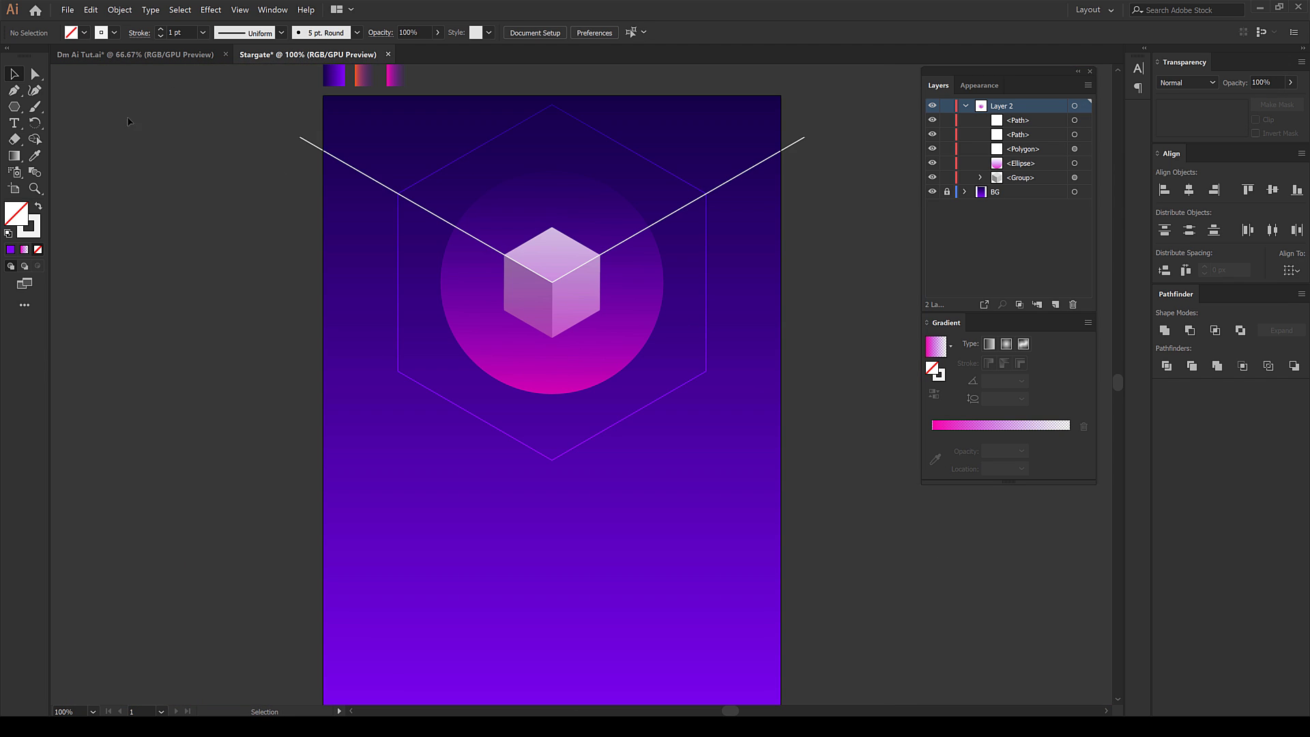
pyautogui.click(13, 89)
pyautogui.scroll(-2, 617, 302)
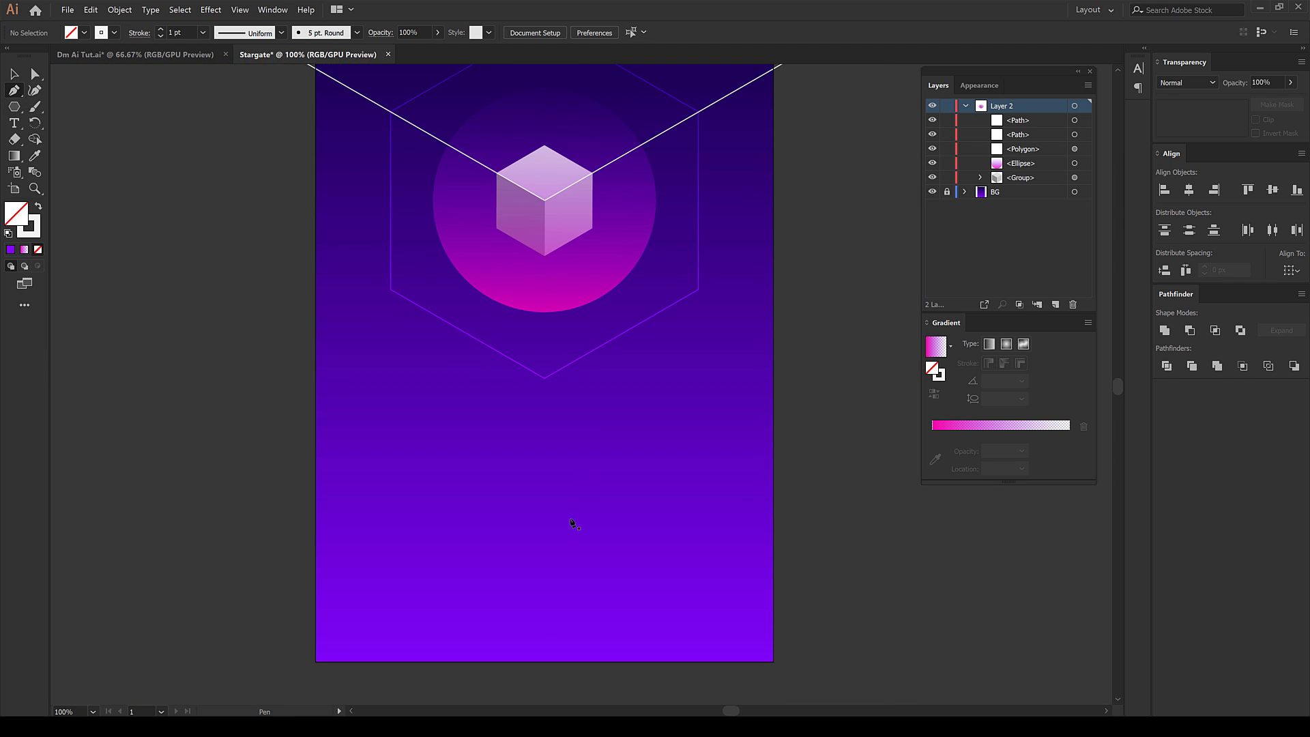
pyautogui.click(553, 667)
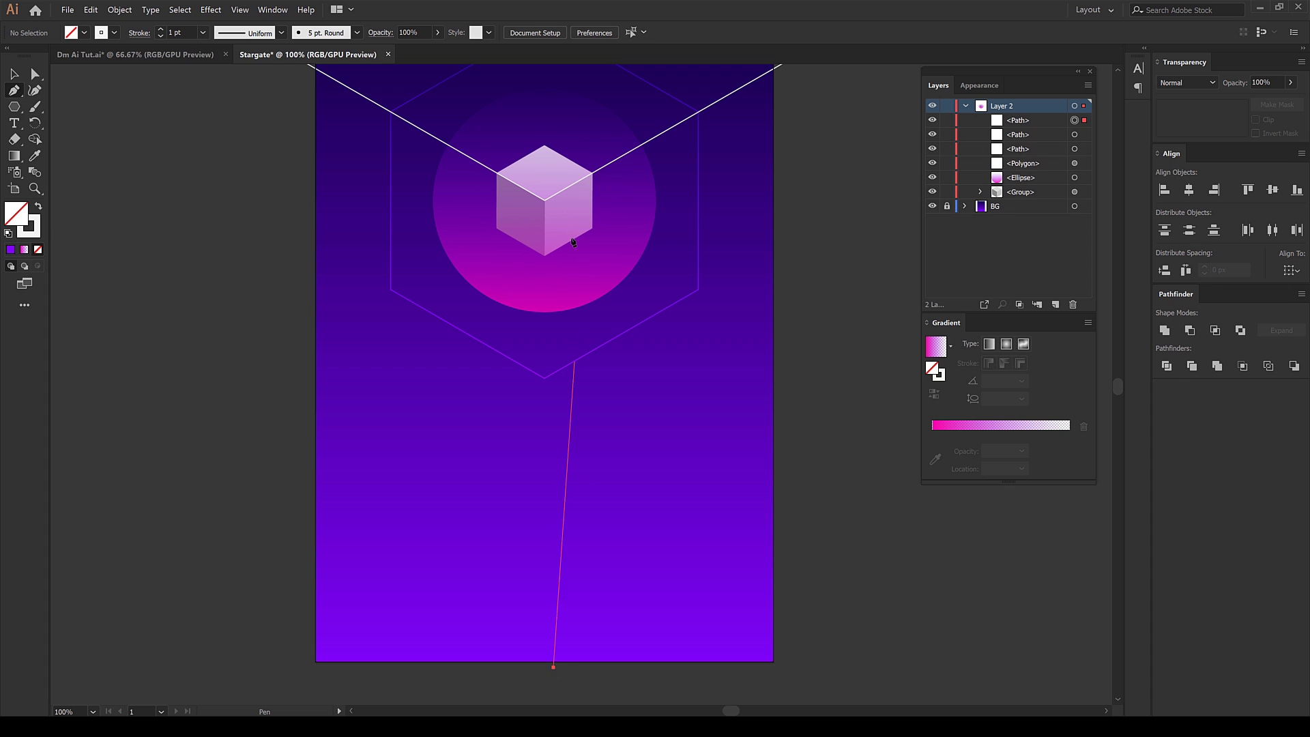
pyautogui.keyDown('shift'); pyautogui.click(553, 142); pyautogui.keyUp('shift')
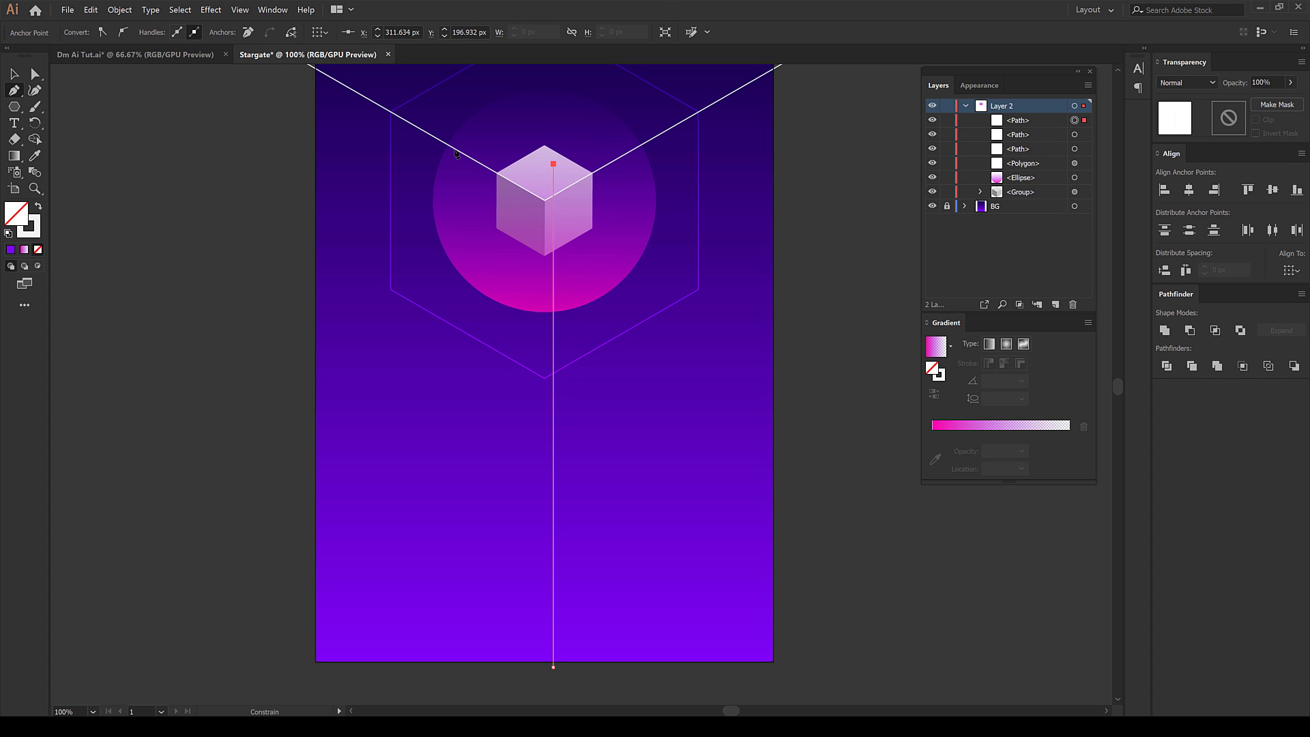
pyautogui.click(13, 73)
pyautogui.click(620, 574)
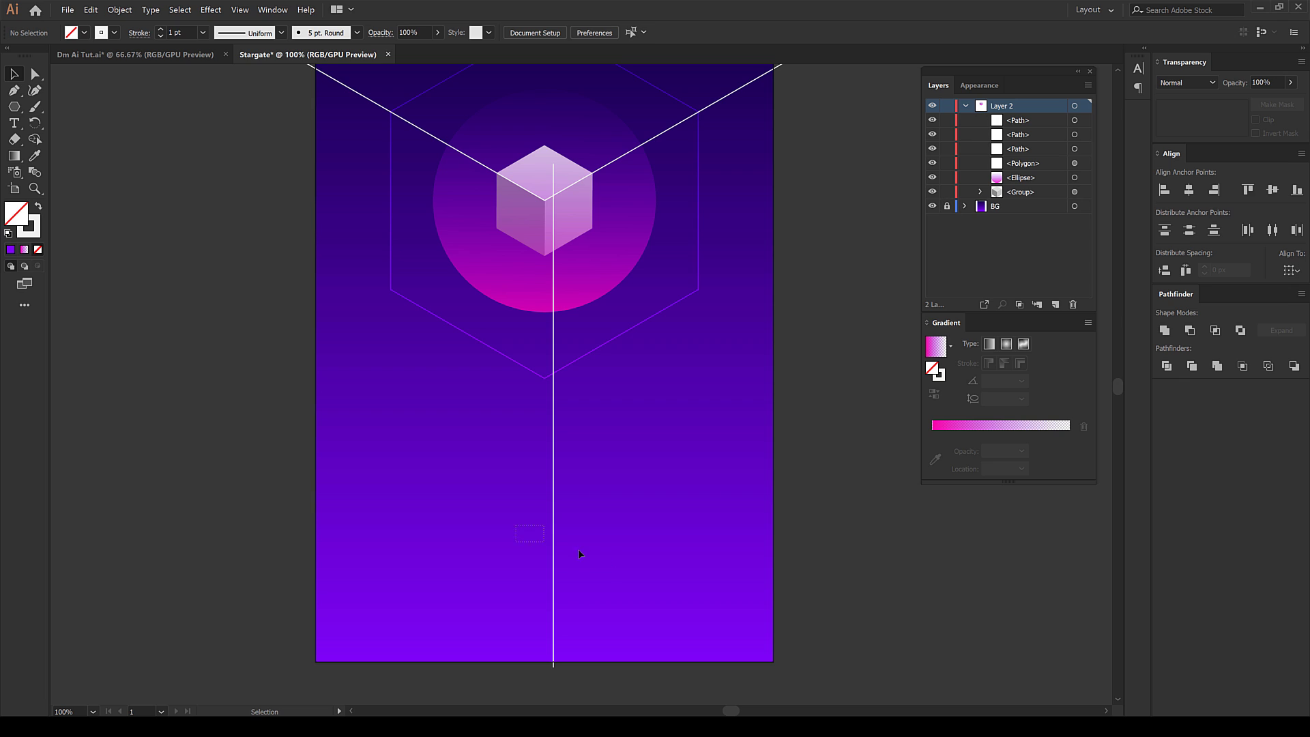
# Centre the vertical line horizontally on the artboard, using alignment to the artboard
pyautogui.moveTo(578, 548); pyautogui.dragTo(543, 539)
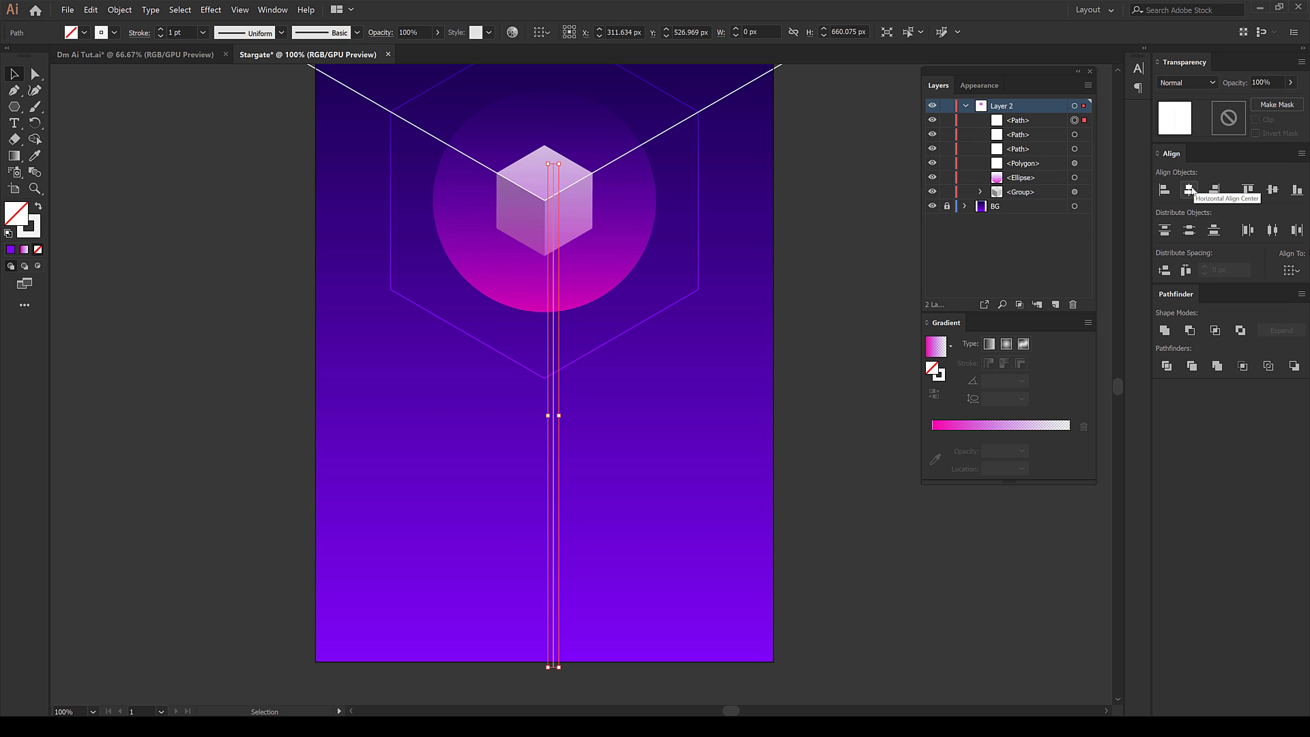
pyautogui.click(1290, 270)
pyautogui.click(1253, 316)
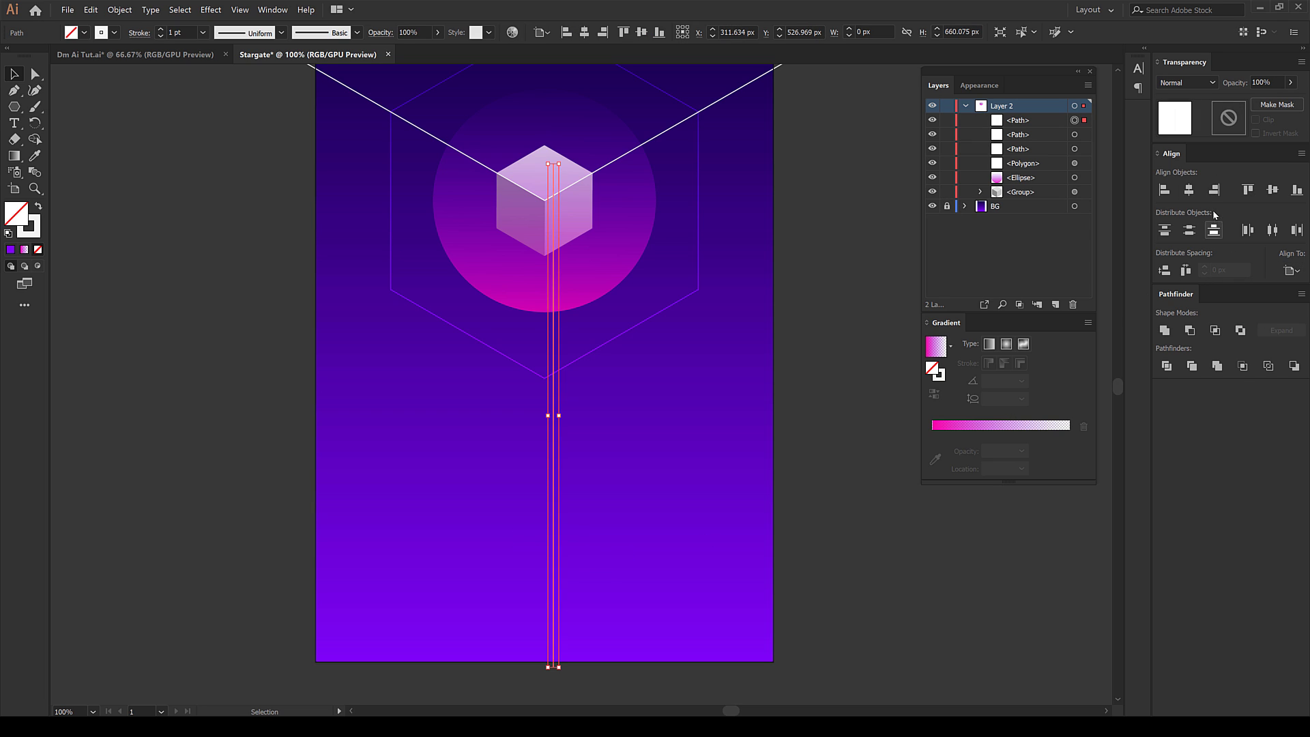
pyautogui.click(1189, 190)
pyautogui.hotkey('ctrl', 'shift', 'a')
# Shift the left diagonal line slightly to about X 134.8, Y 150.2 px so its end joins the other lines cleanly
pyautogui.scroll(8, 517, 189)
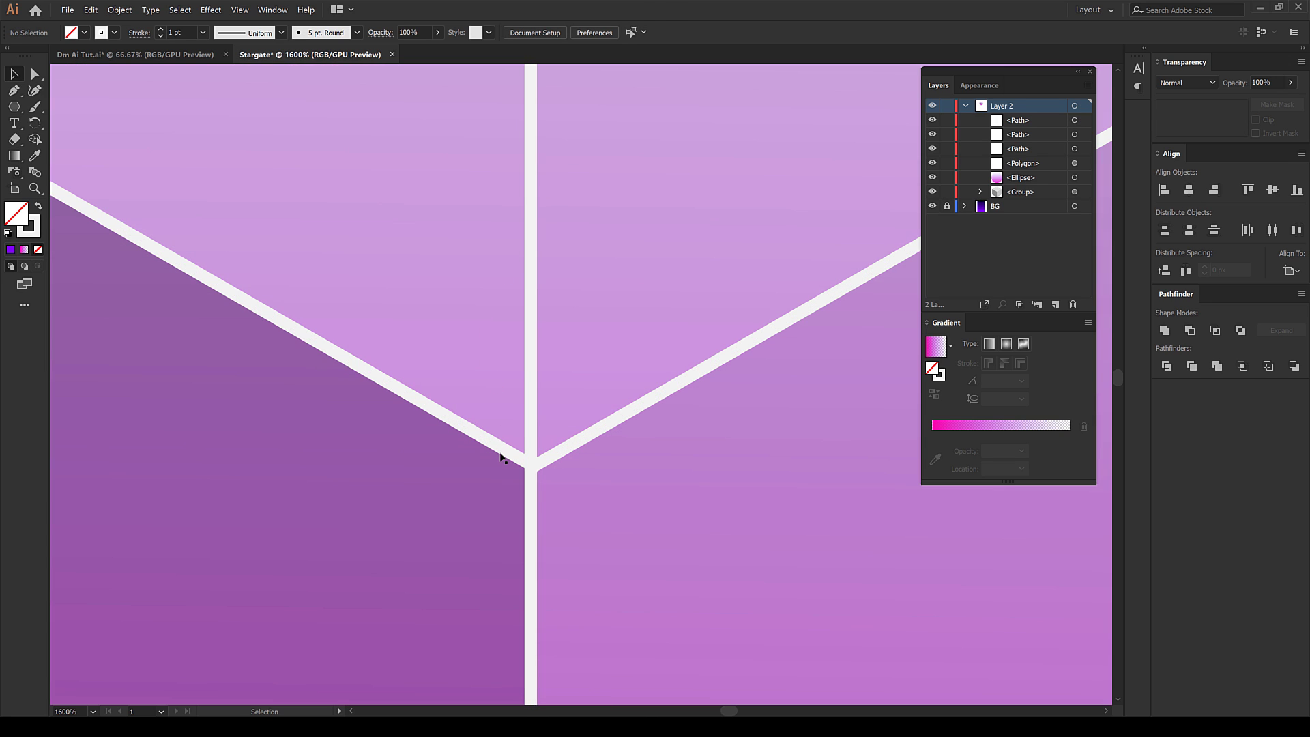
pyautogui.click(503, 452)
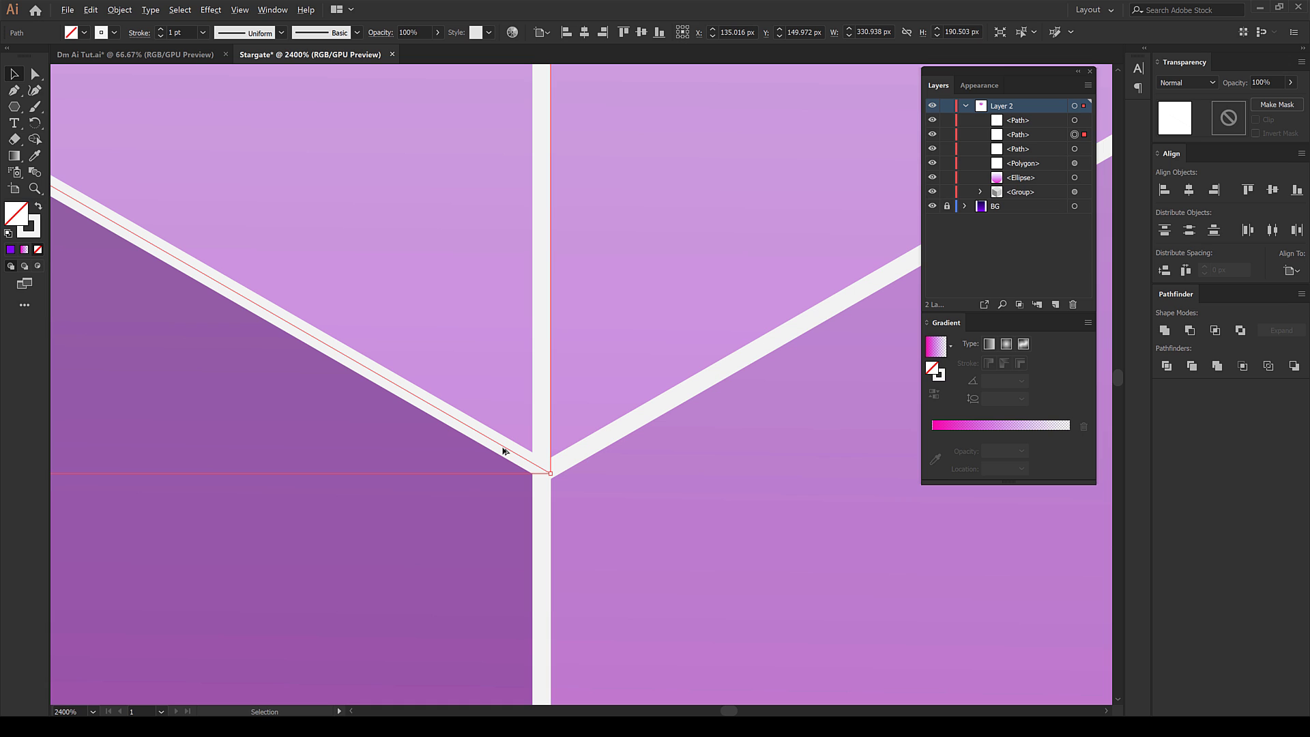
pyautogui.moveTo(503, 451); pyautogui.dragTo(498, 455)
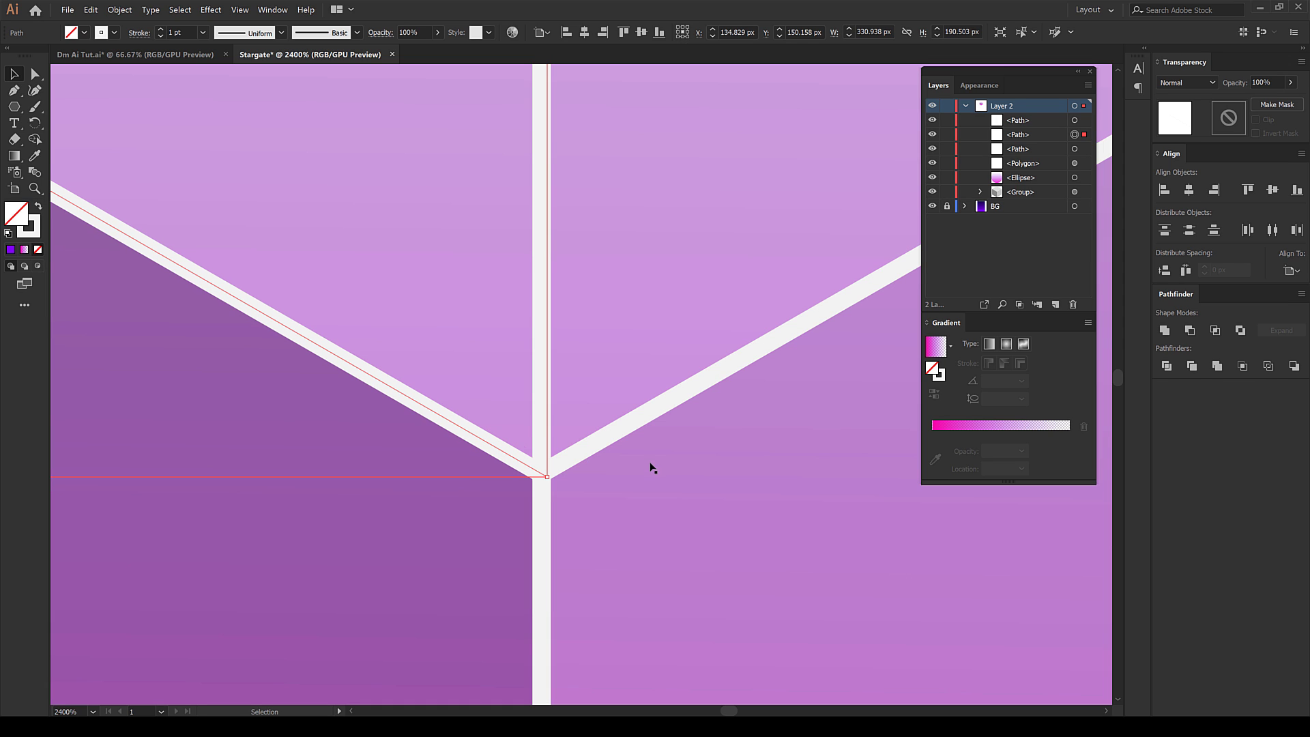
pyautogui.click(429, 526)
pyautogui.scroll(-7, 430, 428)
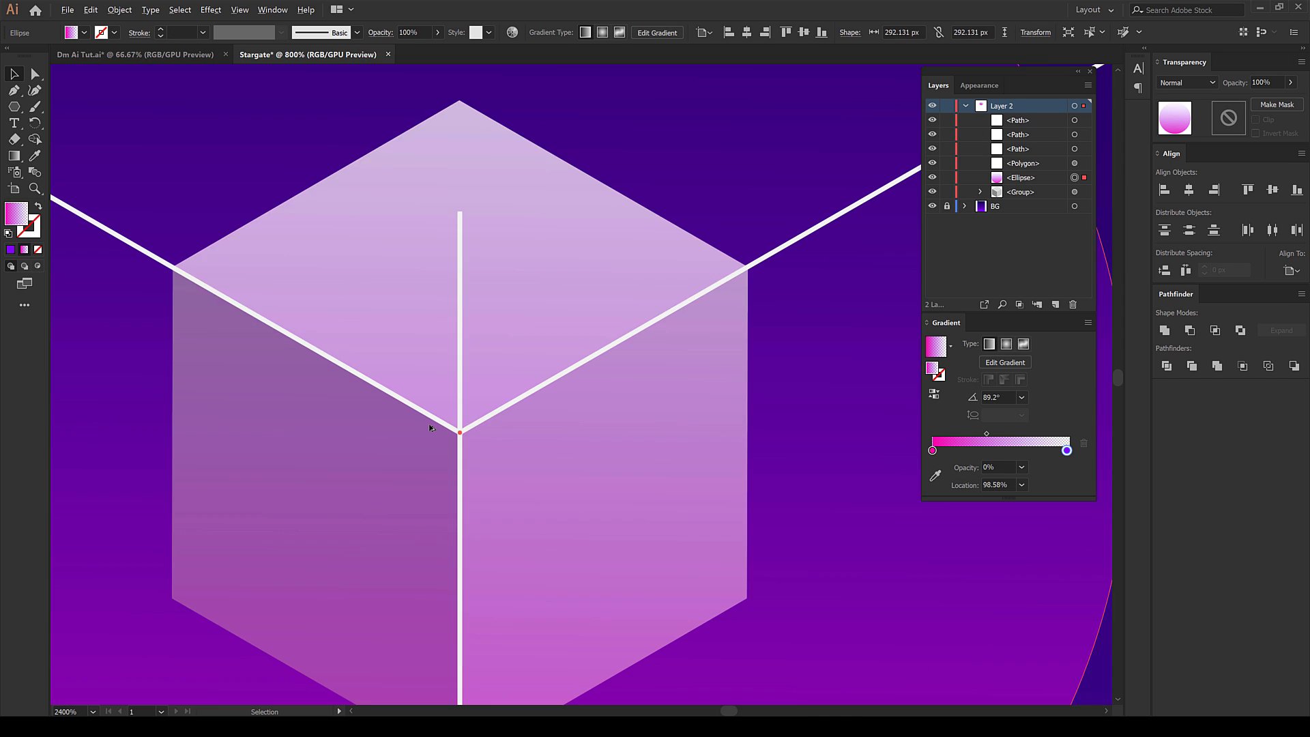
pyautogui.scroll(-2, 445, 428)
pyautogui.click(677, 460)
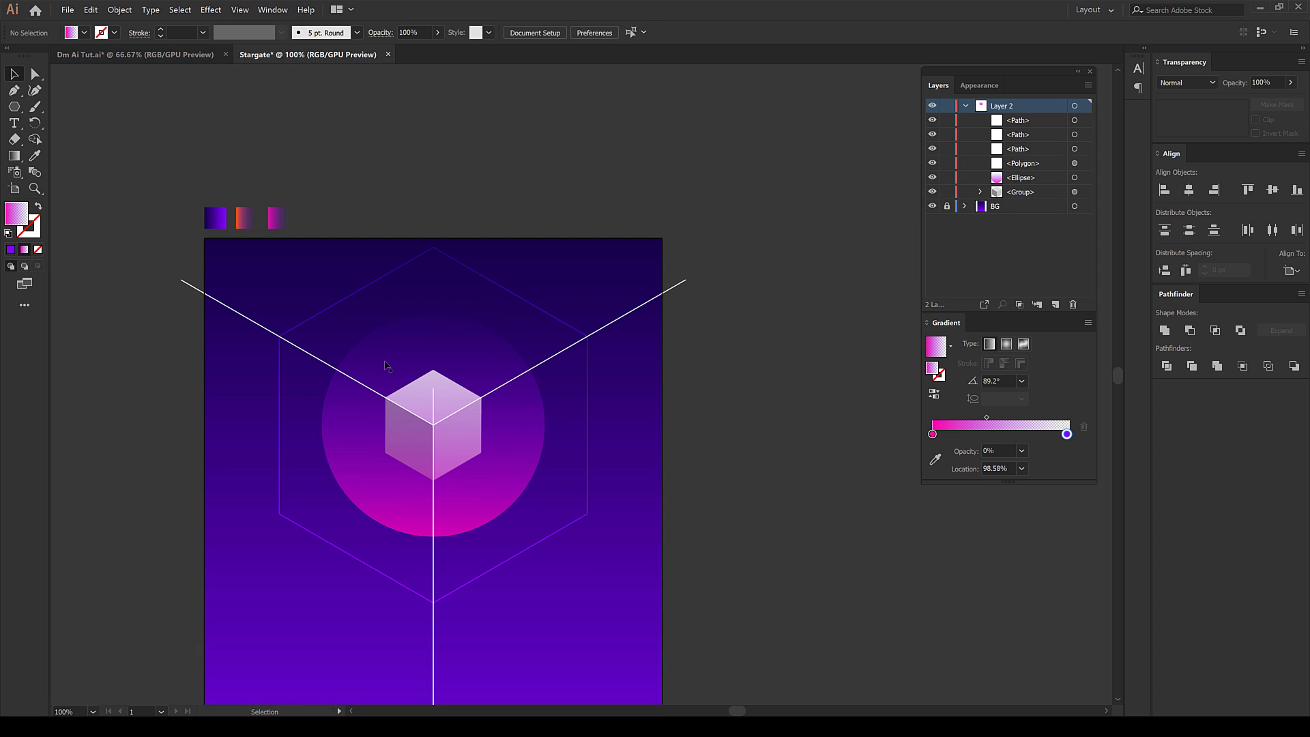
# Shorten the vertical line from its upper end so it starts where the two diagonals meet at the cube's centre
pyautogui.scroll(3, 416, 382)
pyautogui.click(482, 425)
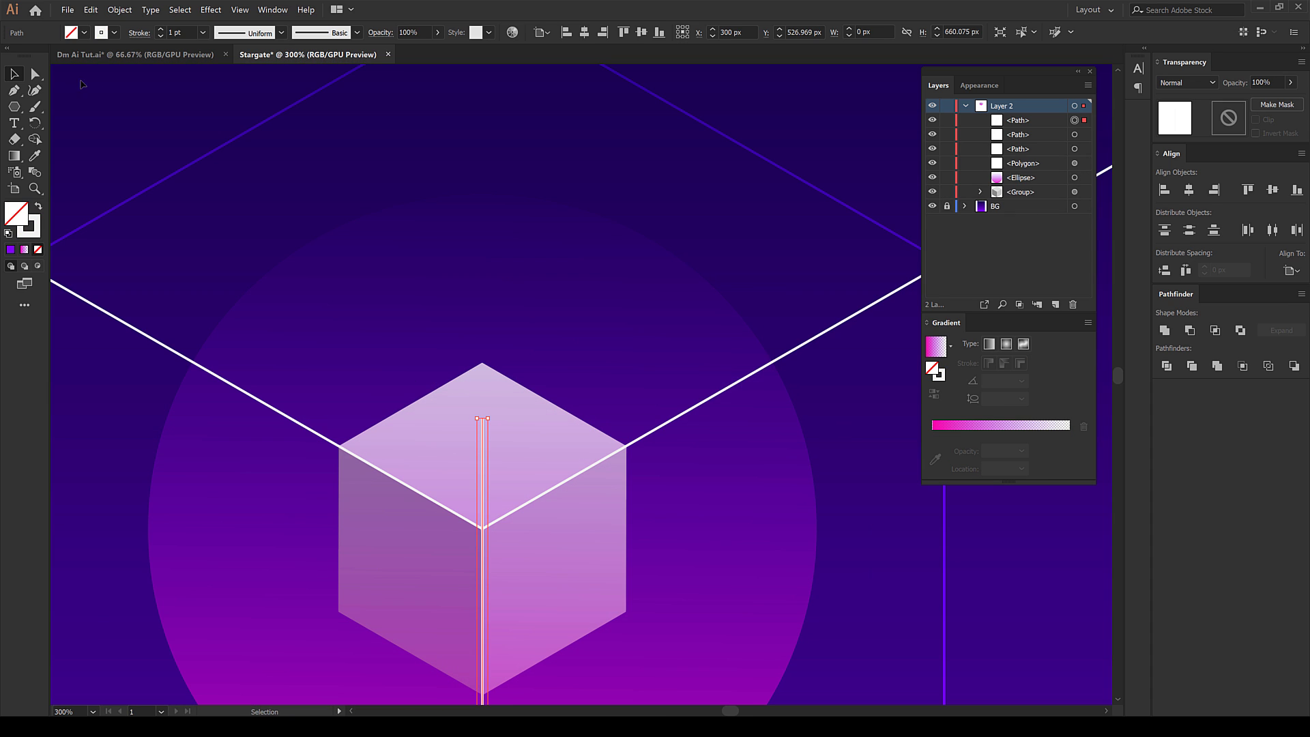
pyautogui.click(36, 74)
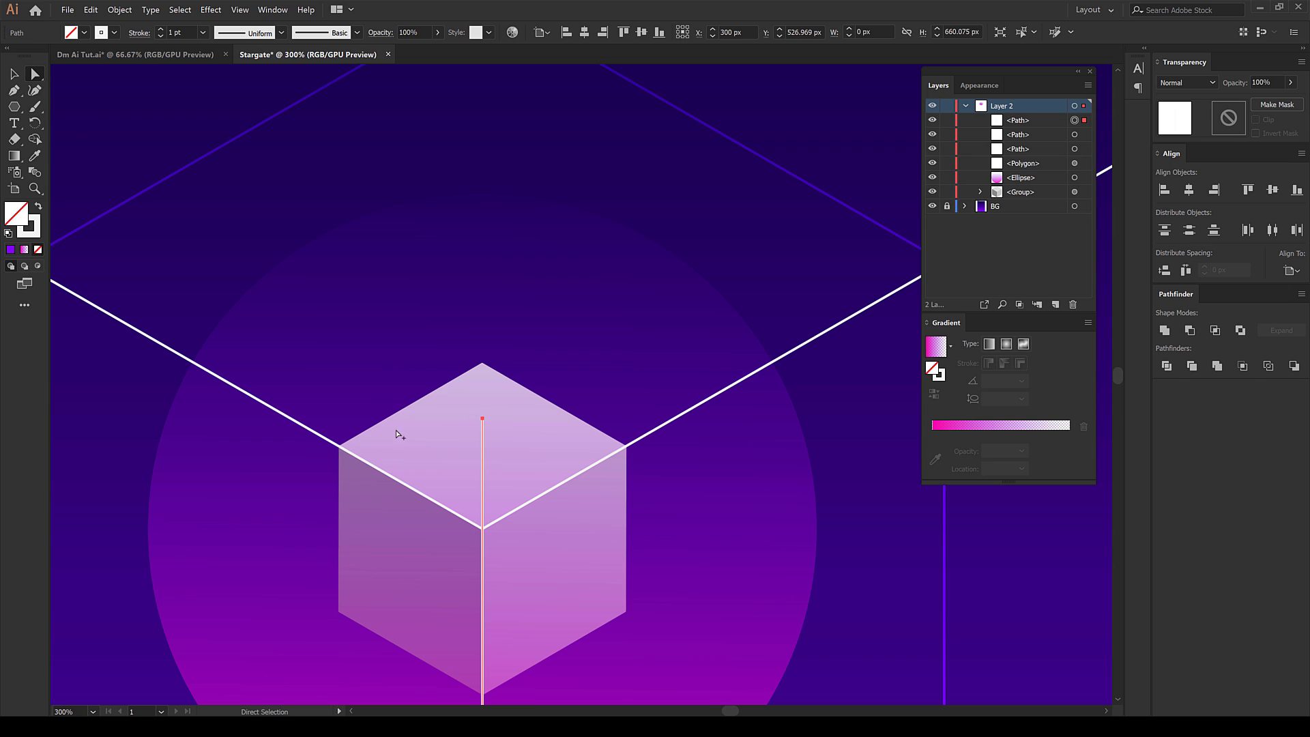
pyautogui.scroll(3, 480, 490)
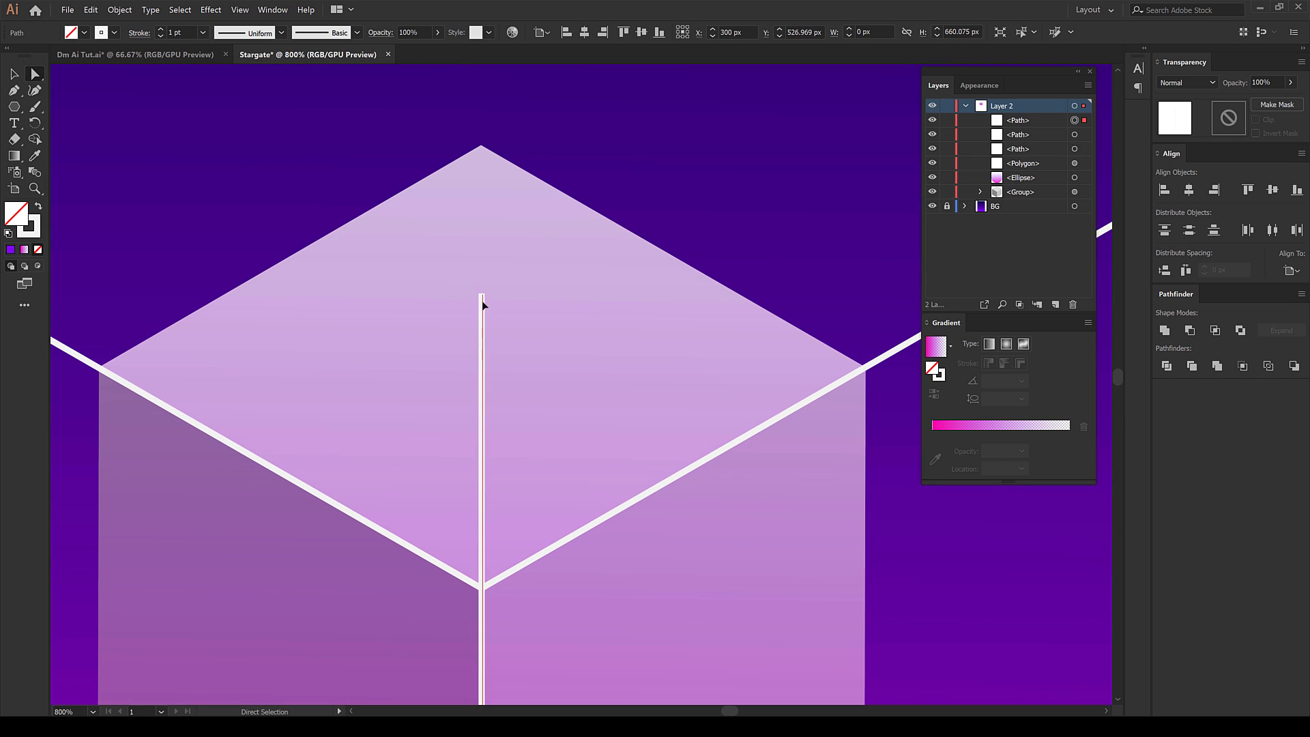
pyautogui.moveTo(483, 578); pyautogui.dragTo(482, 585)
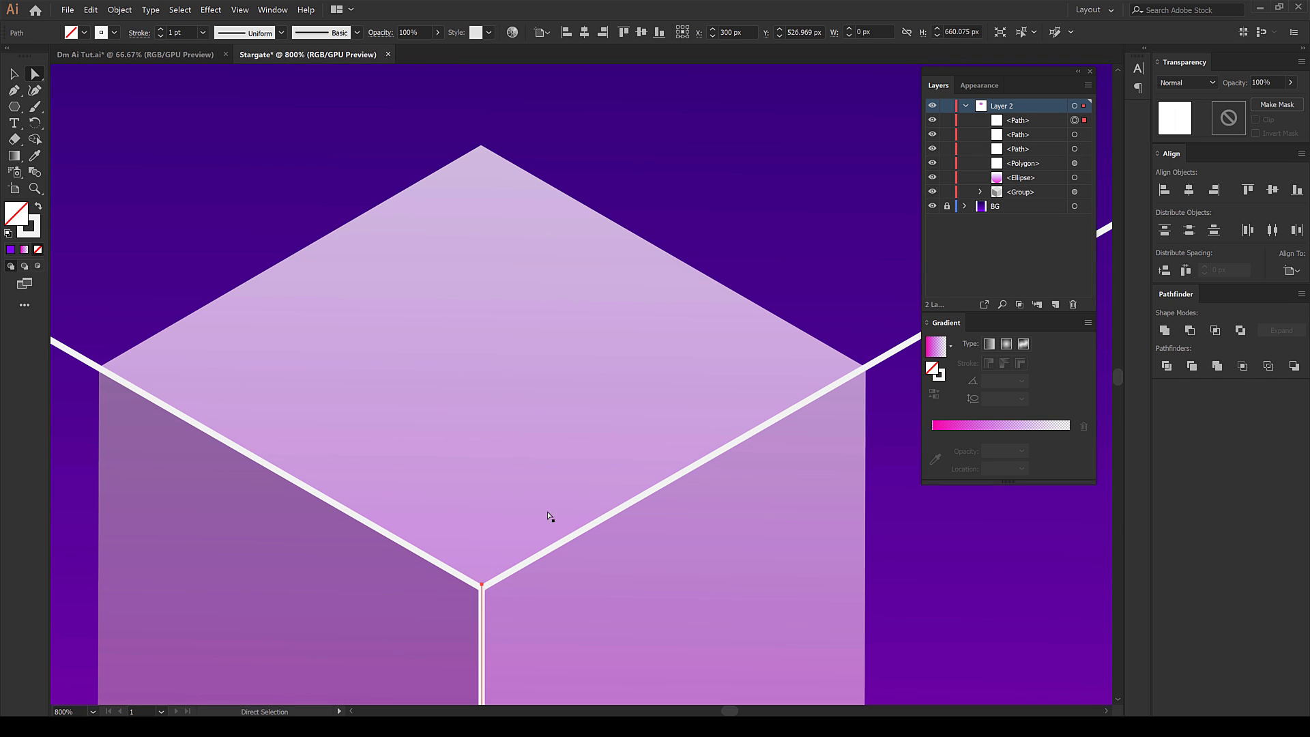
pyautogui.scroll(-6, 482, 580)
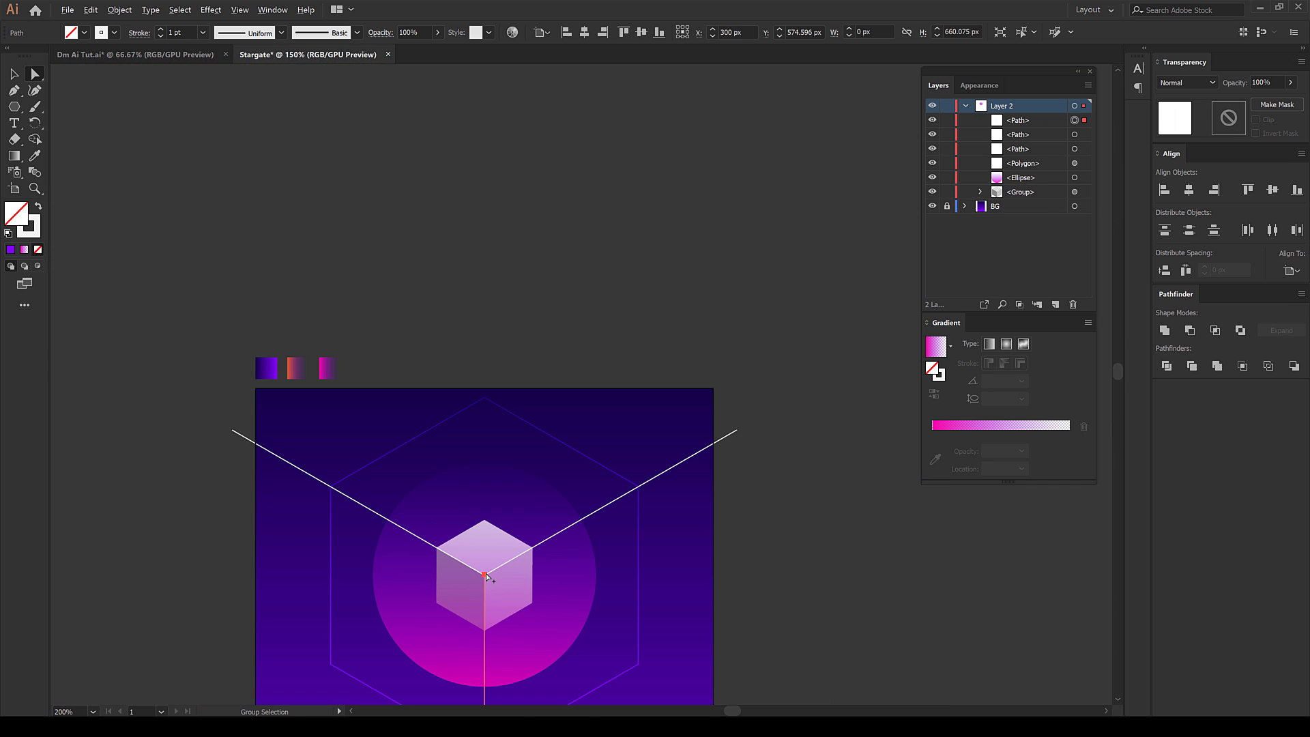
pyautogui.scroll(-3, 486, 574)
pyautogui.moveTo(519, 346); pyautogui.dragTo(519, 345)
pyautogui.click(15, 73)
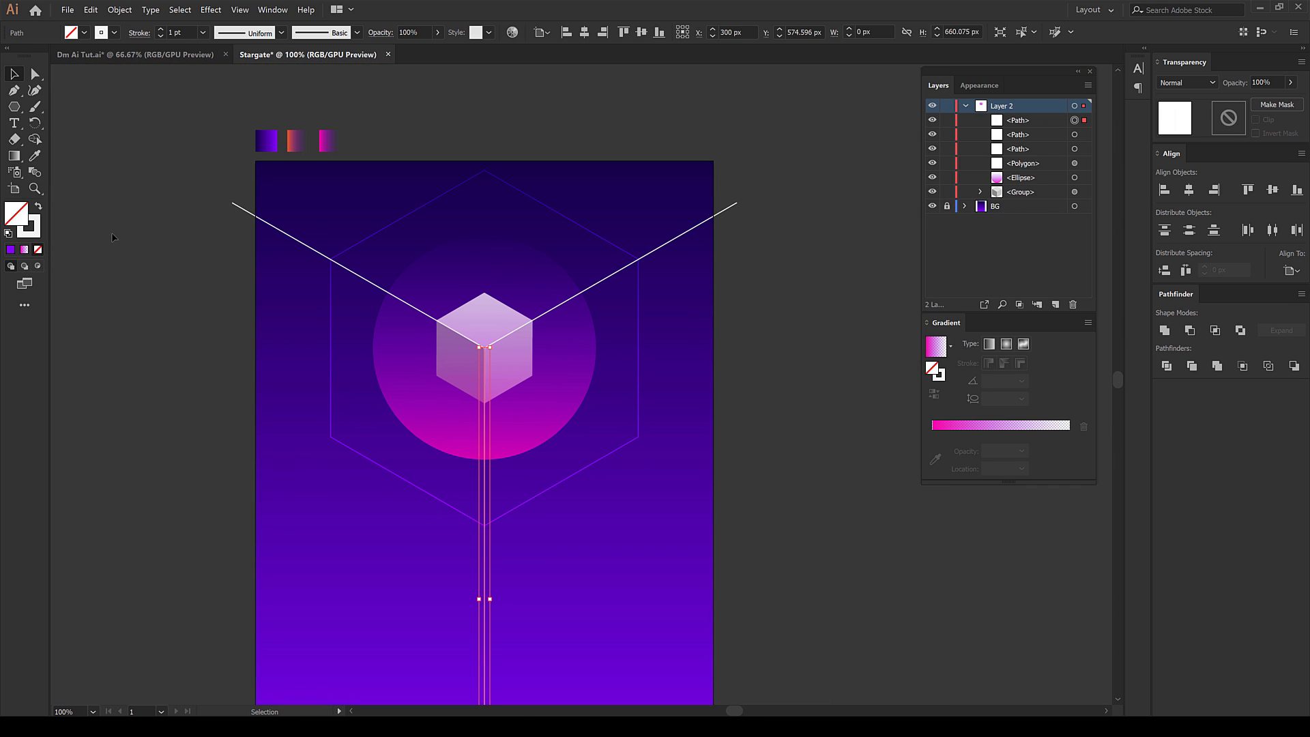
# Group the two diagonal lines and the vertical line together
pyautogui.click(112, 232)
pyautogui.click(307, 246)
pyautogui.moveTo(743, 245); pyautogui.dragTo(741, 243)
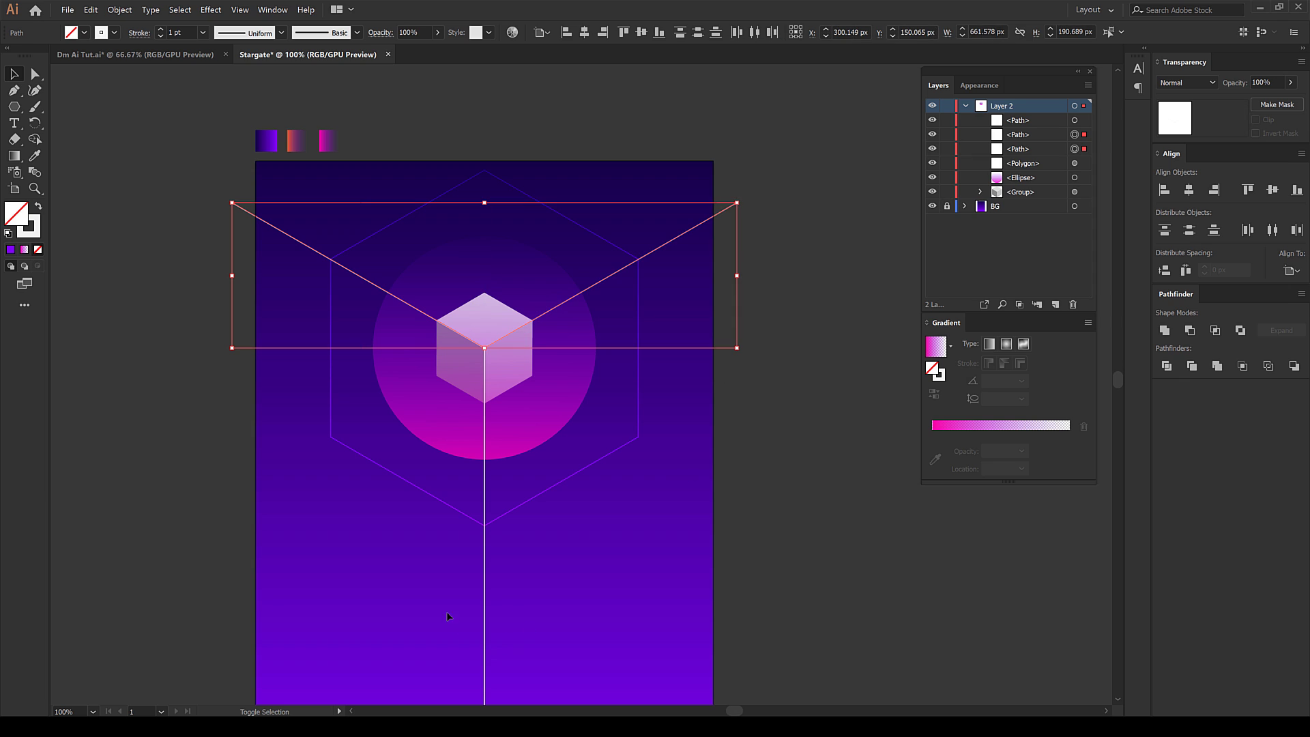
pyautogui.moveTo(446, 611); pyautogui.dragTo(524, 626)
pyautogui.press('a')
pyautogui.hotkey('ctrl', 'g')
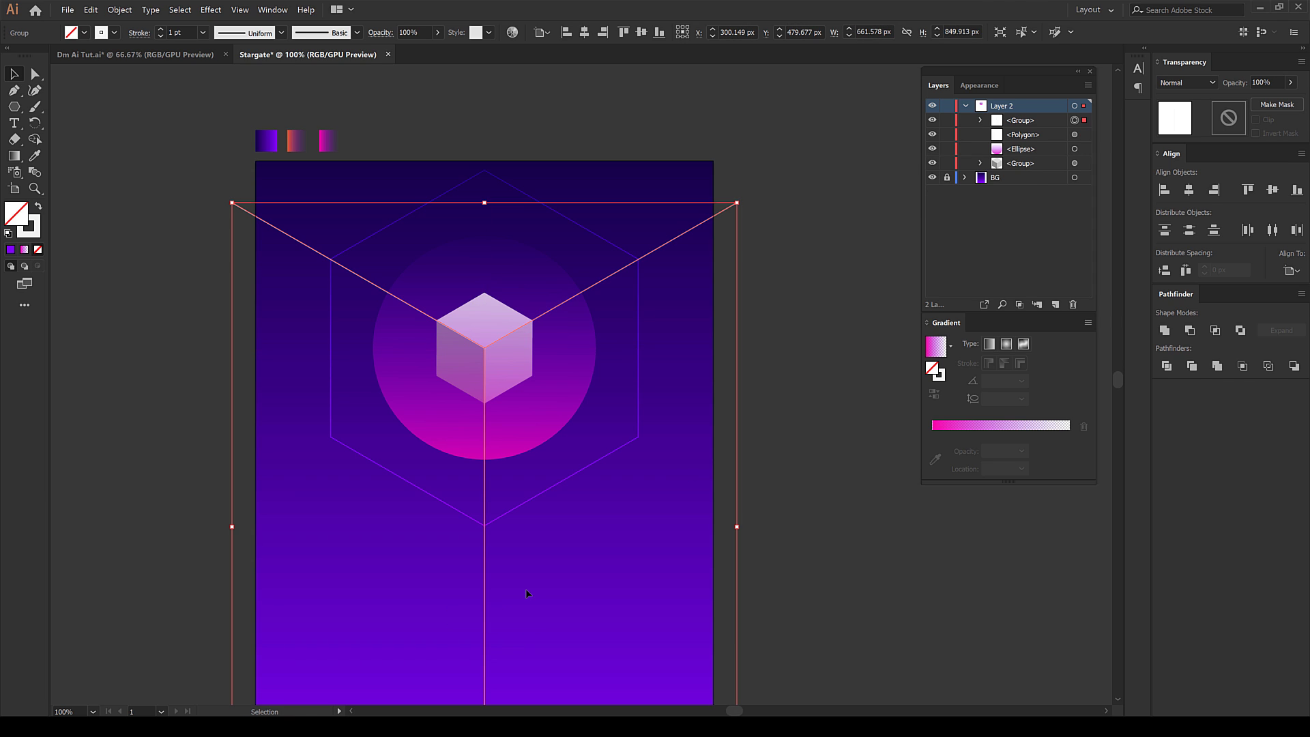
# Set the line group's blend mode to Overlay and place a duplicate of it about 16 px higher
pyautogui.click(1188, 82)
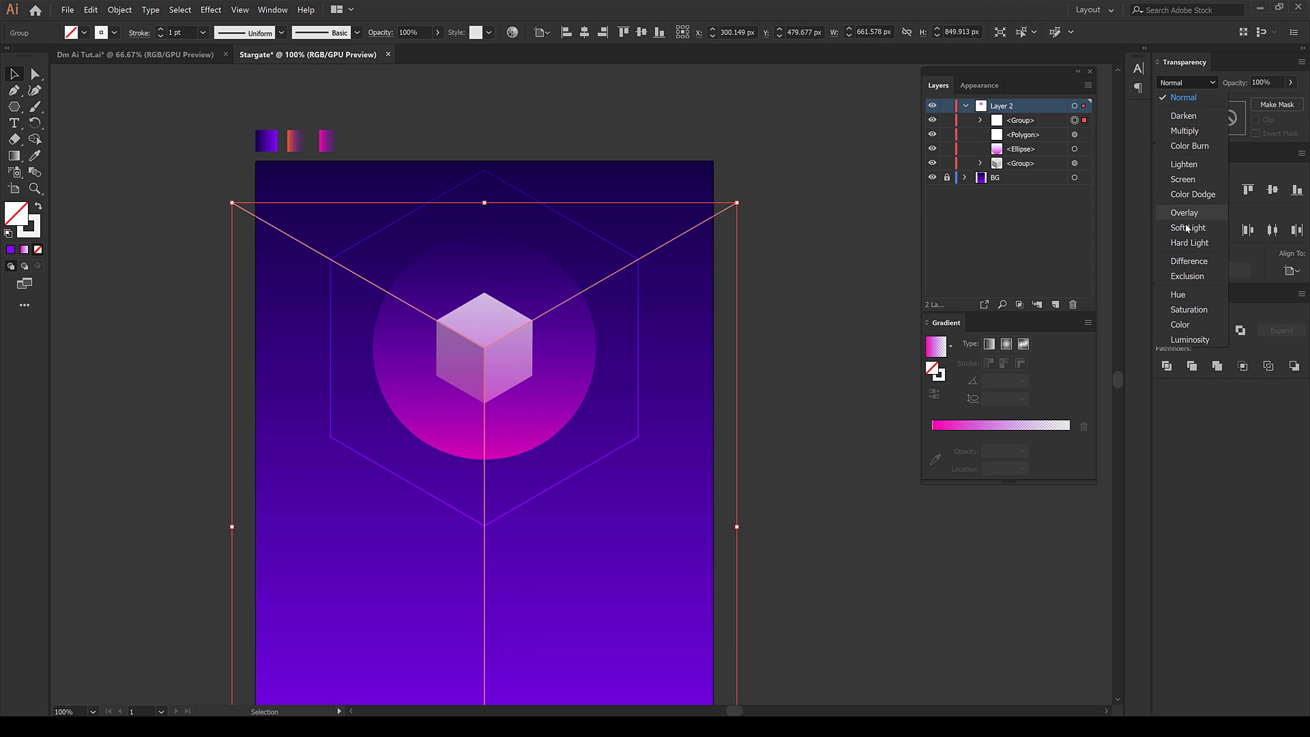
pyautogui.click(1186, 214)
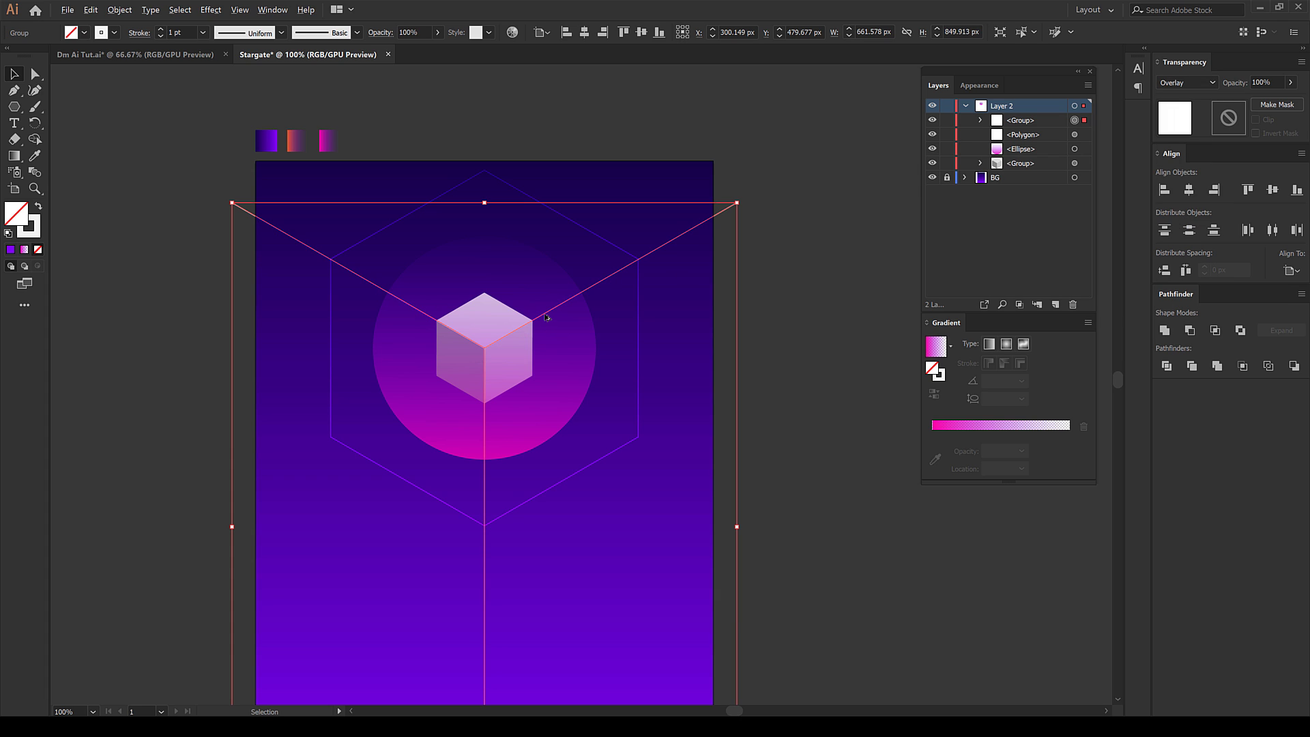
pyautogui.moveTo(547, 317); pyautogui.dragTo(546, 306)
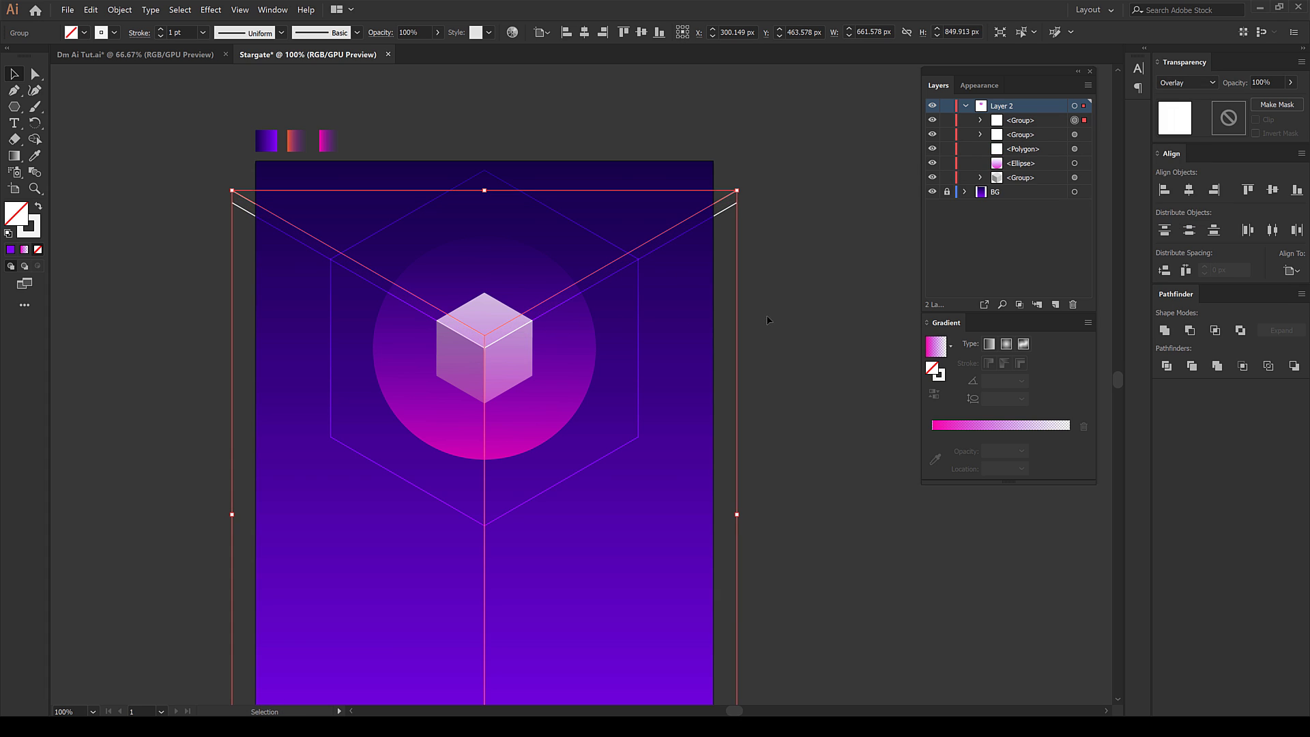
pyautogui.click(789, 305)
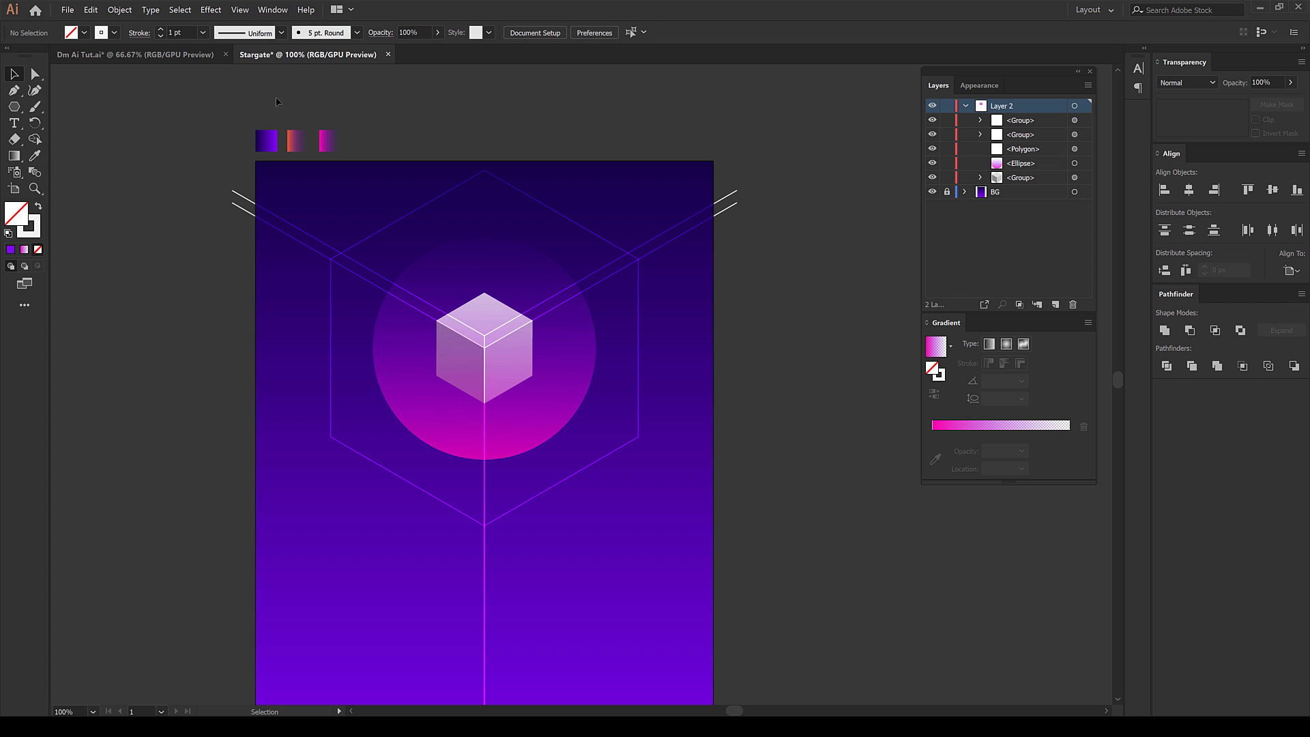
# Shorten the upper line group's left diagonal so it ends on the hexagon's edge at about X 111.3, Y 121.4 px
pyautogui.click(35, 73)
pyautogui.scroll(2, 308, 188)
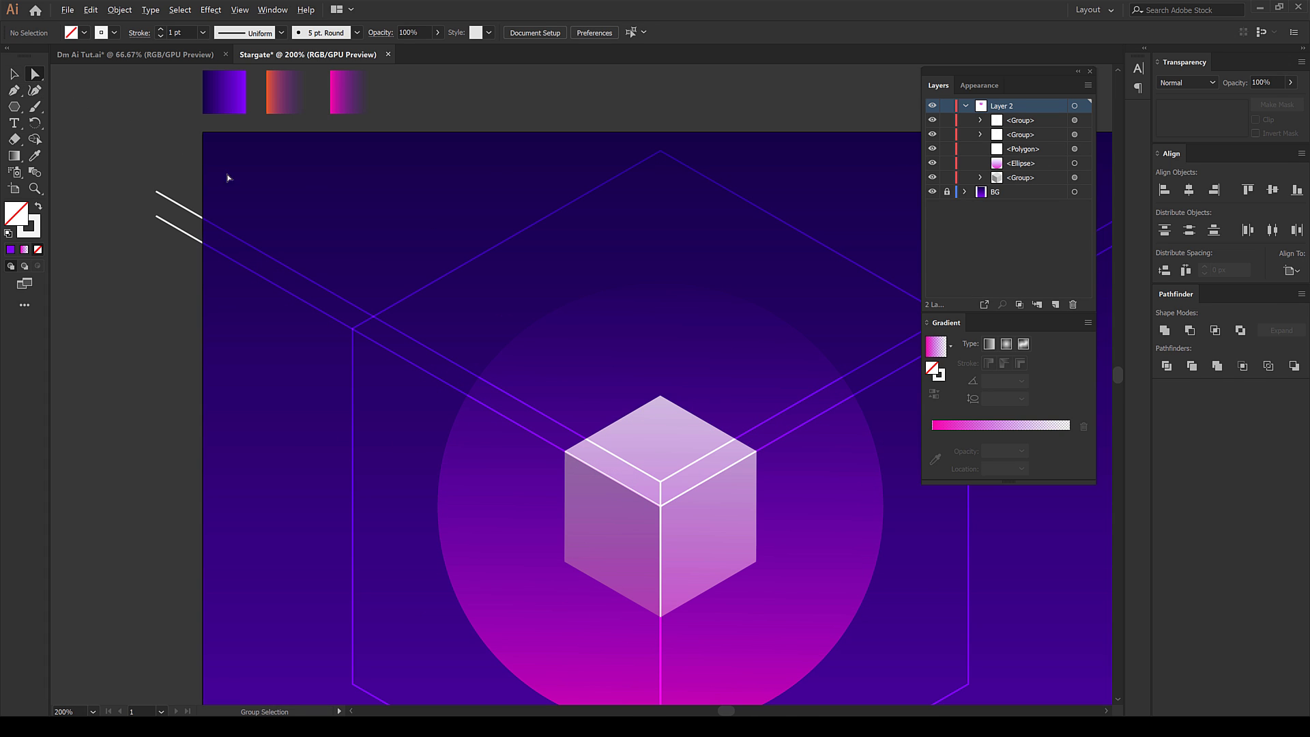
pyautogui.click(157, 192)
pyautogui.moveTo(157, 194); pyautogui.dragTo(372, 318)
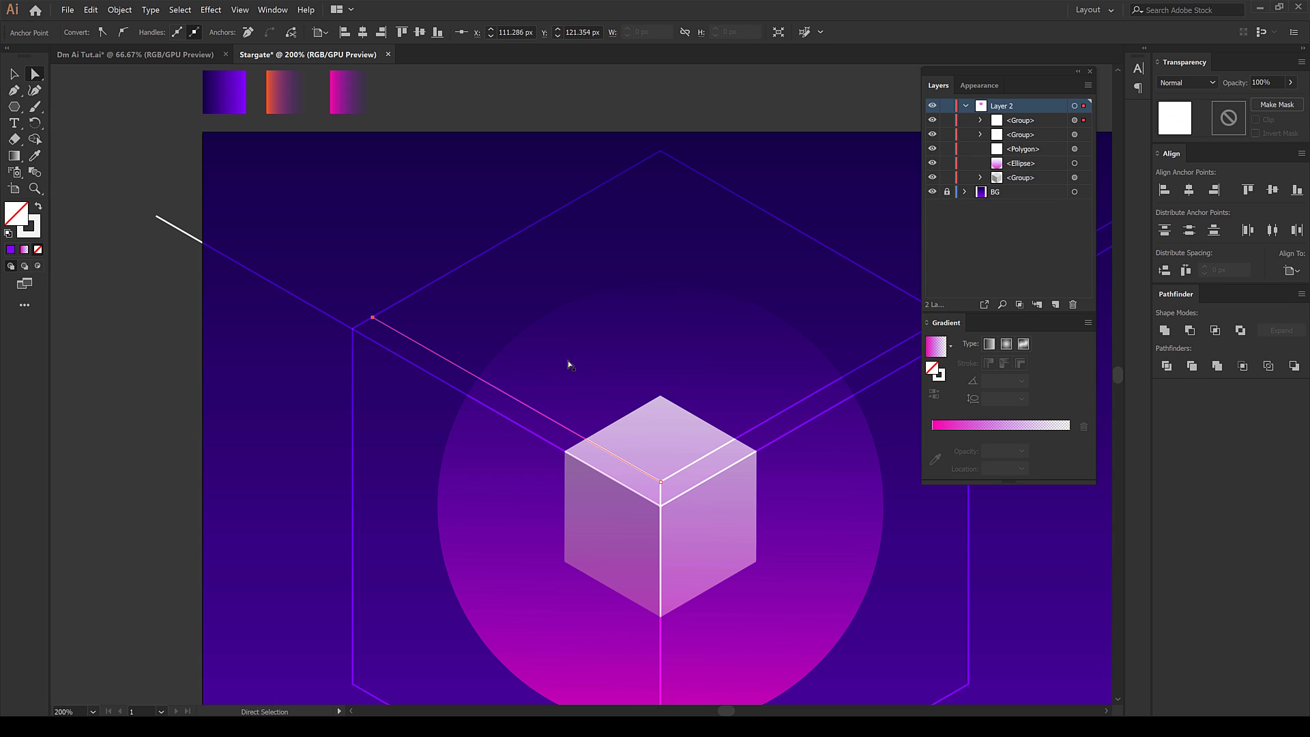
pyautogui.click(15, 73)
pyautogui.click(163, 243)
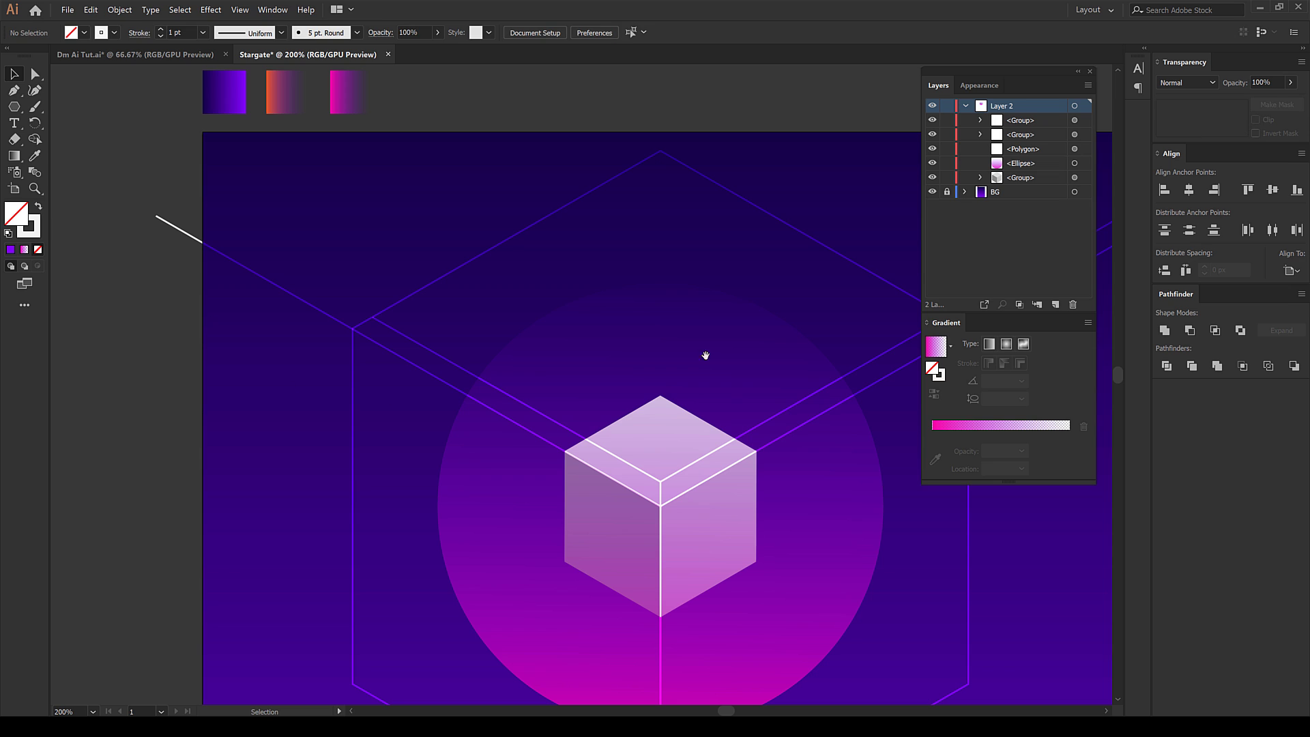
# Shorten the upper line group's right diagonal so it ends on the hexagon's edge at about X 488.7, Y 120.5 px
pyautogui.moveTo(703, 354); pyautogui.dragTo(410, 319)
pyautogui.click(811, 168)
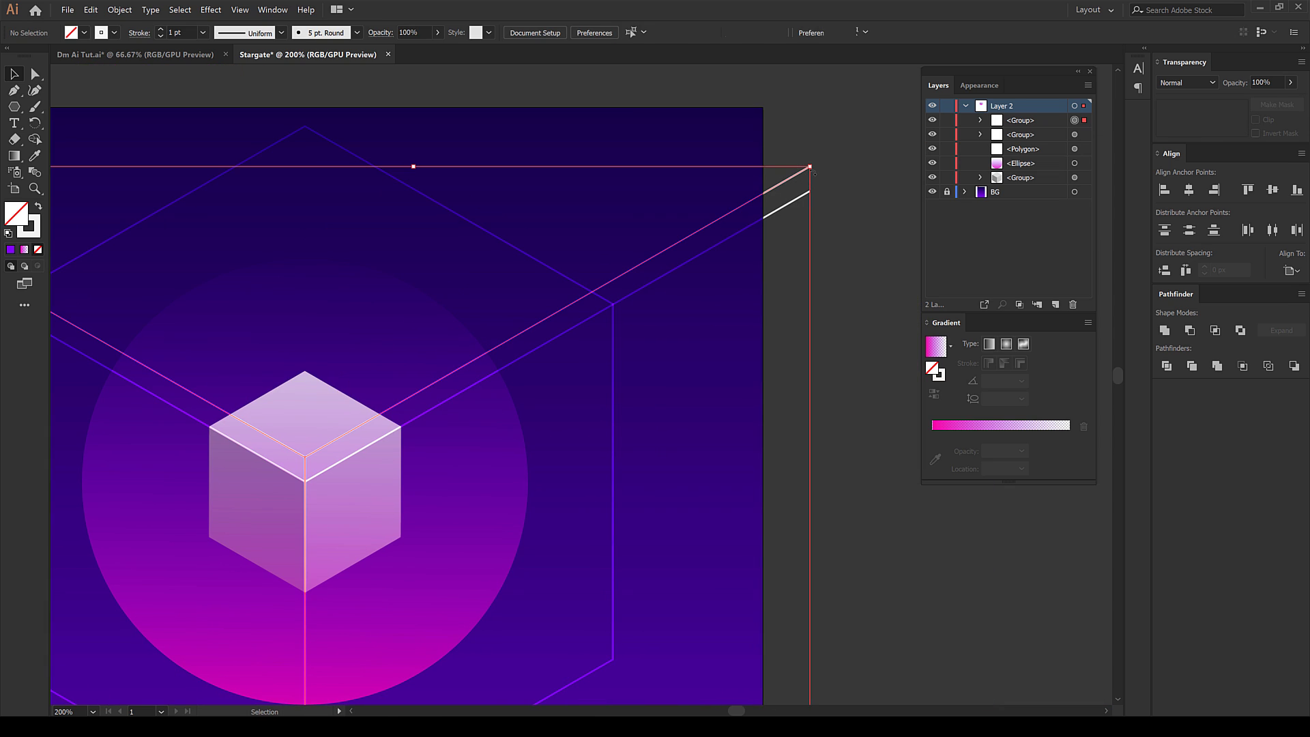
pyautogui.press('a')
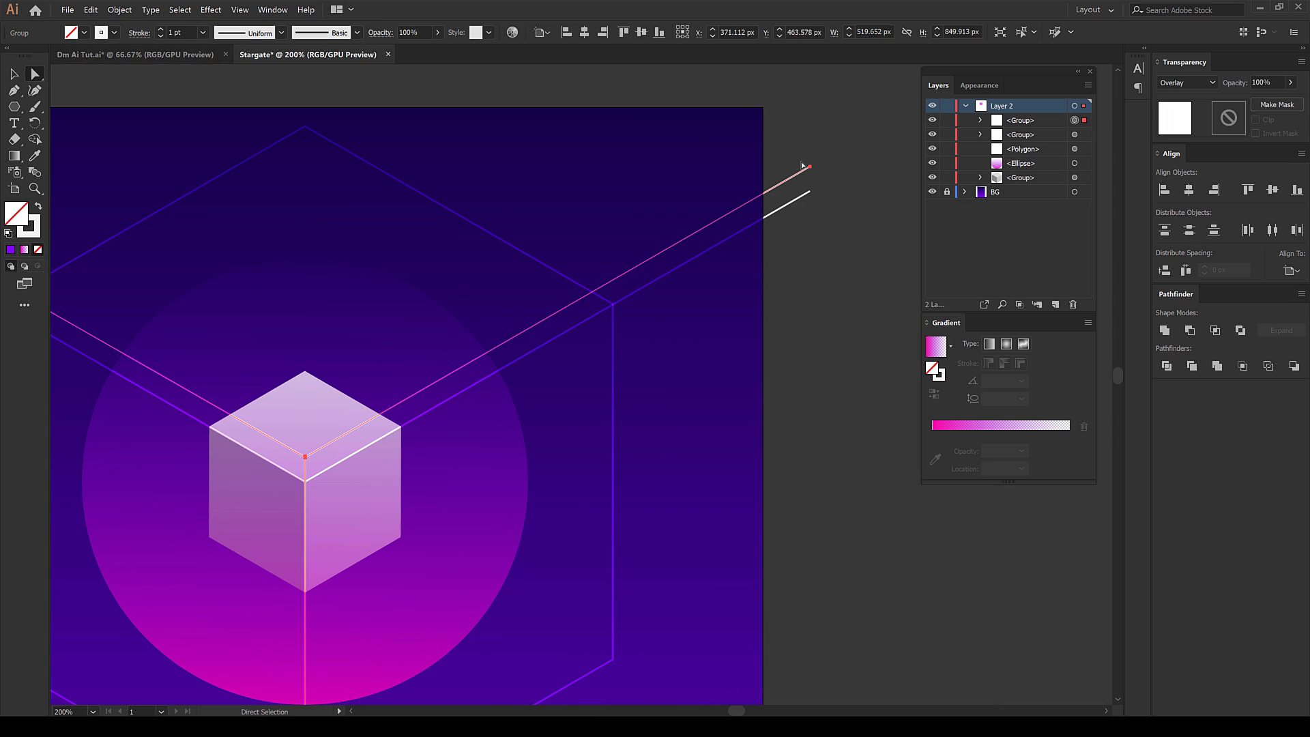
pyautogui.moveTo(810, 167); pyautogui.dragTo(592, 294)
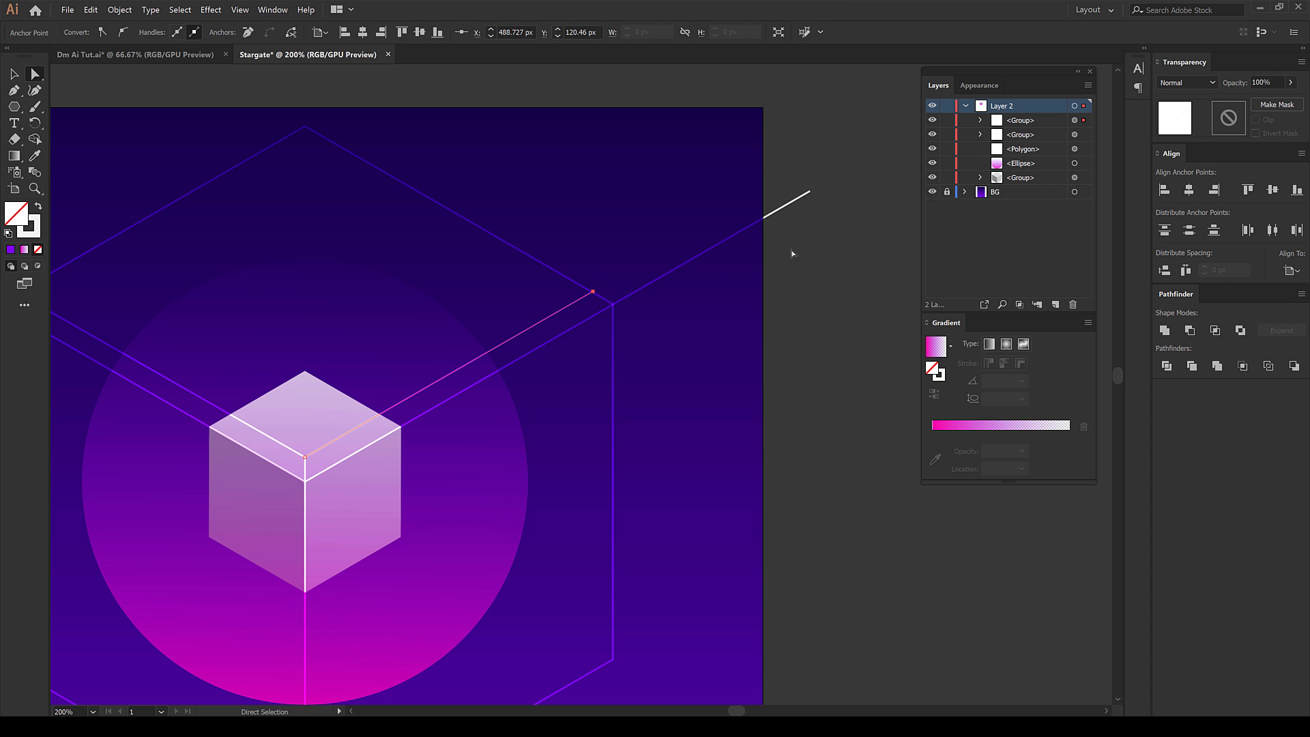
# Shorten the lower line group's right diagonal so it ends at the artboard's right edge
pyautogui.scroll(-2, 826, 182)
pyautogui.scroll(4, 827, 181)
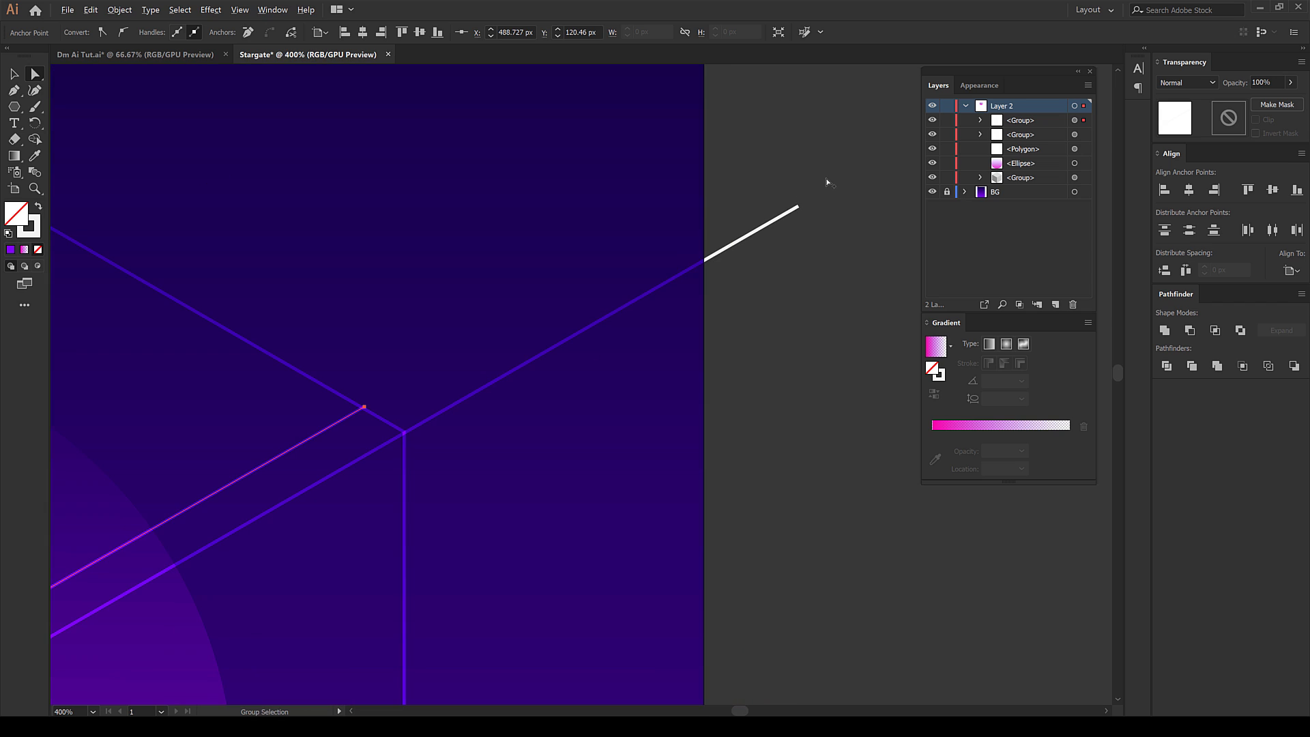
pyautogui.click(799, 207)
pyautogui.moveTo(799, 207); pyautogui.dragTo(624, 303)
# Shorten the lower line group's left diagonal to the artboard's left edge, at about X 0.3, Y 72.8 px
pyautogui.moveTo(325, 186); pyautogui.dragTo(324, 186)
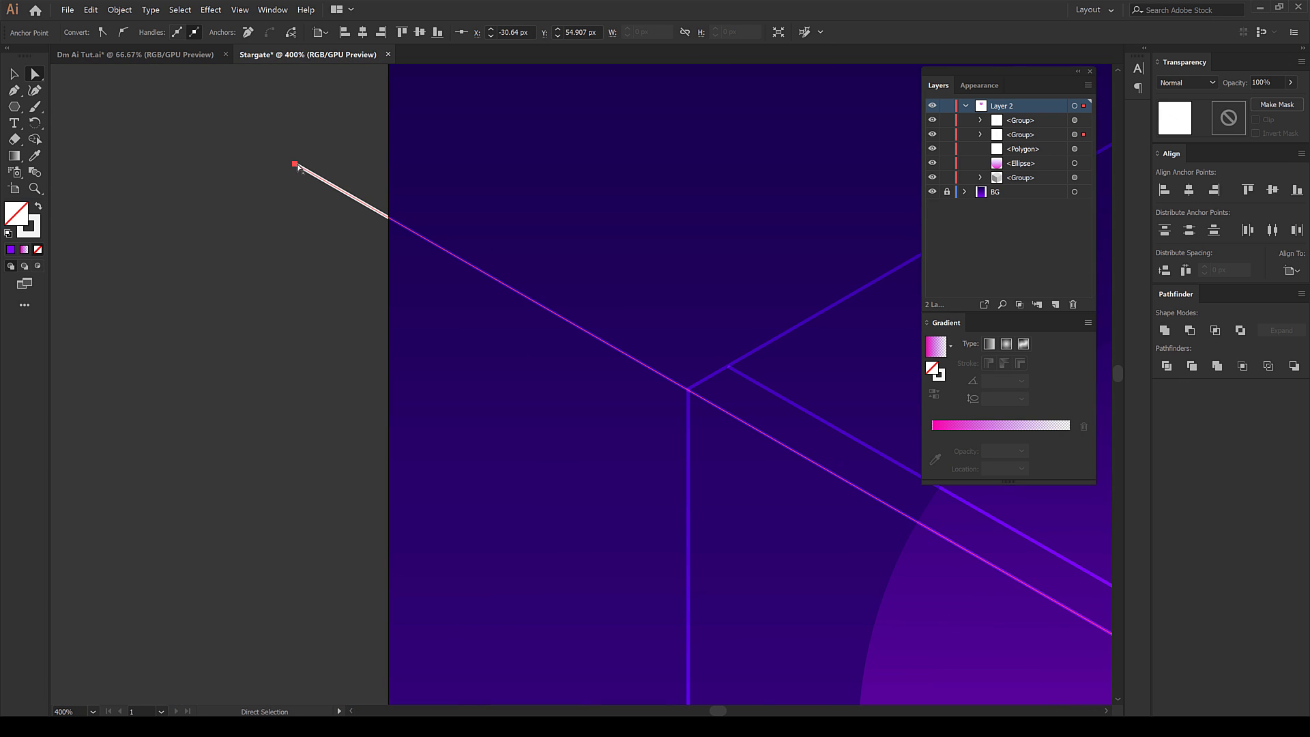
pyautogui.moveTo(389, 218); pyautogui.dragTo(389, 218)
pyautogui.scroll(-4, 419, 259)
pyautogui.scroll(-2, 424, 246)
pyautogui.hscroll(2, 424, 245)
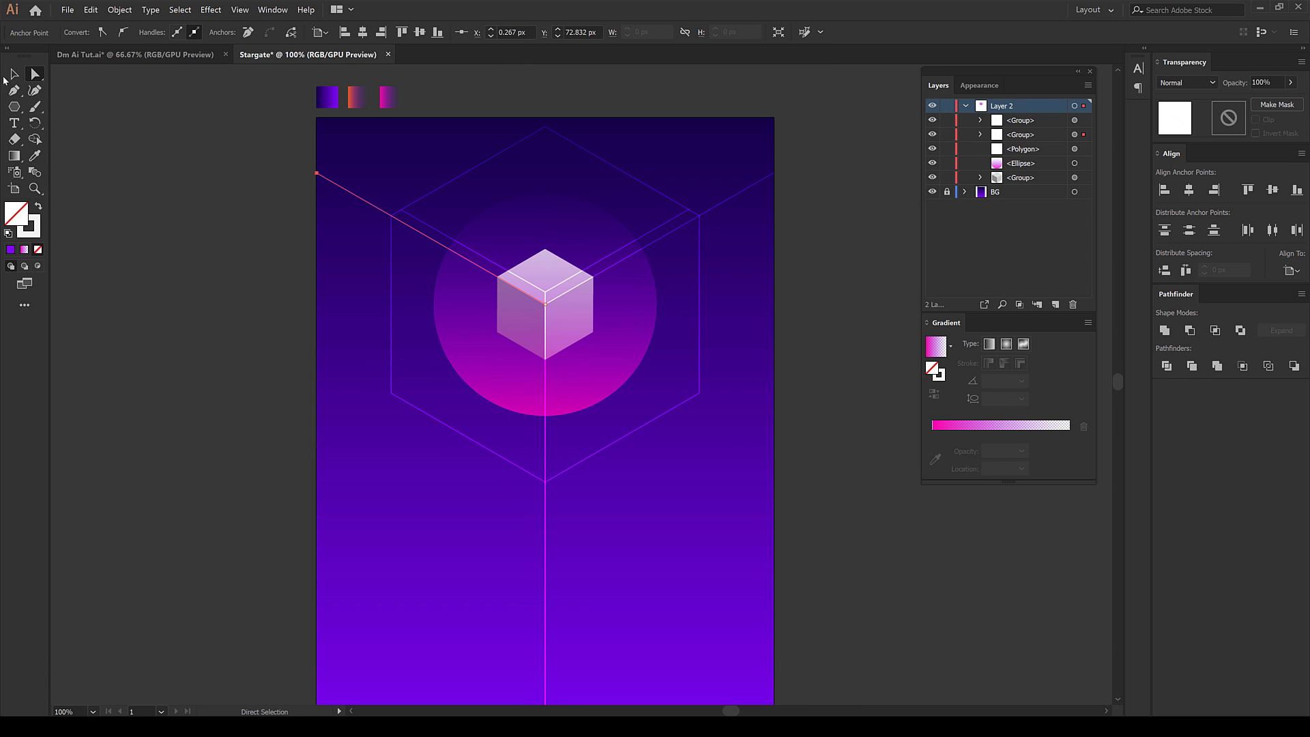
pyautogui.click(15, 74)
pyautogui.click(360, 223)
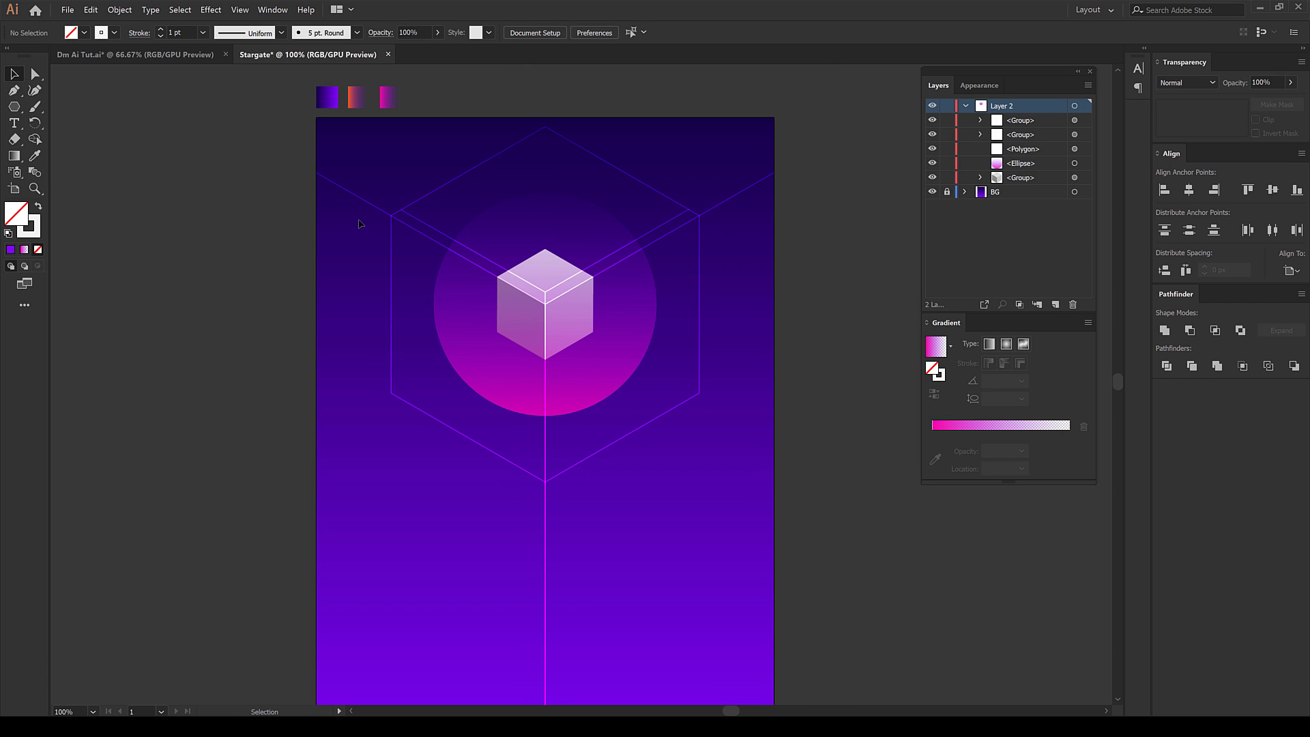
# Shorten the lower line group's vertical line so its lower end stops at the artboard's bottom edge
pyautogui.scroll(-4, 462, 345)
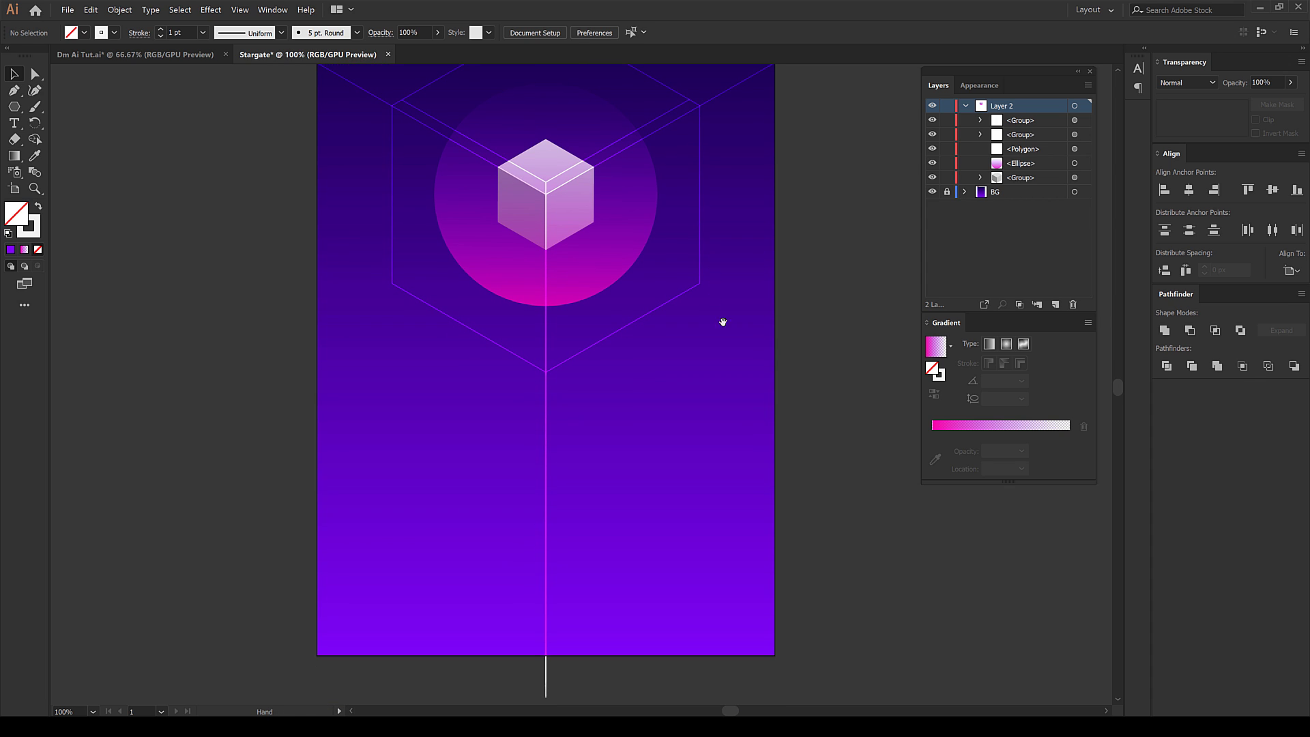
pyautogui.scroll(-5, 680, 509)
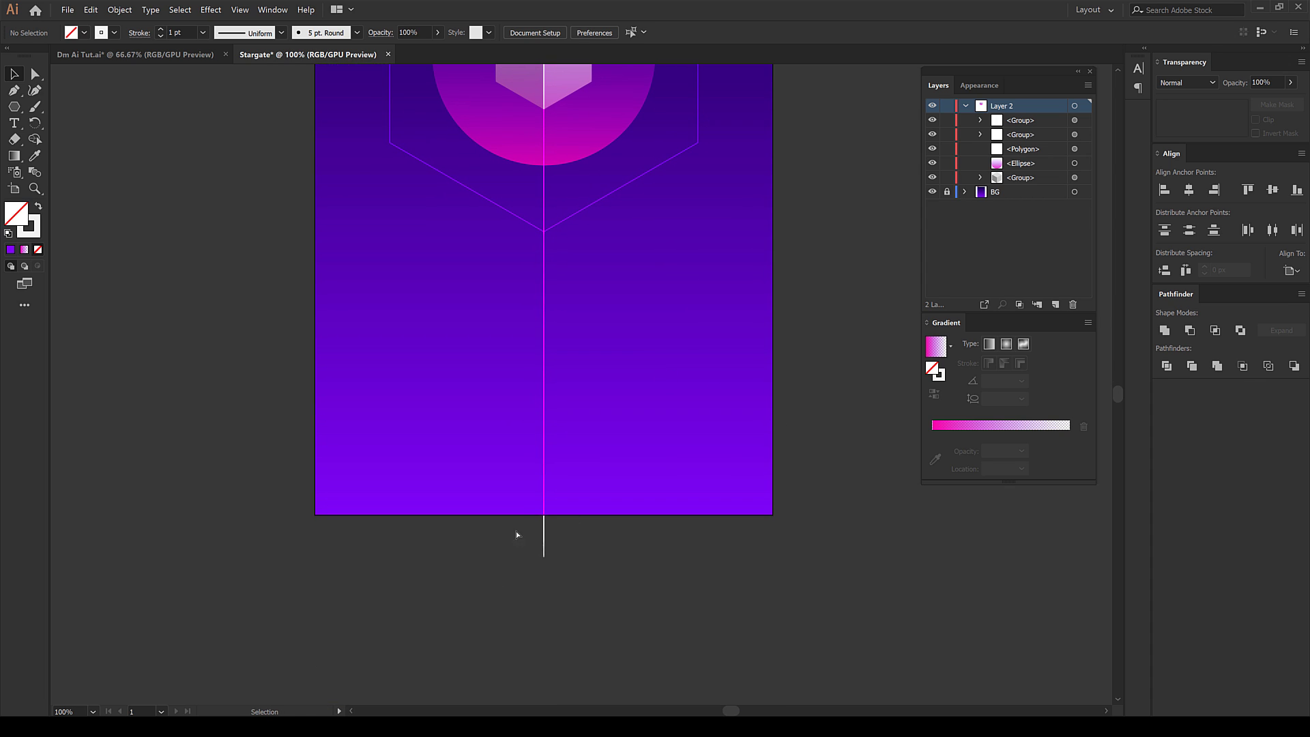
pyautogui.press('a')
pyautogui.moveTo(533, 540); pyautogui.dragTo(591, 587)
pyautogui.scroll(3, 544, 557)
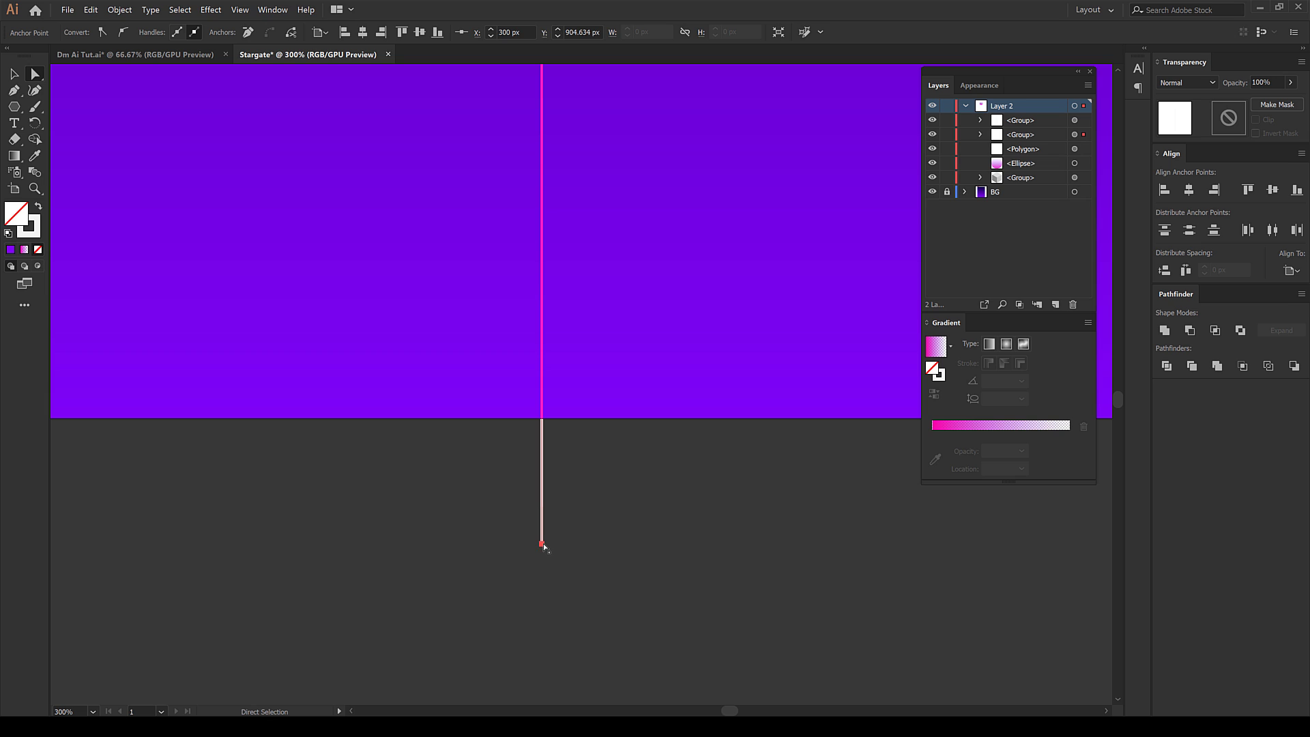
pyautogui.moveTo(544, 546); pyautogui.dragTo(542, 492)
pyautogui.moveTo(542, 421); pyautogui.dragTo(542, 419)
pyautogui.click(551, 492)
pyautogui.press('v')
pyautogui.scroll(-3, 556, 512)
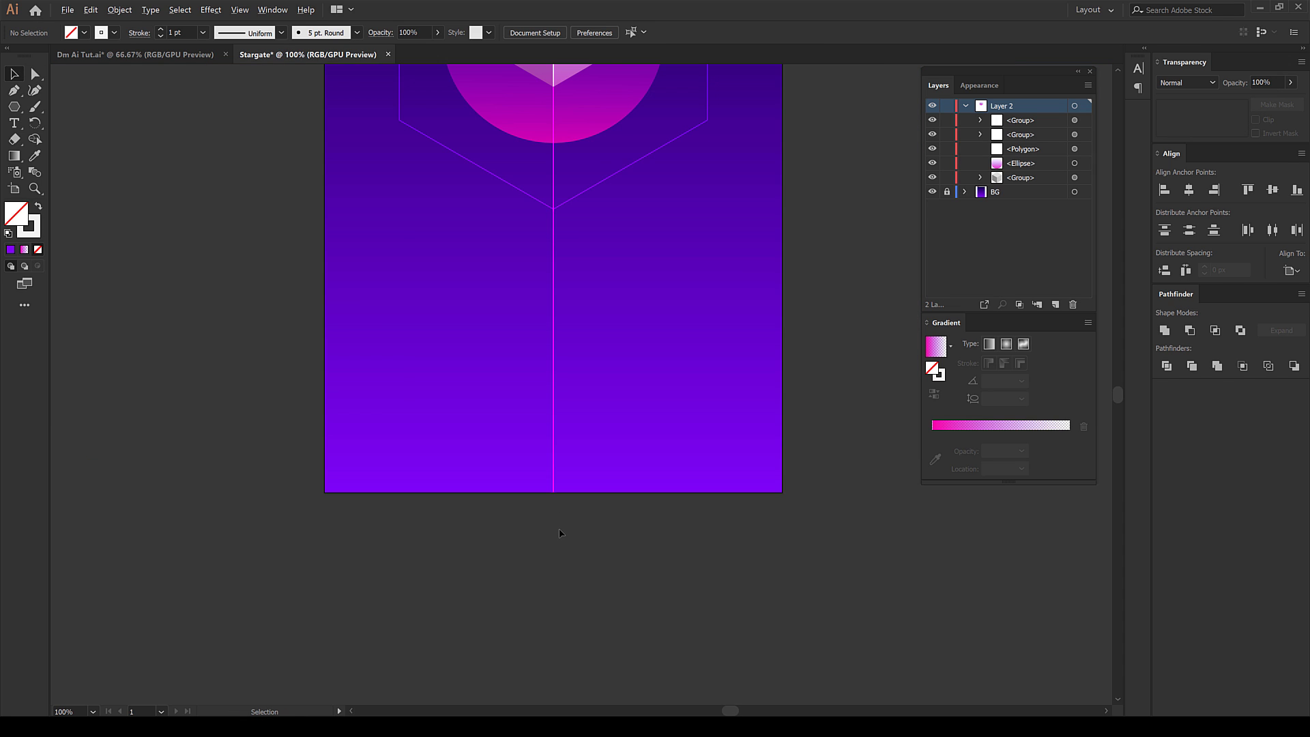
# Draw a white circle without a stroke, about 113 px wide, then scale it to about 97 px and place it left of the hexagon
pyautogui.scroll(-1, 559, 532)
pyautogui.scroll(2, 653, 475)
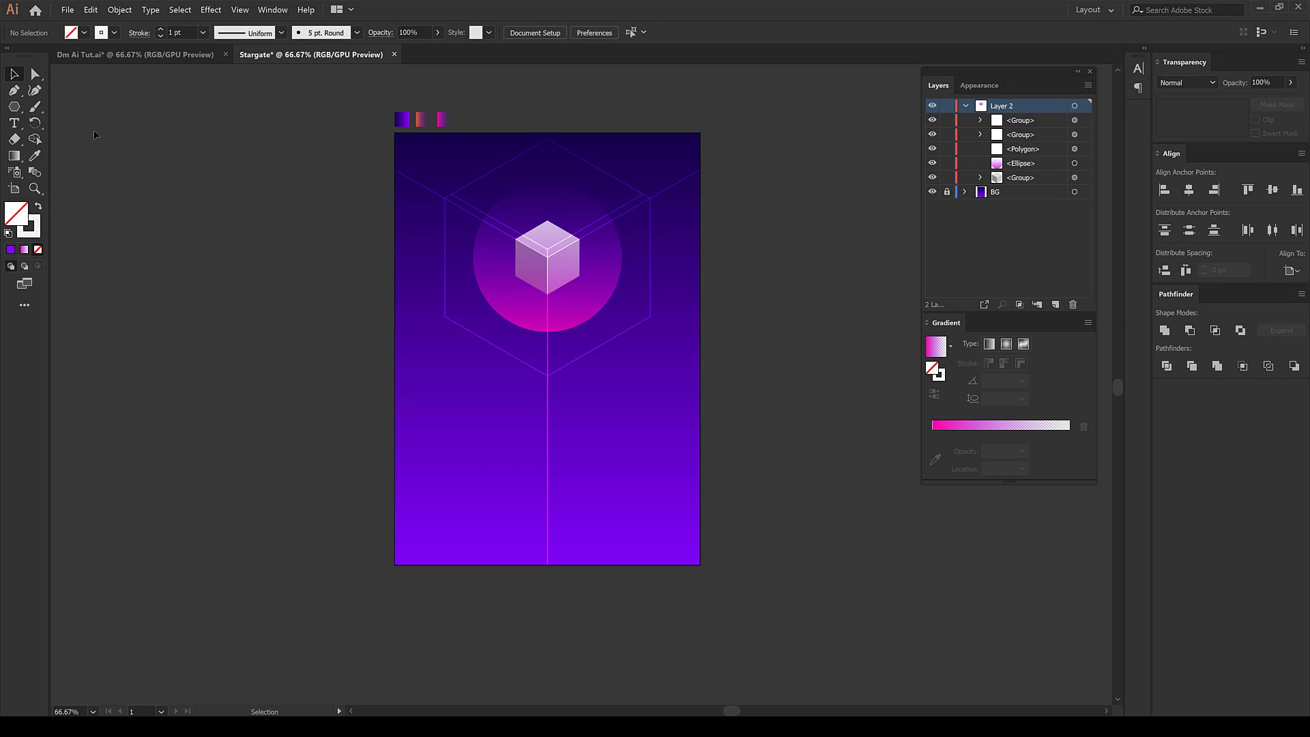
pyautogui.moveTo(14, 109); pyautogui.dragTo(75, 121)
pyautogui.click(38, 207)
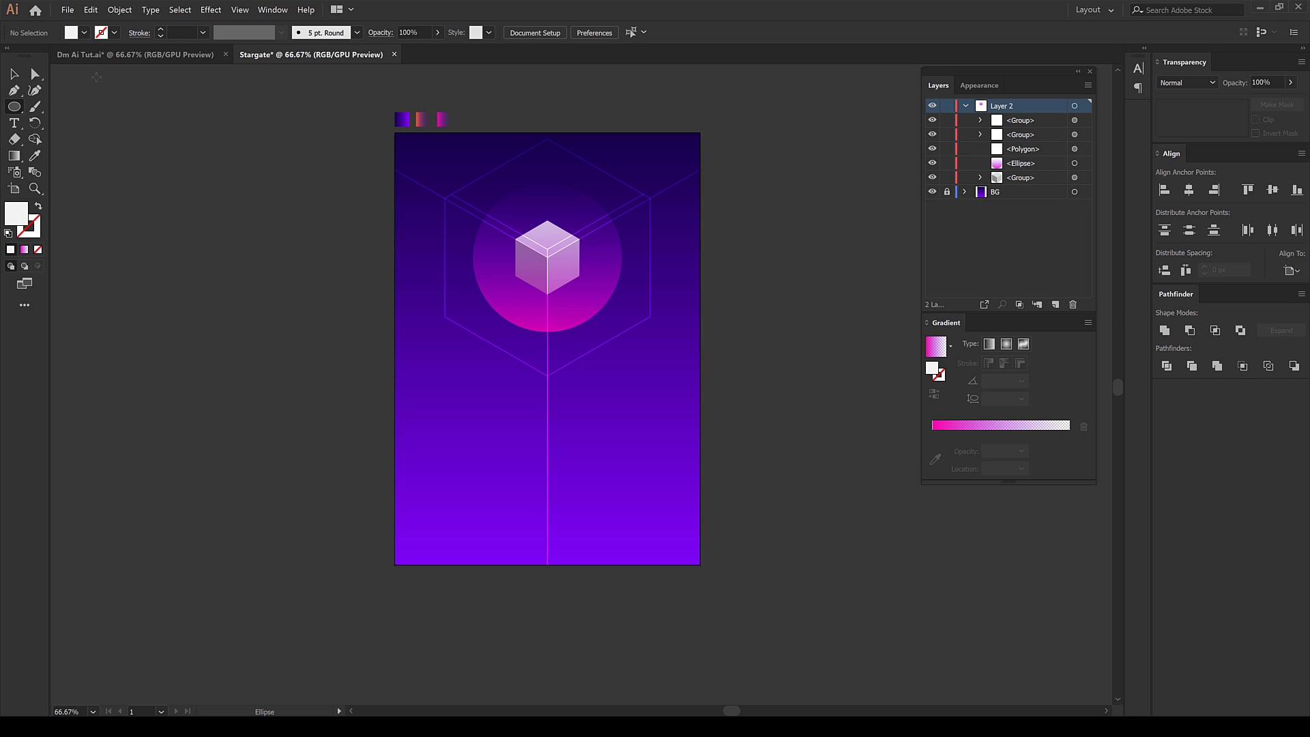
pyautogui.moveTo(414, 228); pyautogui.dragTo(443, 254)
pyautogui.click(15, 76)
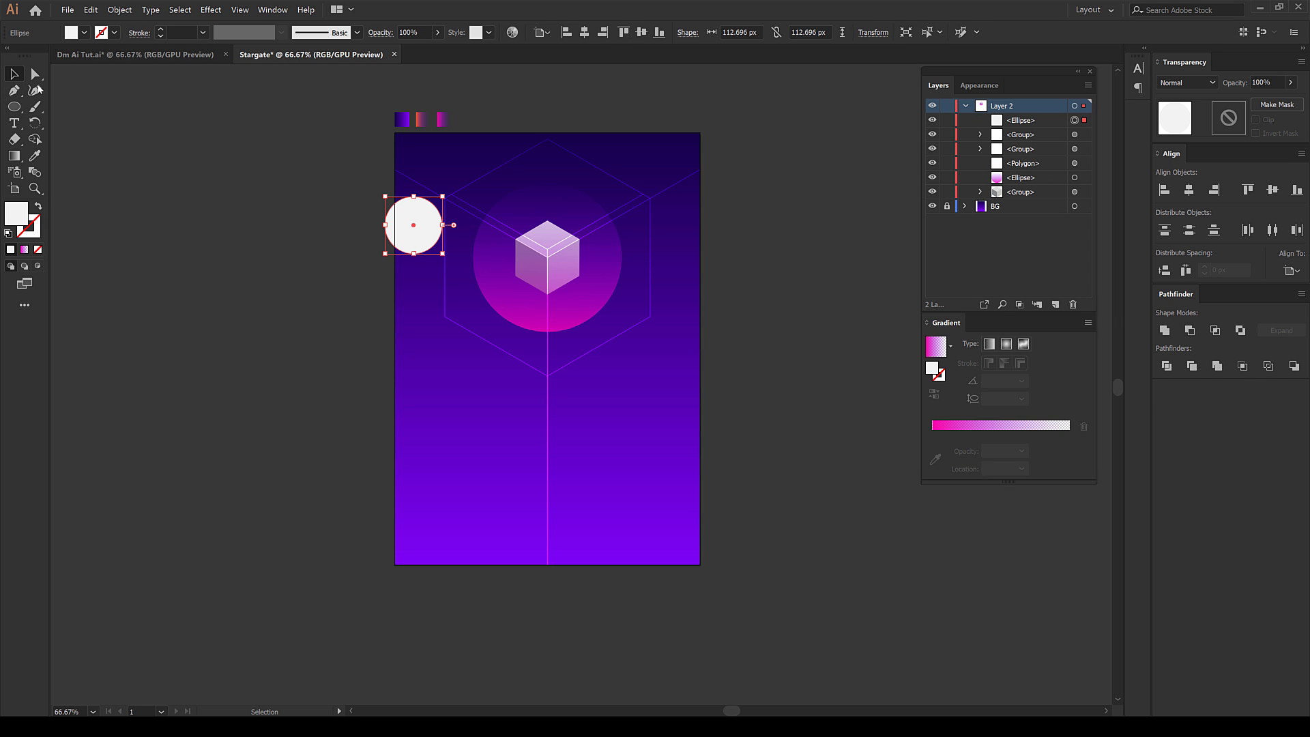
pyautogui.moveTo(422, 225); pyautogui.dragTo(483, 256)
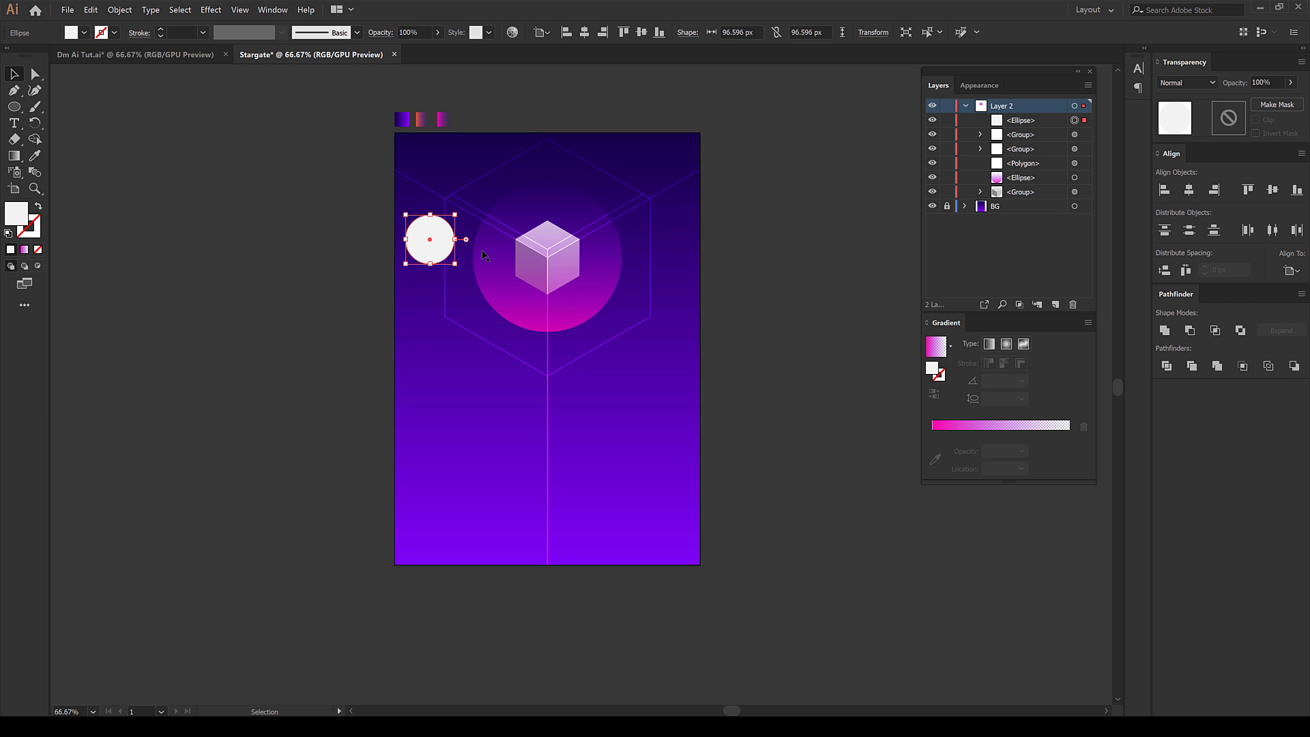
# Enlarge the pink gradient circle behind the cube slightly around its centre
pyautogui.scroll(1, 484, 255)
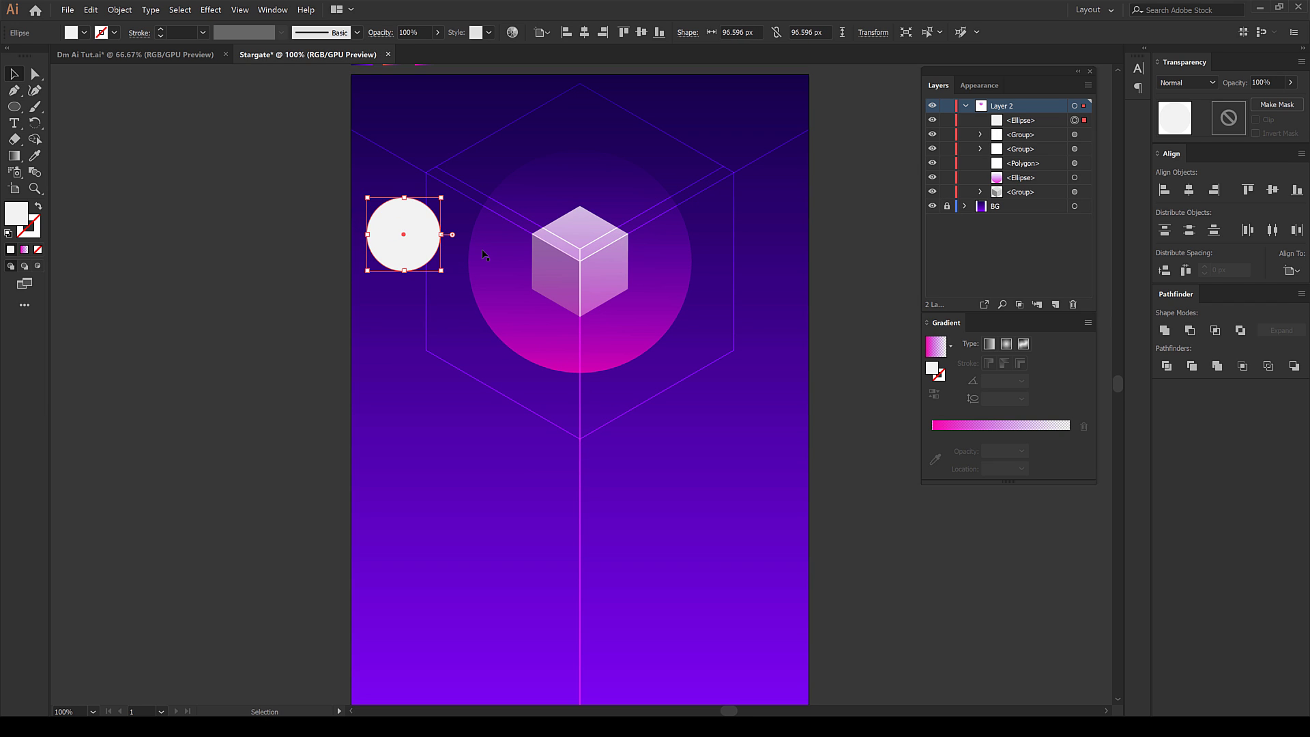
pyautogui.click(640, 324)
pyautogui.moveTo(693, 374); pyautogui.dragTo(703, 383)
pyautogui.click(836, 473)
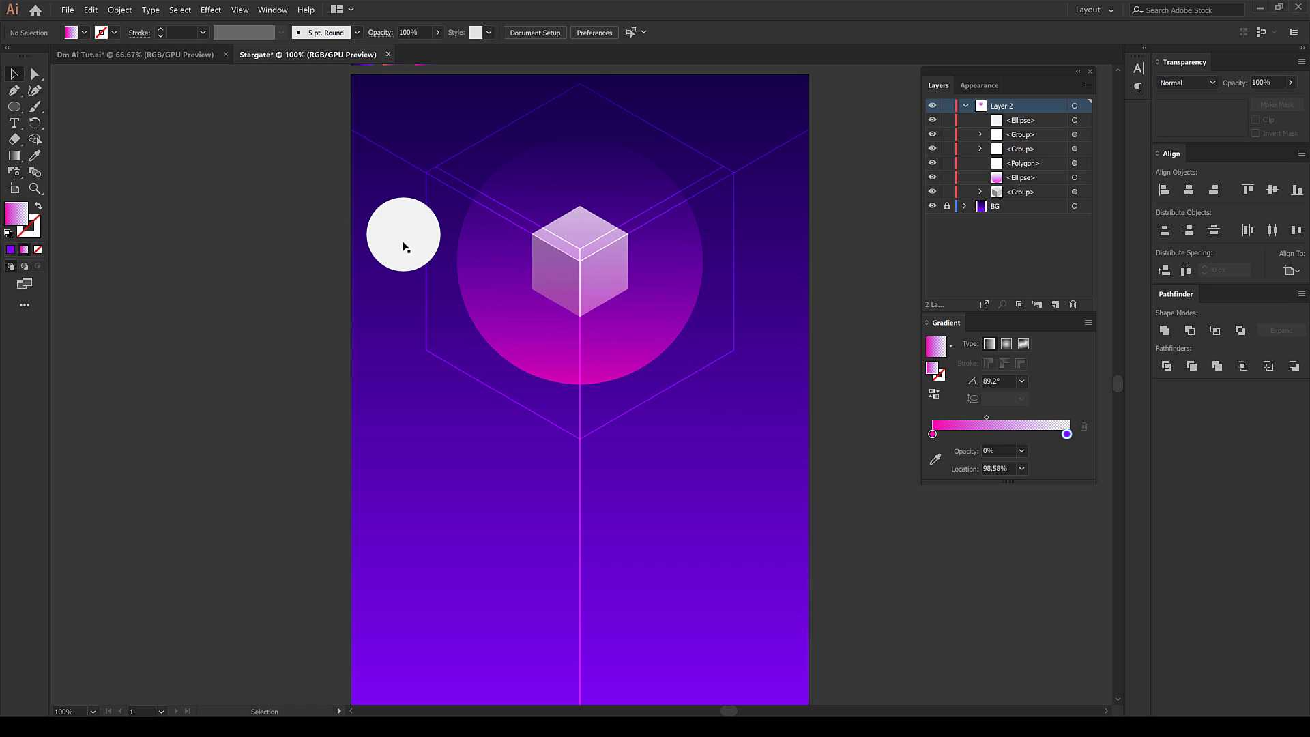
# Scale the white circle down to about 84 px and move it beside the artboard's left edge, at about X 48.9, Y 205.2 px
pyautogui.moveTo(403, 246); pyautogui.dragTo(334, 283)
pyautogui.click(272, 266)
pyautogui.click(321, 284)
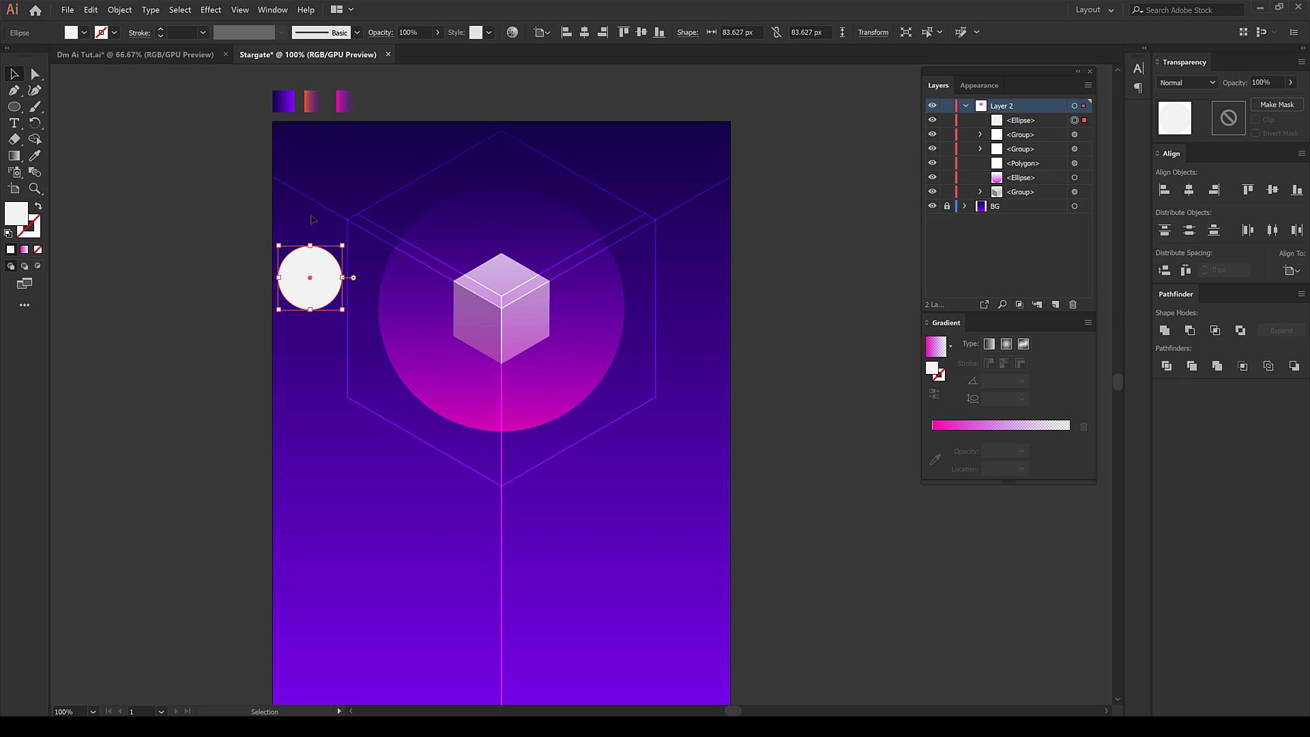
# Apply the orange gradient from the sample swatch above the artboard to the small circle with the Eyedropper
pyautogui.press('i')
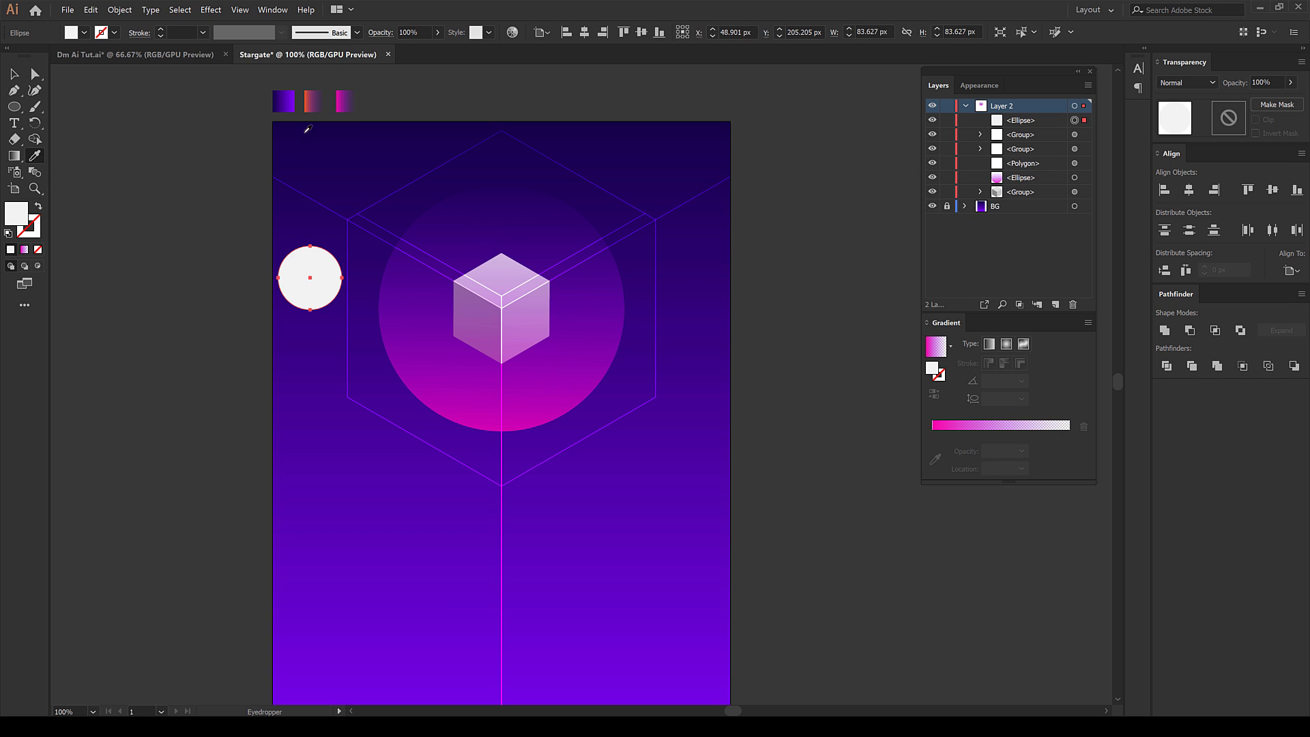
pyautogui.click(325, 99)
pyautogui.click(16, 74)
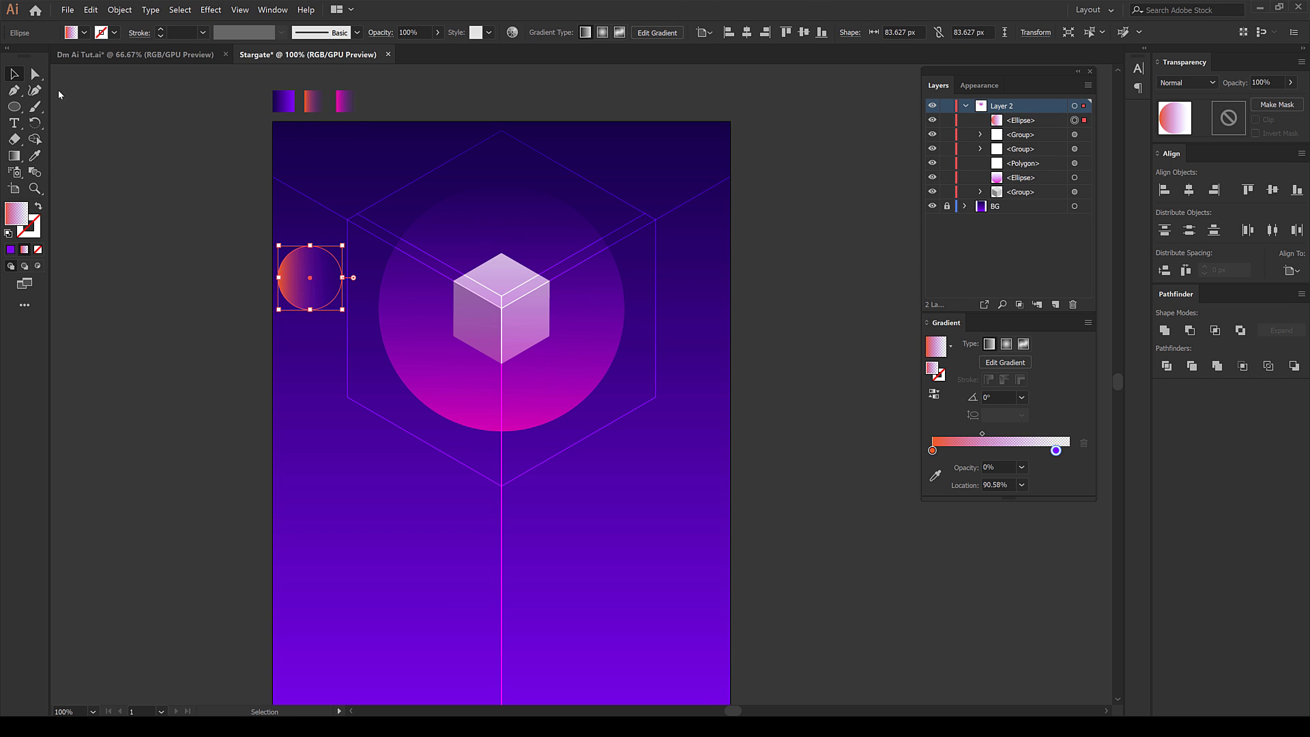
# Check the small circle's gradient stop colours and run the gradient vertically, with orange at the circle's base fading to transparent purple at its top
pyautogui.doubleClick(932, 450)
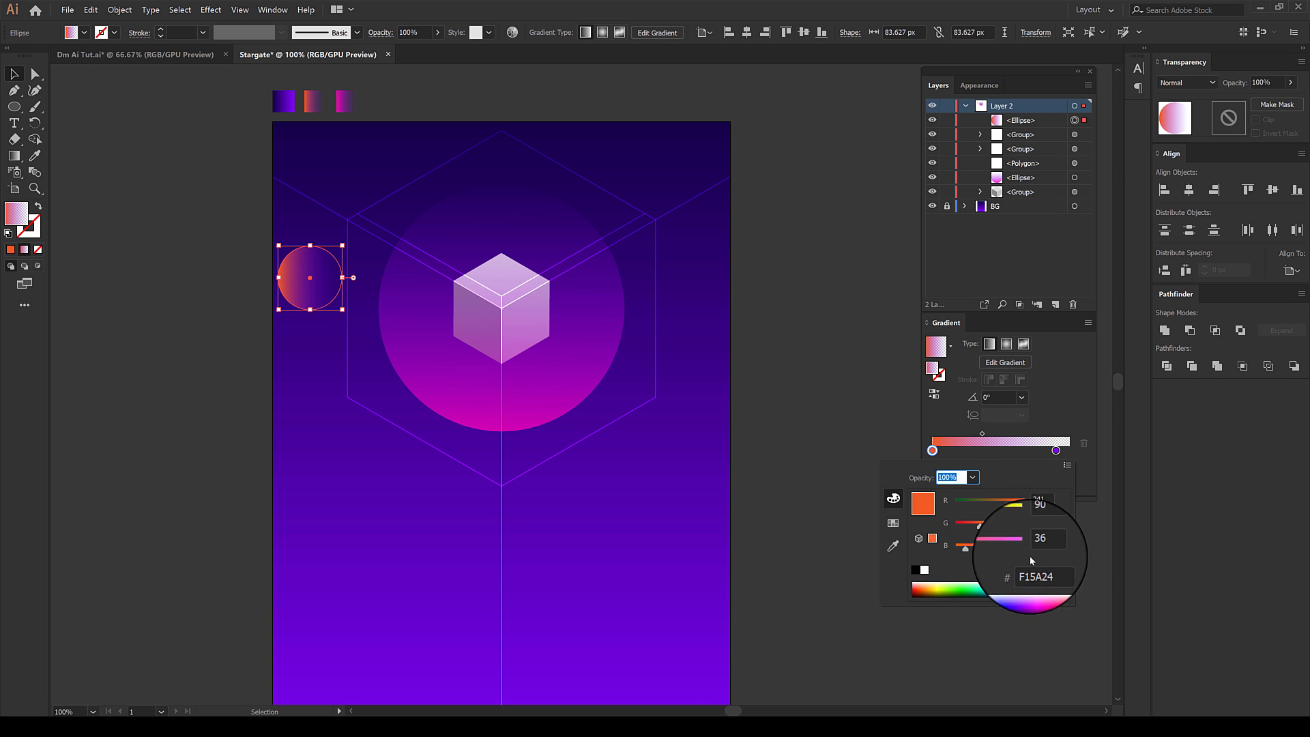
pyautogui.doubleClick(1056, 449)
pyautogui.click(1077, 486)
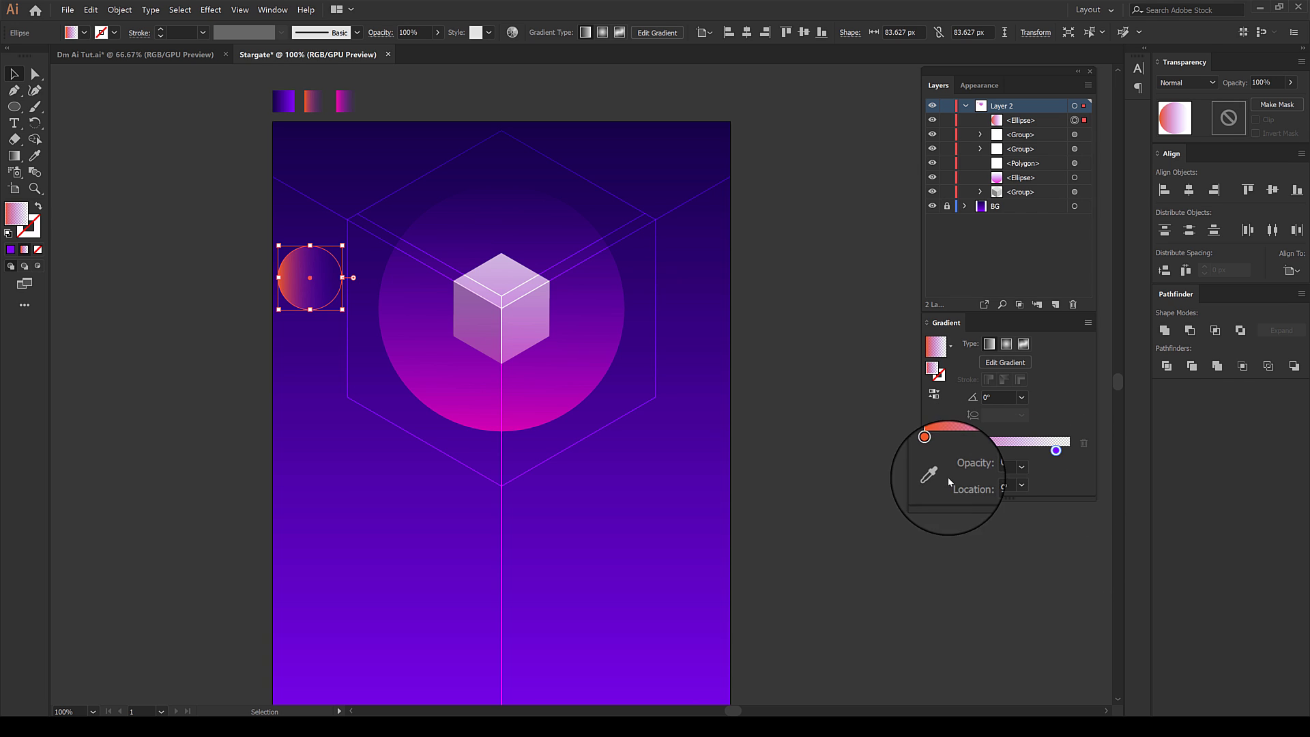
pyautogui.click(13, 156)
pyautogui.moveTo(311, 316); pyautogui.dragTo(311, 246)
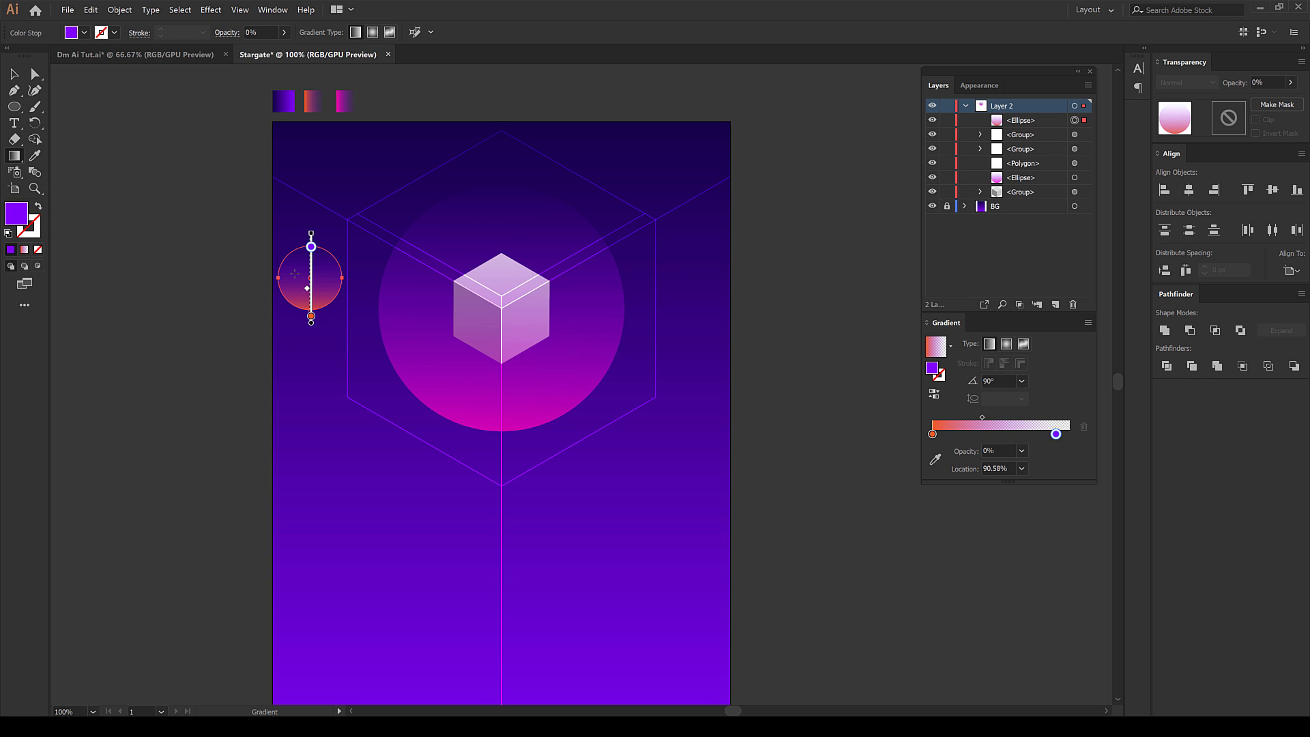
pyautogui.scroll(3, 294, 273)
pyautogui.moveTo(348, 407); pyautogui.dragTo(344, 431)
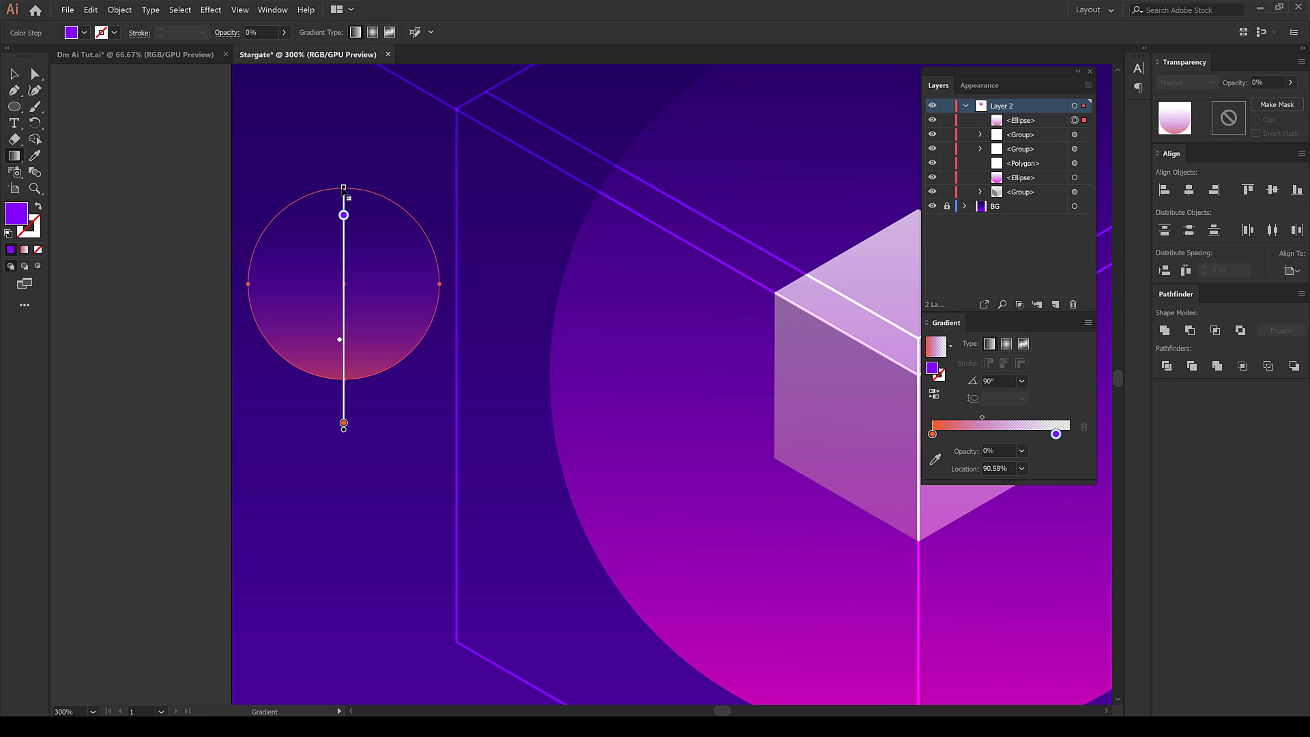
pyautogui.moveTo(344, 193); pyautogui.dragTo(343, 150)
pyautogui.click(14, 73)
pyautogui.click(168, 259)
pyautogui.scroll(-1, 168, 259)
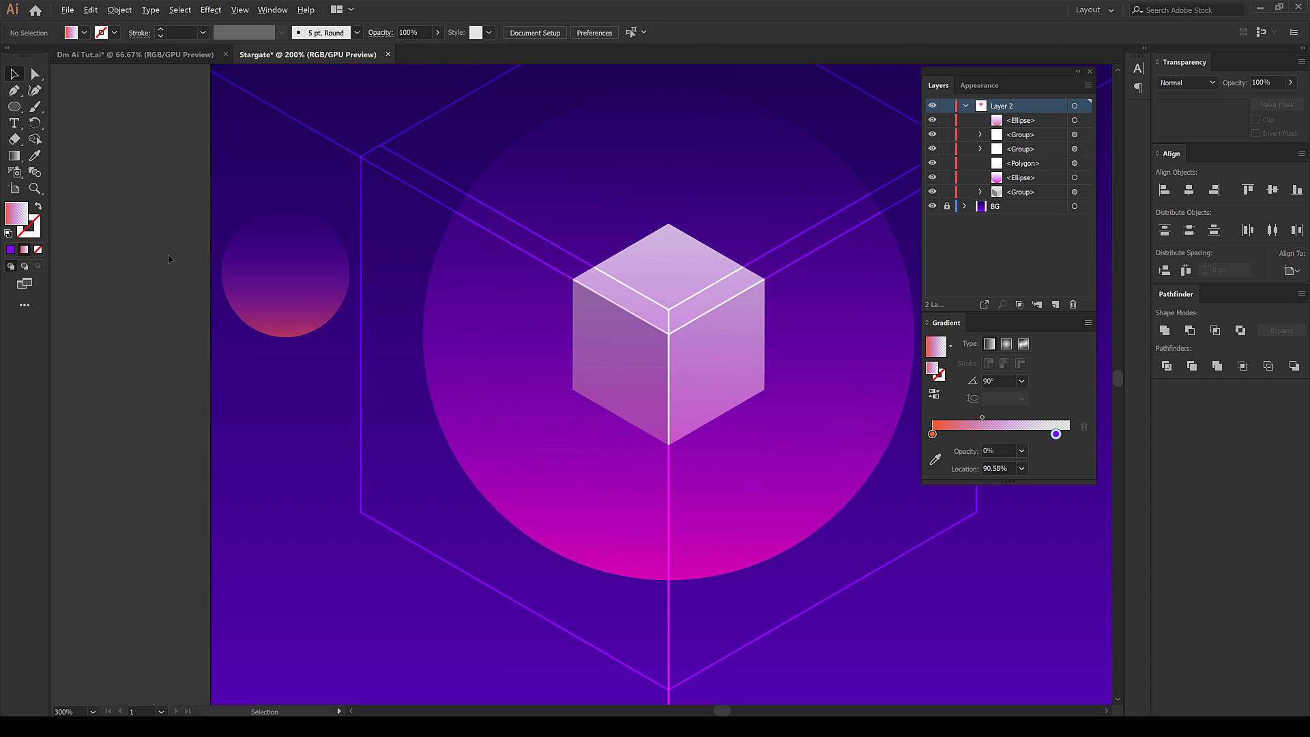
# Duplicate the orange gradient circle, scale the copy down and place it near the artboard's upper-right corner
pyautogui.scroll(-2, 168, 259)
pyautogui.scroll(-1, 169, 258)
pyautogui.moveTo(168, 259); pyautogui.dragTo(631, 240)
pyautogui.scroll(1, 243, 339)
pyautogui.hotkey('ctrl', 'shift', 'a')
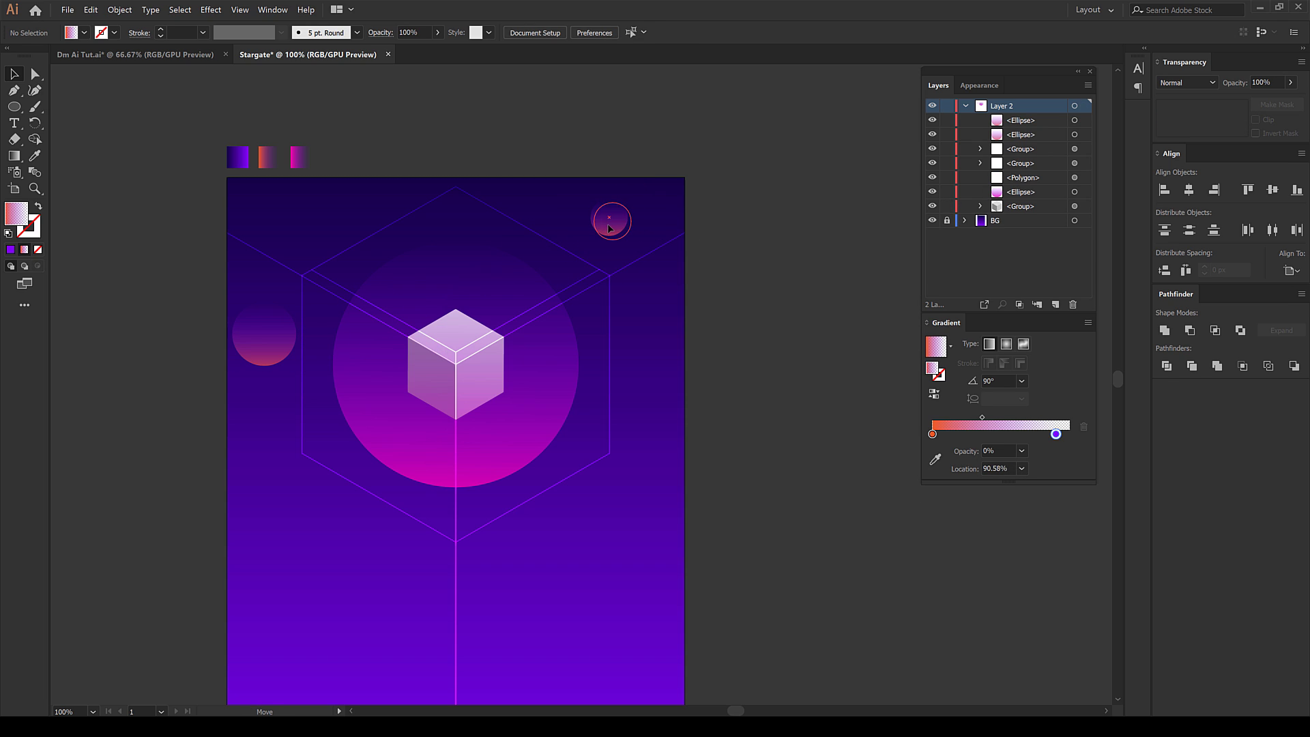
pyautogui.click(610, 228)
pyautogui.hotkey('ctrl', 'shift', 'a')
# Add an even smaller copy of the circle near the artboard's upper-left corner and shift the upper-right circle slightly down
pyautogui.click(610, 227)
pyautogui.moveTo(610, 225); pyautogui.dragTo(348, 203)
pyautogui.hotkey('ctrl', 'shift', 'a')
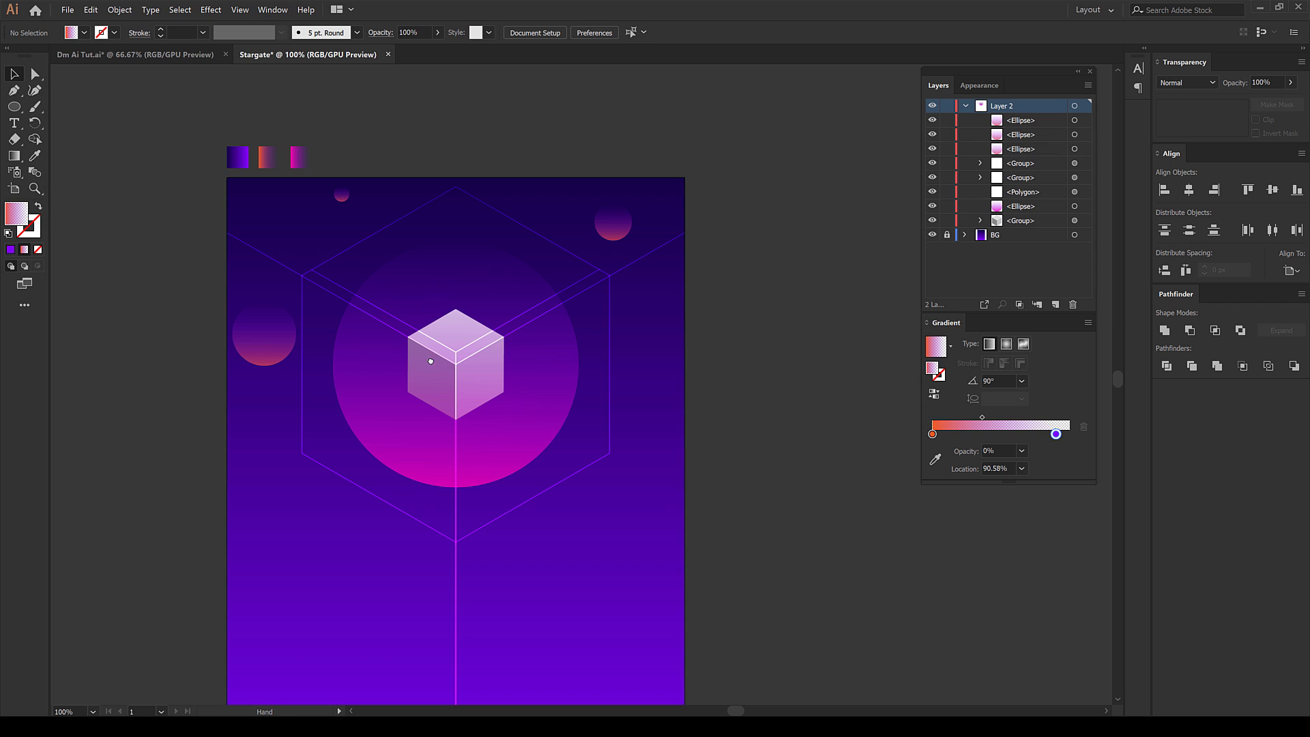
pyautogui.moveTo(430, 361); pyautogui.dragTo(456, 292)
pyautogui.moveTo(368, 132); pyautogui.dragTo(329, 141)
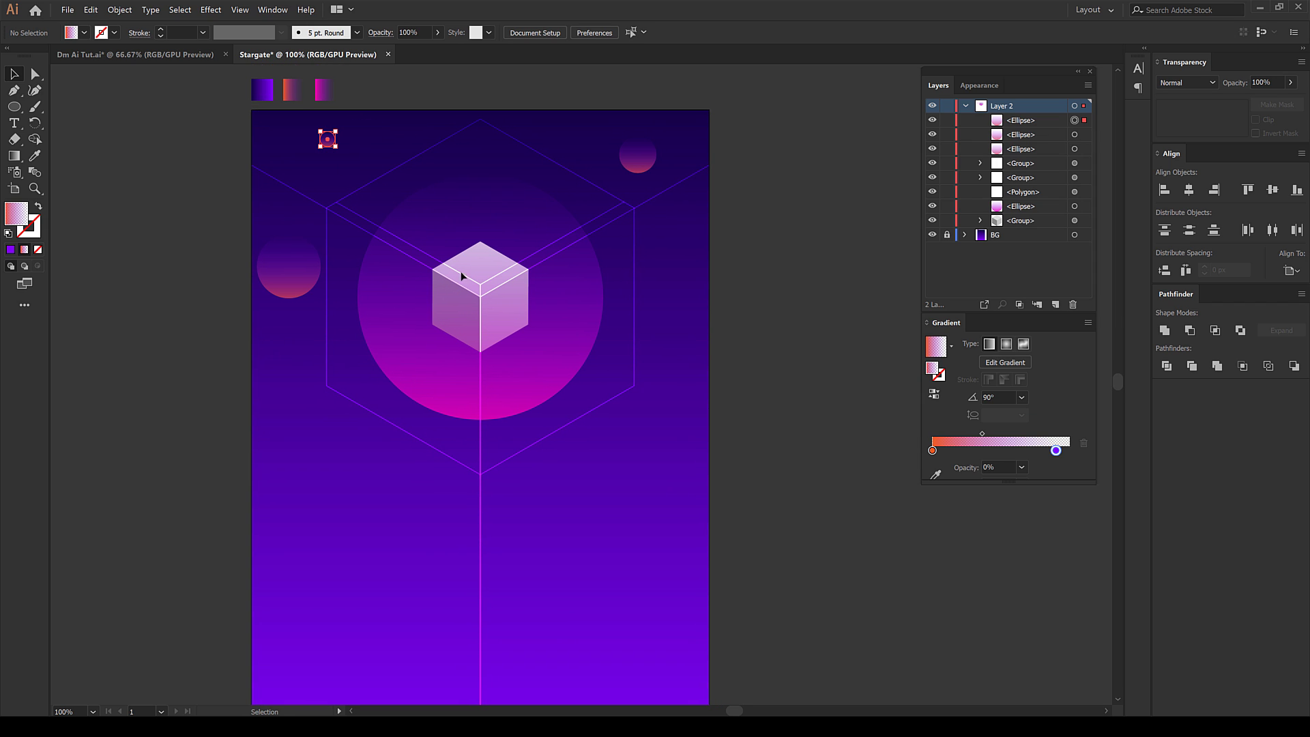
pyautogui.moveTo(637, 154); pyautogui.dragTo(638, 168)
pyautogui.hotkey('ctrl', 'shift', 'a')
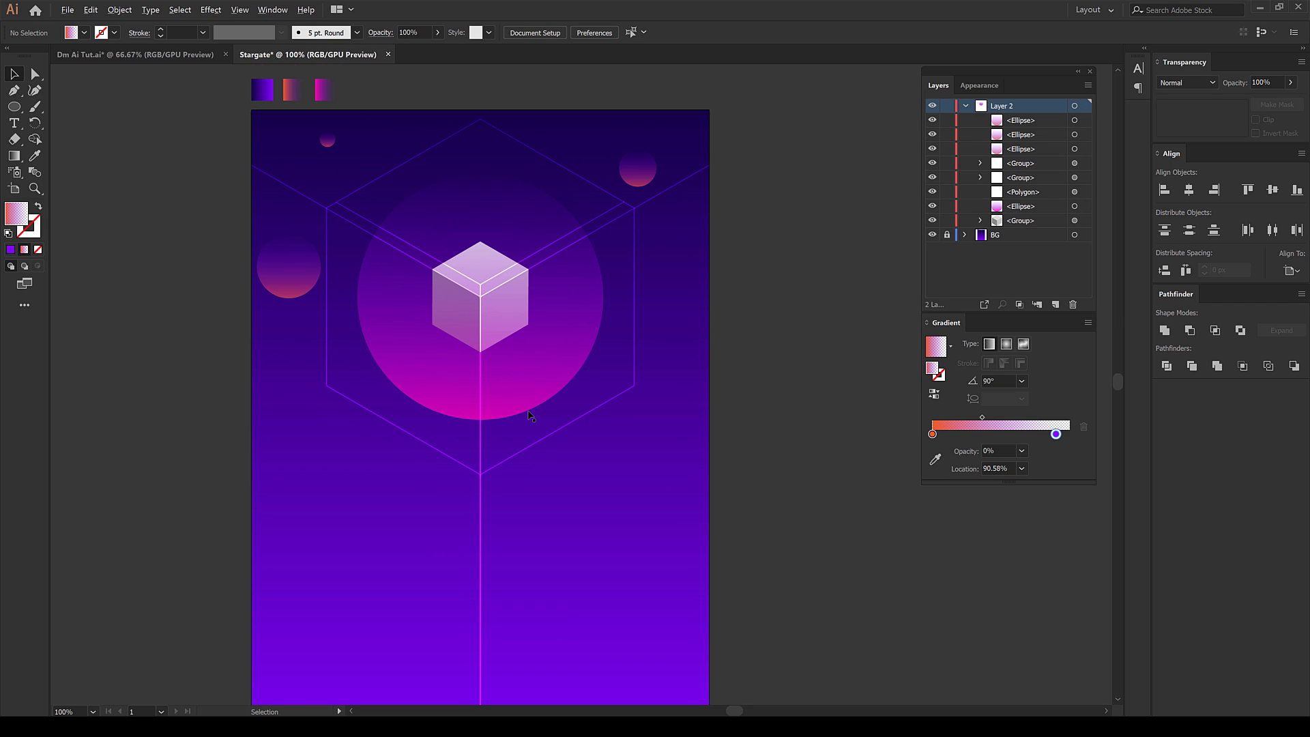
pyautogui.click(529, 415)
pyautogui.hotkey('ctrl', '-')
pyautogui.moveTo(528, 452); pyautogui.dragTo(576, 417)
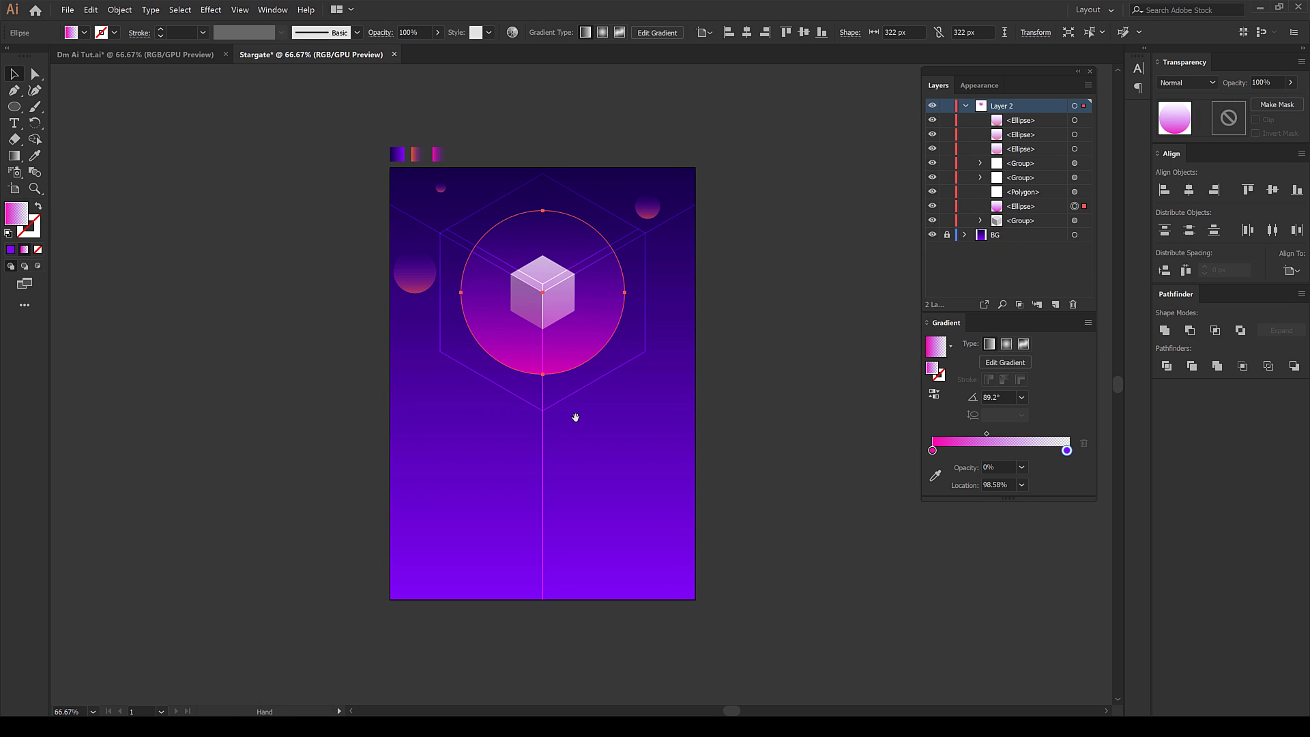
pyautogui.hotkey('ctrl', 'shift', 'a')
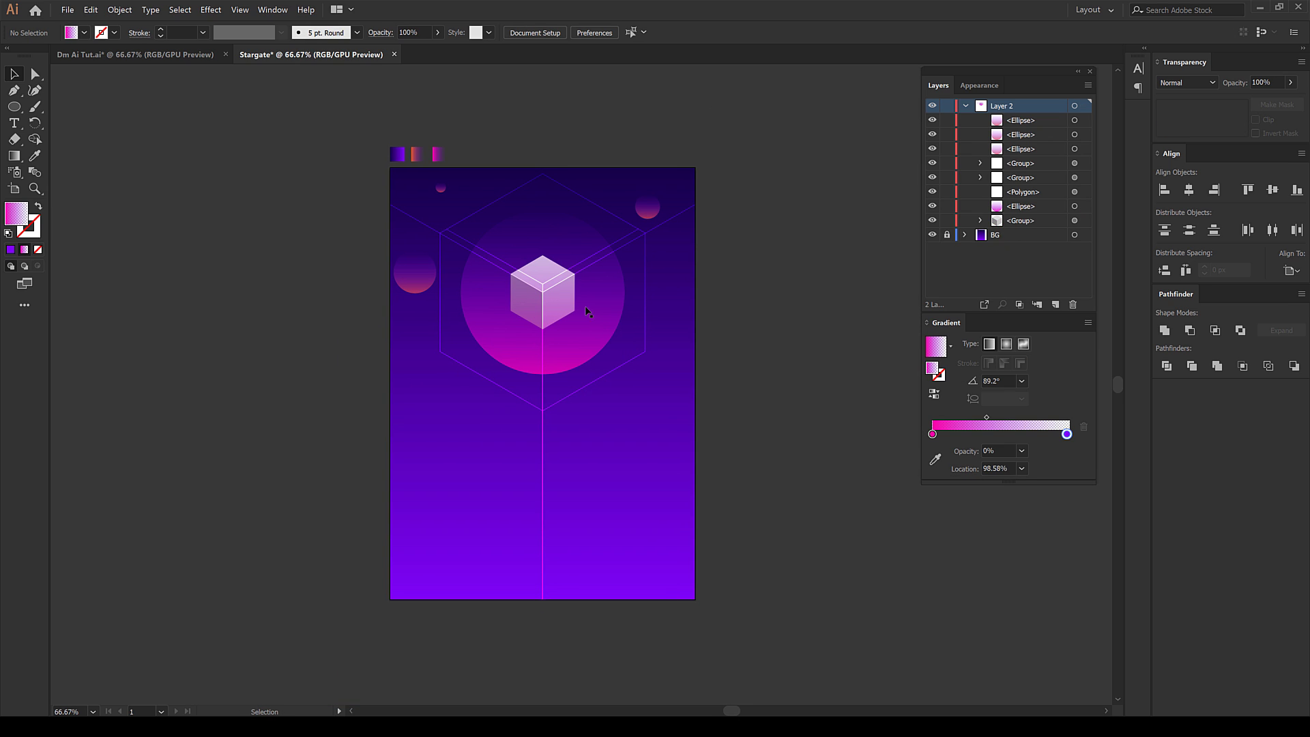
pyautogui.scroll(-1, 568, 299)
pyautogui.scroll(1, 571, 340)
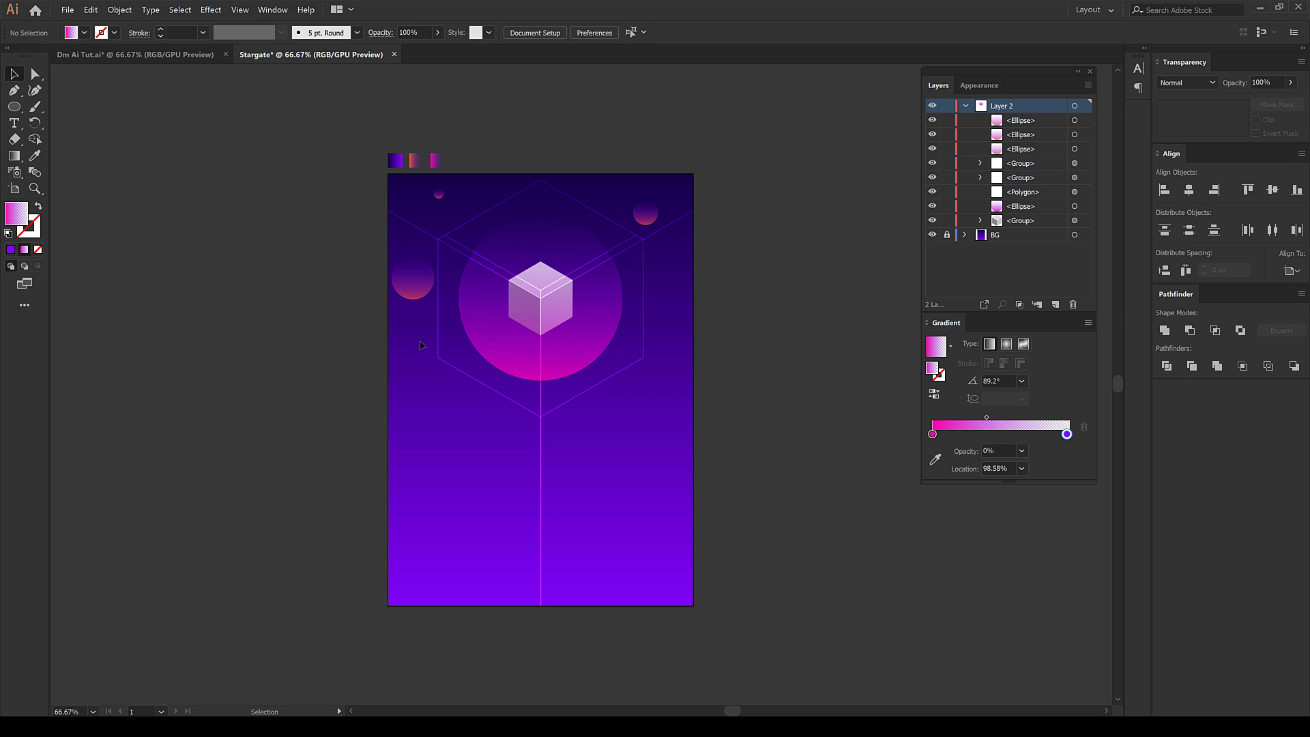
# Draw a closed white wavy hill shape about 745 x 364 px across the artboard's lower end with the Curvature tool, overlapping its side and bottom edges
pyautogui.moveTo(513, 479); pyautogui.dragTo(501, 428)
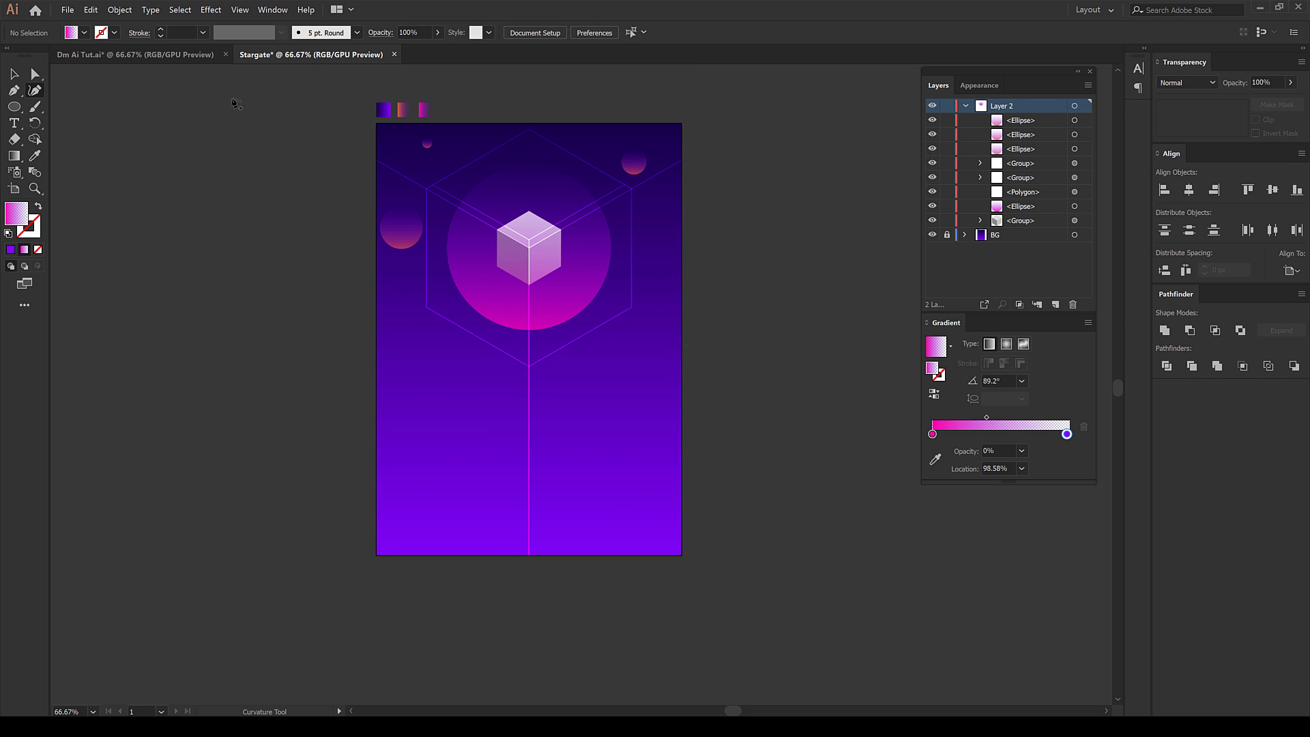
pyautogui.click(84, 33)
pyautogui.click(113, 96)
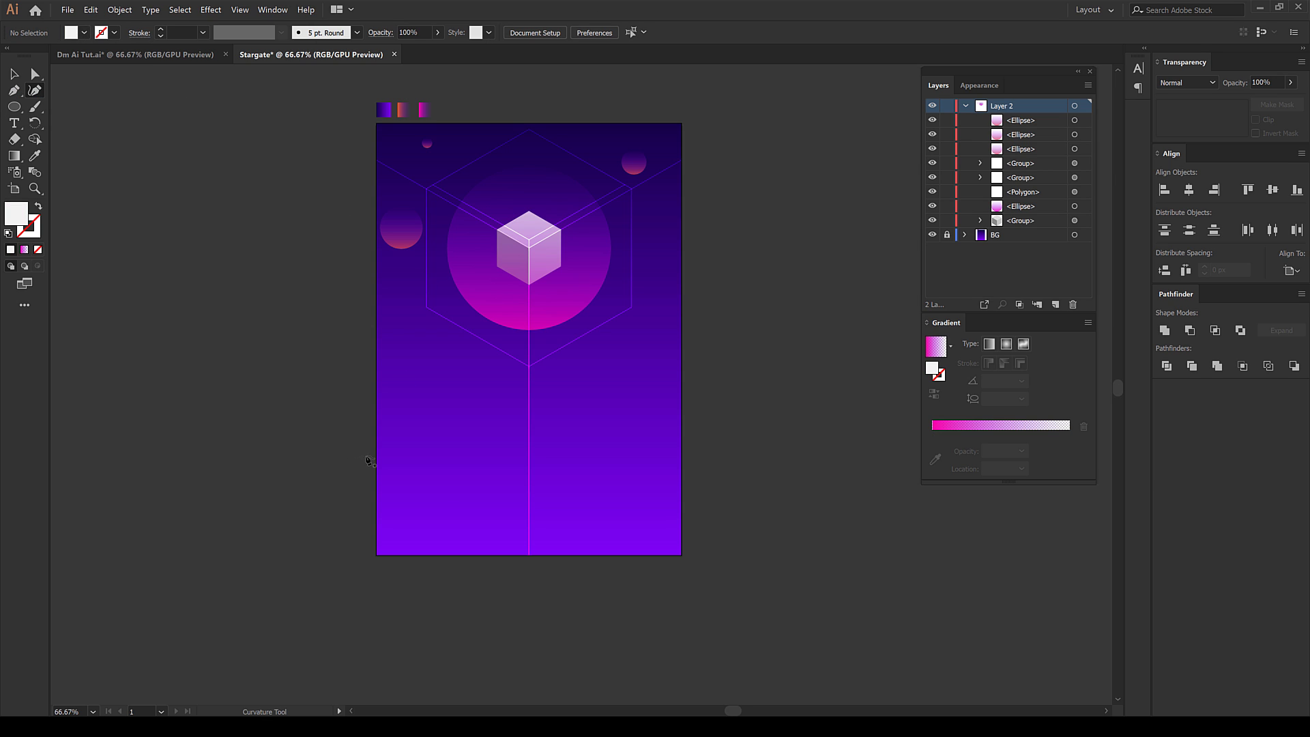
pyautogui.scroll(1, 444, 503)
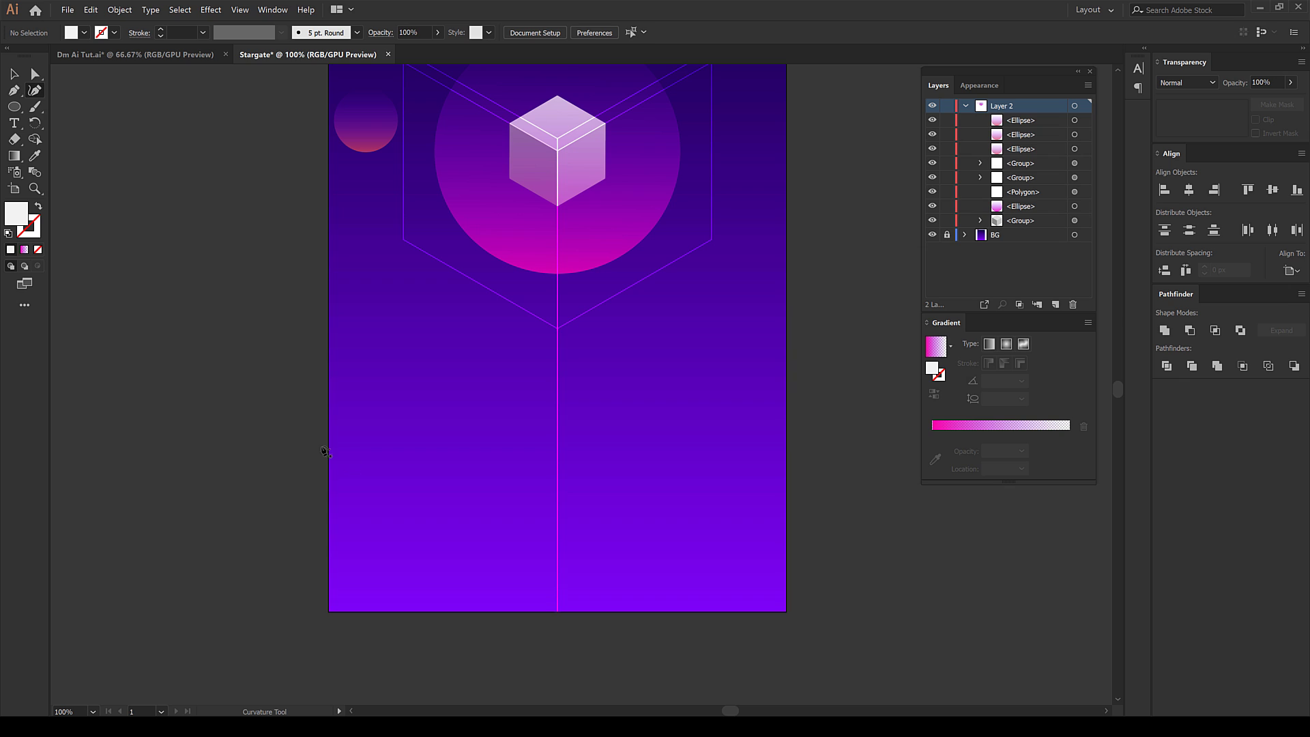
pyautogui.click(314, 461)
pyautogui.click(389, 513)
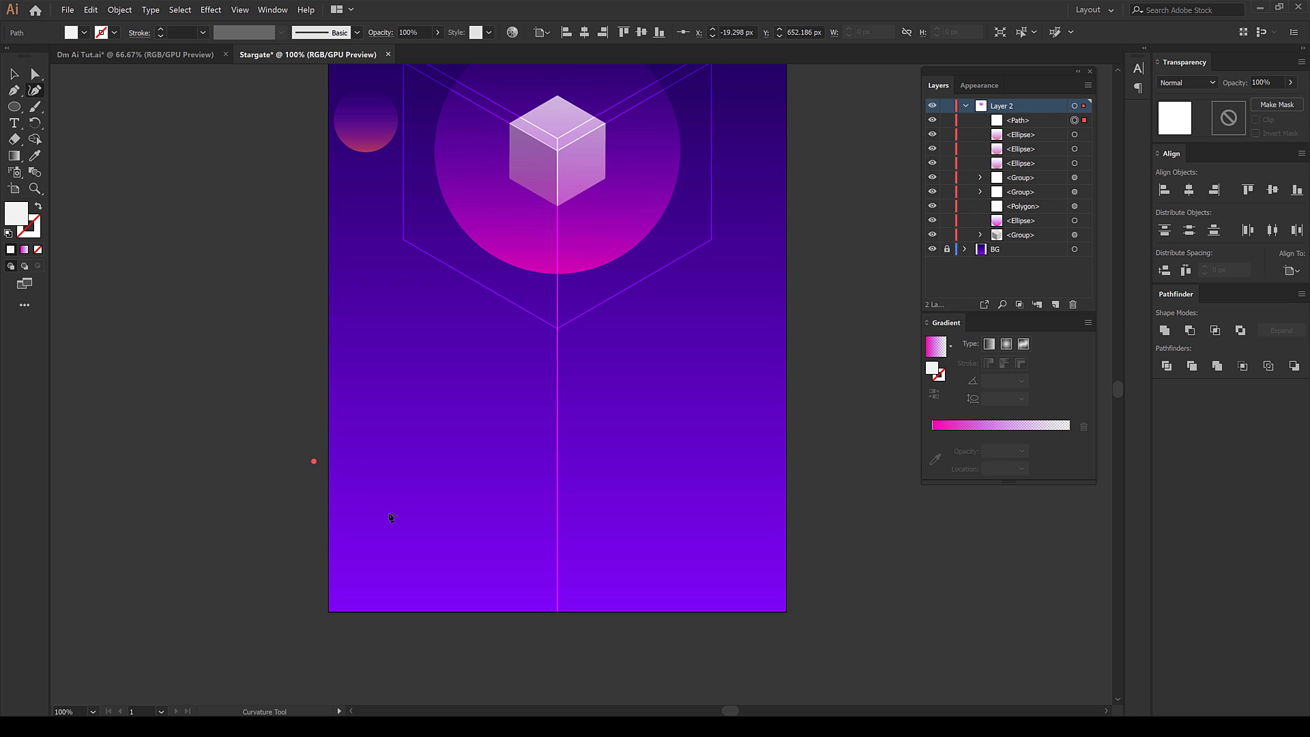
pyautogui.click(414, 554)
pyautogui.click(525, 538)
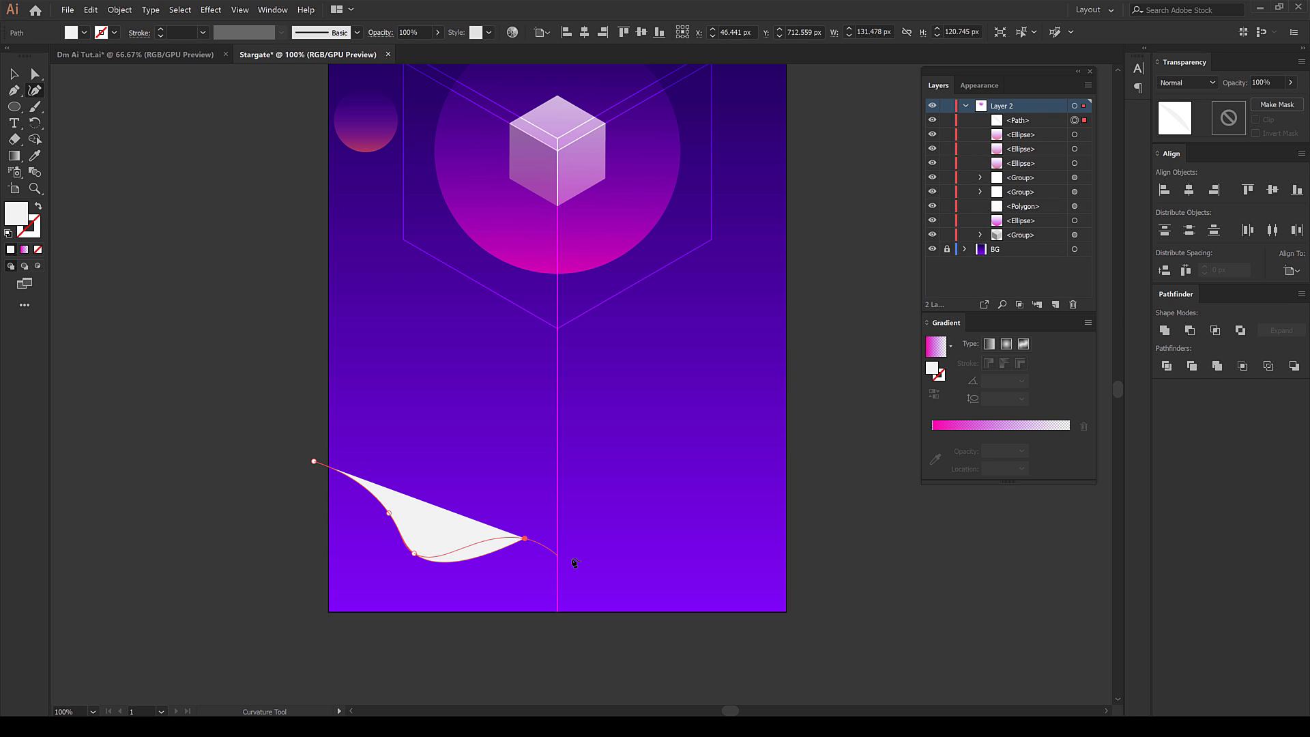
pyautogui.click(574, 559)
pyautogui.click(650, 538)
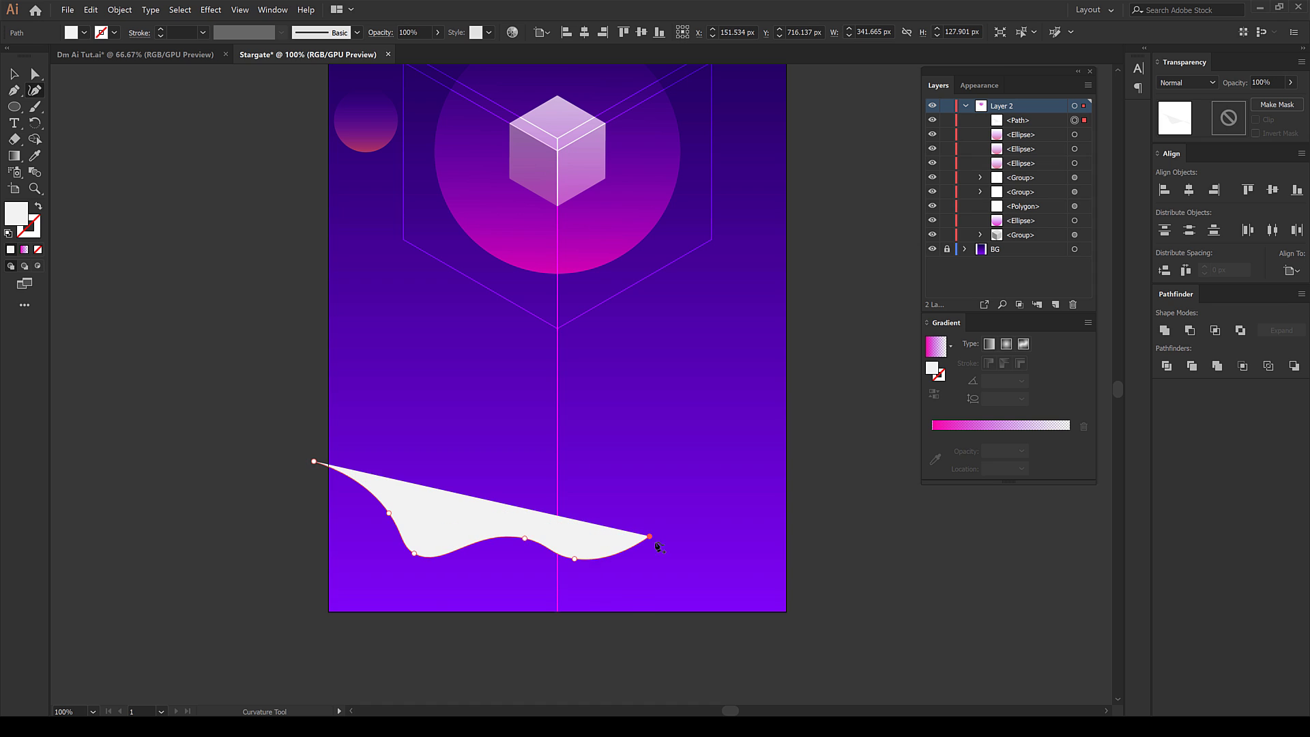
pyautogui.click(735, 549)
pyautogui.click(801, 479)
pyautogui.click(803, 628)
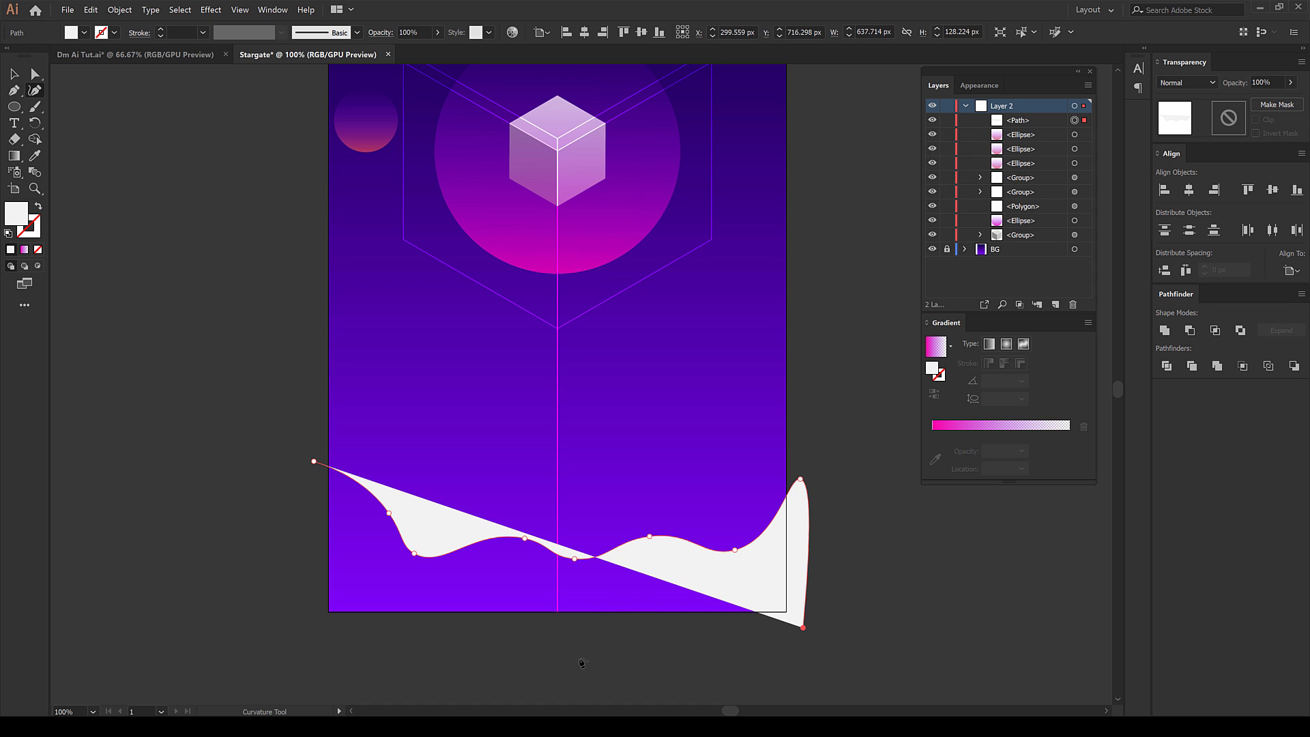
pyautogui.click(263, 640)
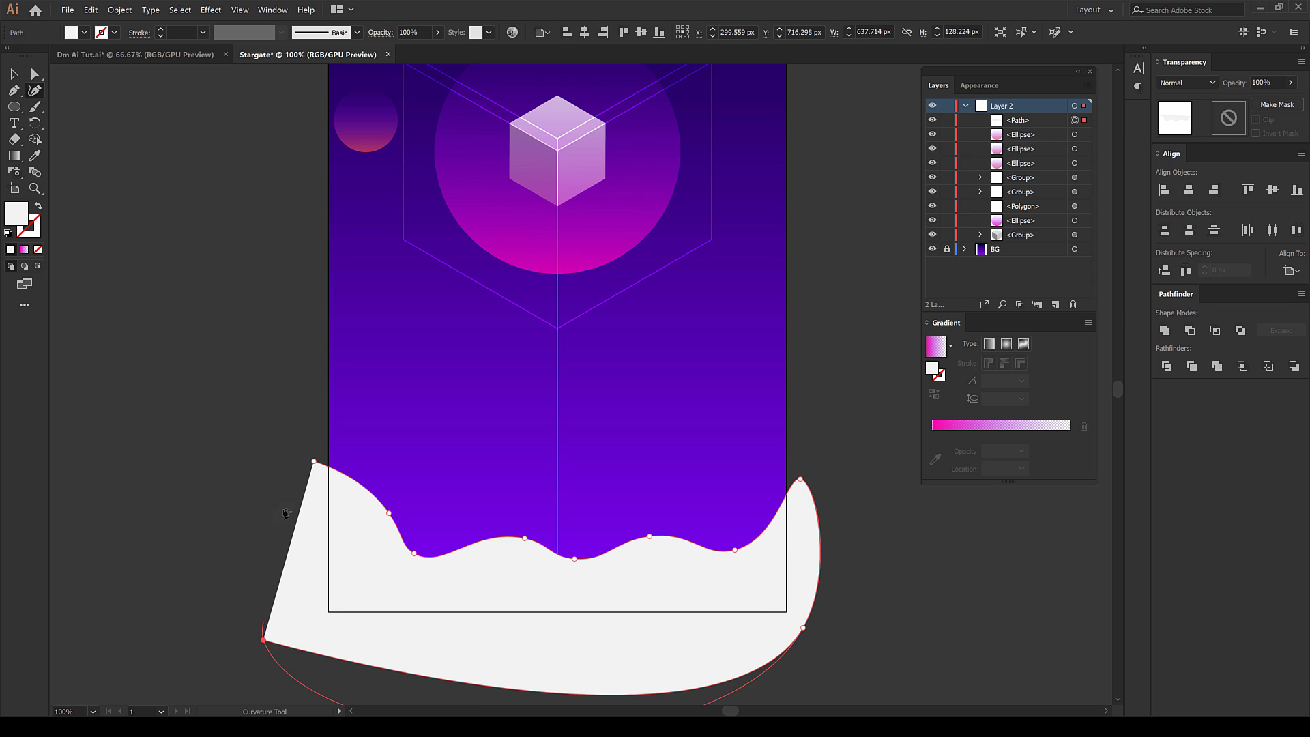
pyautogui.click(314, 463)
pyautogui.press('v')
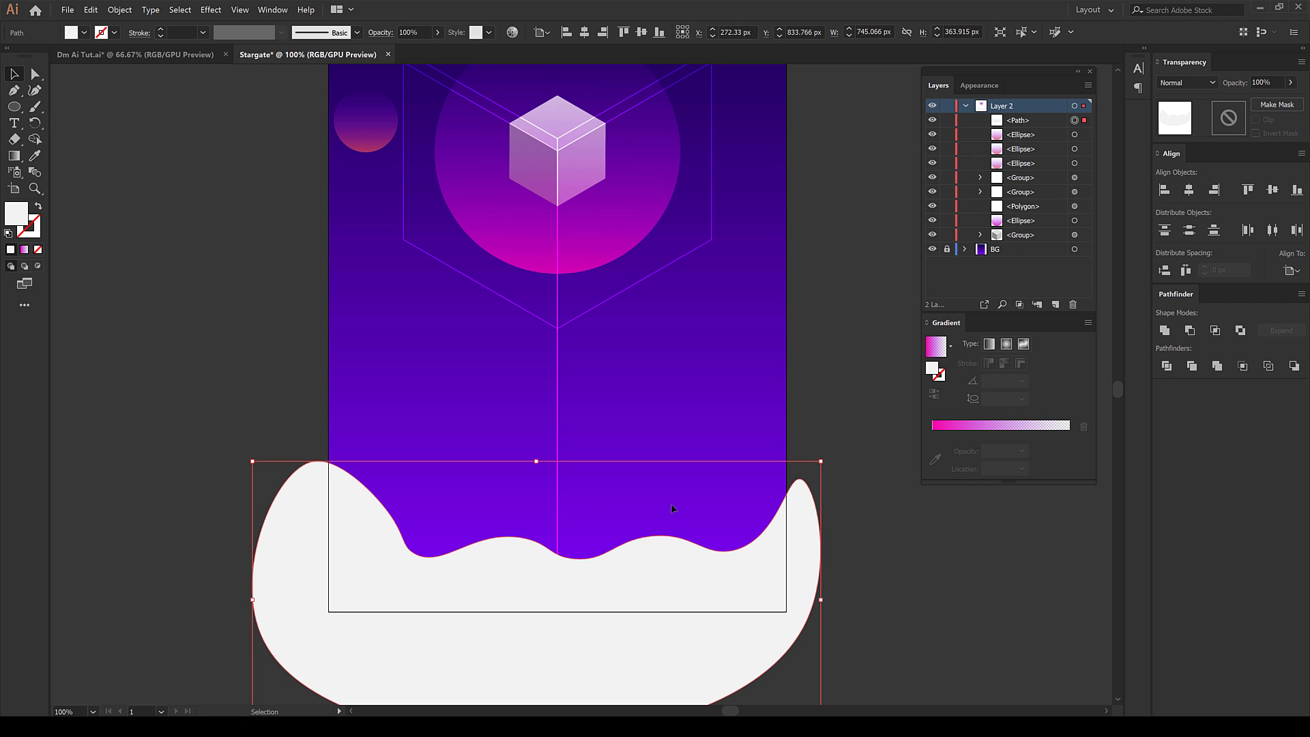
pyautogui.click(841, 527)
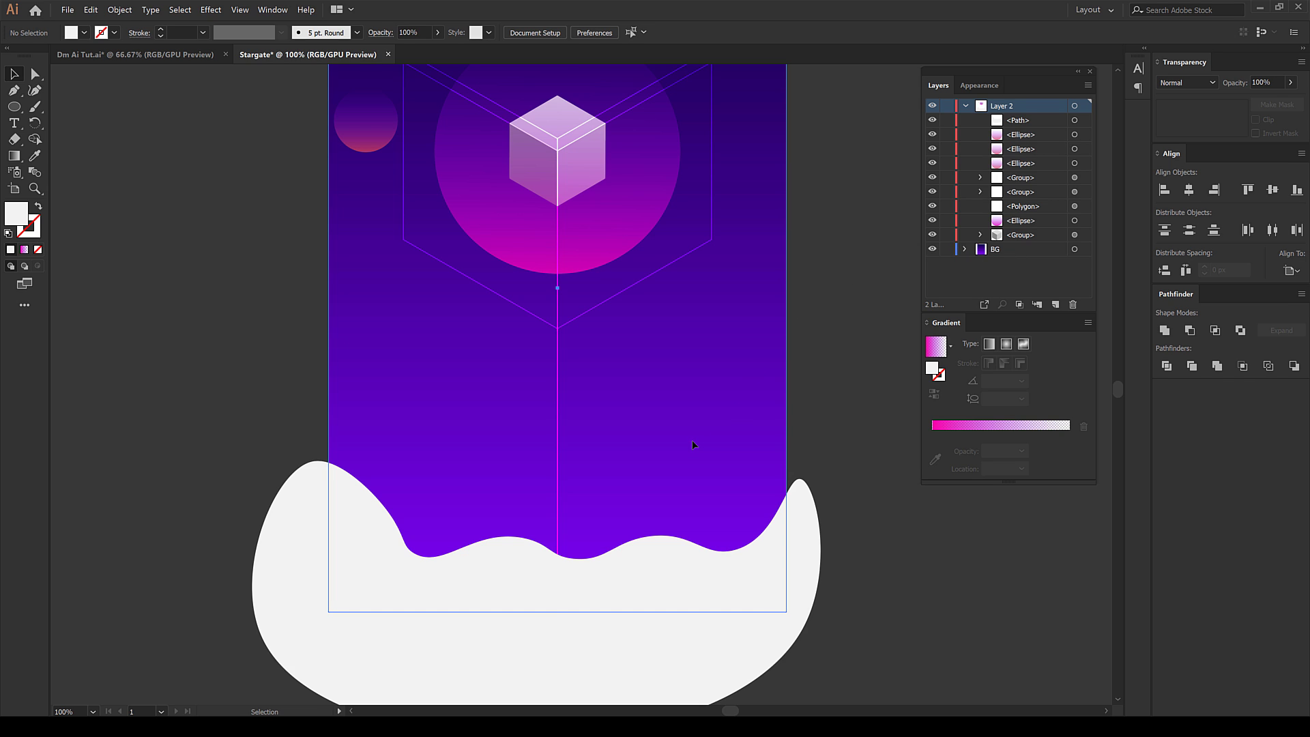
# Trim the parts of the white wave that extend beyond the background rectangle with the Shape Builder
pyautogui.click(709, 458)
pyautogui.keyDown('shift'); pyautogui.click(554, 661); pyautogui.keyUp('shift')
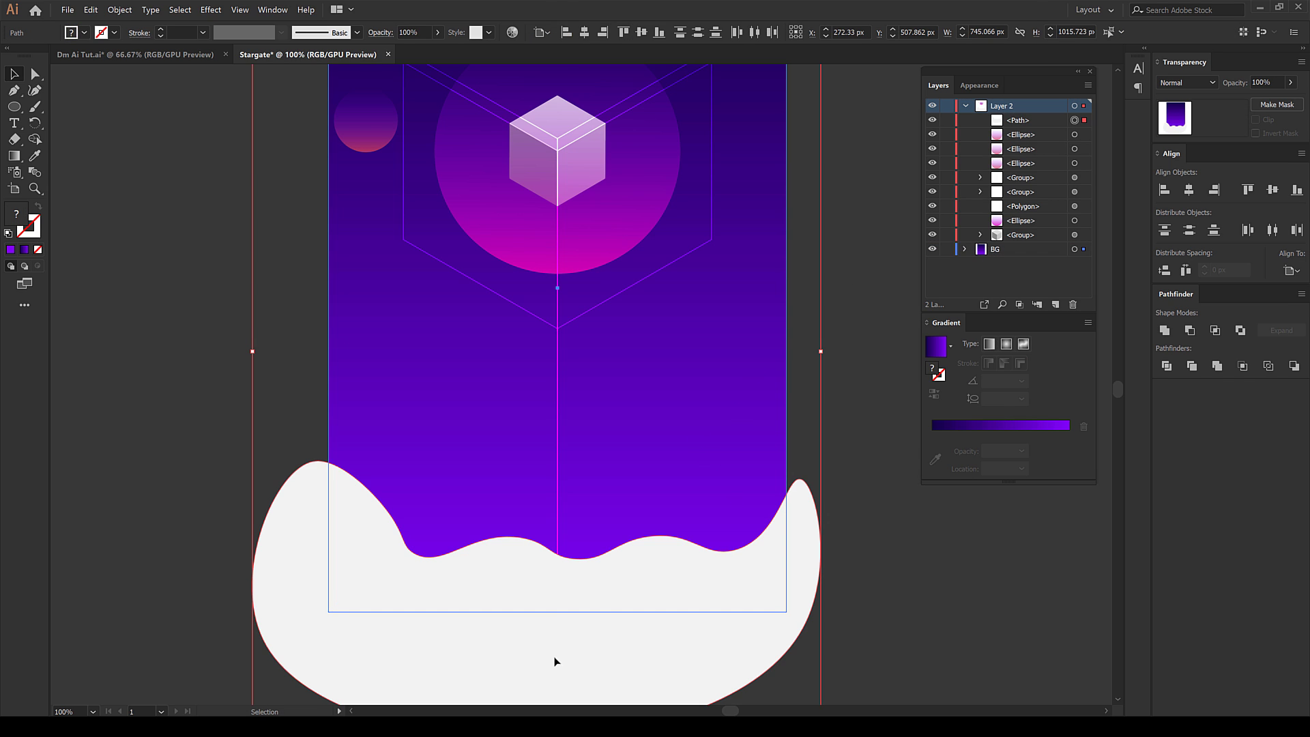
pyautogui.hotkey('shift', 'm')
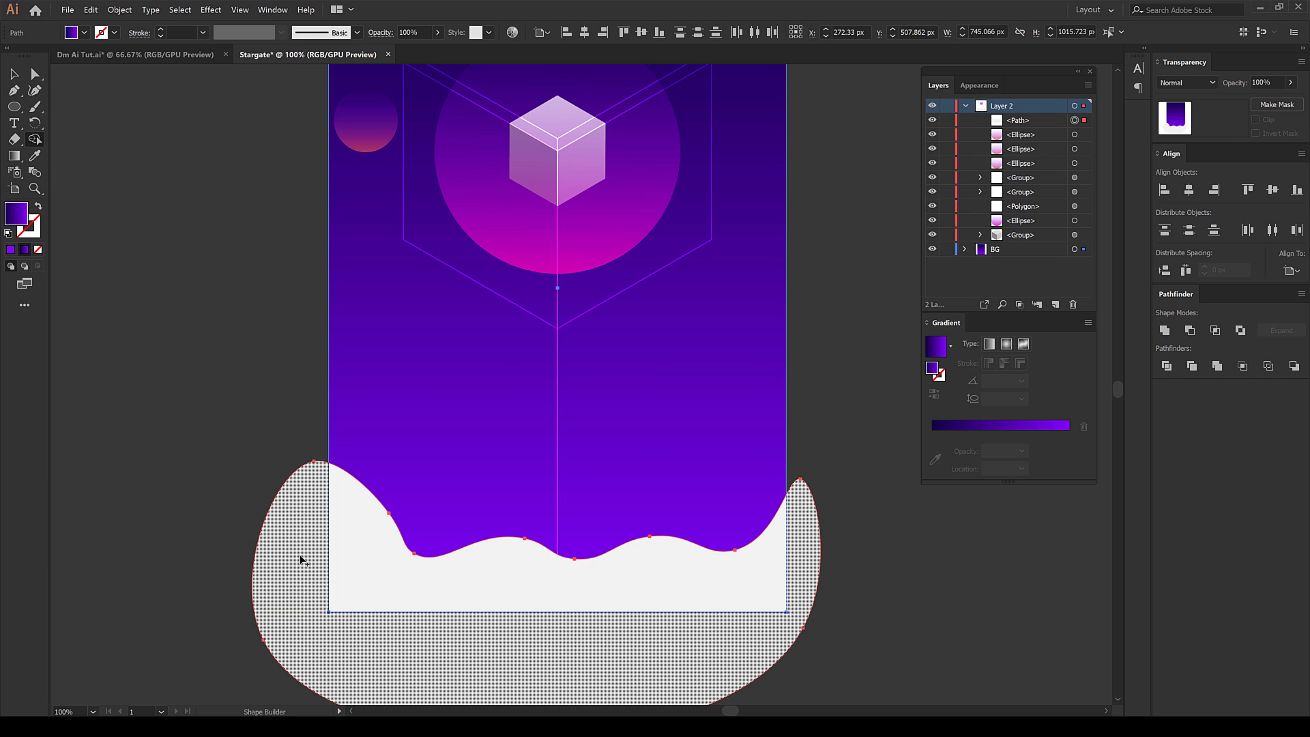
pyautogui.keyDown('alt'); pyautogui.click(300, 559); pyautogui.keyUp('alt')
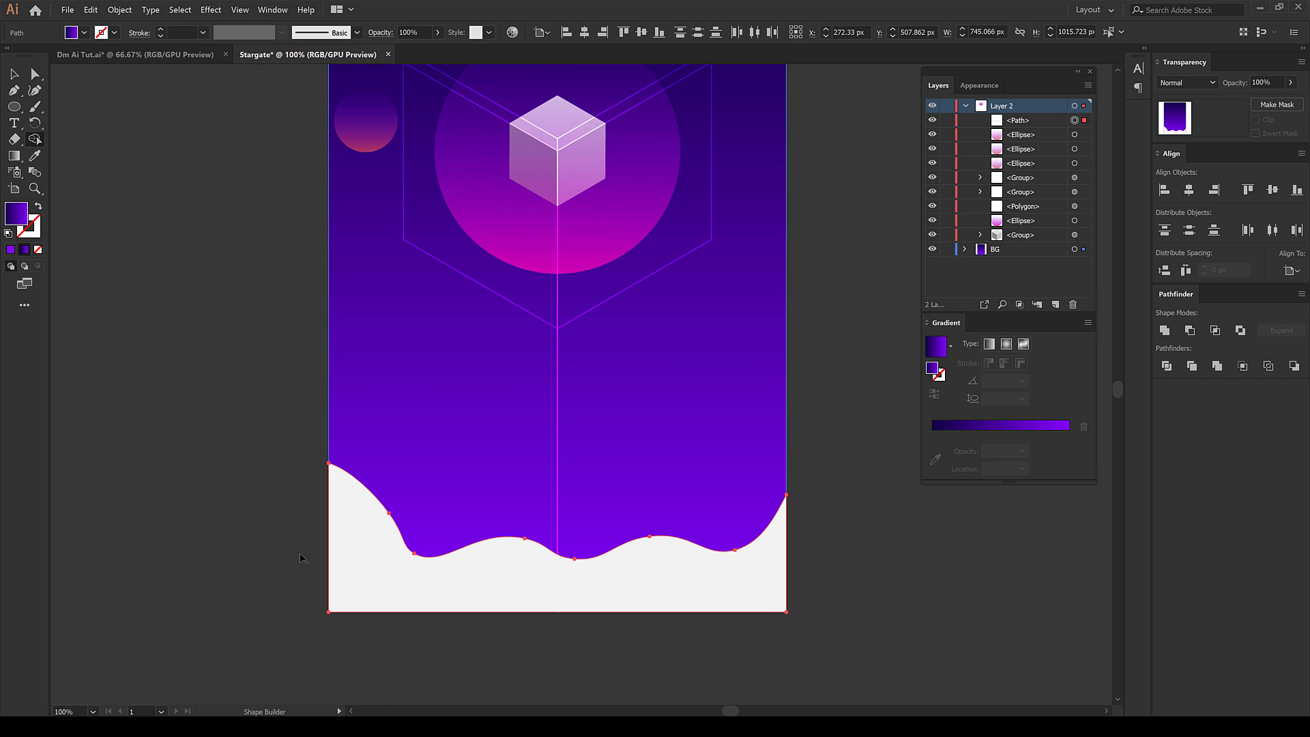
pyautogui.click(14, 73)
pyautogui.click(158, 214)
pyautogui.hotkey('ctrl', '-')
pyautogui.moveTo(251, 329); pyautogui.dragTo(277, 365)
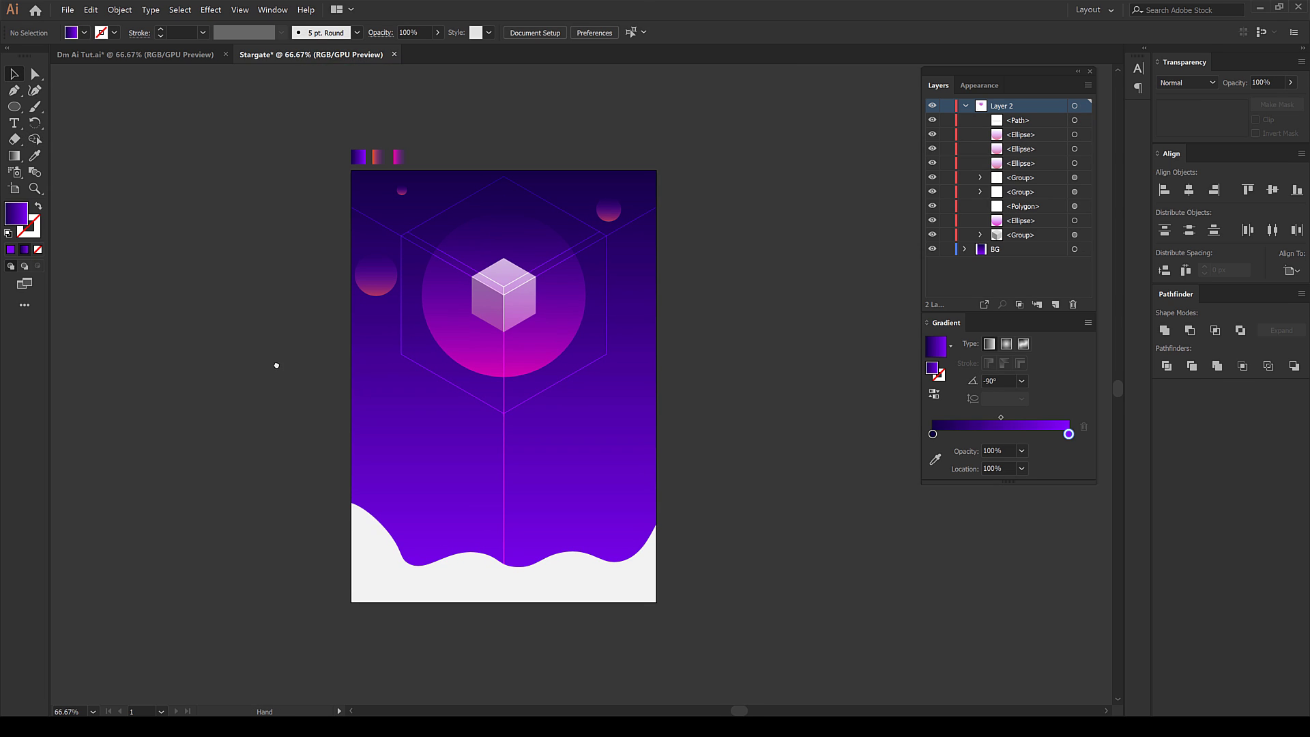
# Fill the trimmed wave with the background's purple gradient using the Eyedropper
pyautogui.click(384, 554)
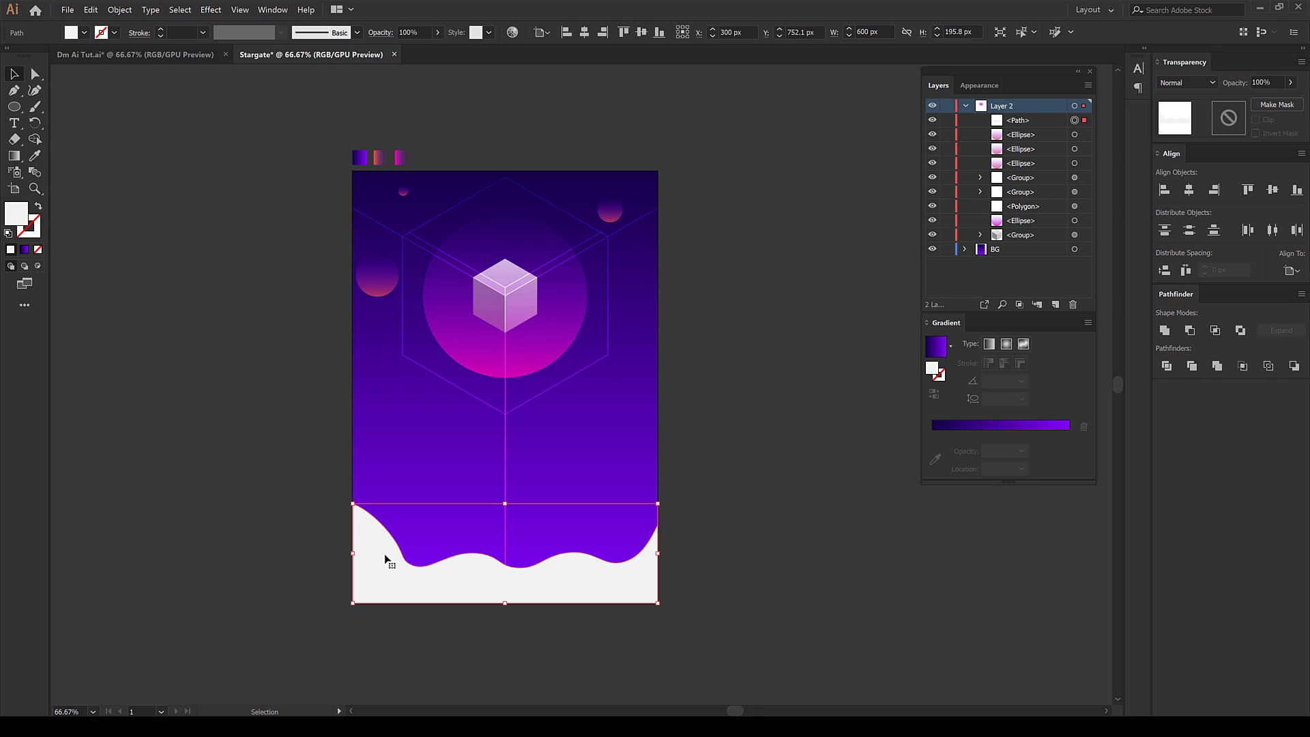
pyautogui.press('i')
pyautogui.click(544, 459)
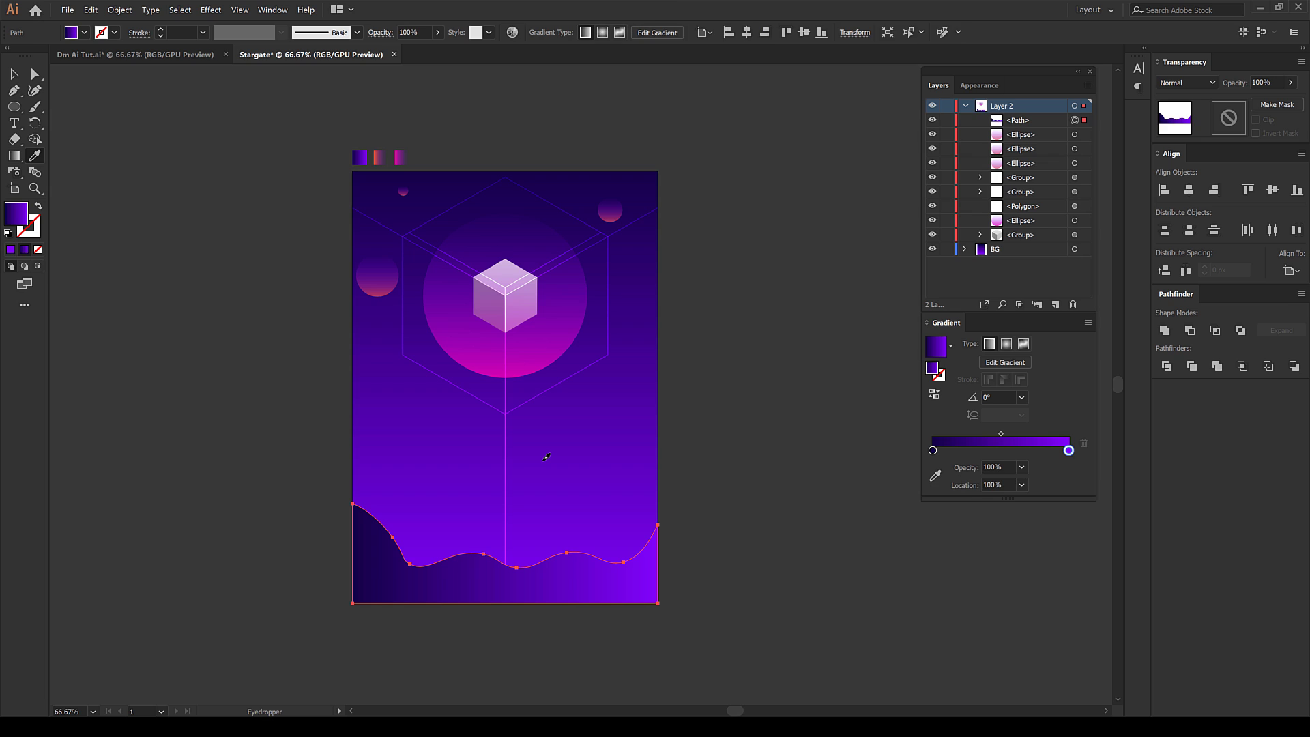
# Run the wave's gradient vertically at about -89.7°, dark at the crest, with the bright purple stop at 76.74%
pyautogui.press('g')
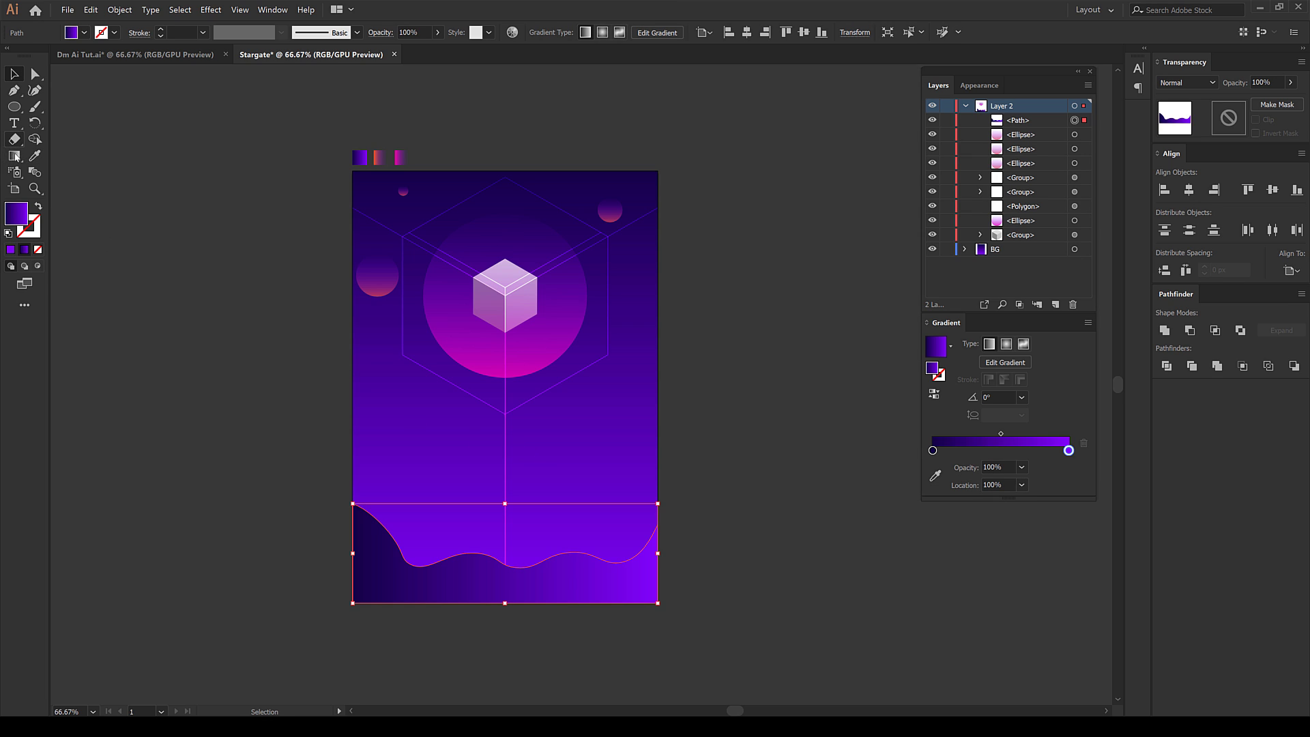
pyautogui.moveTo(493, 532); pyautogui.dragTo(492, 655)
pyautogui.scroll(1, 496, 553)
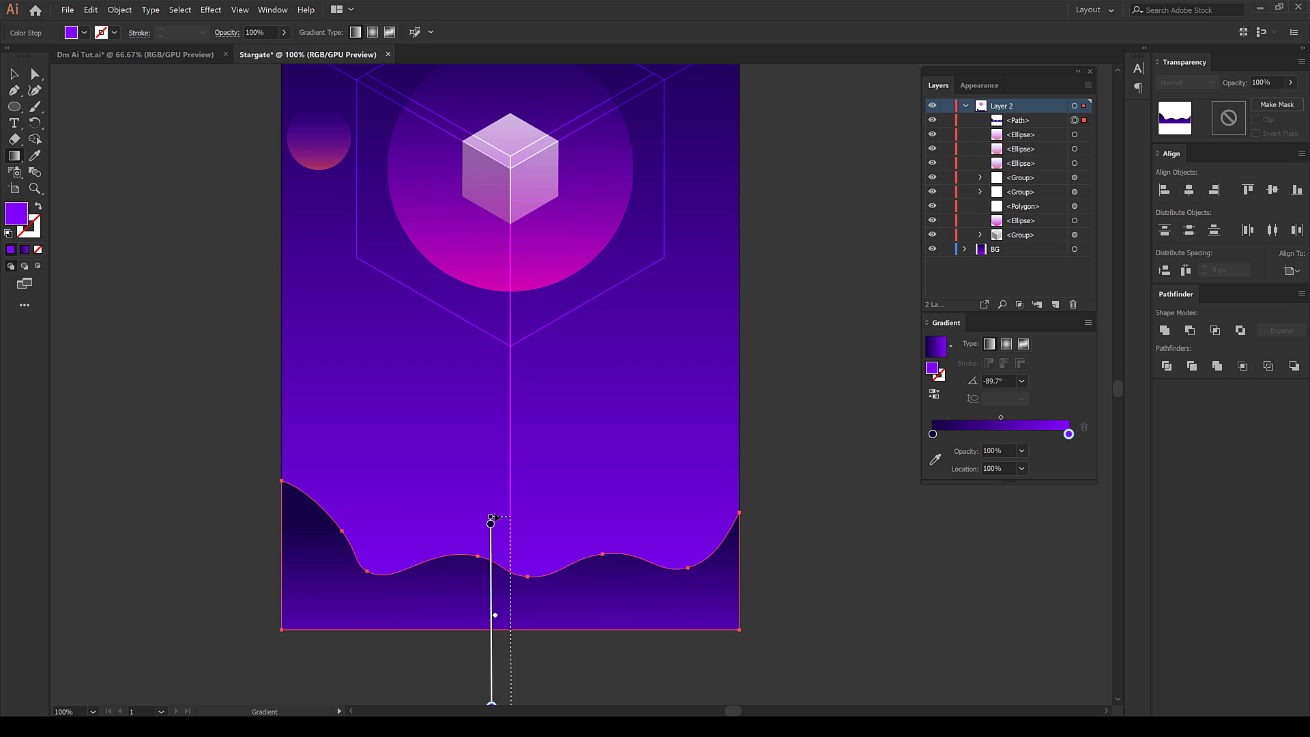
pyautogui.moveTo(492, 539)
pyautogui.mouseDown()
pyautogui.moveTo(491, 504)
pyautogui.moveTo(513, 505)
pyautogui.mouseUp()
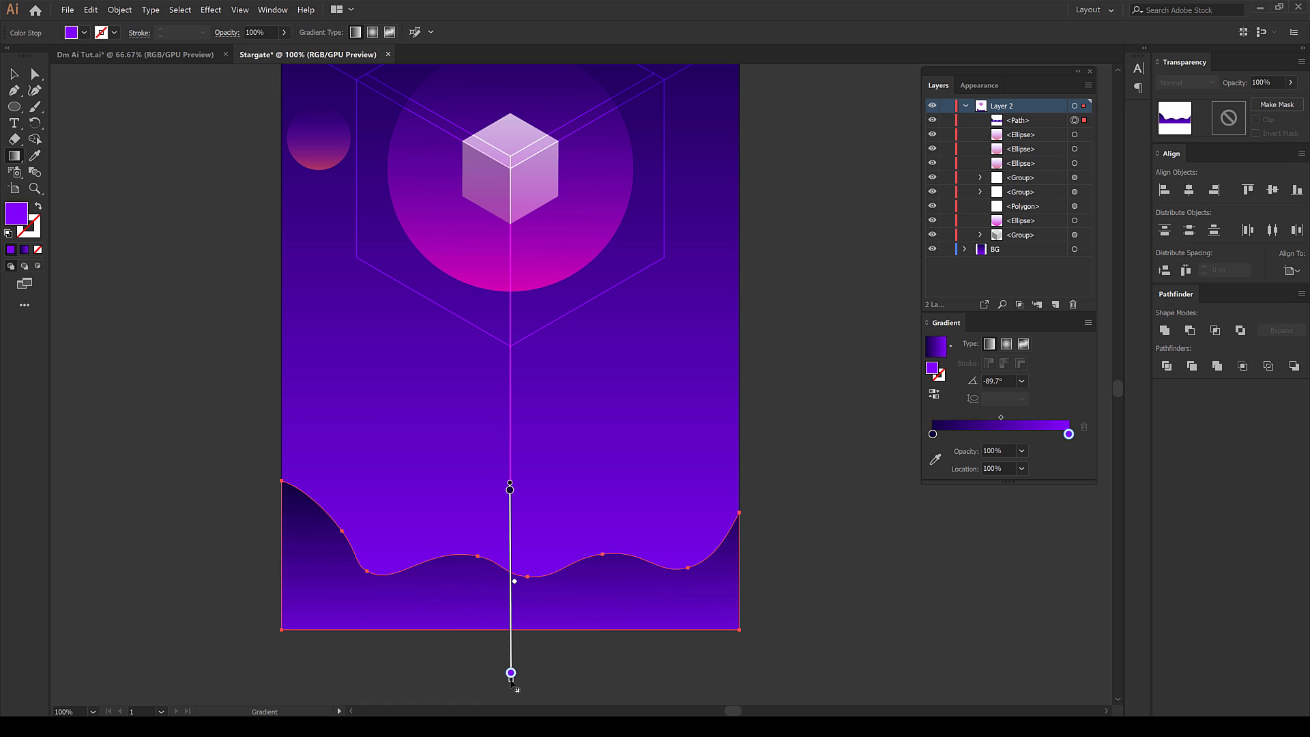
pyautogui.moveTo(511, 676)
pyautogui.mouseDown()
pyautogui.moveTo(511, 700)
pyautogui.moveTo(511, 606)
pyautogui.moveTo(511, 629)
pyautogui.mouseUp()
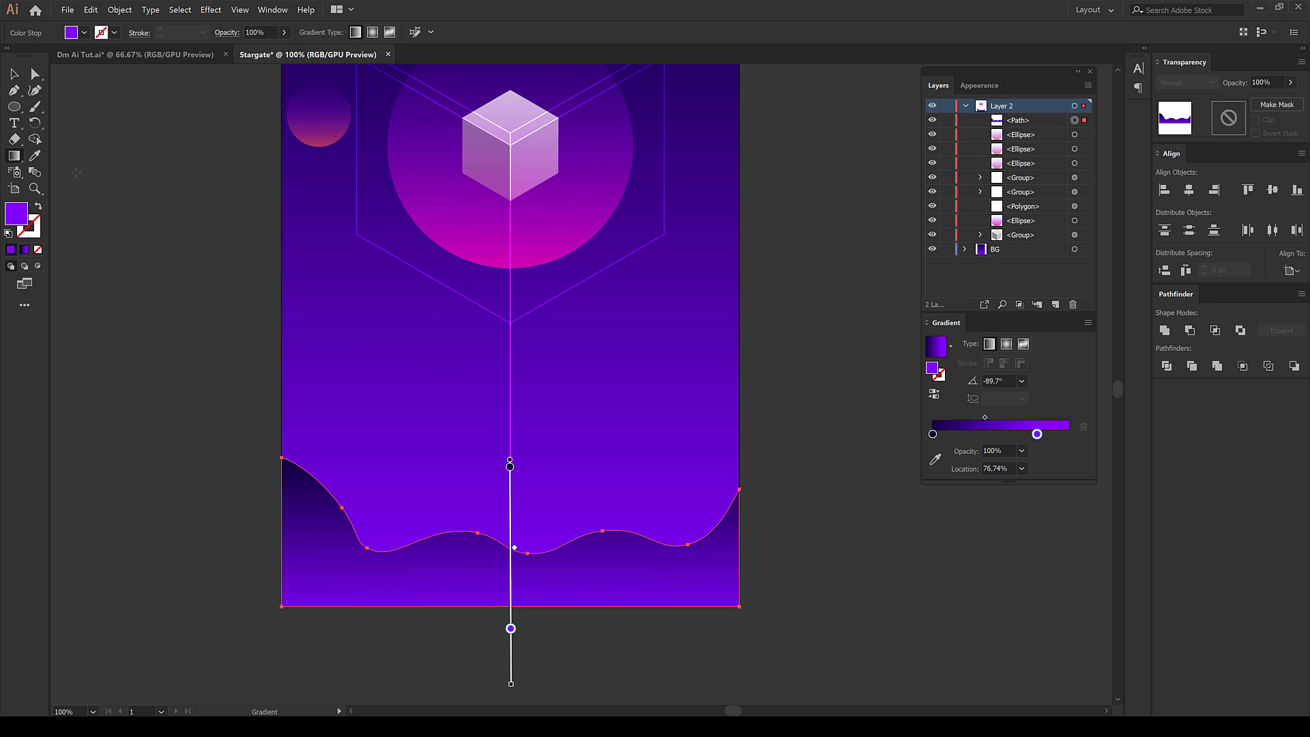
pyautogui.click(15, 77)
pyautogui.click(159, 253)
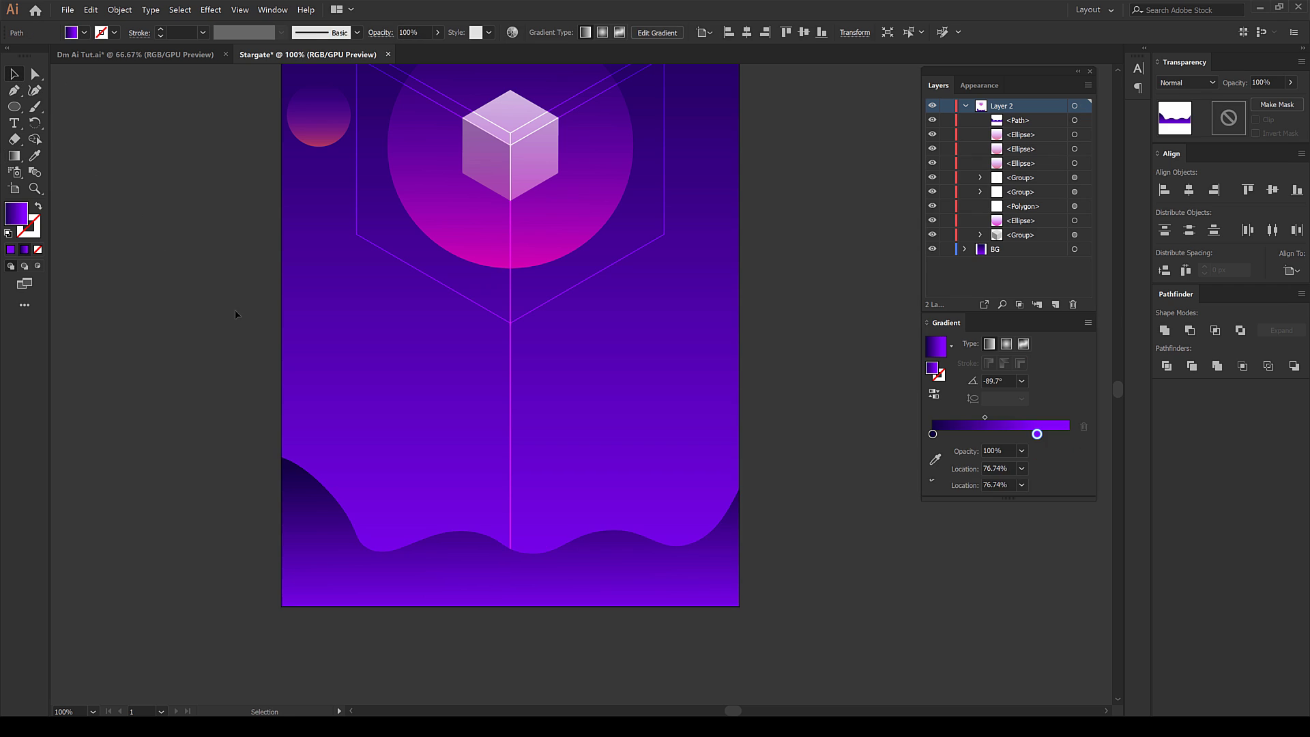
pyautogui.moveTo(159, 254); pyautogui.dragTo(177, 276)
pyautogui.click(14, 90)
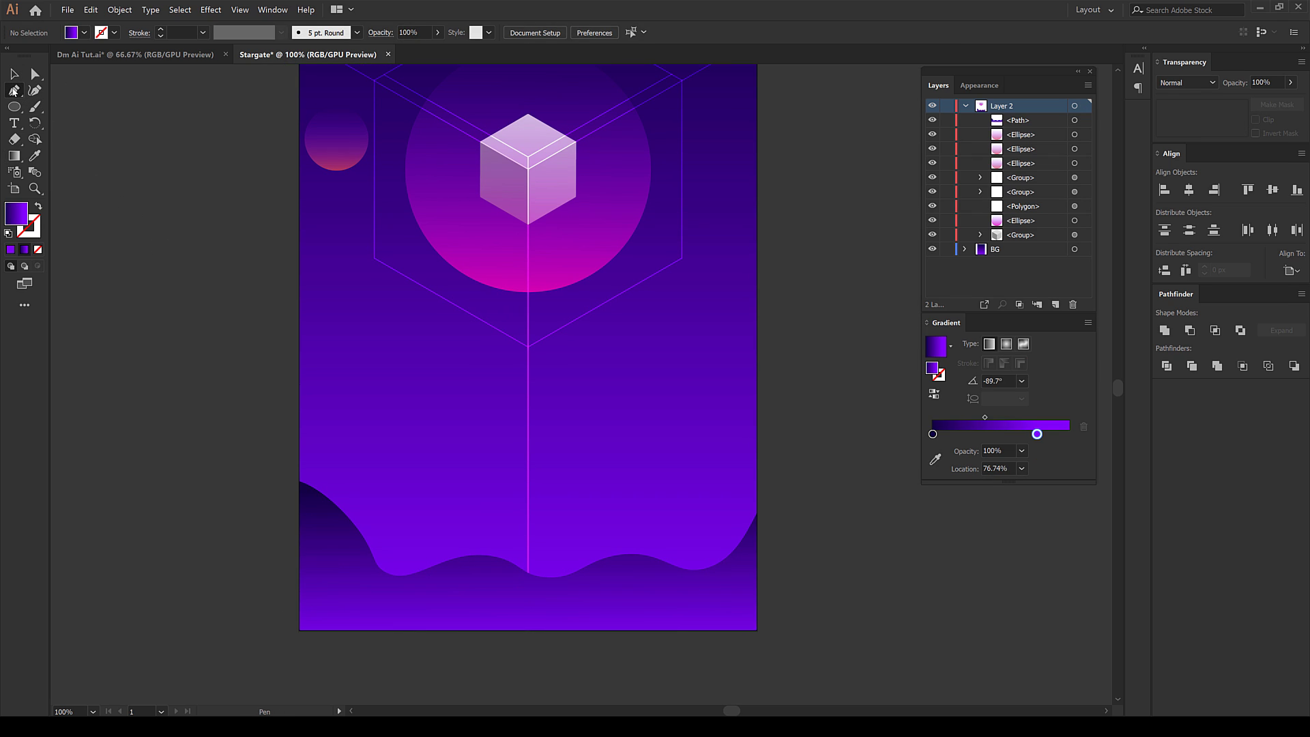
pyautogui.click(365, 570)
pyautogui.click(451, 540)
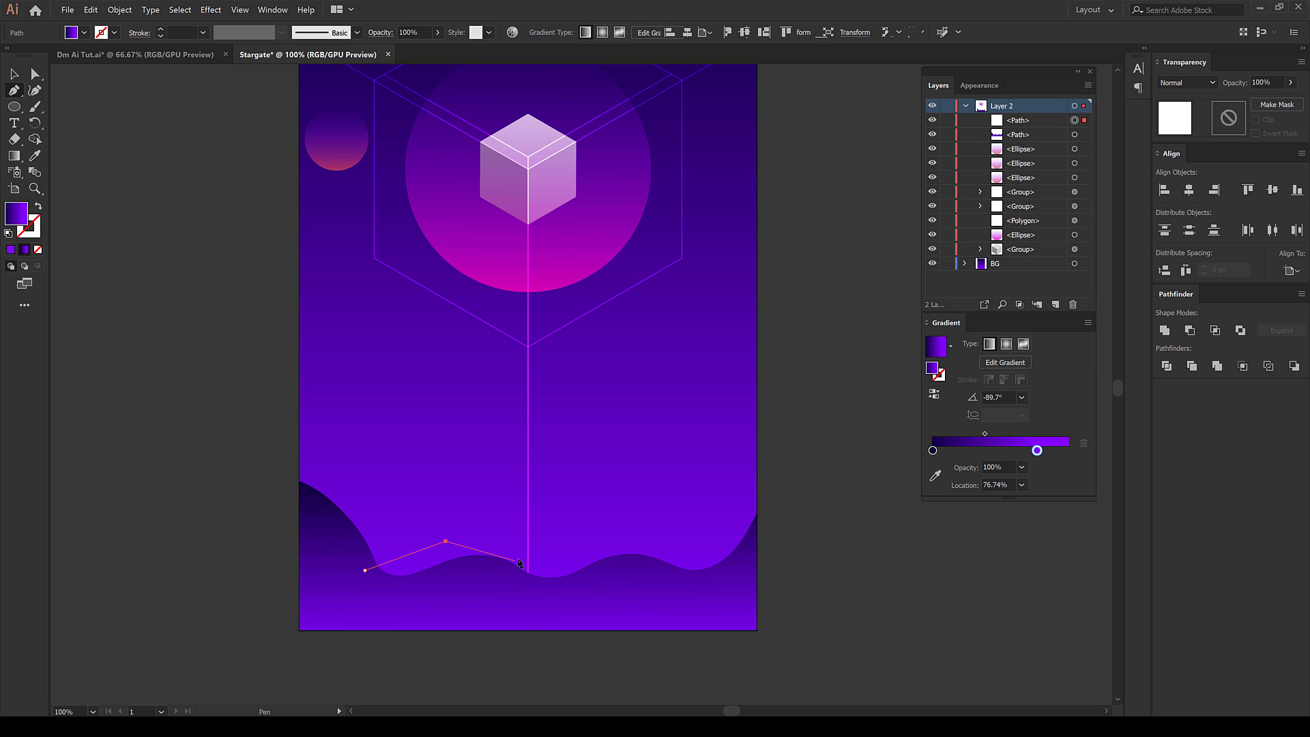
pyautogui.hotkey('ctrl', 'z')
pyautogui.hotkey('ctrl', 'z')
# Draw a closed low wavy hill with the Curvature tool over the existing foreground wave, extending past the artboard's right and bottom edges
pyautogui.click(35, 90)
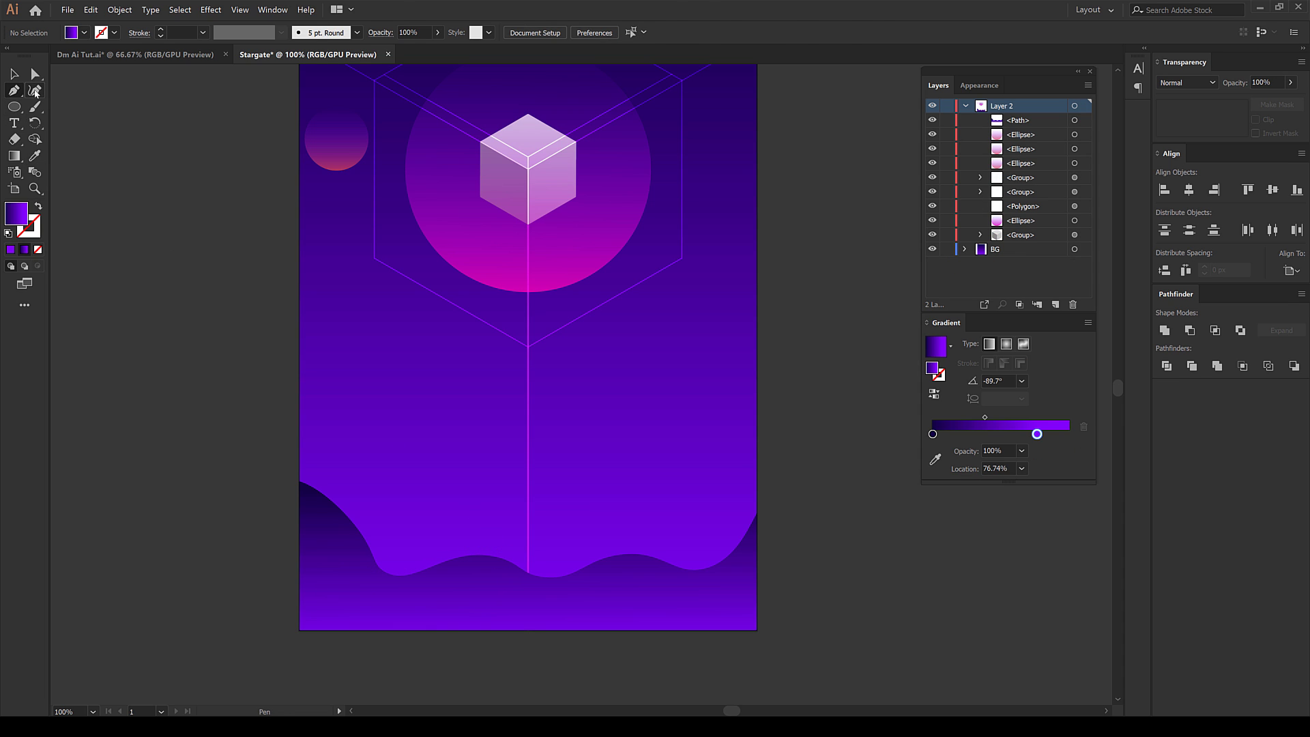
pyautogui.click(363, 563)
pyautogui.click(434, 543)
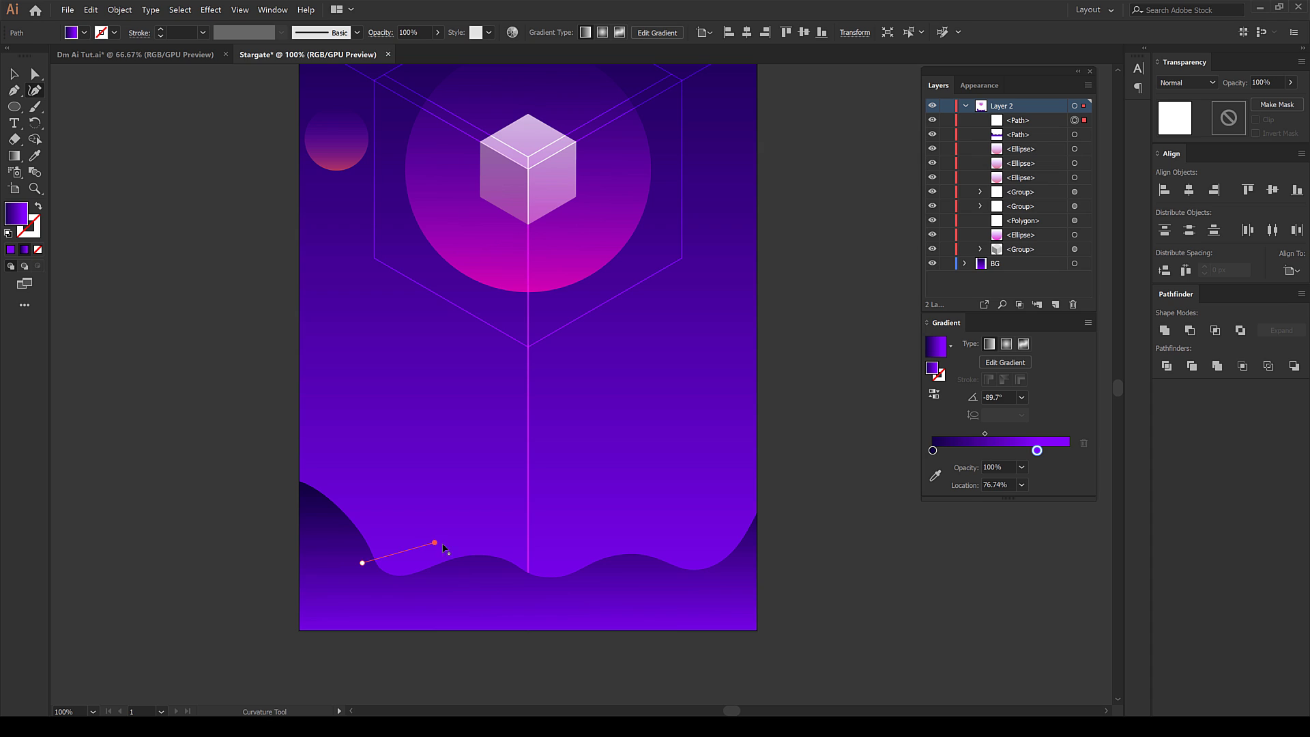
pyautogui.click(502, 548)
pyautogui.click(577, 546)
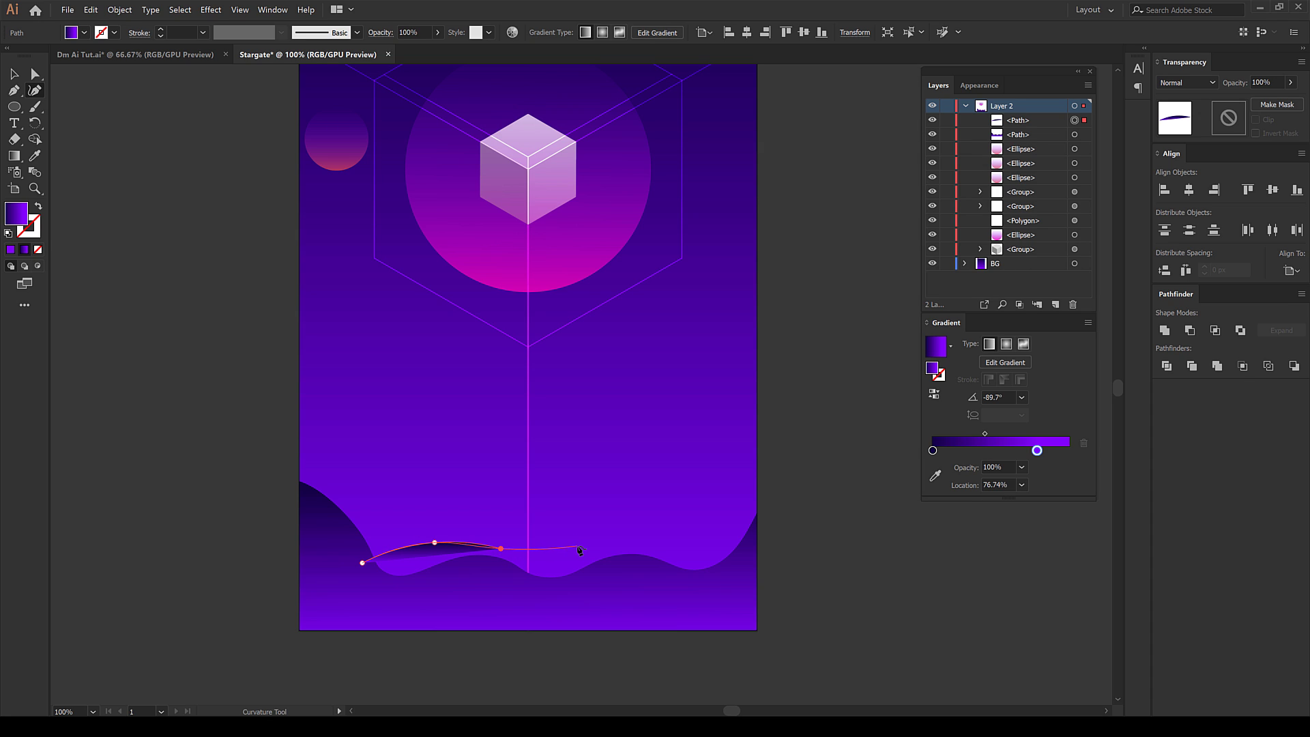
pyautogui.click(647, 546)
pyautogui.click(689, 552)
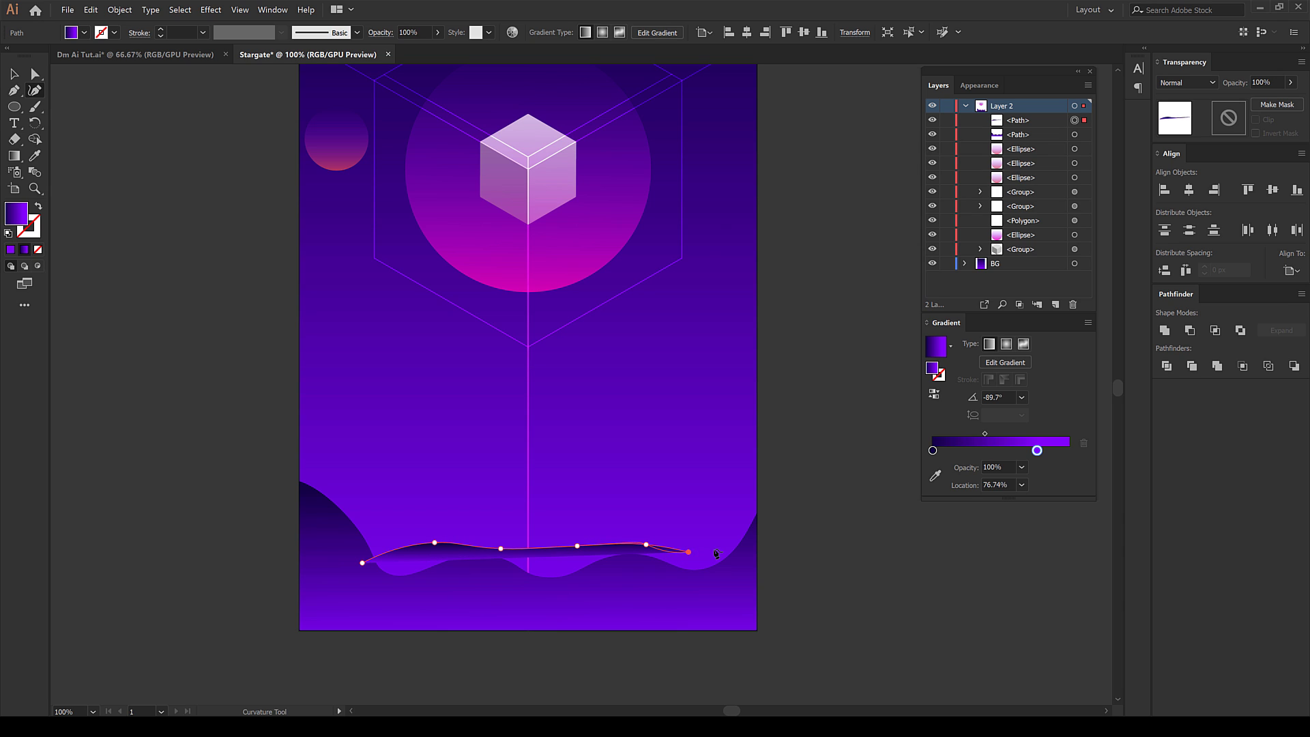
pyautogui.click(718, 547)
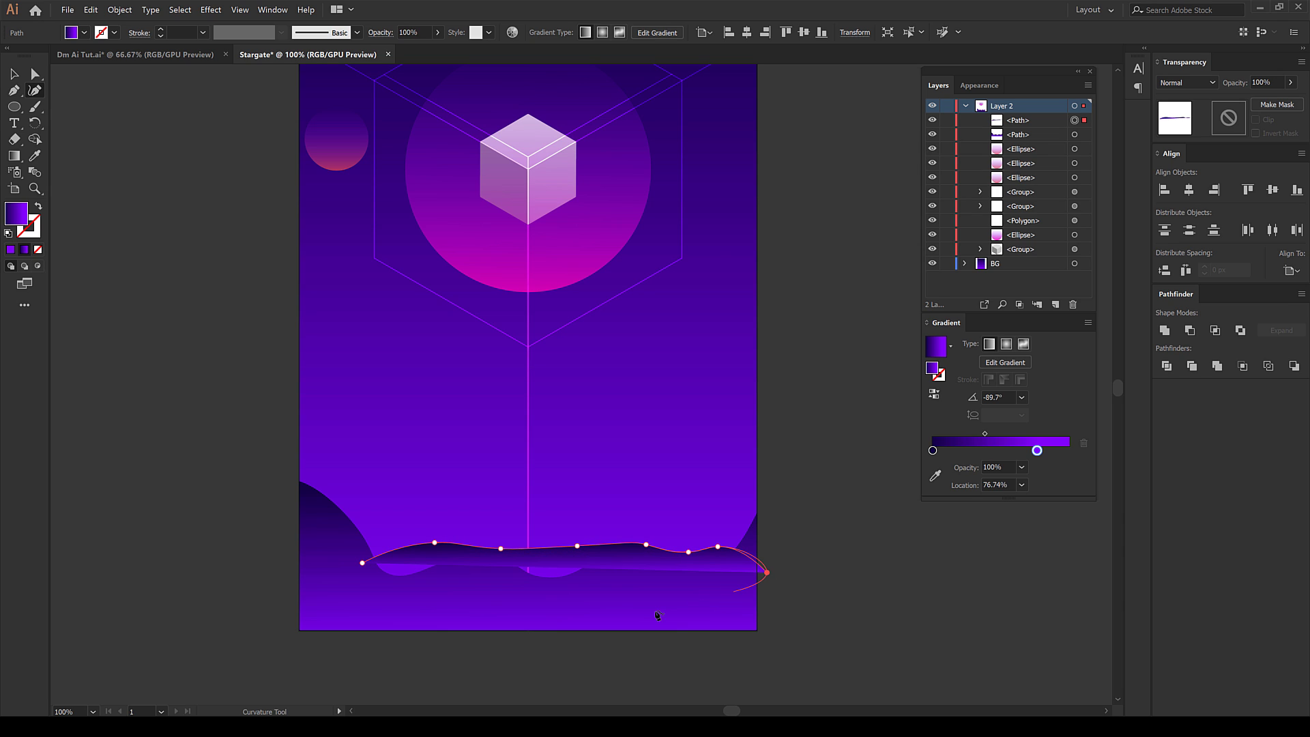
pyautogui.press('ctrl')
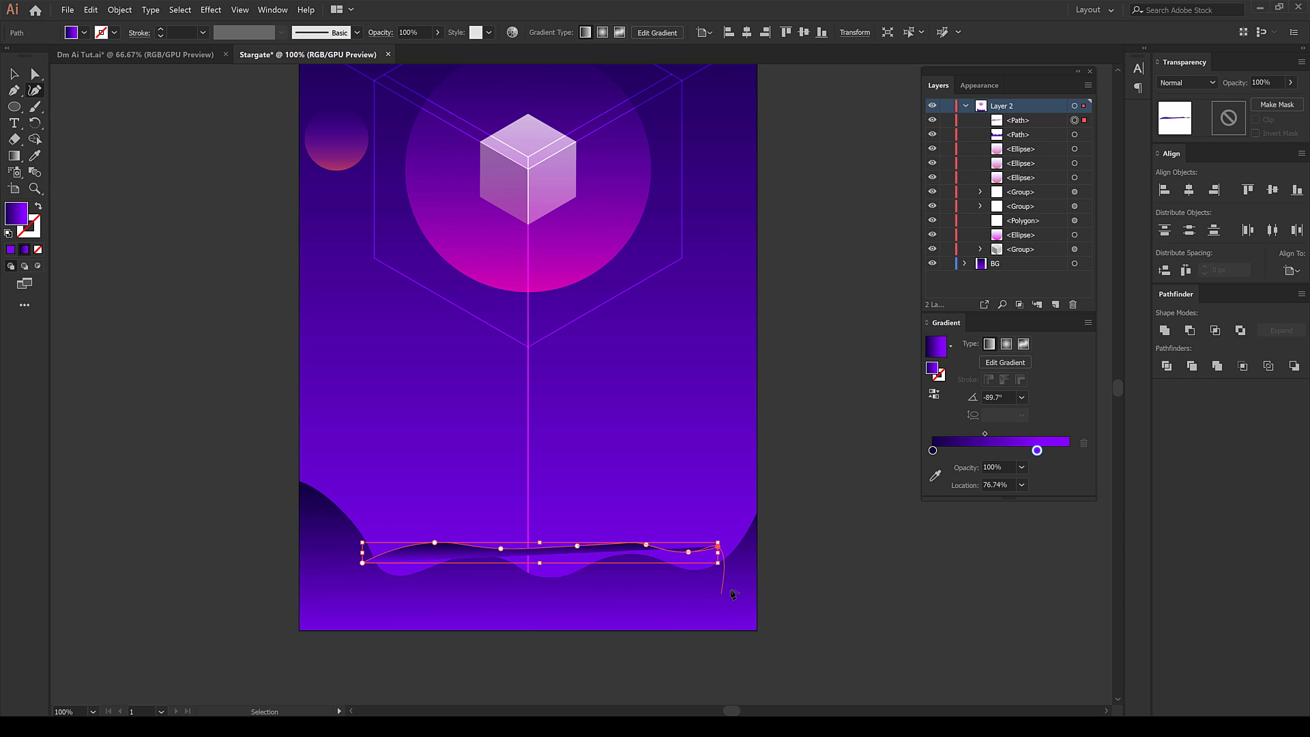
pyautogui.click(780, 555)
pyautogui.click(697, 620)
pyautogui.click(329, 601)
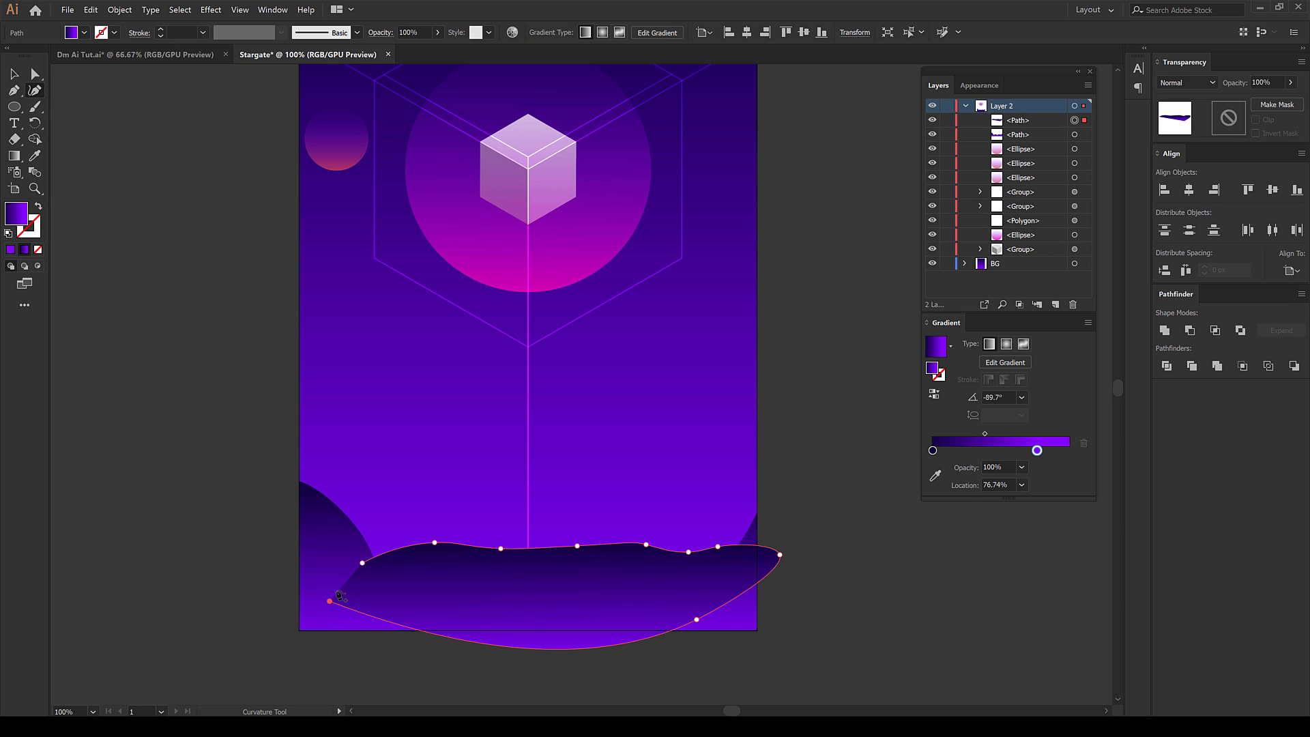
pyautogui.click(363, 564)
pyautogui.press('v')
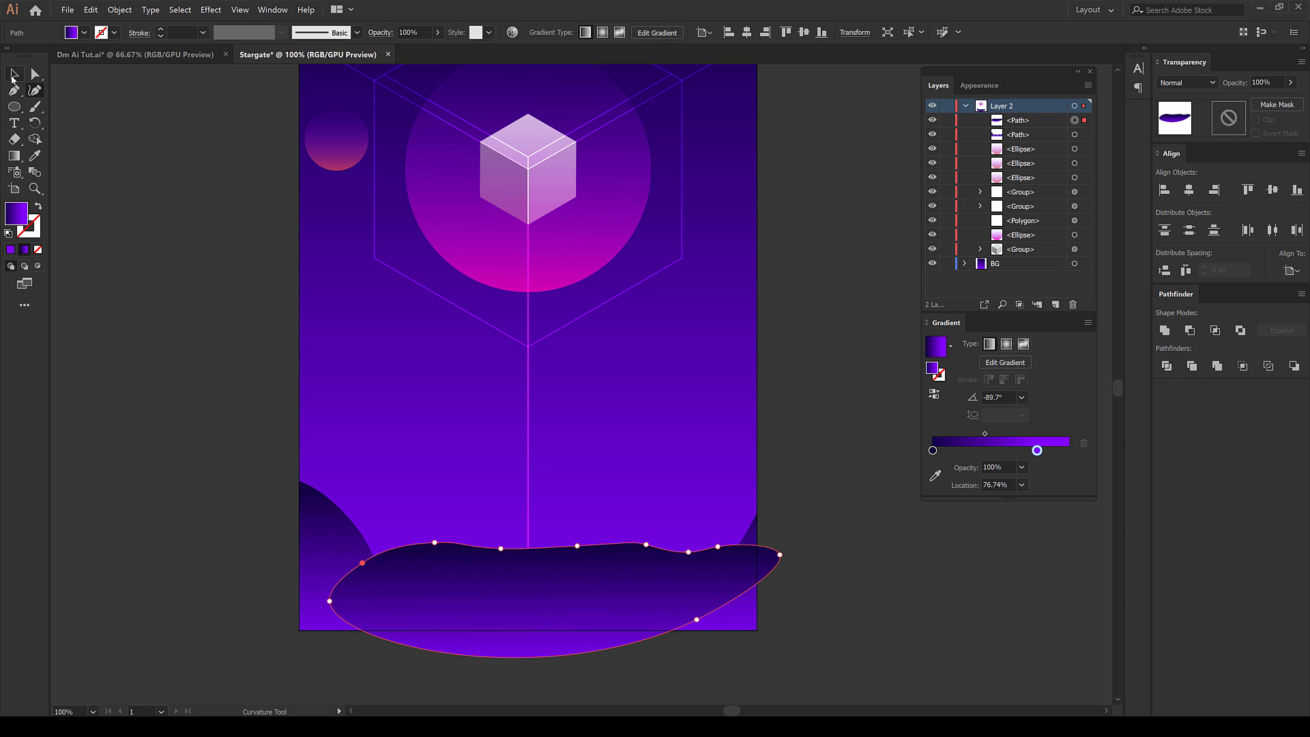
# Trim the part of the new hill that hangs below the background rectangle with the Shape Builder
pyautogui.click(272, 442)
pyautogui.click(477, 560)
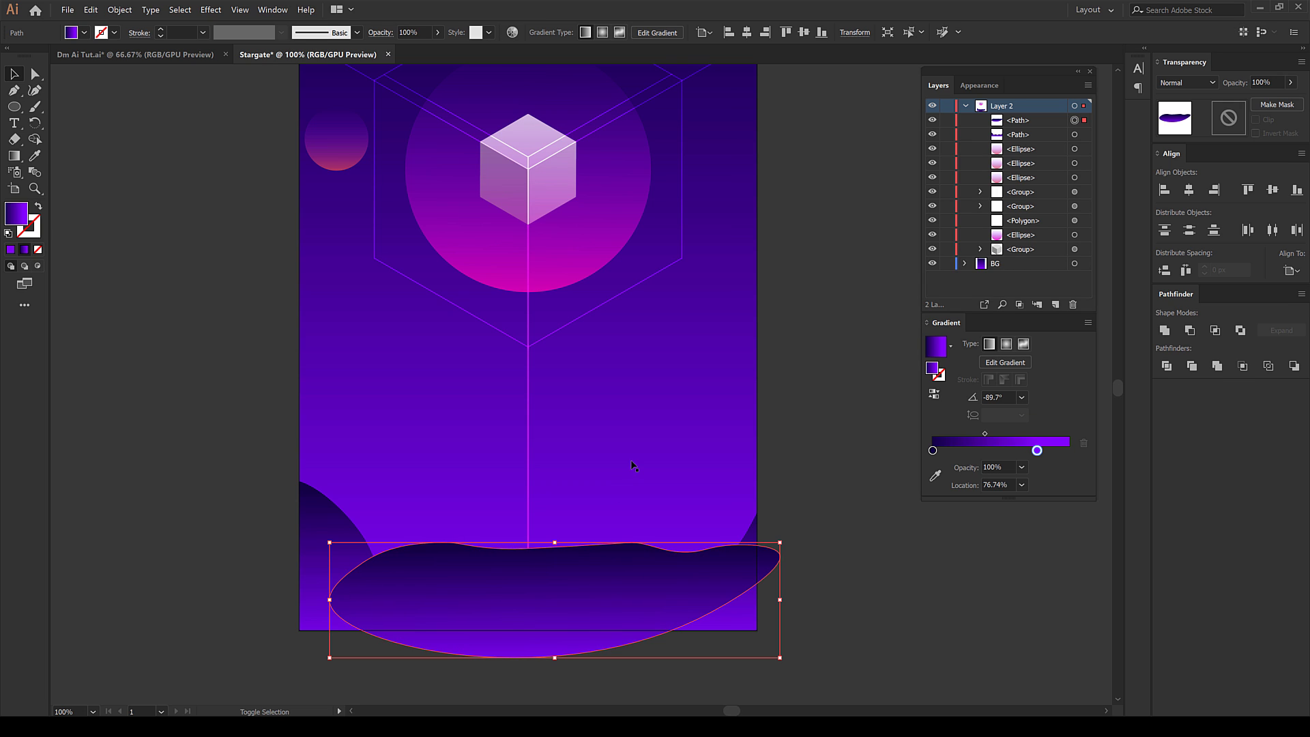
pyautogui.click(35, 138)
pyautogui.keyDown('shift'); pyautogui.click(532, 436); pyautogui.keyUp('shift')
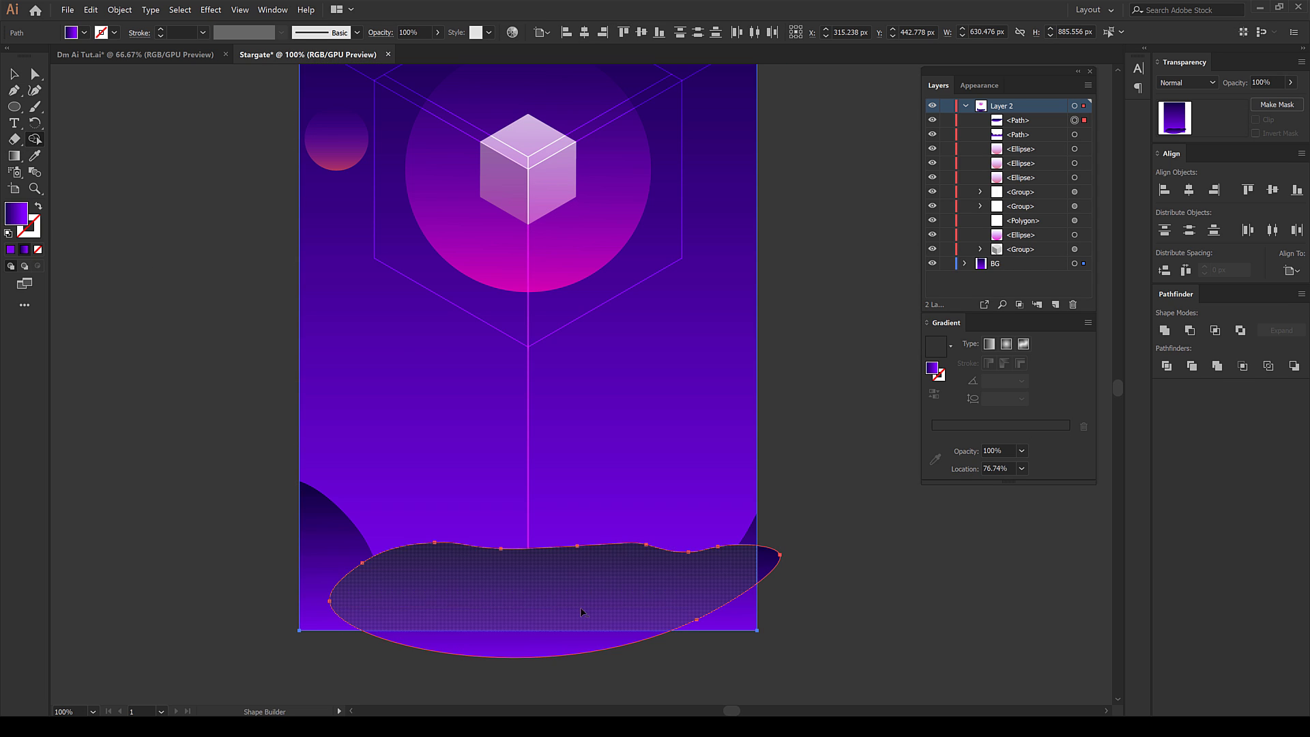
pyautogui.click(560, 575)
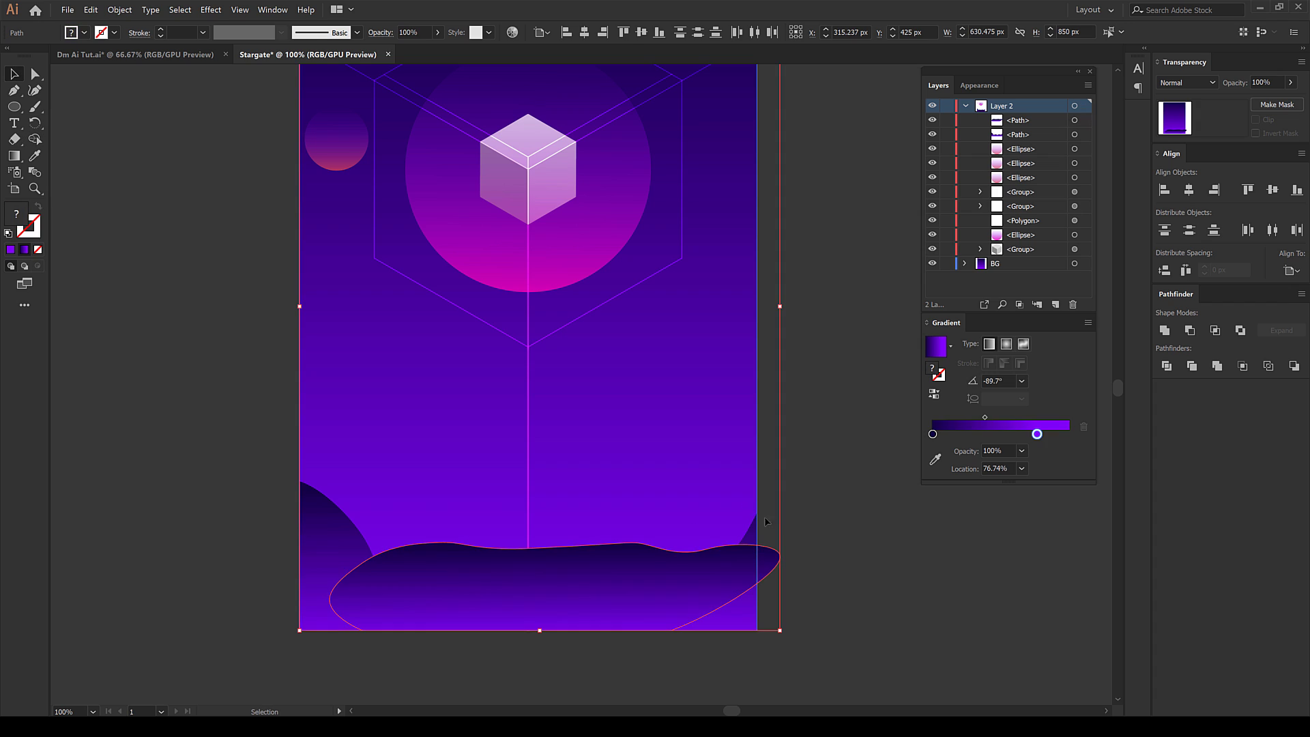
pyautogui.press('v')
# Send the new hill to the back of Layer 2, behind the dark foreground wave
pyautogui.click(539, 591)
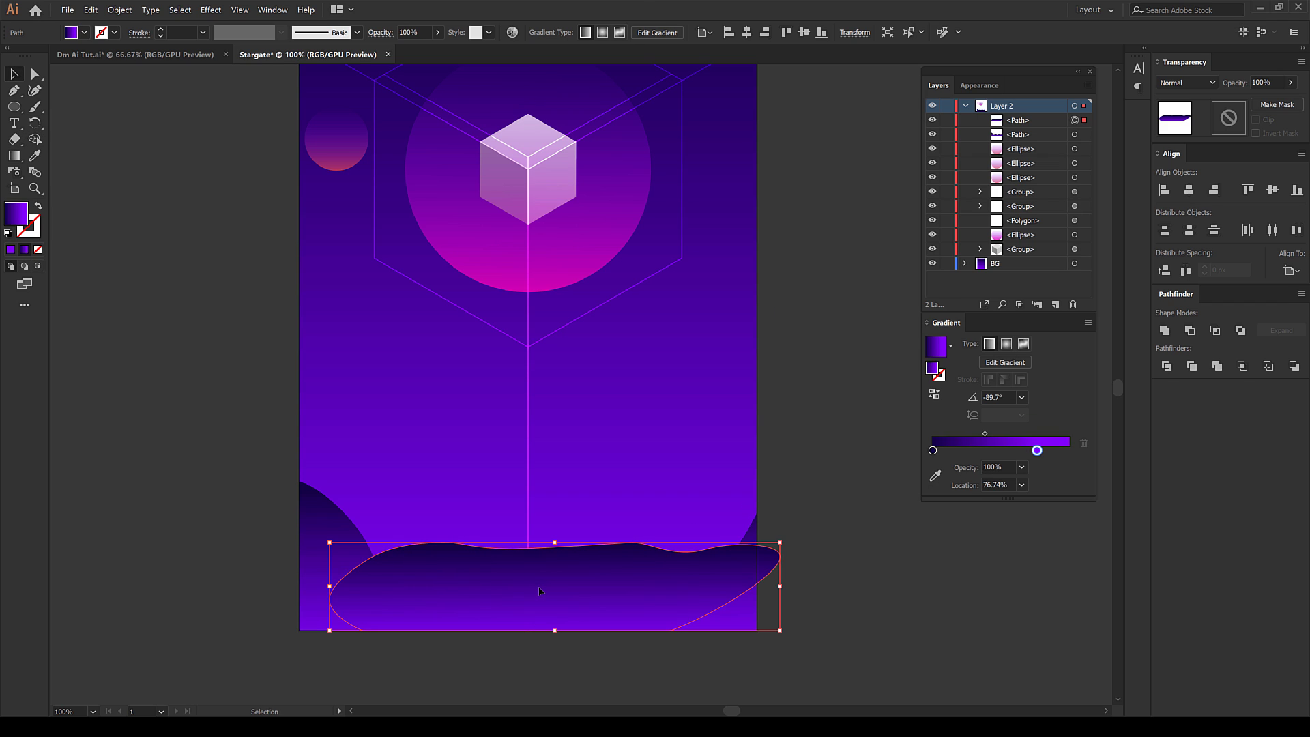
pyautogui.hotkey('ctrl', 'shift', '[')
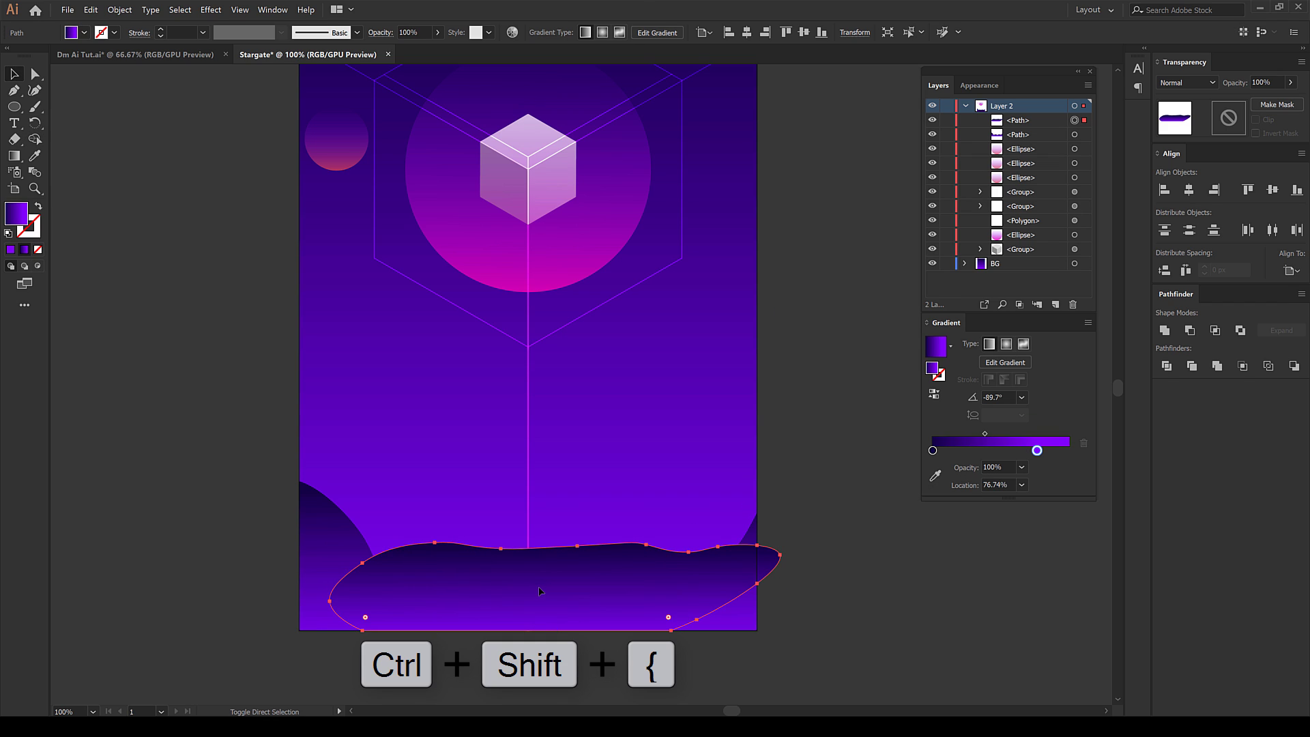
pyautogui.click(532, 540)
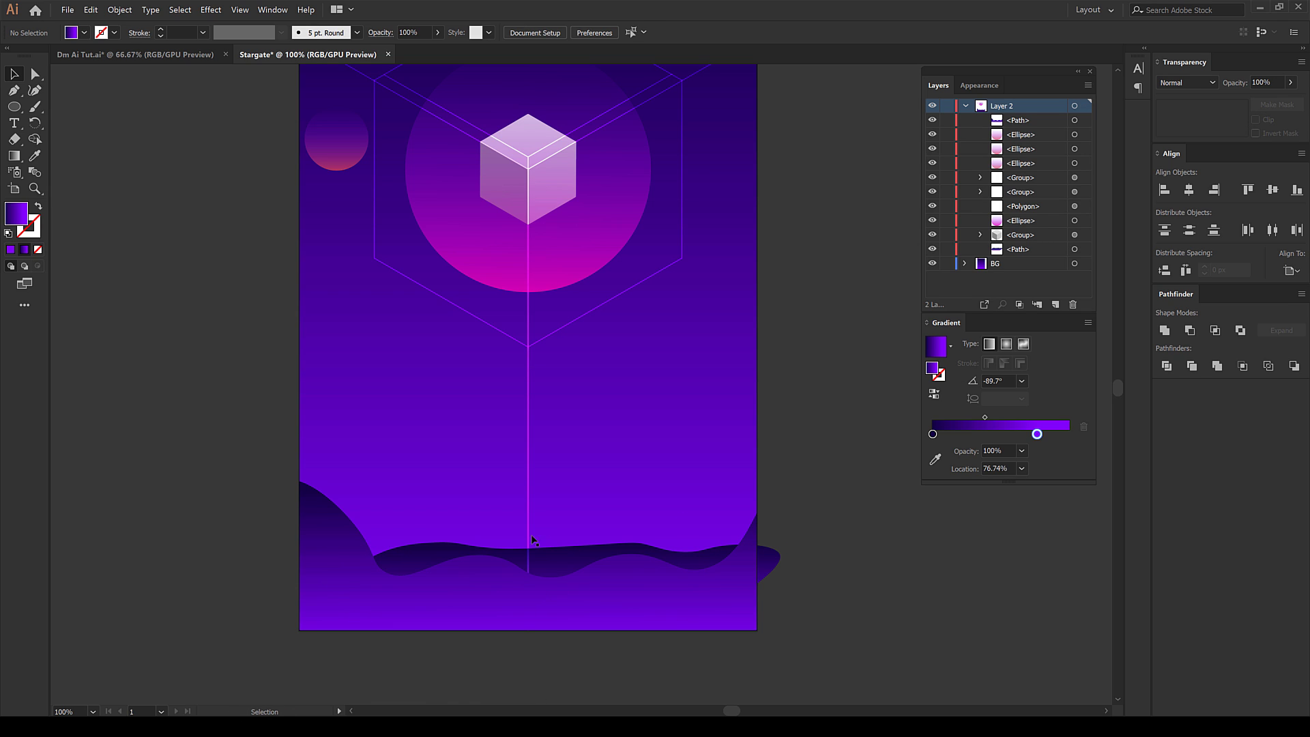
# Trim the hill's remaining overhang beyond the background's right edge with the Shape Builder
pyautogui.click(763, 561)
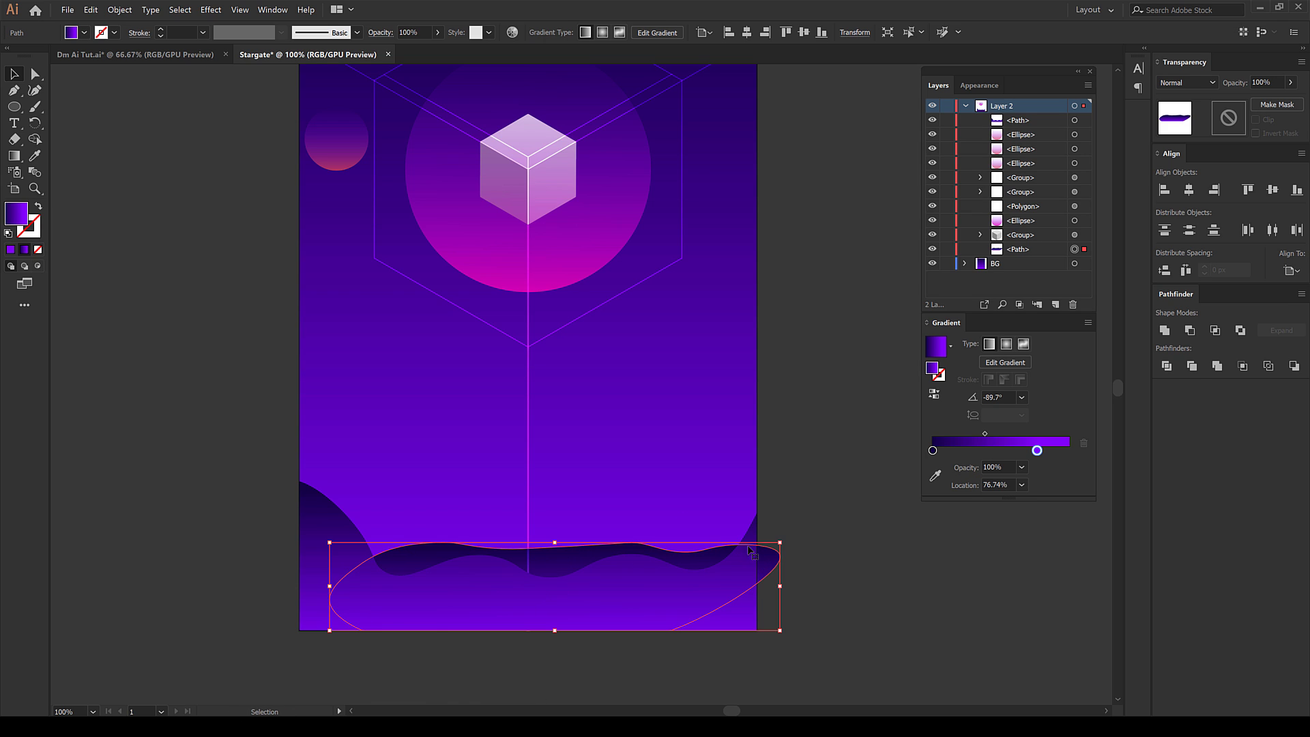
pyautogui.keyDown('shift'); pyautogui.click(709, 499); pyautogui.keyUp('shift')
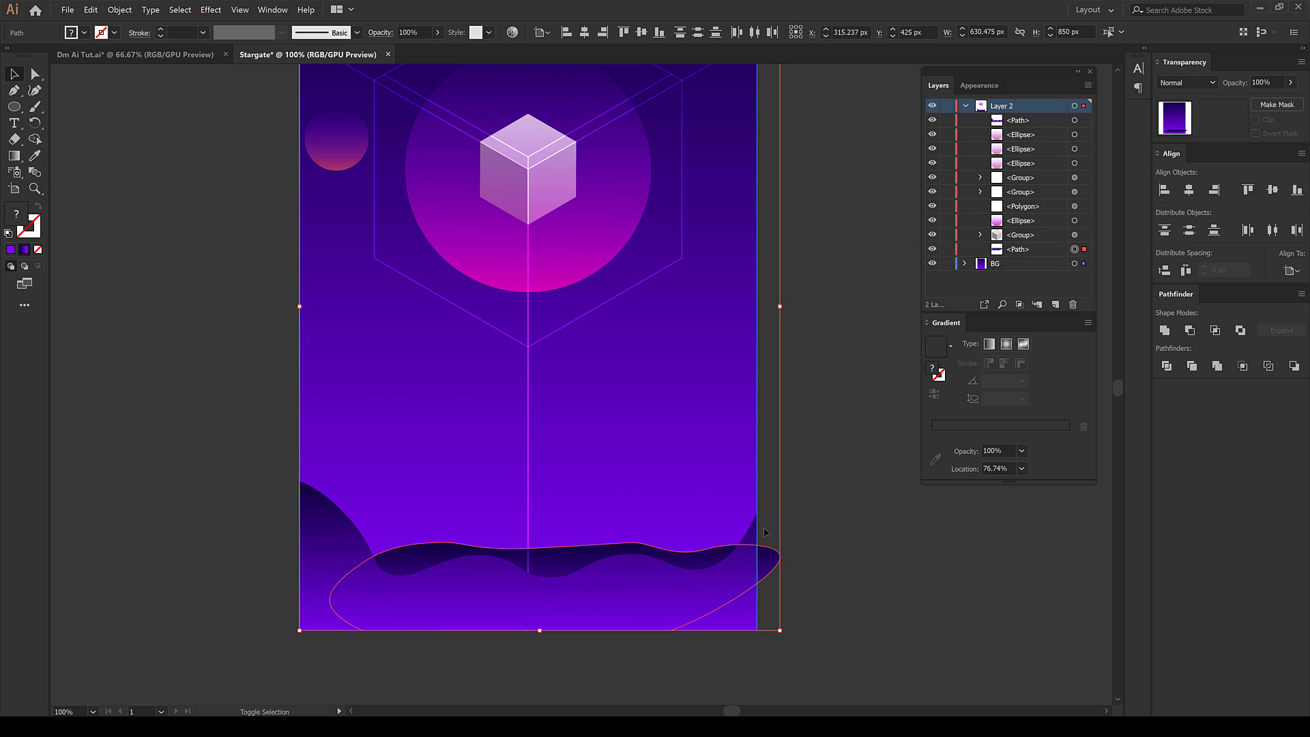
pyautogui.hotkey('shift', 'm')
pyautogui.keyDown('alt'); pyautogui.click(768, 564); pyautogui.keyUp('alt')
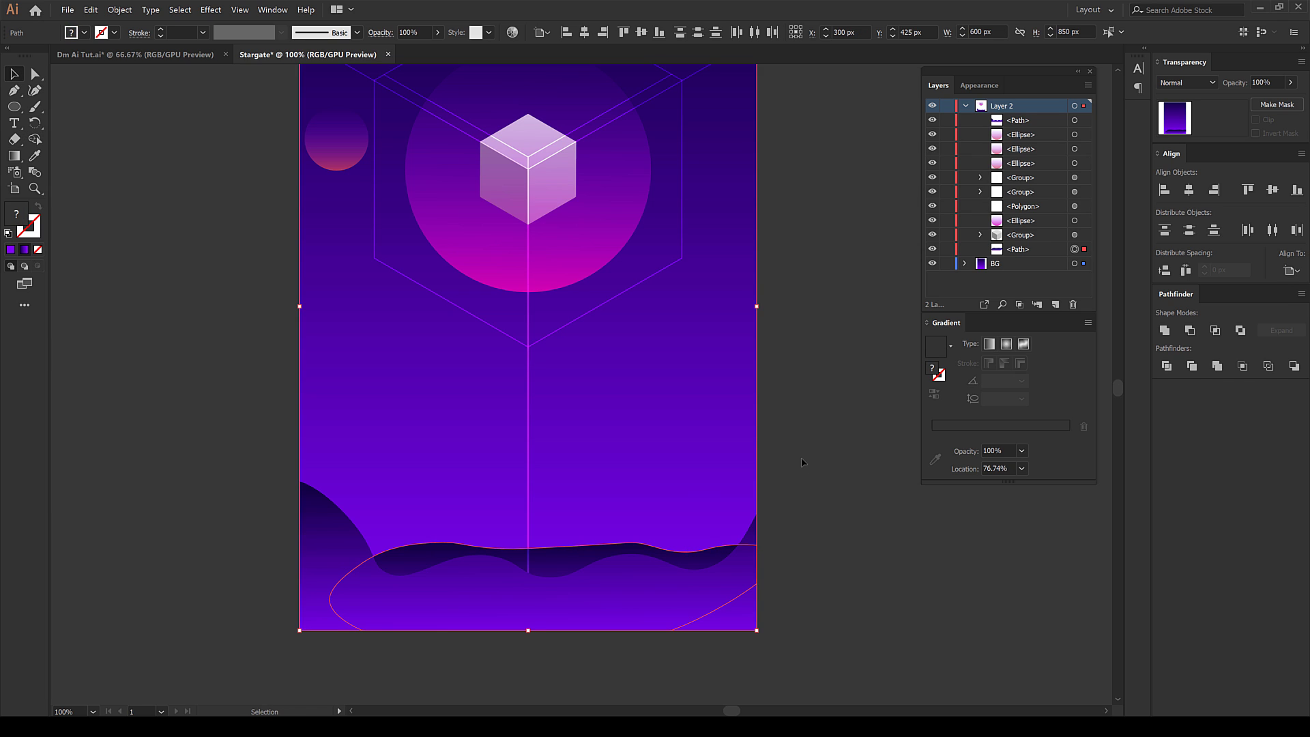
pyautogui.press('v')
pyautogui.click(798, 461)
# Shift the second hill's vertical gradient upward so its dark end starts above the crest and its end meets the artboard's bottom edge
pyautogui.click(566, 565)
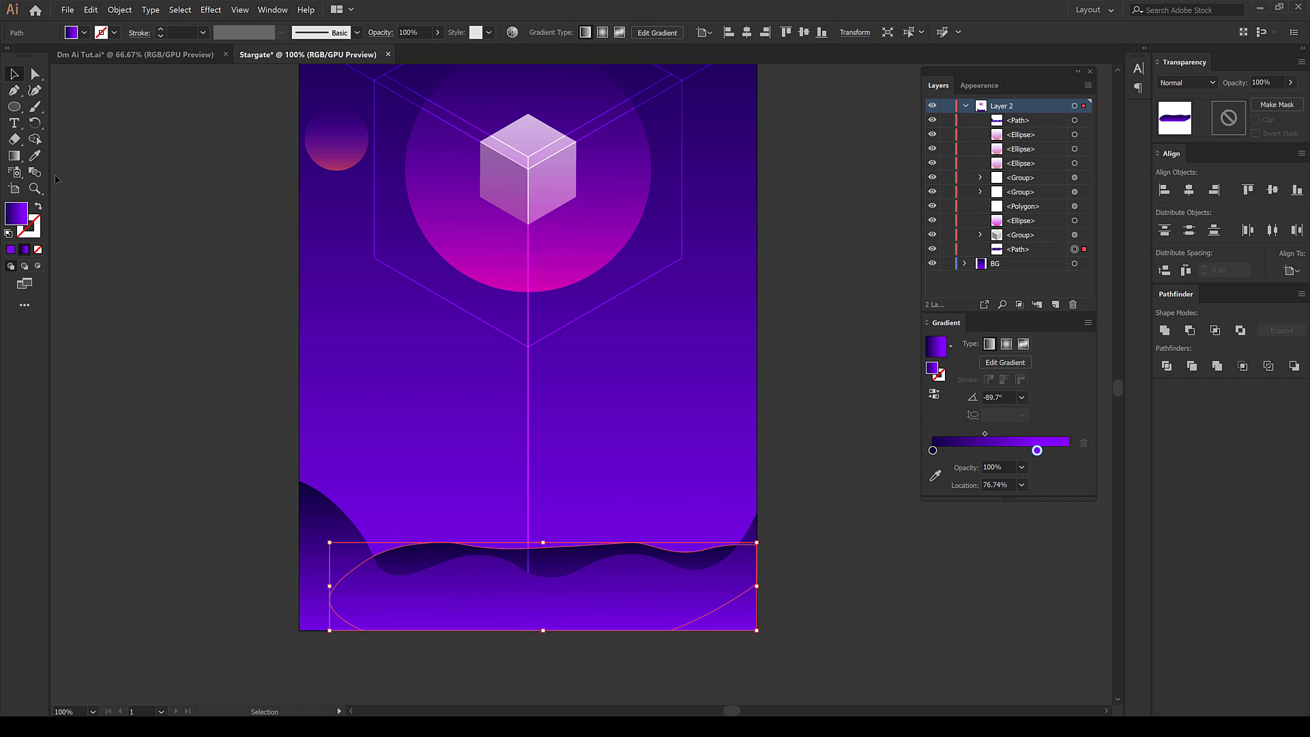
pyautogui.click(13, 157)
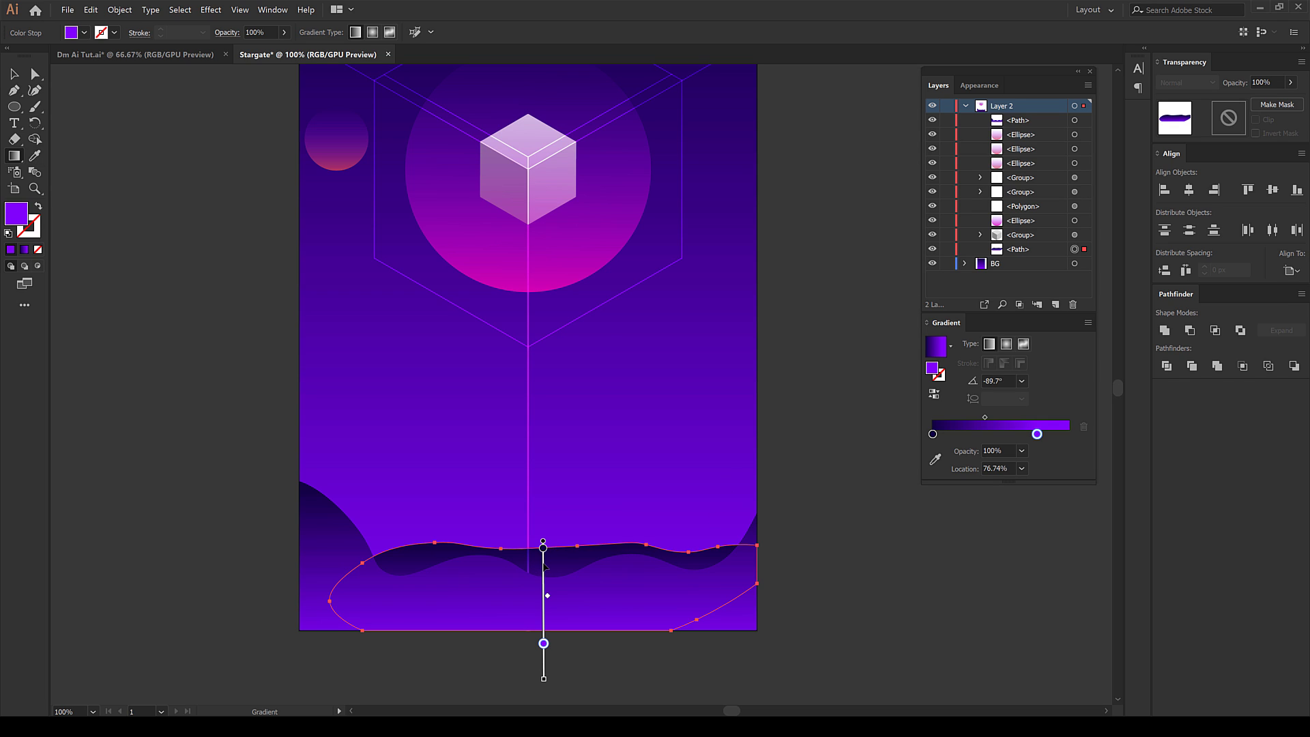
pyautogui.moveTo(544, 566); pyautogui.dragTo(552, 522)
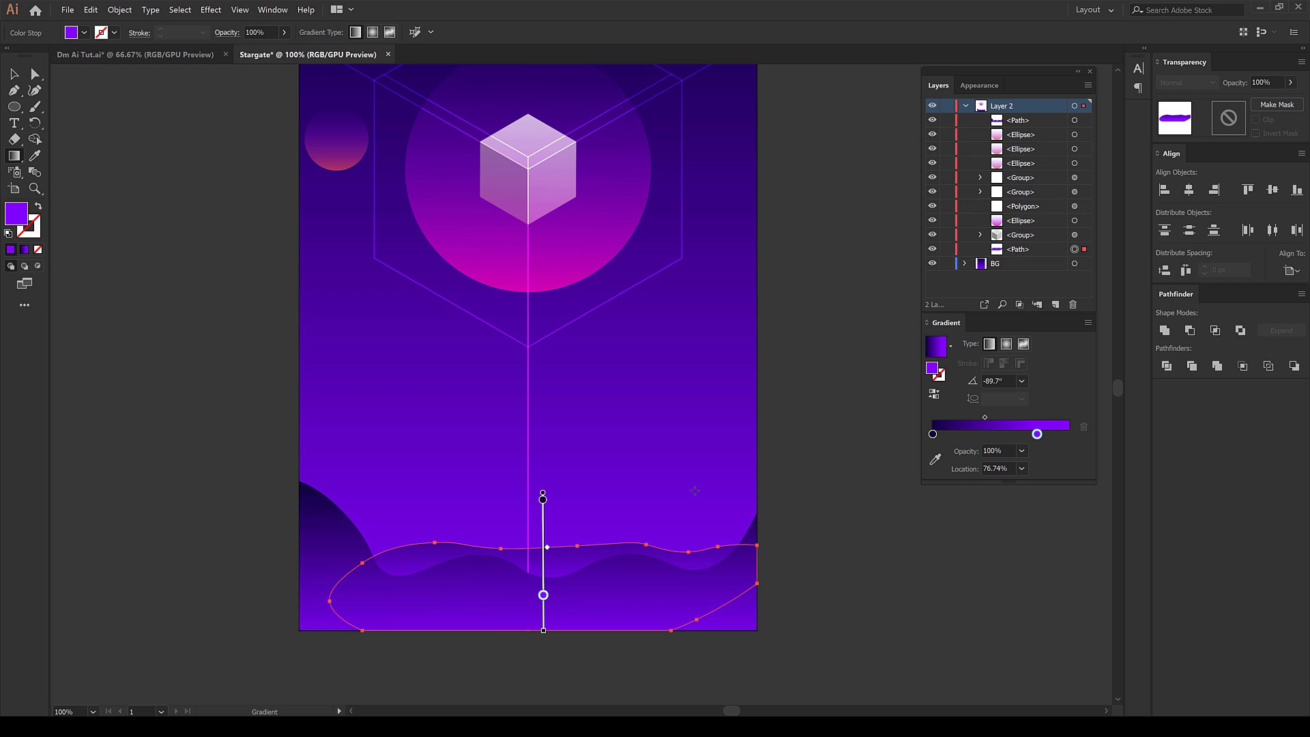
pyautogui.press('v')
pyautogui.click(773, 477)
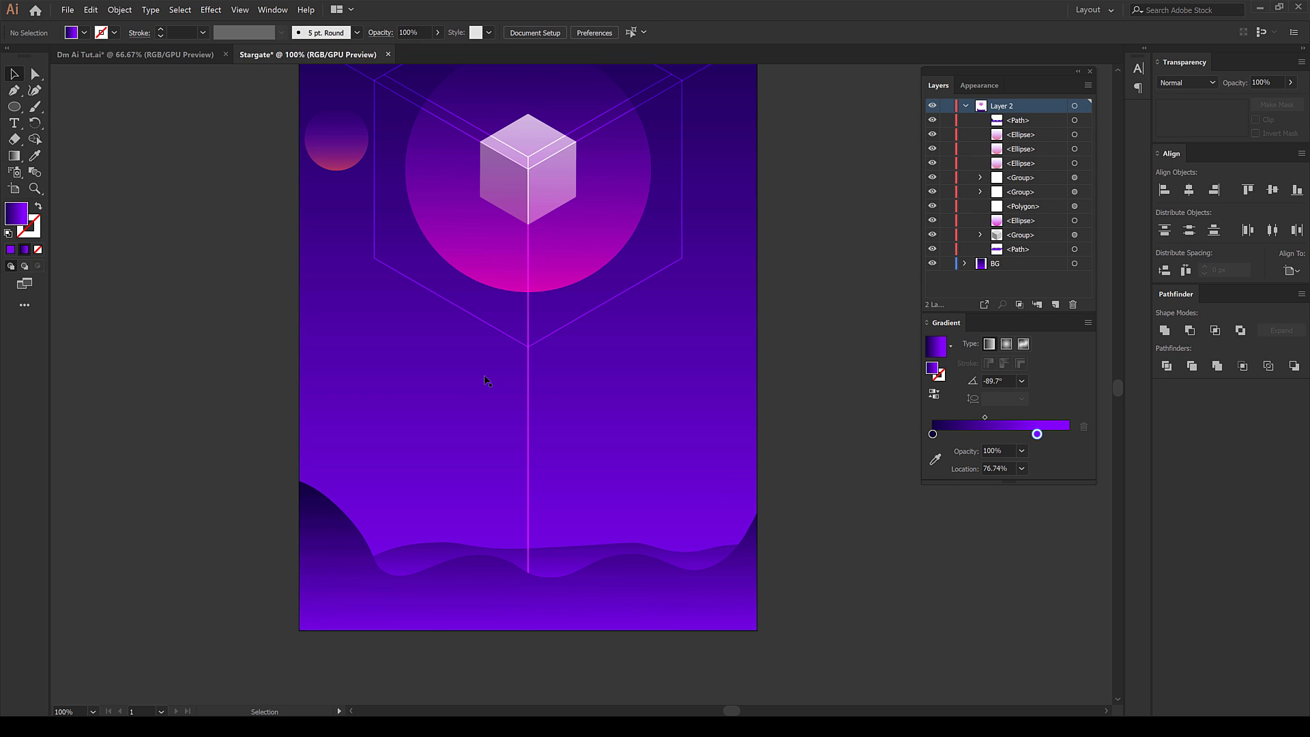
# Draw a taller closed wavy hill about 711 px wide with the Curvature tool, its crest above the other hills and its edges overlapping the artboard
pyautogui.click(35, 90)
pyautogui.click(292, 452)
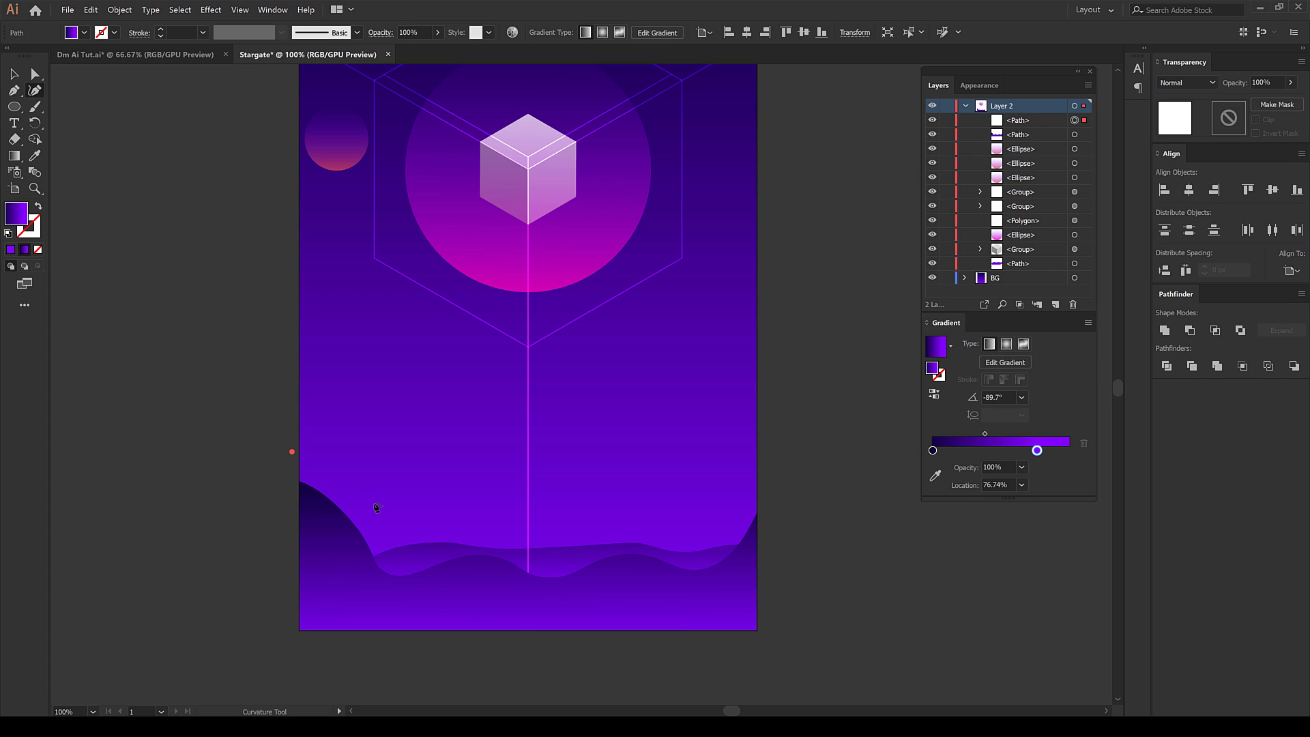
pyautogui.click(374, 503)
pyautogui.click(424, 502)
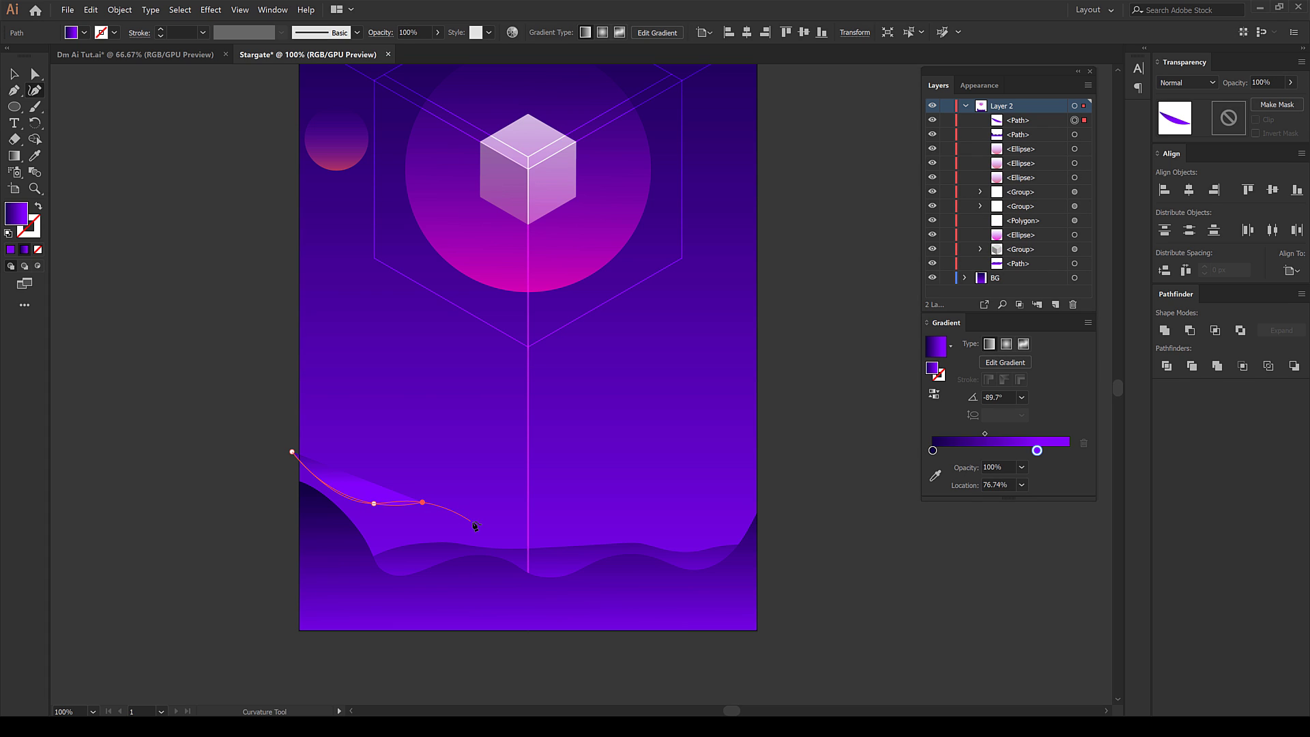
pyautogui.click(474, 522)
pyautogui.click(544, 535)
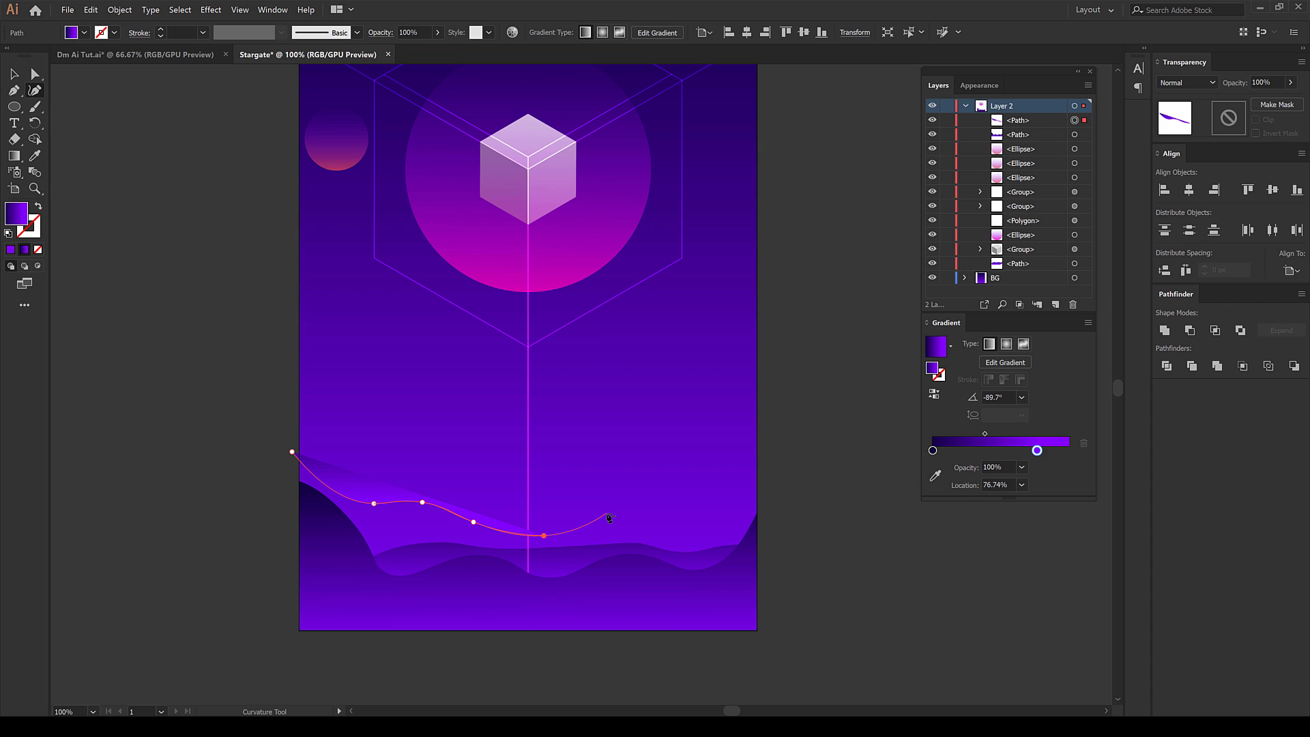
pyautogui.click(607, 513)
pyautogui.click(654, 527)
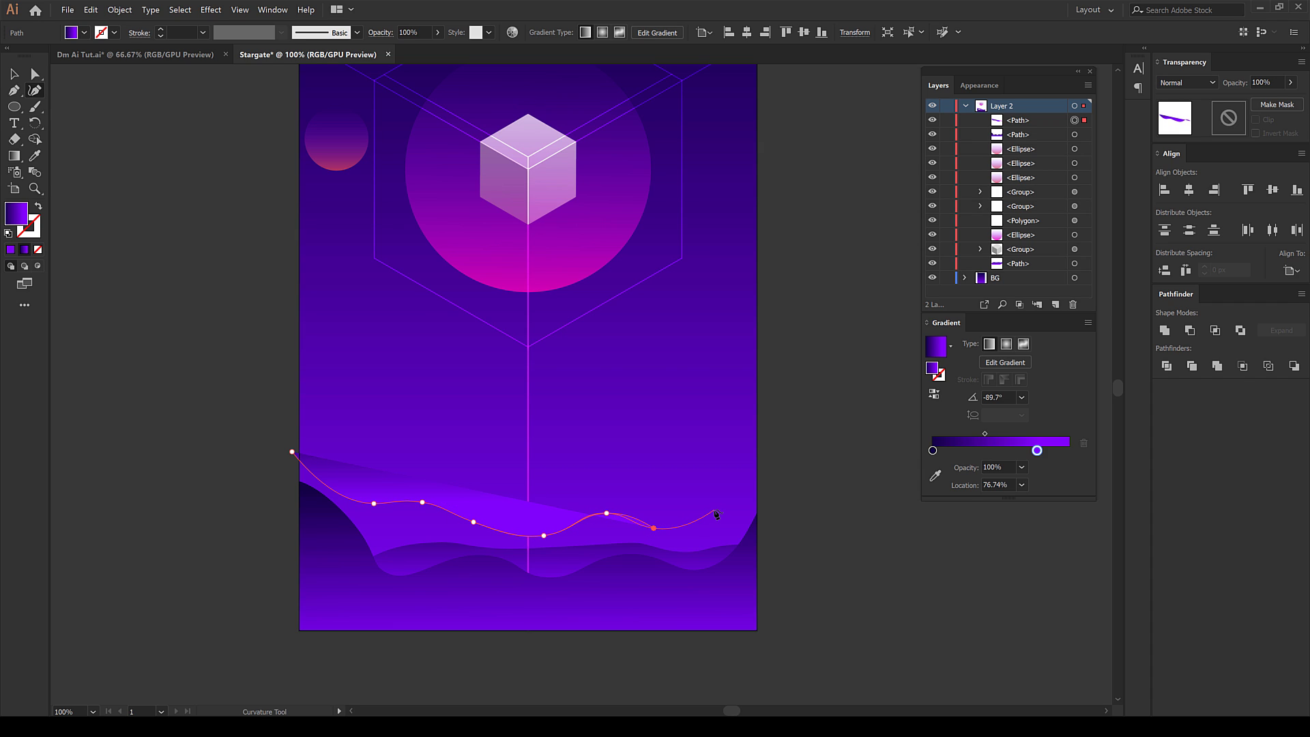
pyautogui.click(715, 509)
pyautogui.click(739, 509)
pyautogui.click(772, 494)
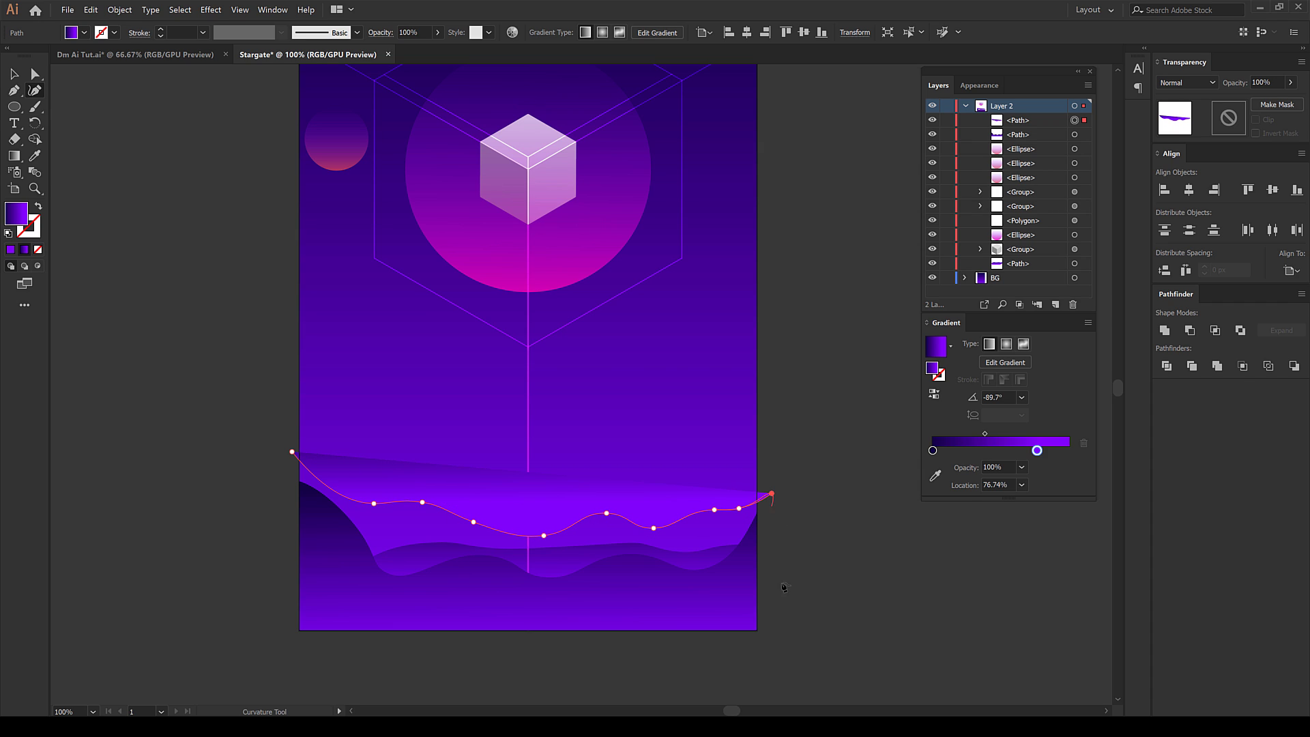
pyautogui.click(786, 625)
pyautogui.click(279, 660)
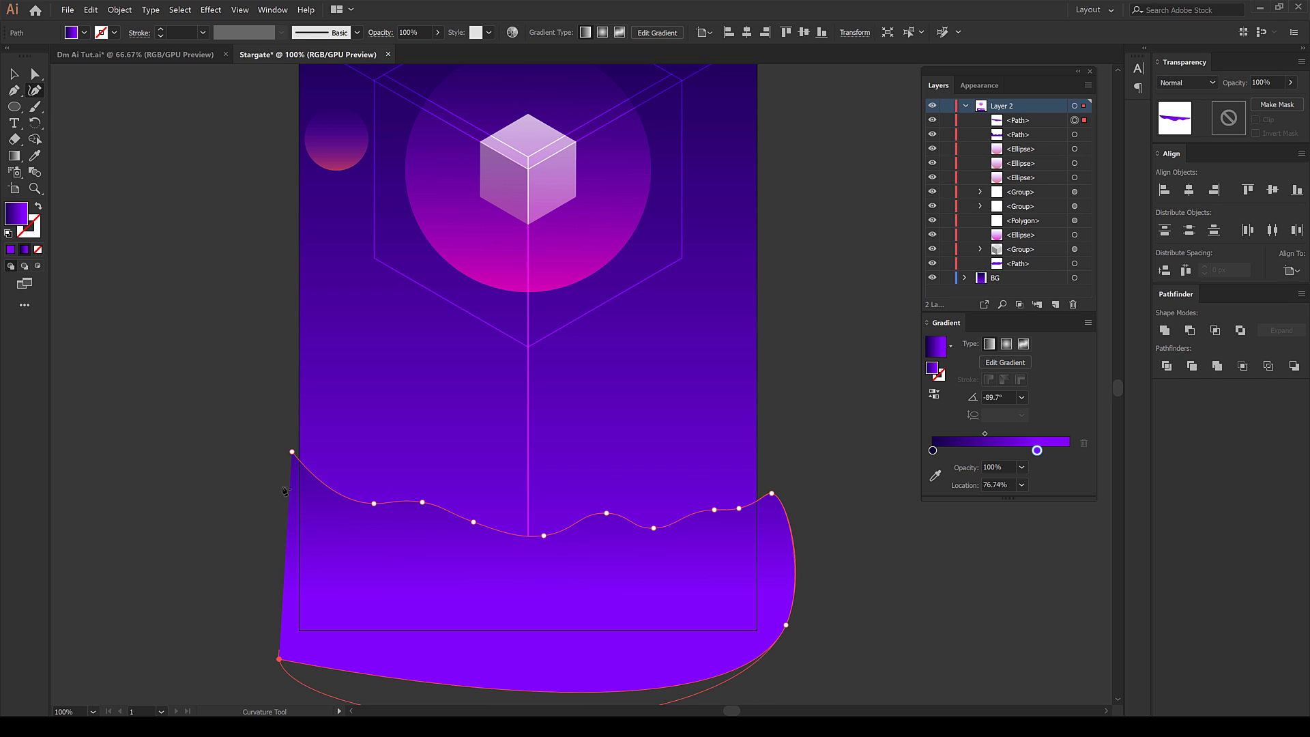
pyautogui.click(292, 453)
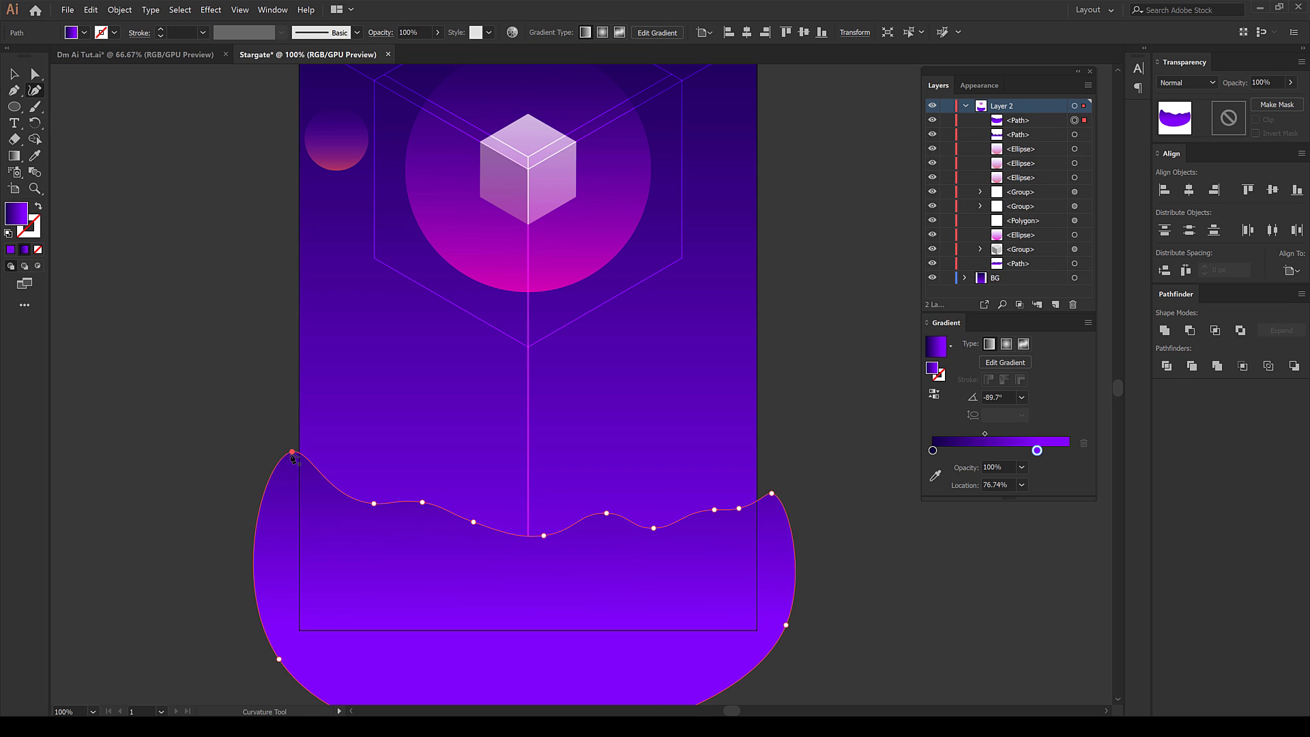
pyautogui.press('v')
# Trim the tall hill to the background rectangle with the Shape Builder and send it to the back of Layer 2
pyautogui.keyDown('shift'); pyautogui.click(672, 405); pyautogui.keyUp('shift')
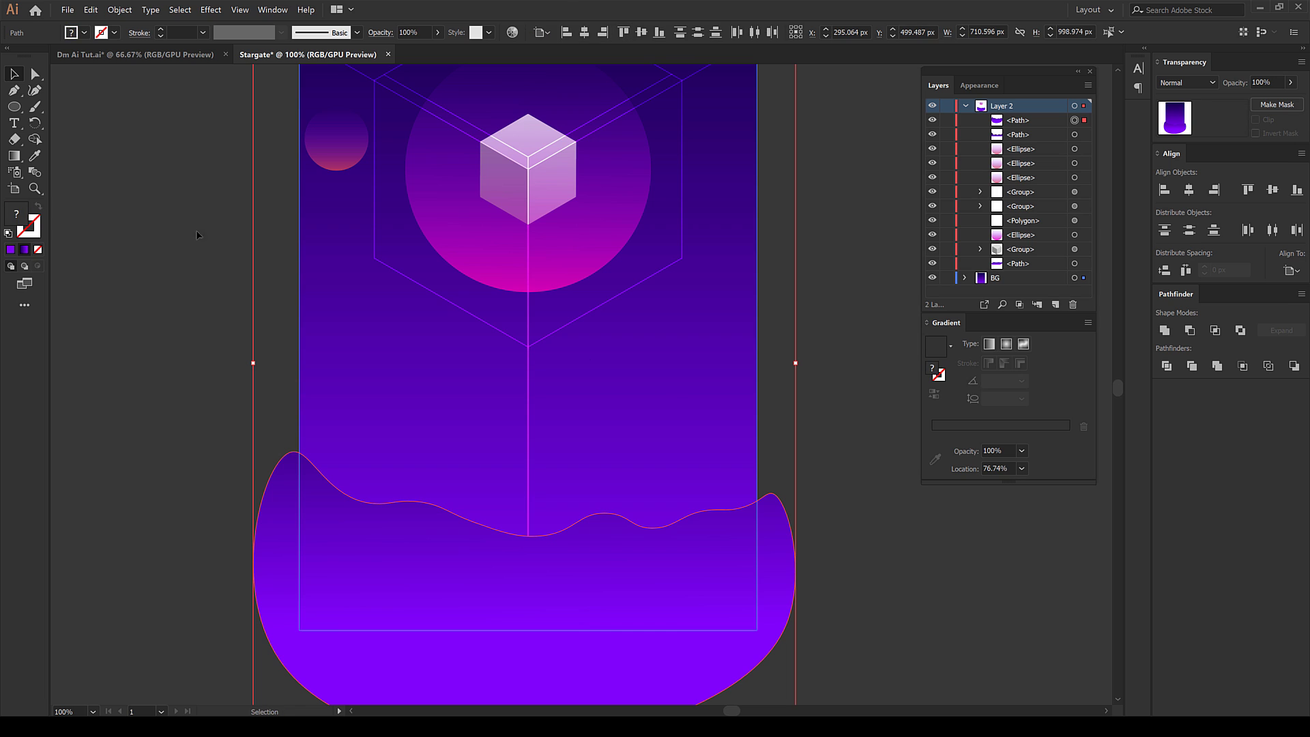
pyautogui.click(35, 140)
pyautogui.keyDown('alt'); pyautogui.click(767, 579); pyautogui.keyUp('alt')
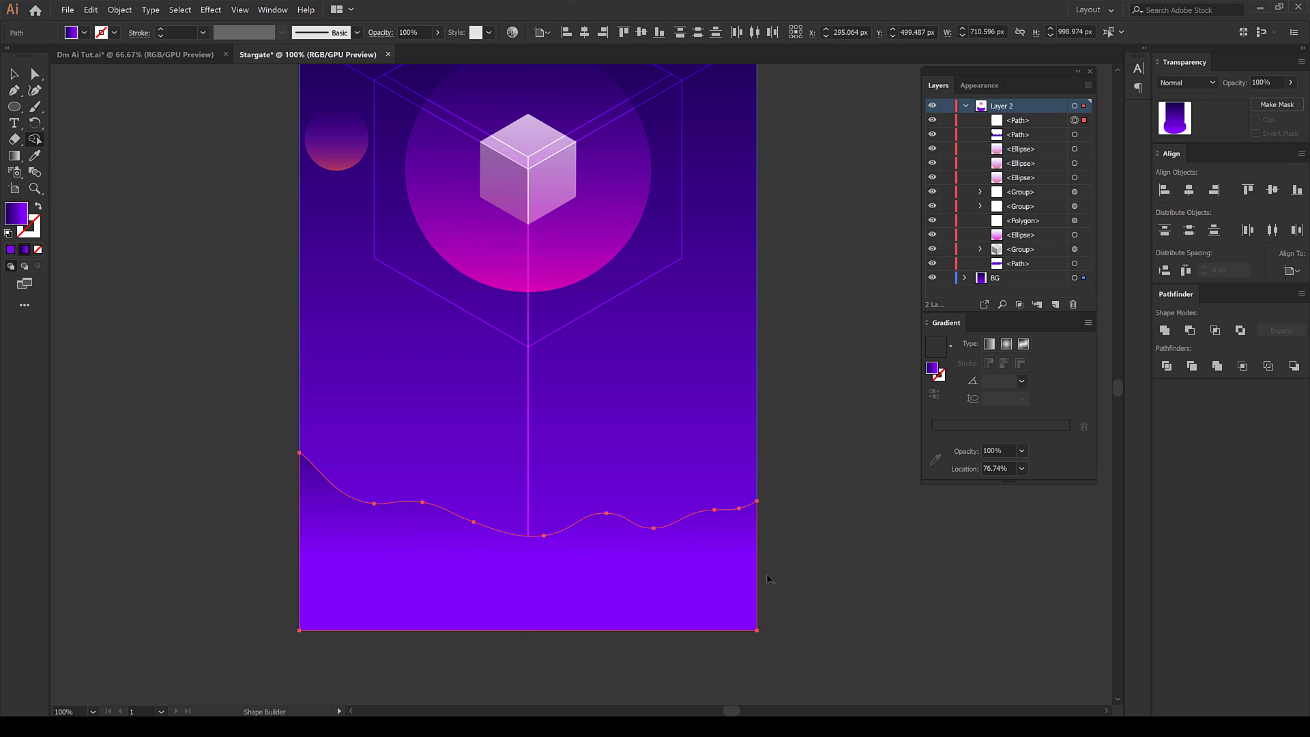
pyautogui.press('v')
pyautogui.click(822, 535)
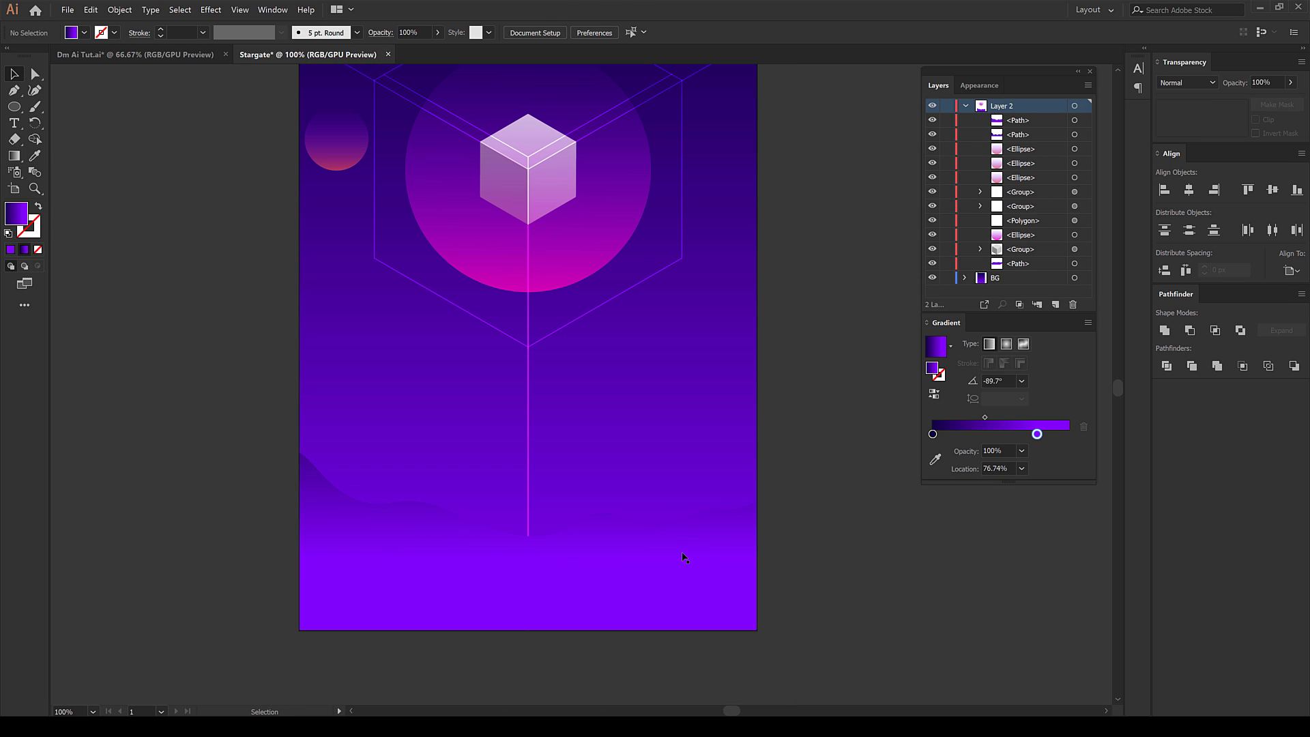
pyautogui.click(679, 556)
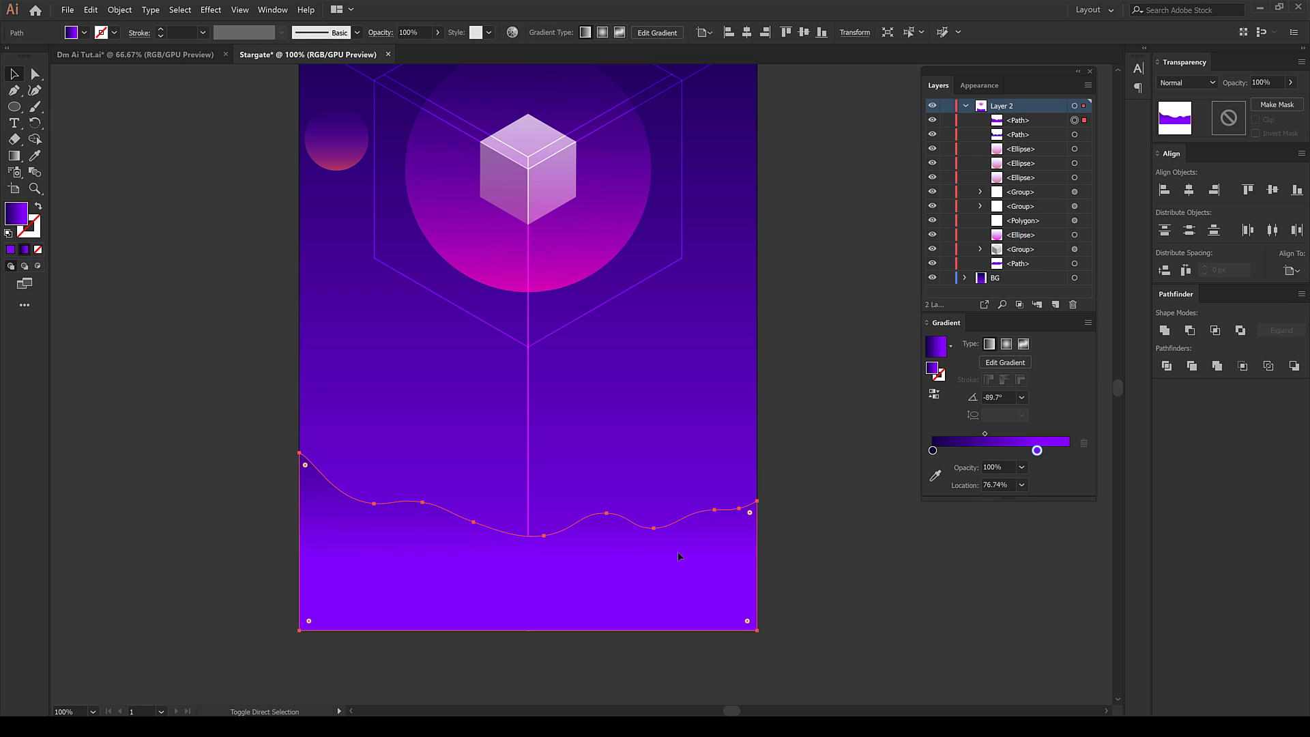
pyautogui.hotkey('ctrl', 'shift', '[')
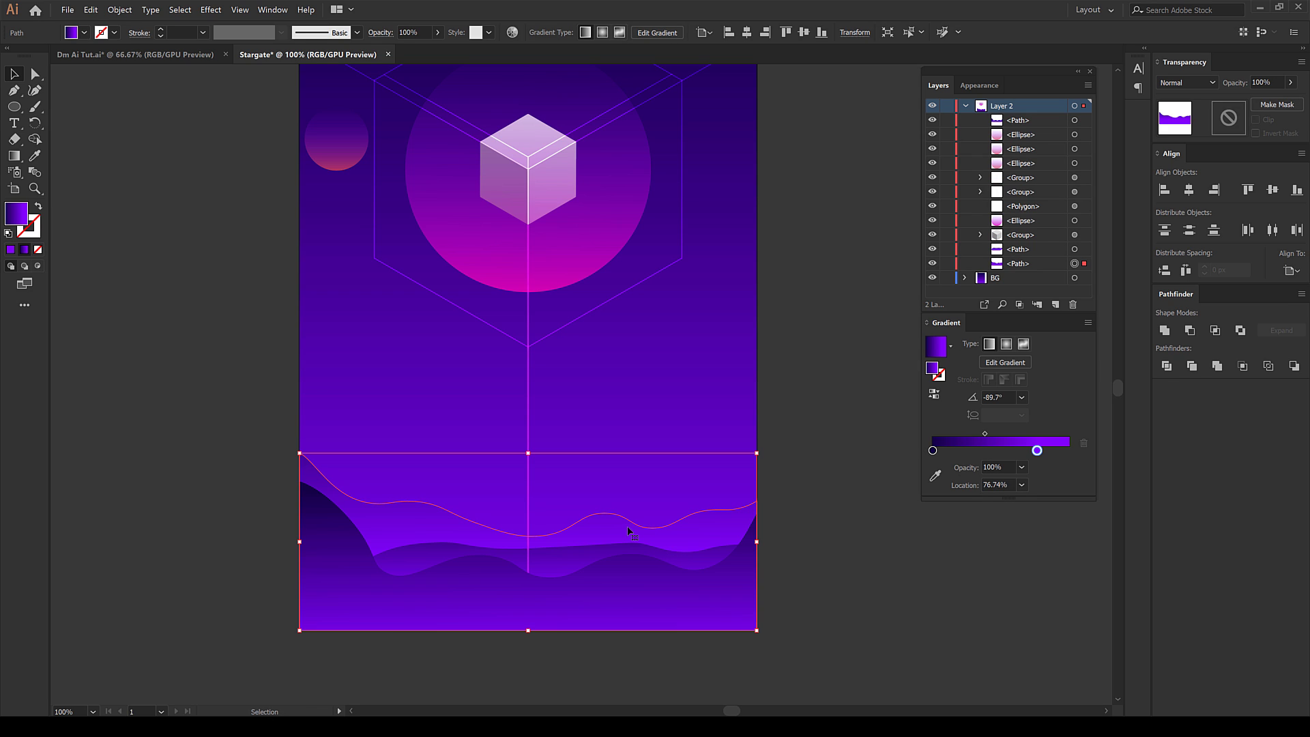
# Redraw the tall back hill's vertical gradient from above its crest to just below the artboard's bottom edge
pyautogui.press('g')
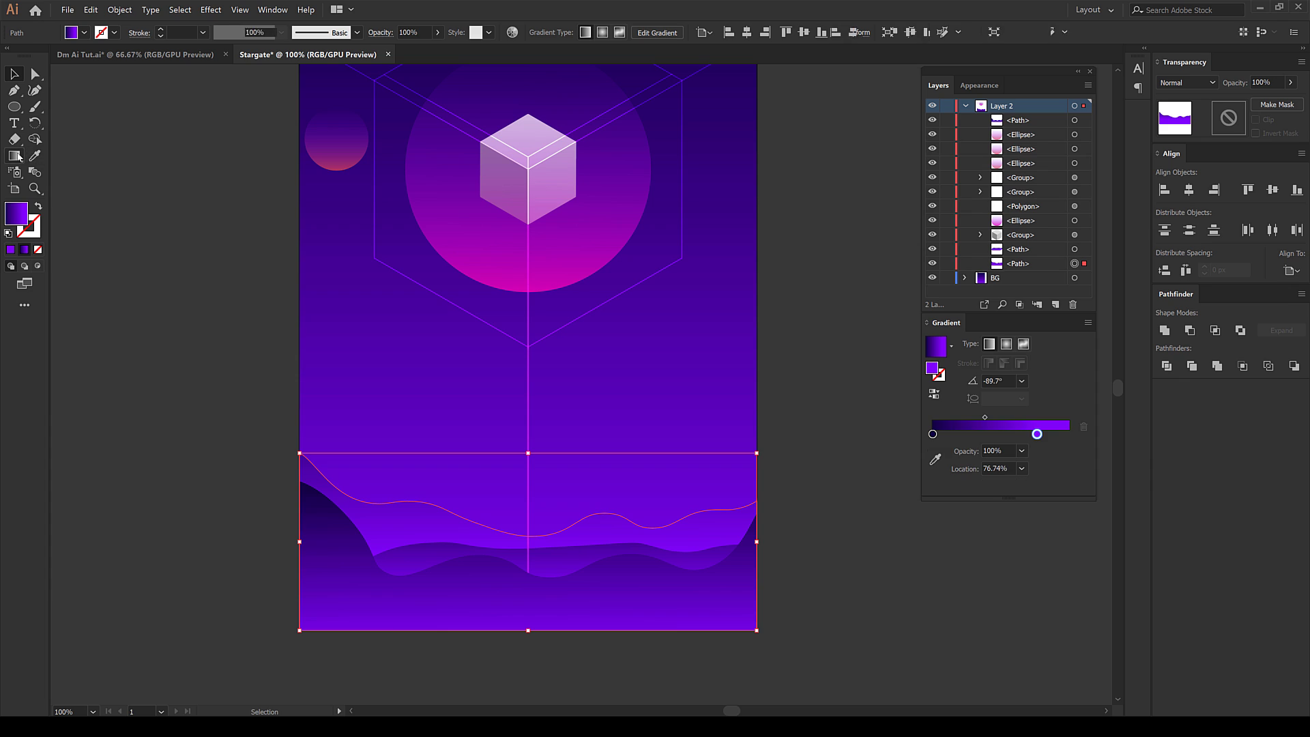
pyautogui.moveTo(529, 401); pyautogui.dragTo(529, 408)
pyautogui.press('v')
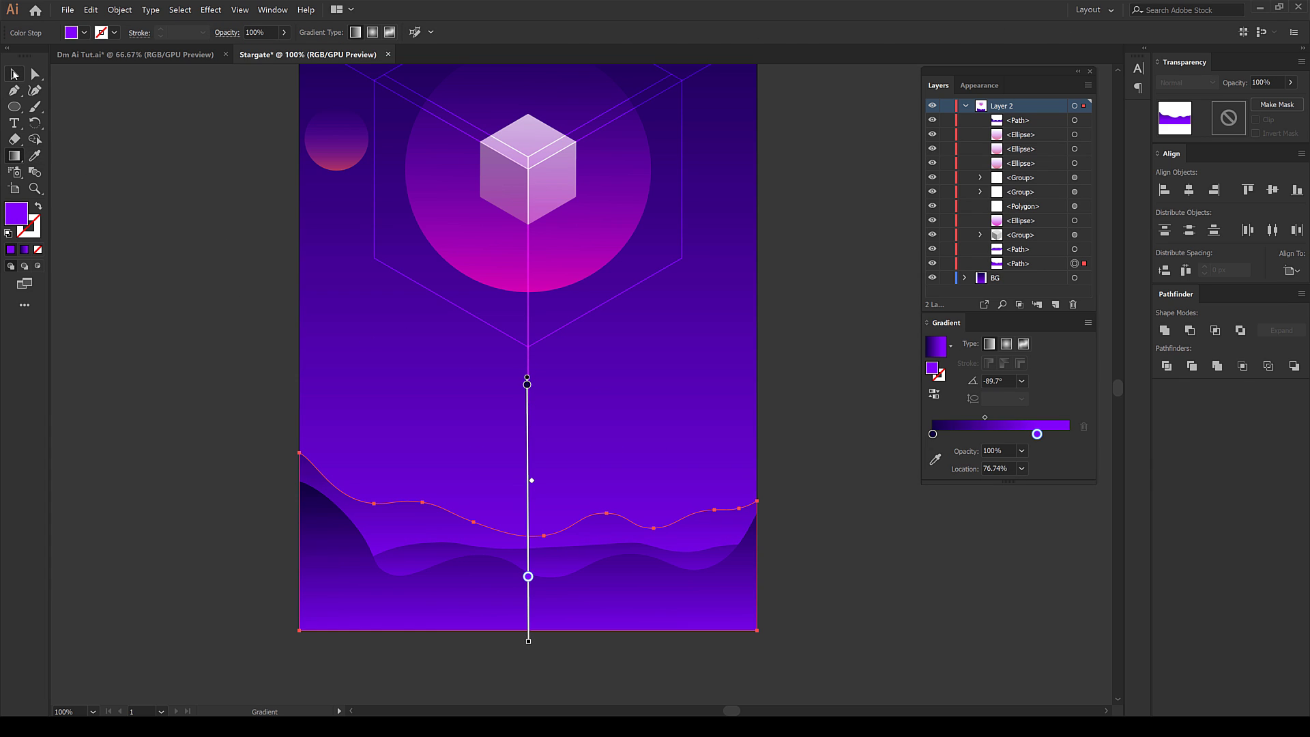
pyautogui.click(756, 492)
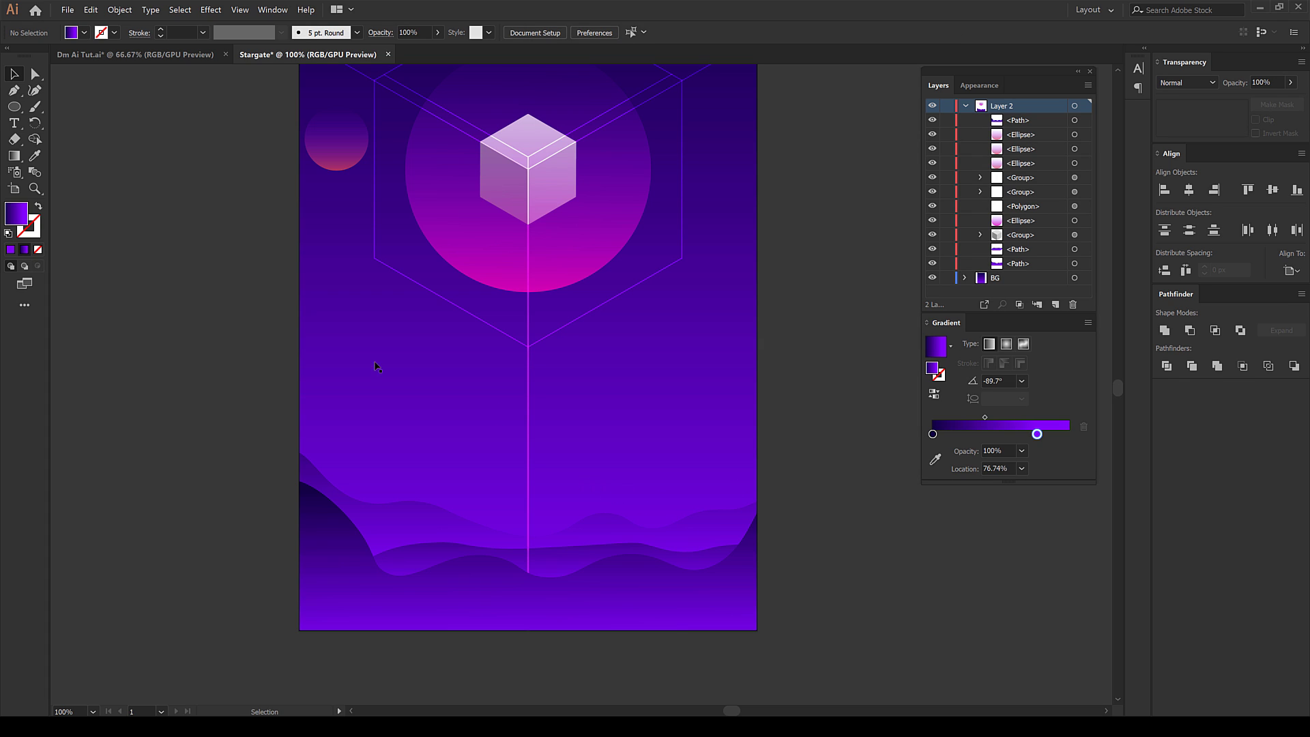
# Copy the black man silhouette from Dm Ai Tut.ai and paste it into the Stargate document
pyautogui.click(155, 54)
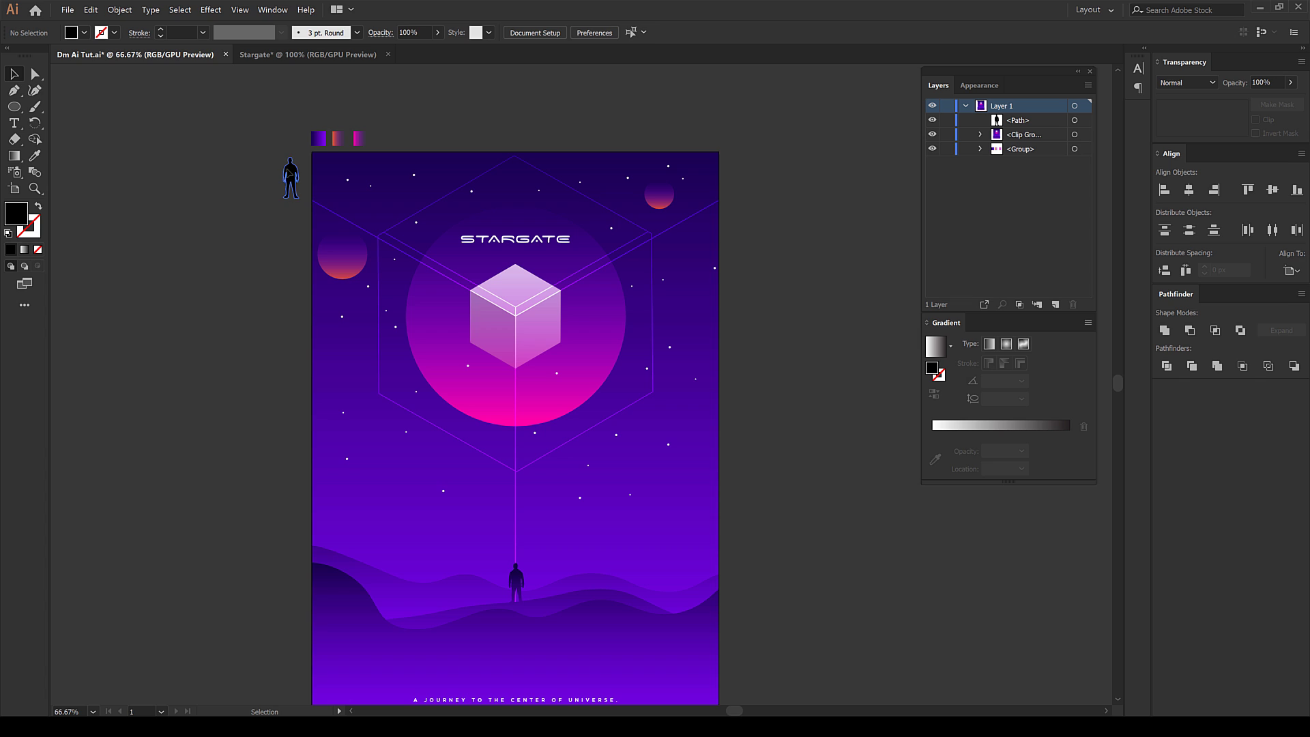
pyautogui.click(291, 179)
pyautogui.click(307, 54)
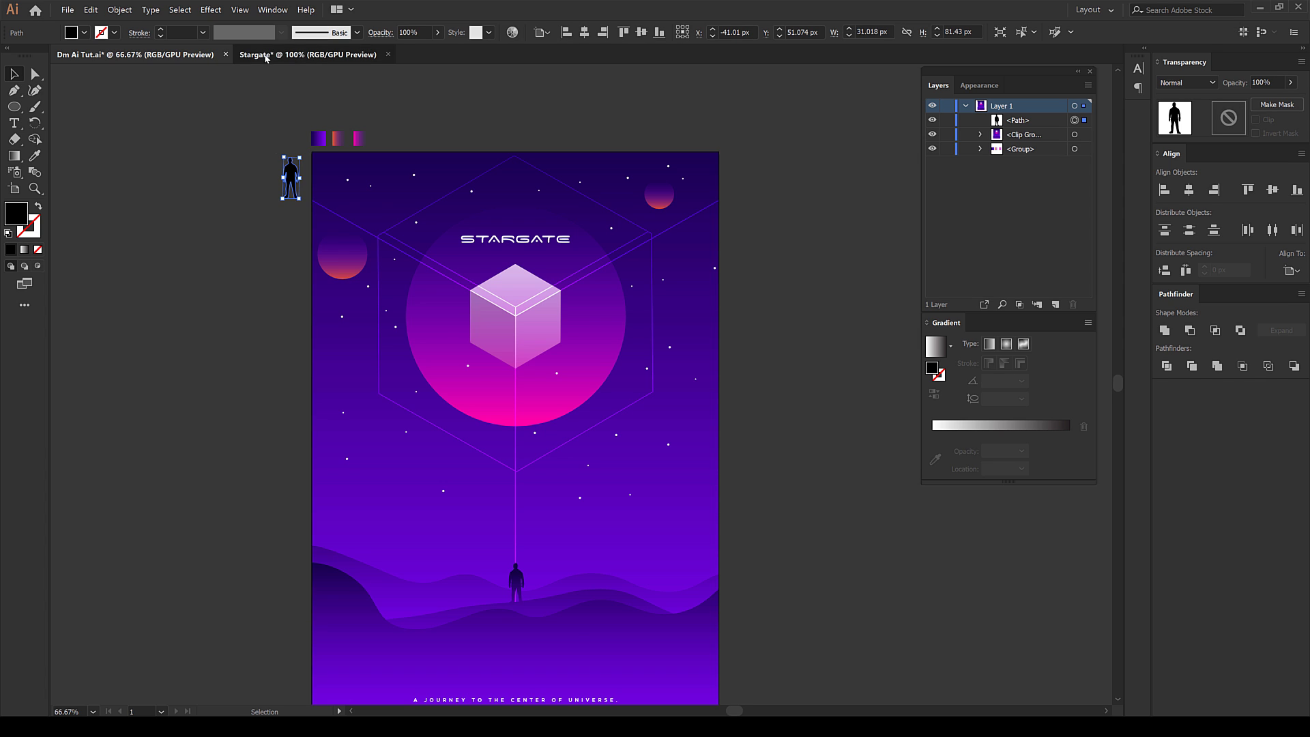
pyautogui.hotkey('ctrl', 'v')
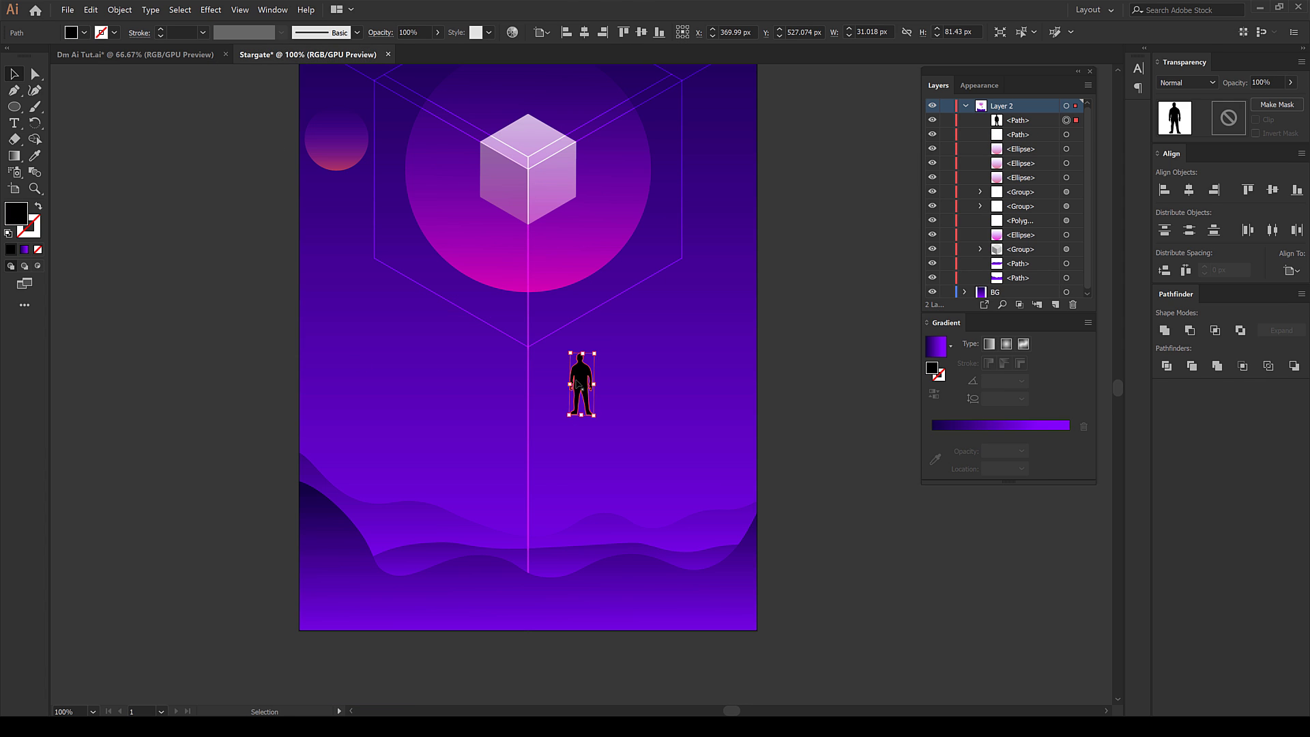
# Scale the man silhouette down to about 17.5 x 45.9 px and stand it on the second hill's crest at the vertical beam
pyautogui.moveTo(594, 414); pyautogui.dragTo(533, 546)
pyautogui.scroll(3, 529, 519)
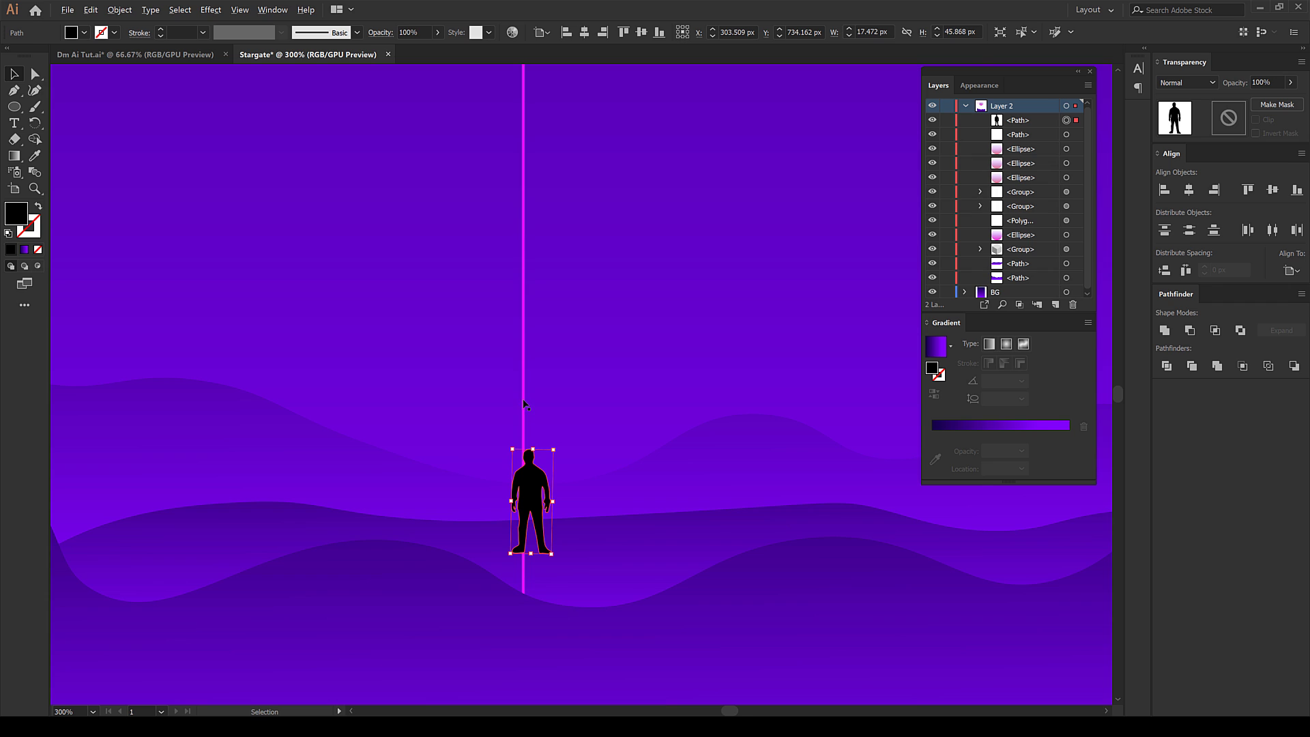
pyautogui.scroll(-4, 523, 402)
pyautogui.click(524, 363)
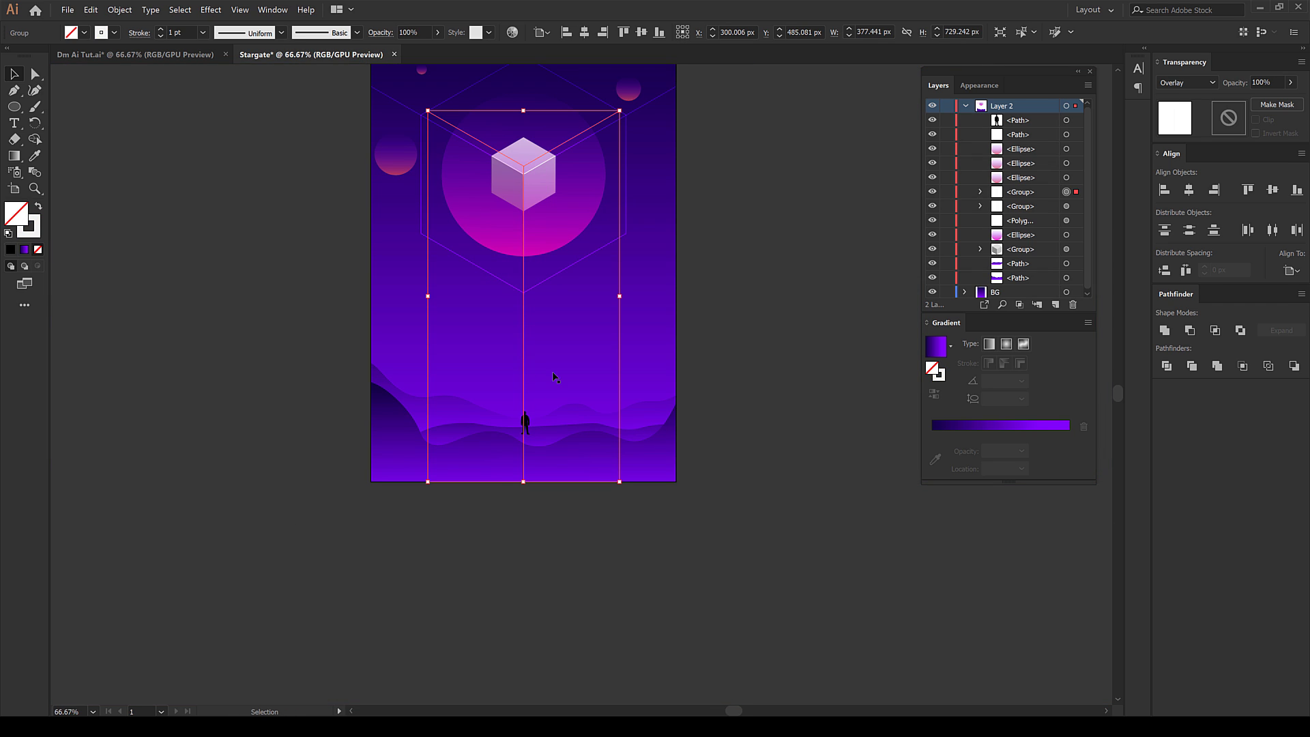
pyautogui.click(751, 358)
pyautogui.scroll(1, 564, 427)
pyautogui.scroll(1, 535, 427)
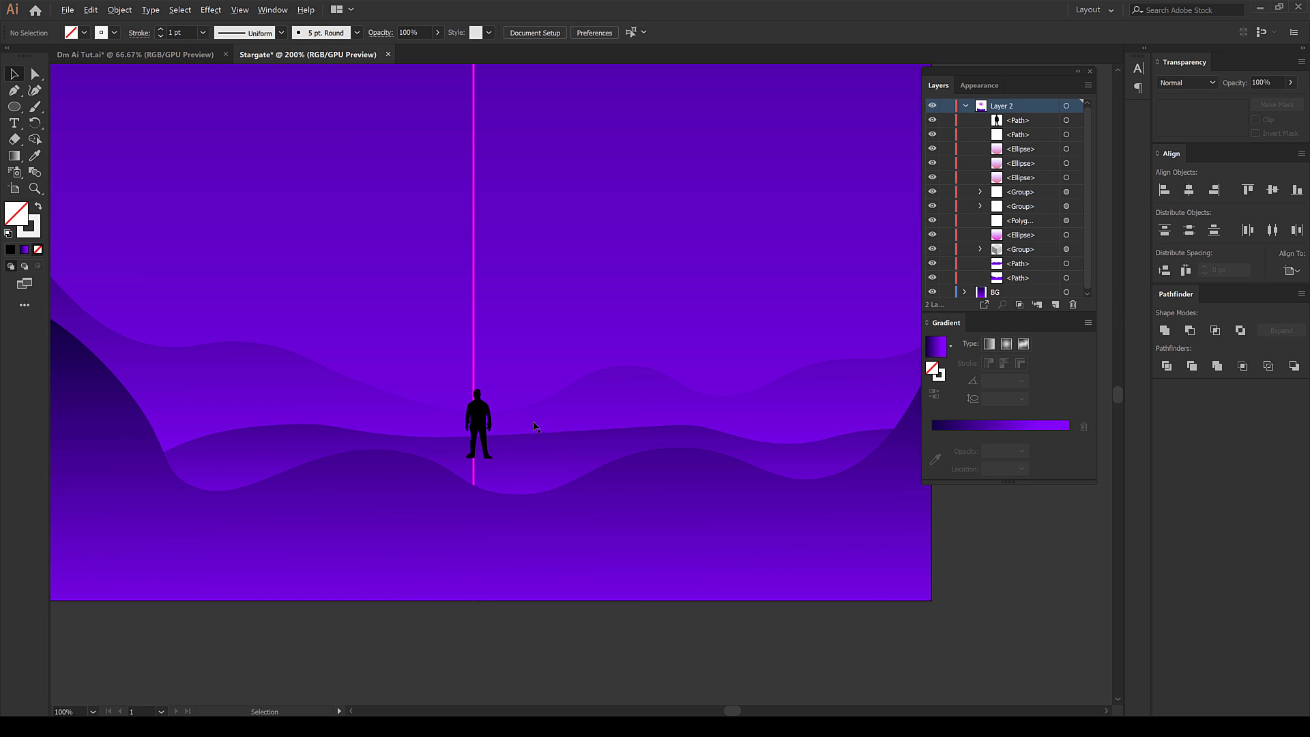
pyautogui.scroll(1, 475, 385)
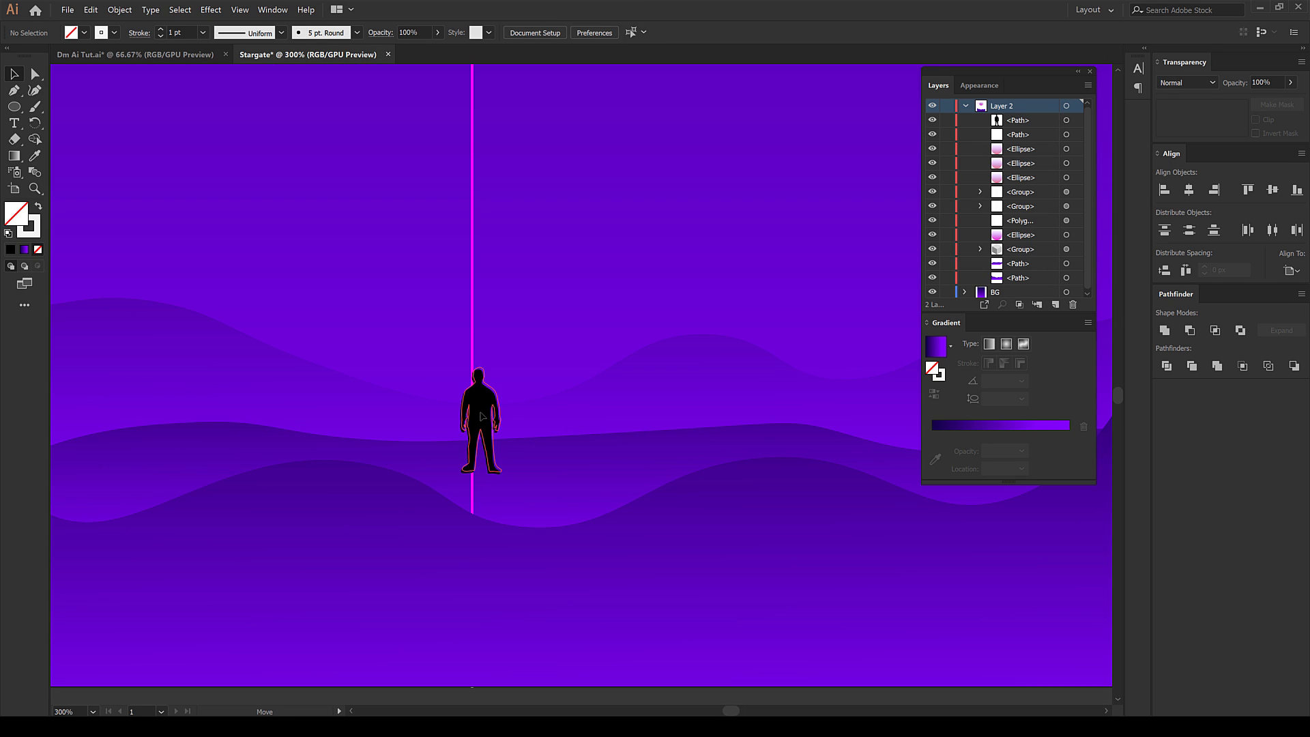
pyautogui.moveTo(483, 404); pyautogui.dragTo(481, 394)
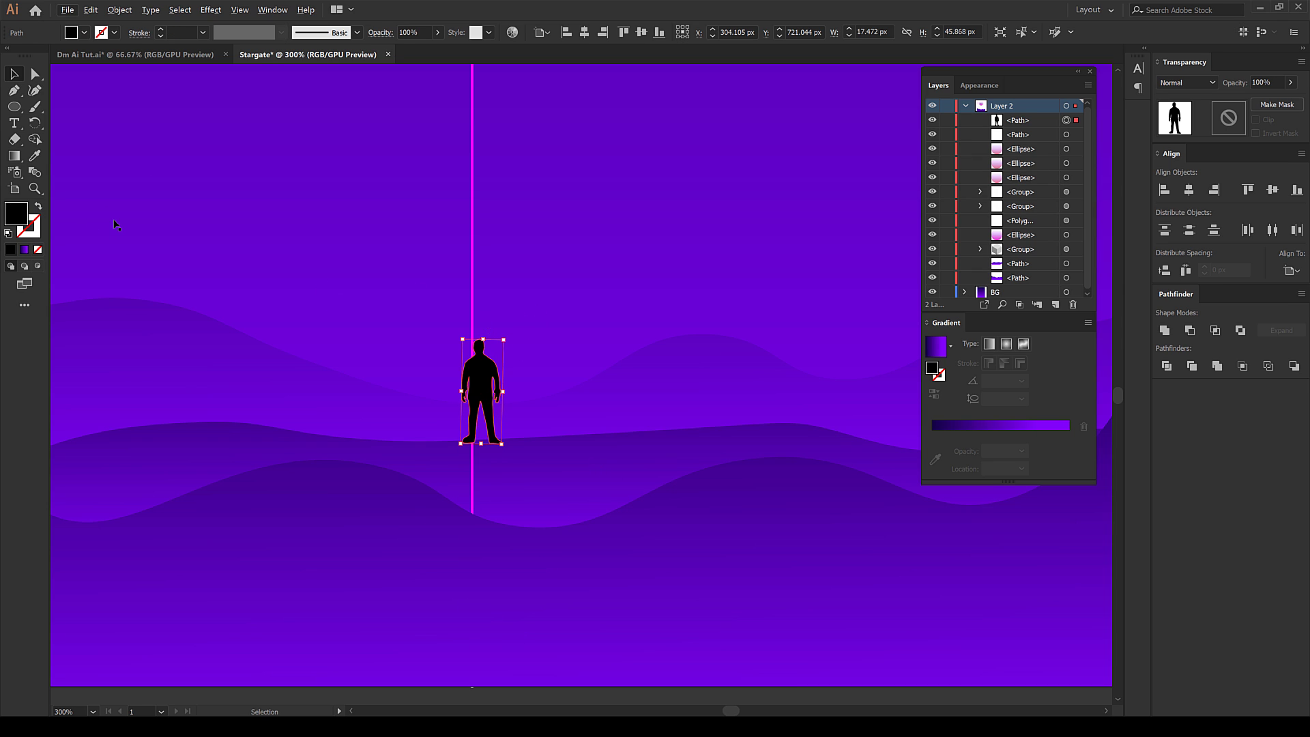
# Fill the man silhouette with the background's purple gradient using the Eyedropper
pyautogui.press('i')
pyautogui.click(519, 234)
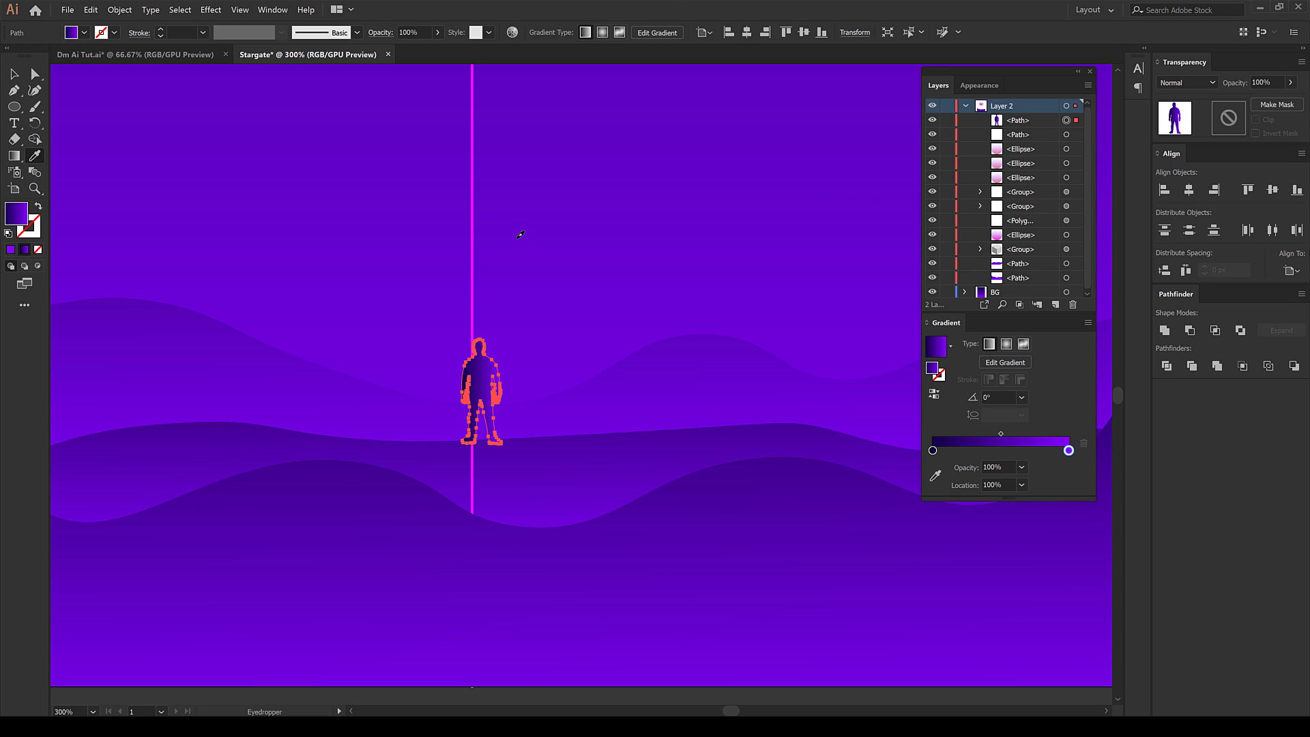
pyautogui.press('v')
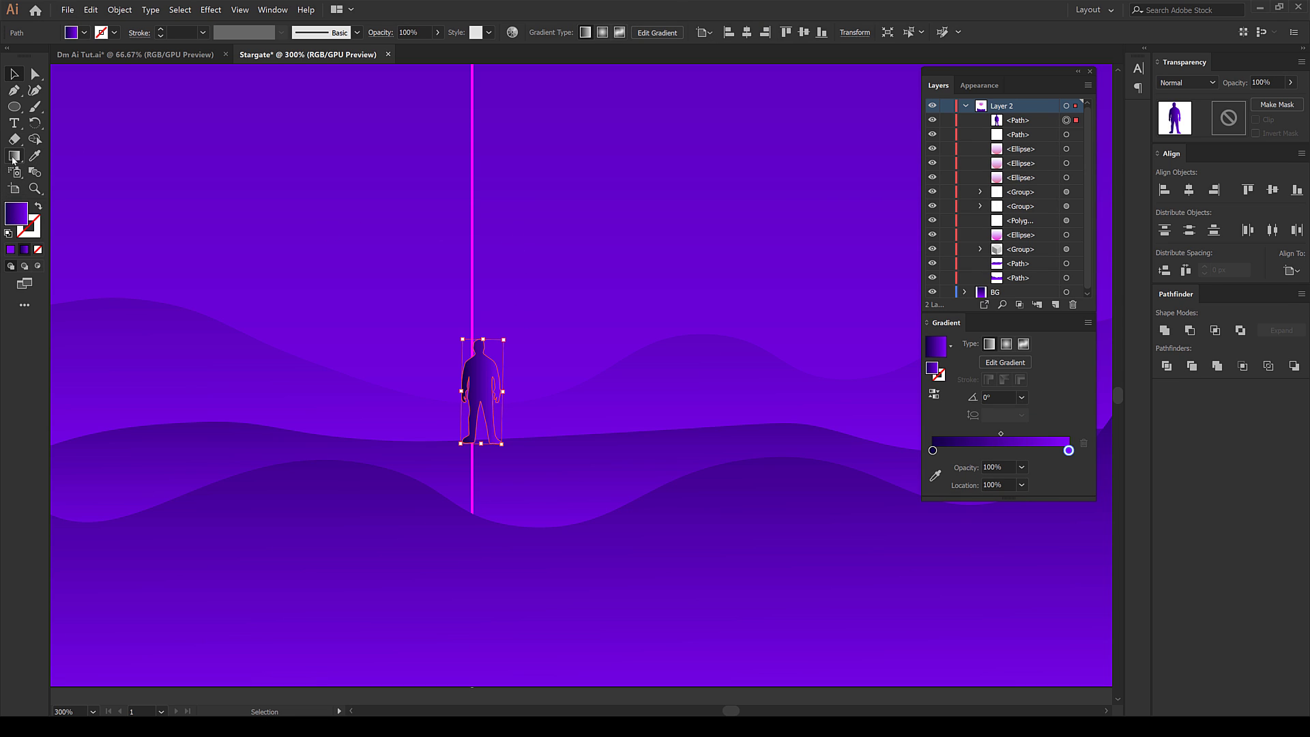
# Run the silhouette's gradient vertically from above the head to well below the feet and shift its midpoint toward the purple end
pyautogui.press('g')
pyautogui.moveTo(480, 322); pyautogui.dragTo(480, 549)
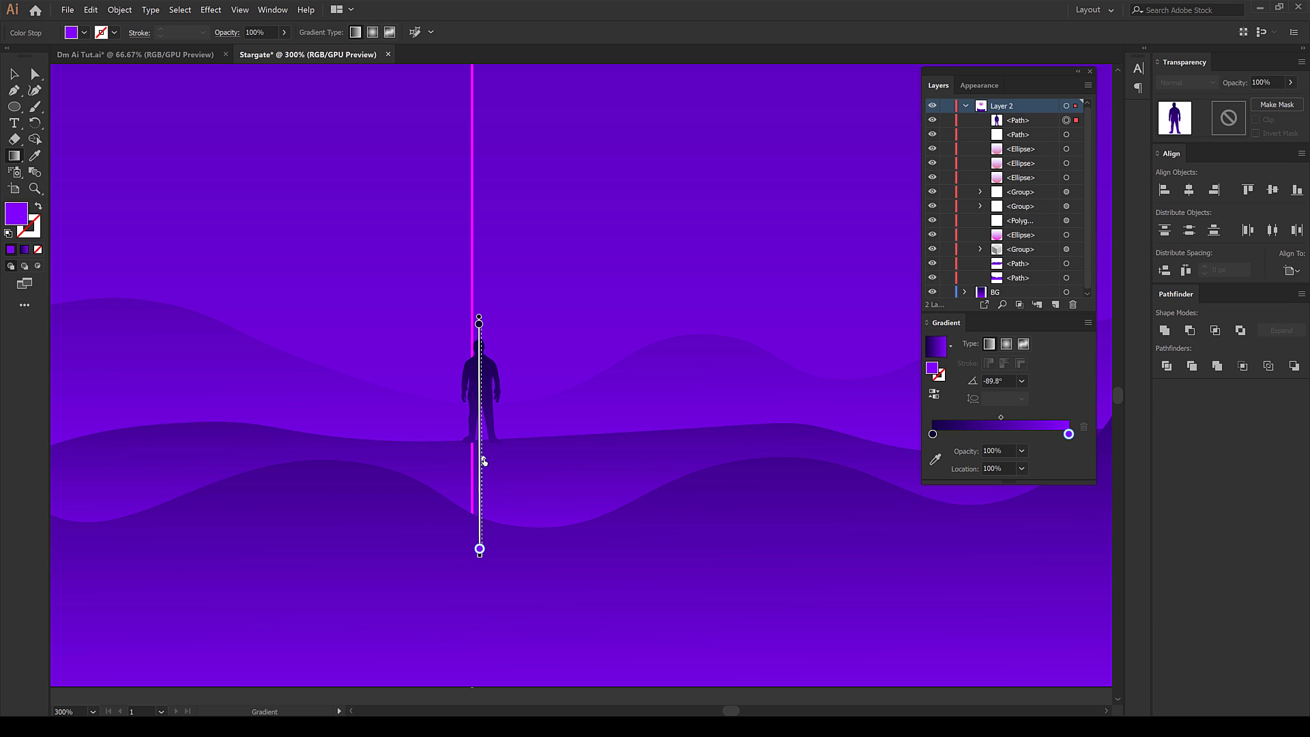
pyautogui.moveTo(484, 462); pyautogui.dragTo(484, 459)
pyautogui.click(15, 75)
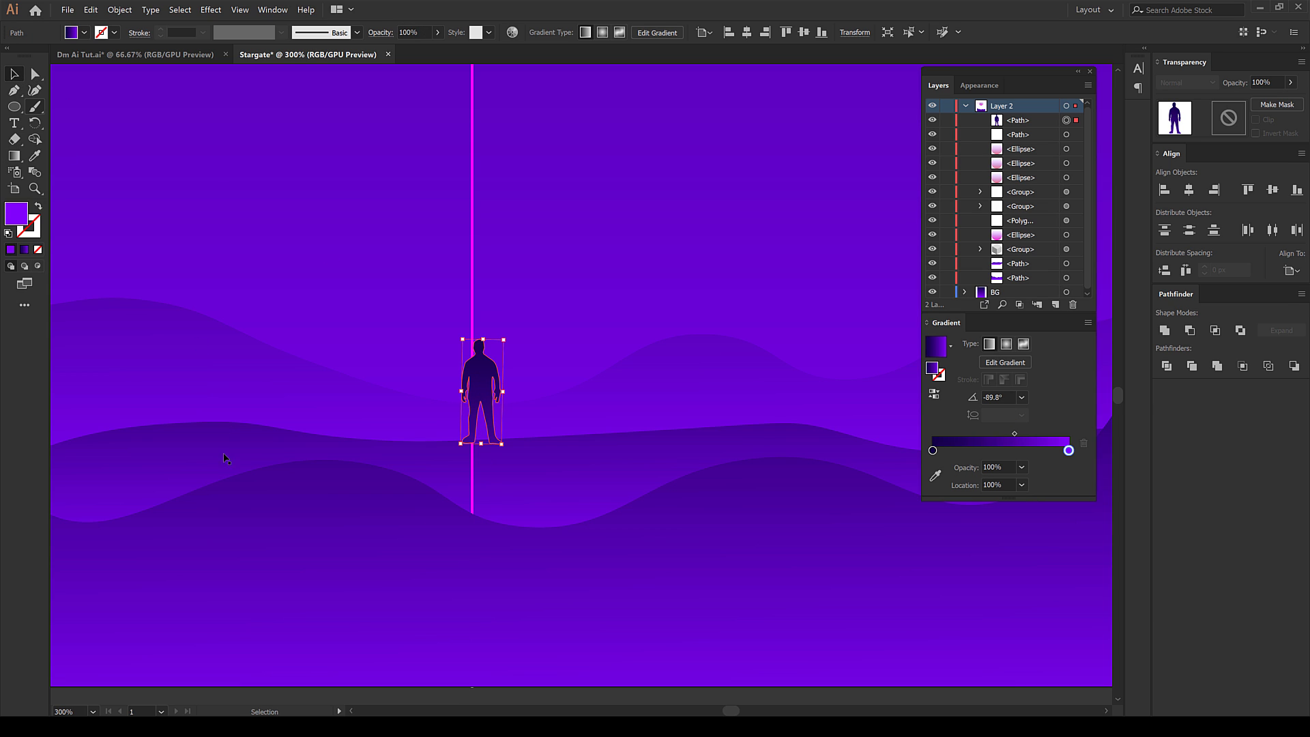
pyautogui.hotkey('ctrl', '-')
pyautogui.hotkey('ctrl', '-')
pyautogui.click(373, 559)
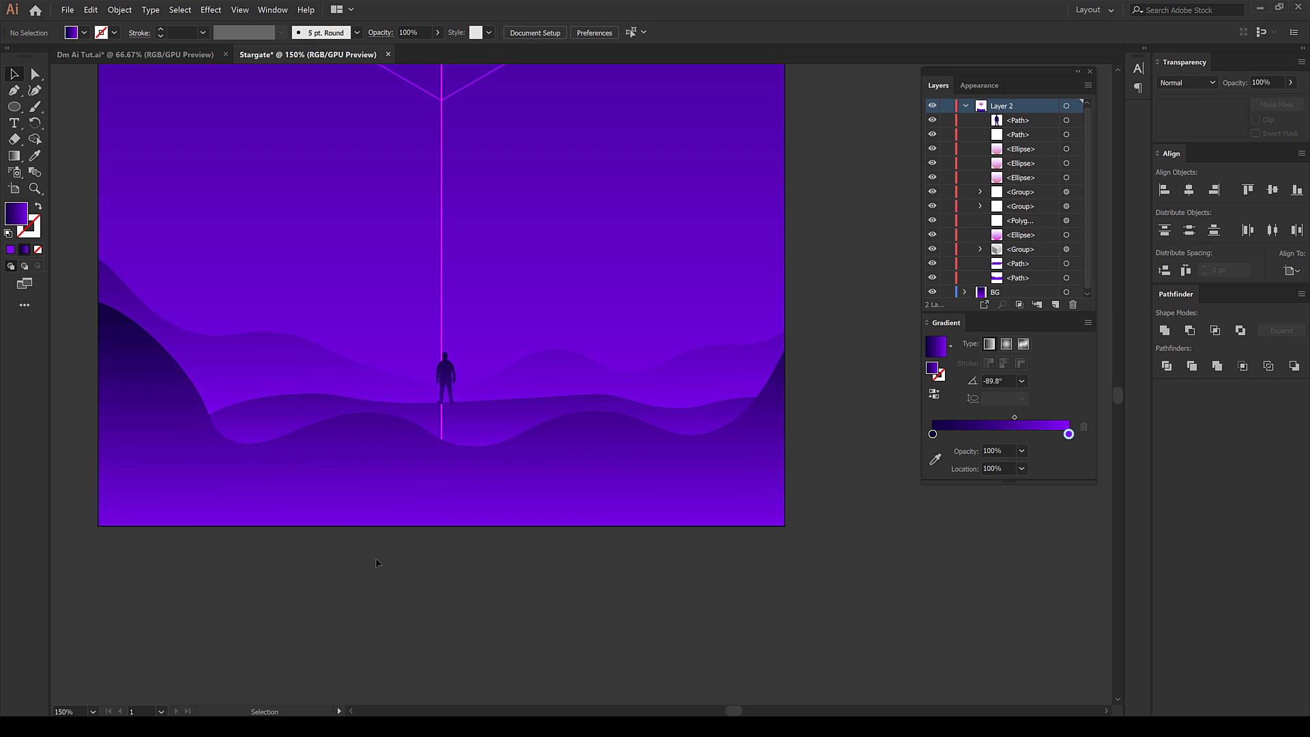
# Darken the second hill's crest by moving its dark gradient stop down to 5.43% and adjusting the gradient midpoint
pyautogui.scroll(2, 398, 483)
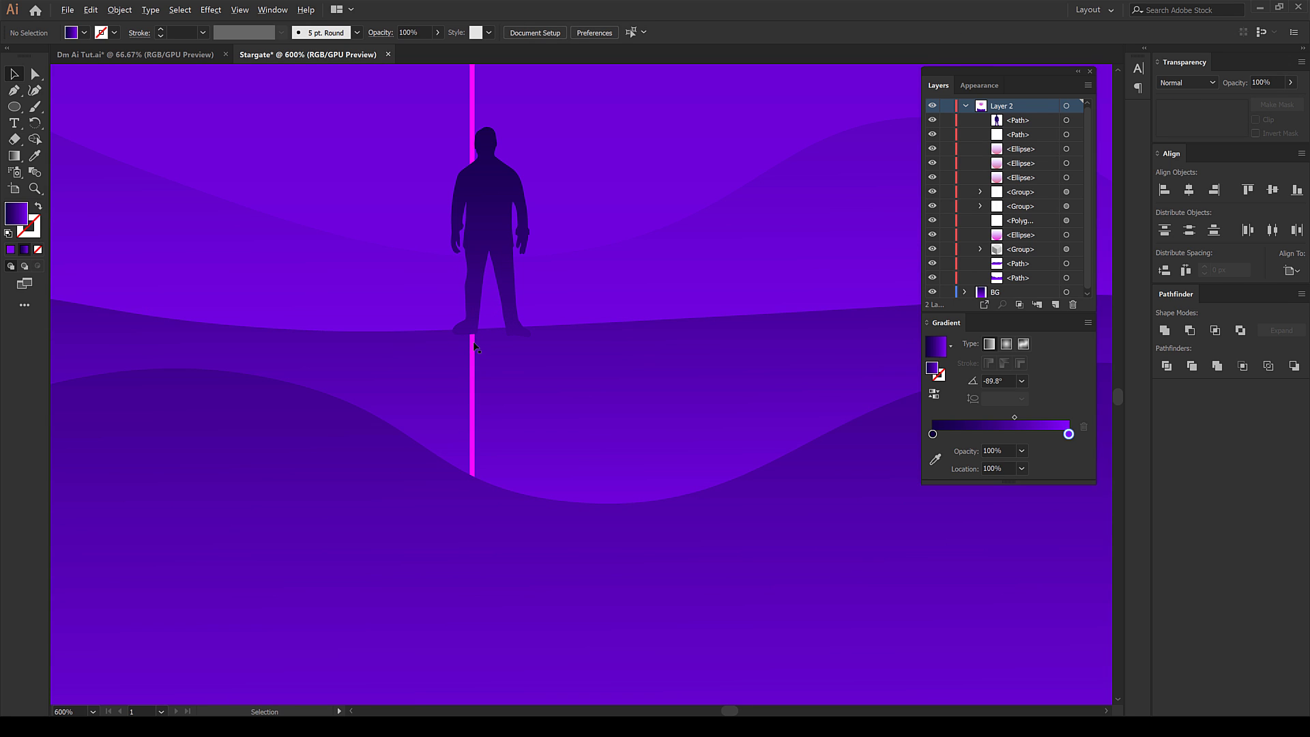
pyautogui.click(547, 381)
pyautogui.hotkey('ctrl', '-')
pyautogui.hotkey('ctrl', '-')
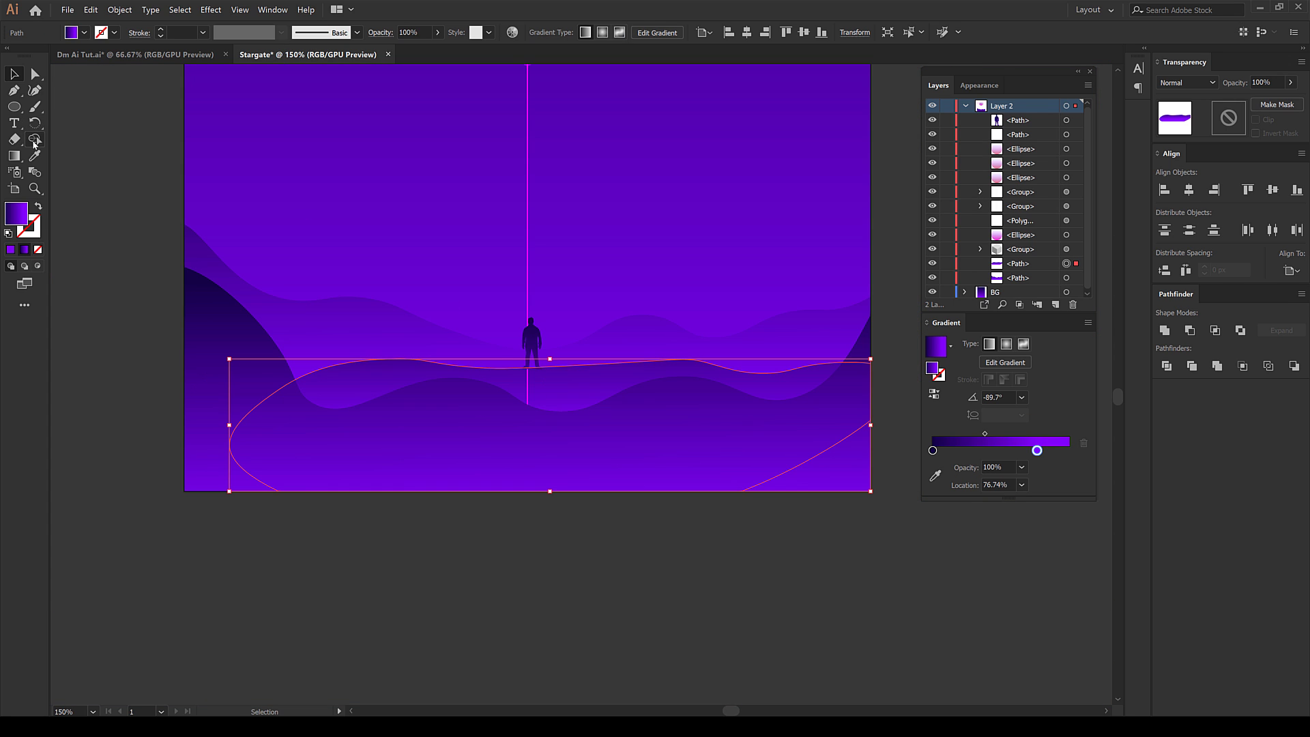
pyautogui.click(15, 155)
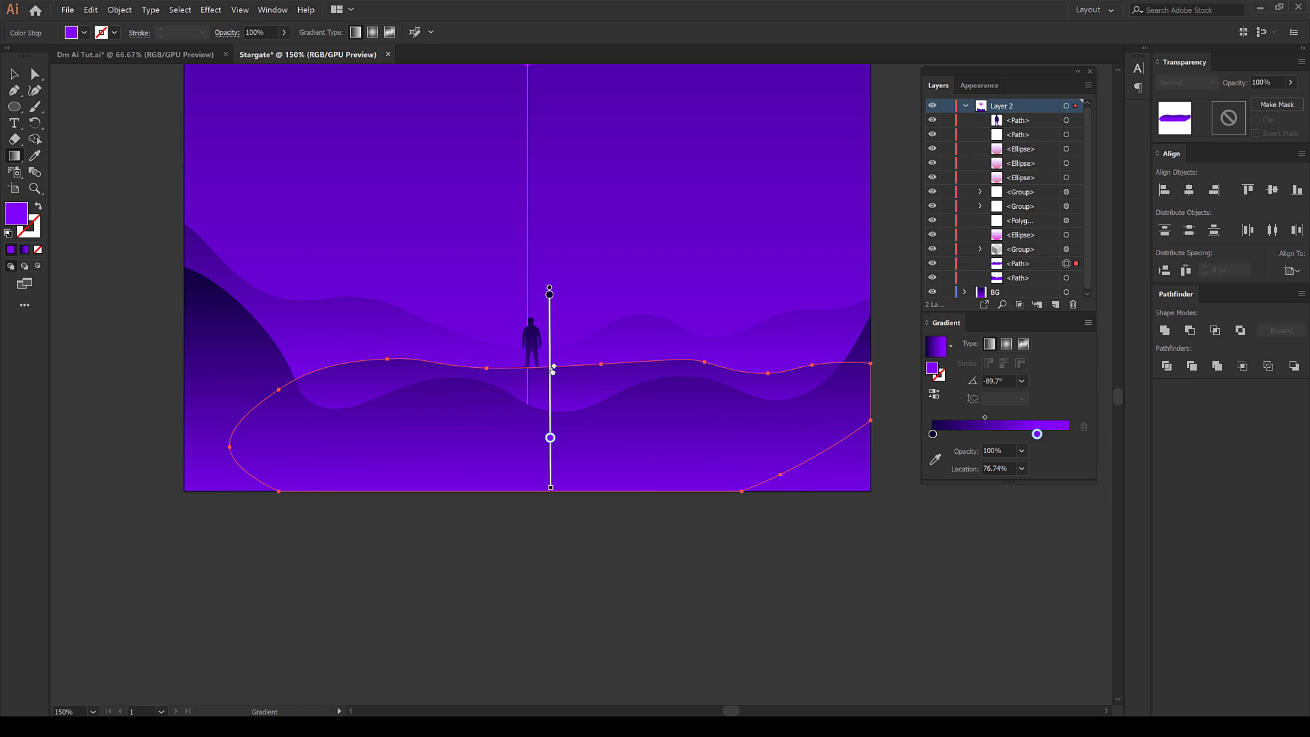
pyautogui.moveTo(554, 374); pyautogui.dragTo(554, 372)
pyautogui.moveTo(549, 296); pyautogui.dragTo(550, 315)
pyautogui.press('v')
pyautogui.click(380, 611)
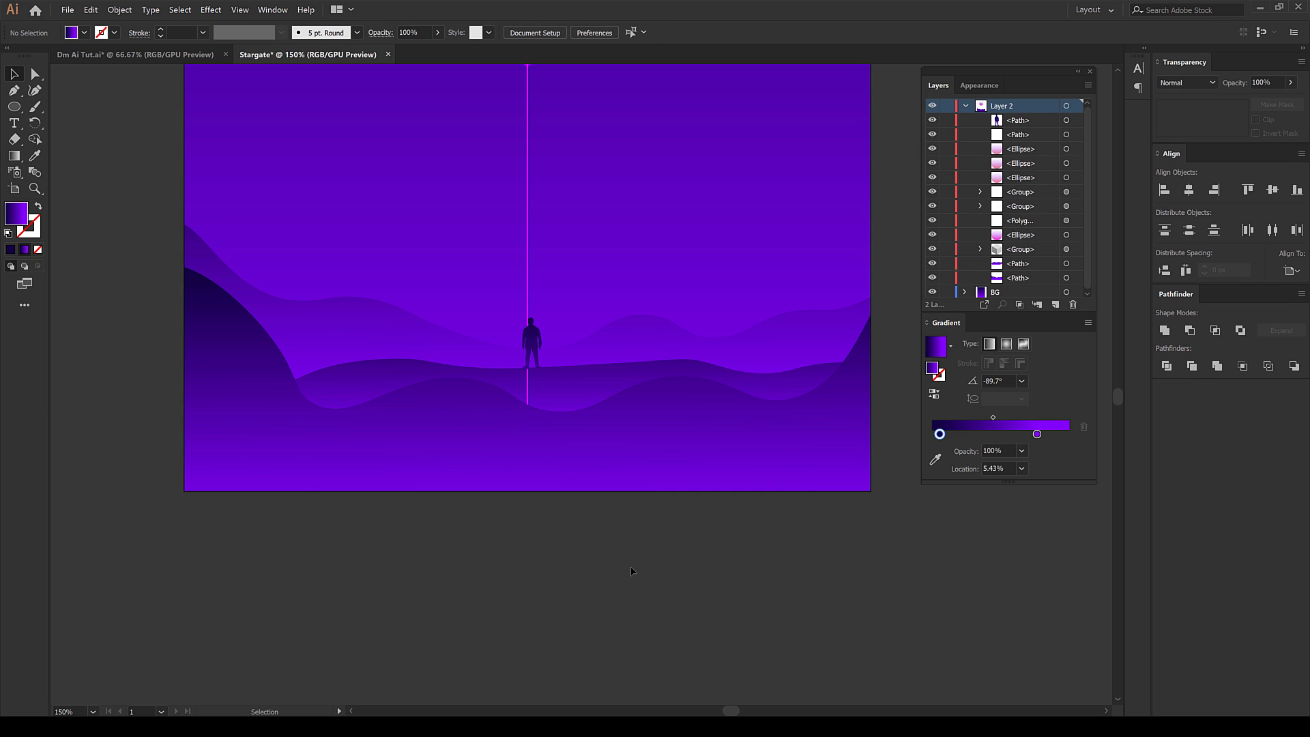
# Centre the man silhouette horizontally on the artboard so it stands on the vertical beam
pyautogui.scroll(2, 539, 324)
pyautogui.click(529, 338)
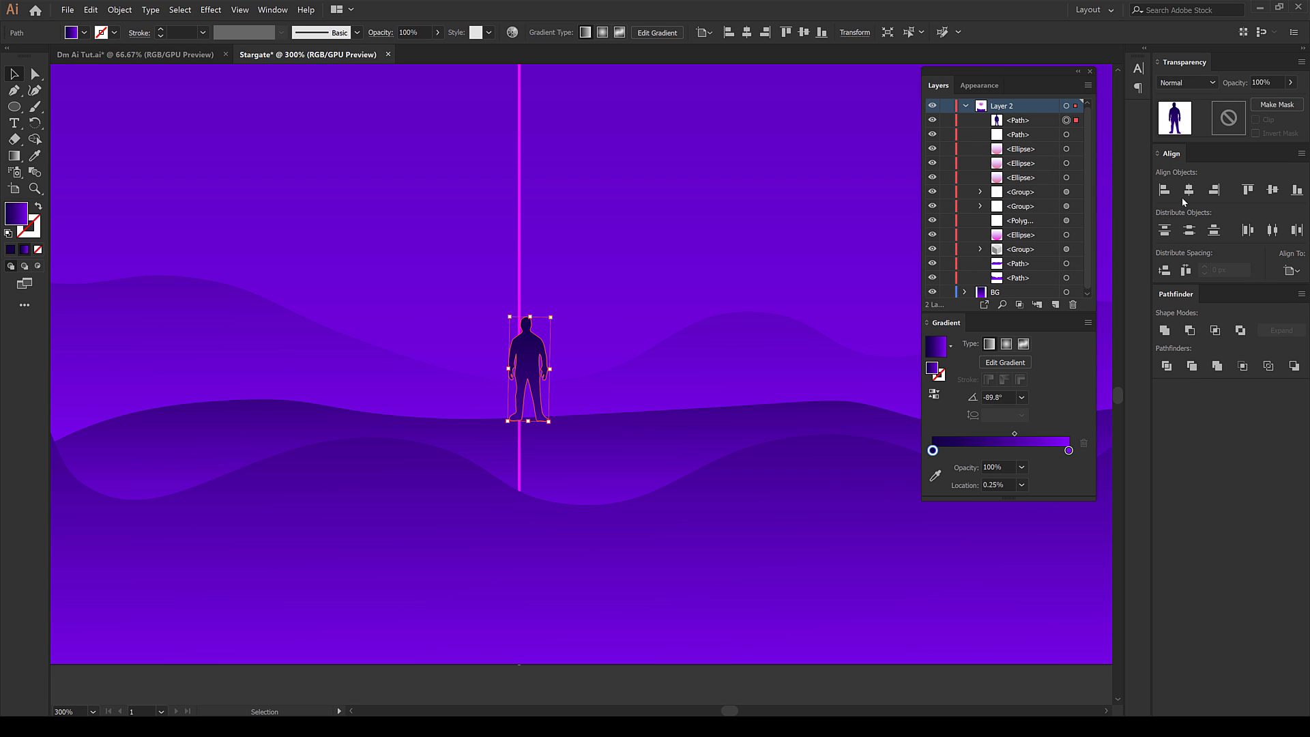
pyautogui.click(476, 675)
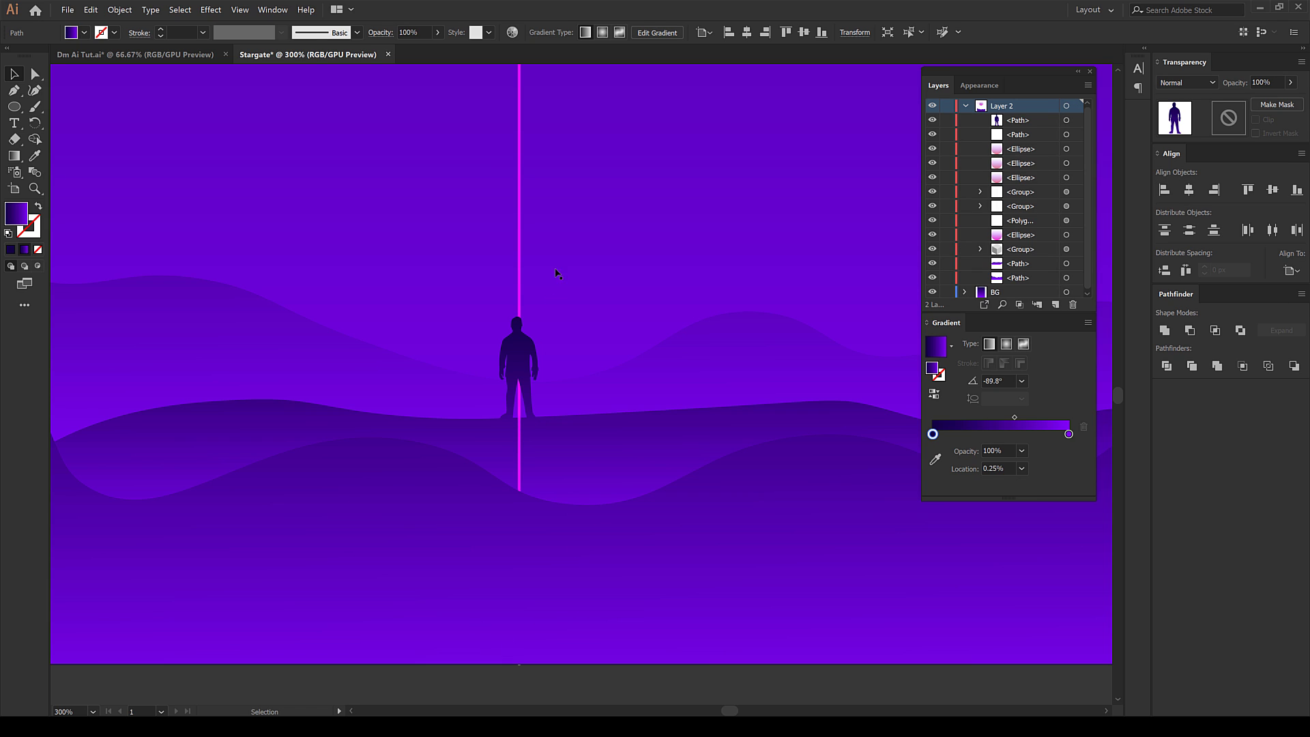
# Shorten the first Overlay group's vertical line by moving its bottom anchor up to the man's feet, at about Y 742.3 px
pyautogui.click(520, 245)
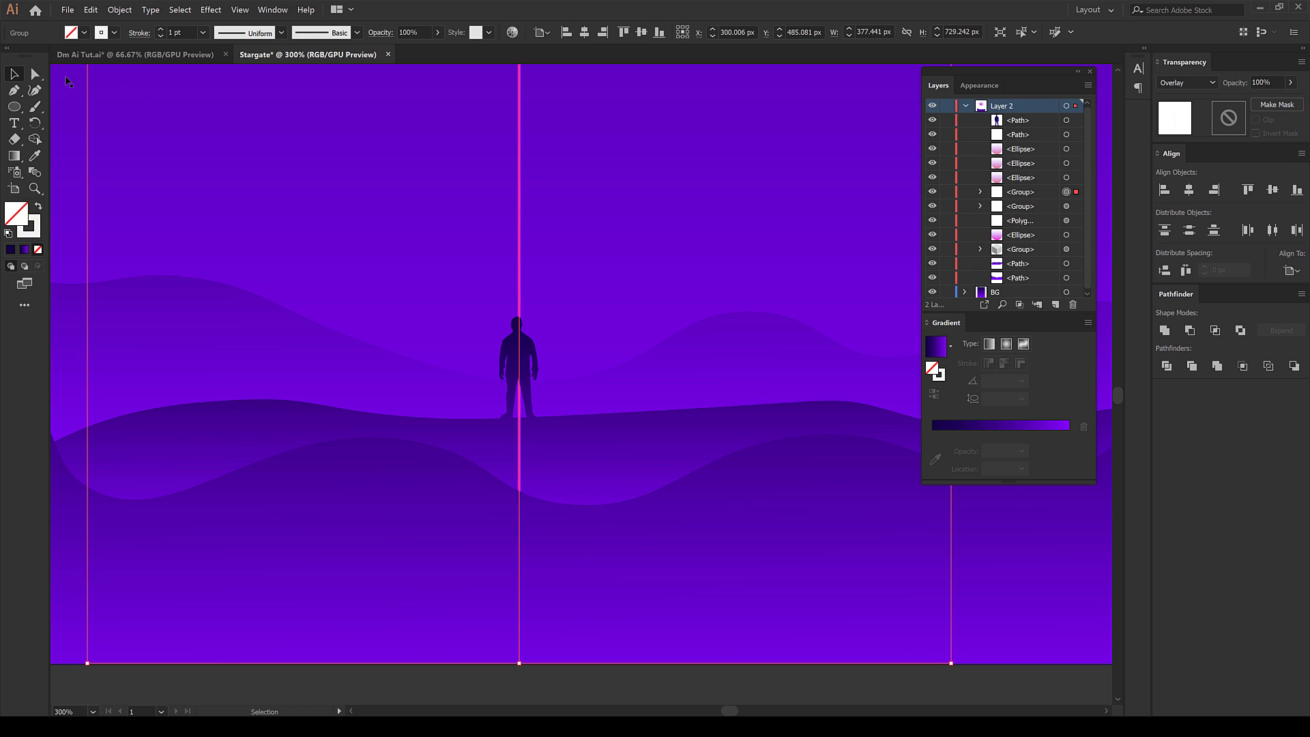
pyautogui.press('a')
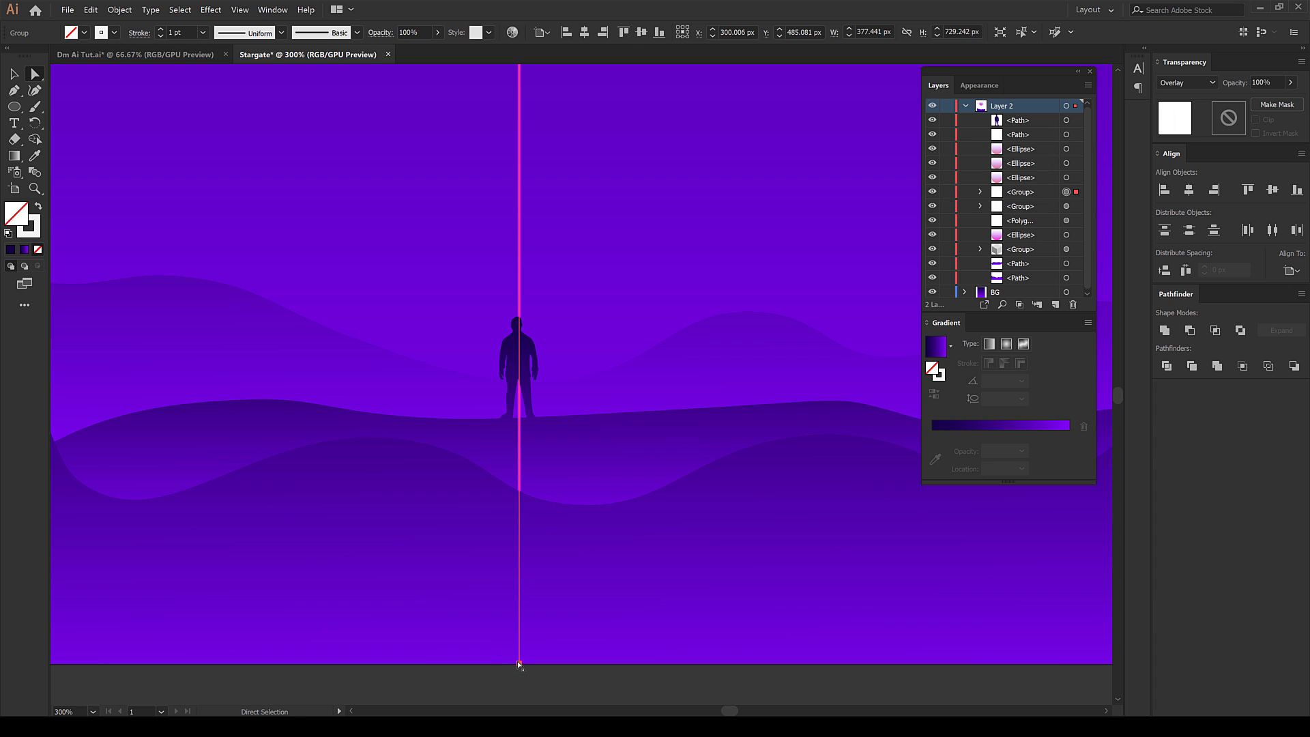
pyautogui.scroll(2, 518, 587)
pyautogui.hotkey('ctrl', 'shift', 'a')
pyautogui.press('v')
pyautogui.click(519, 506)
pyautogui.scroll(-1, 529, 501)
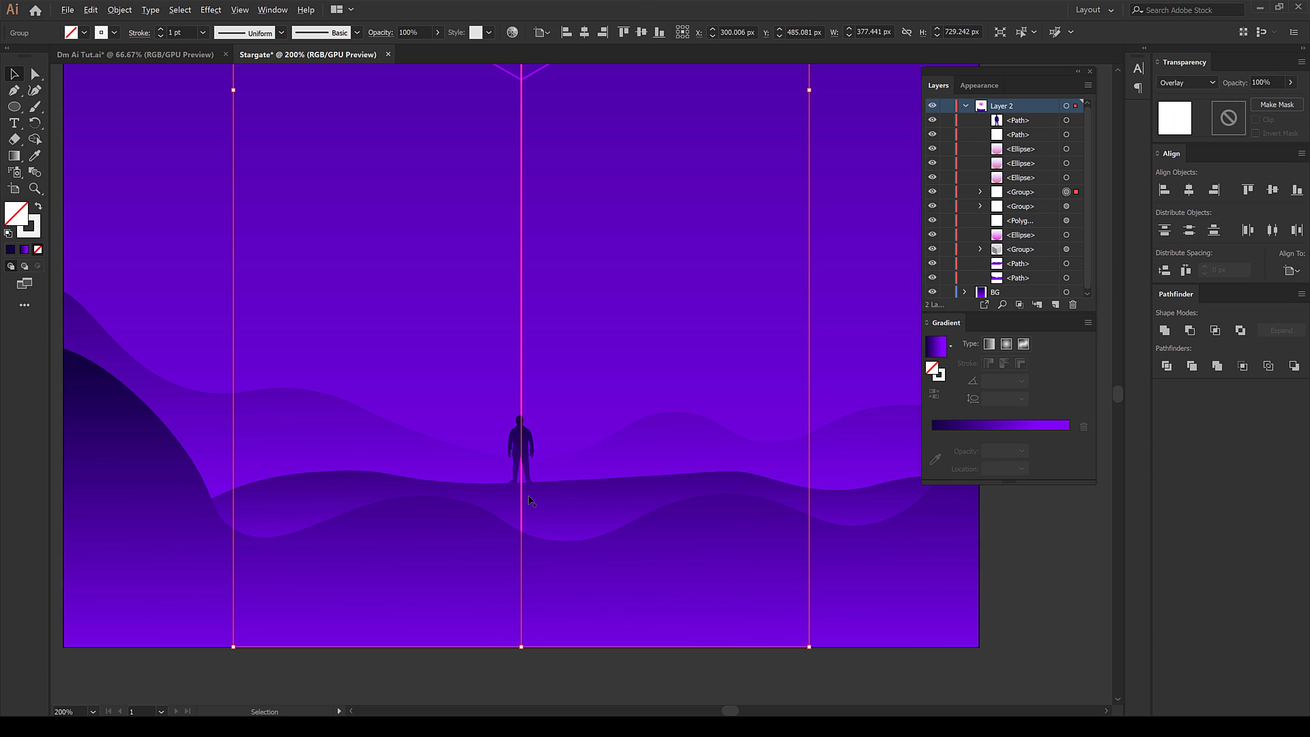
pyautogui.click(37, 77)
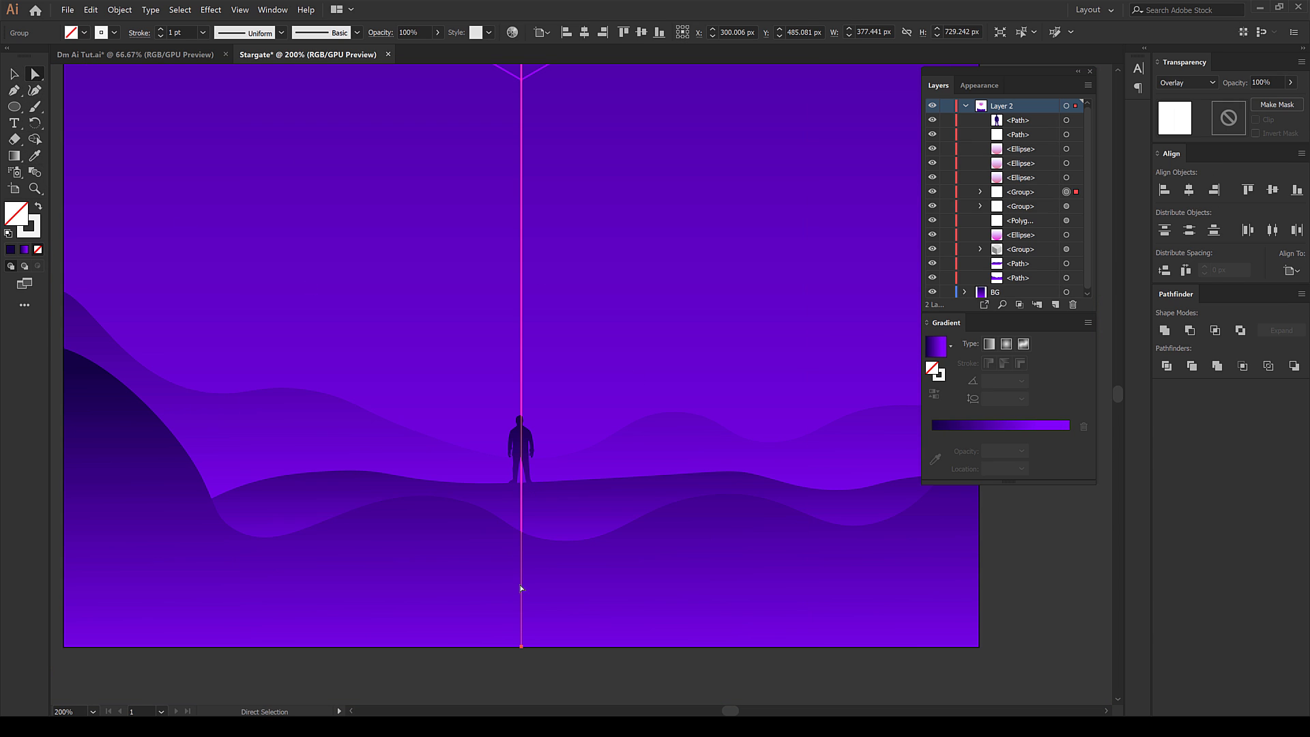
pyautogui.click(522, 647)
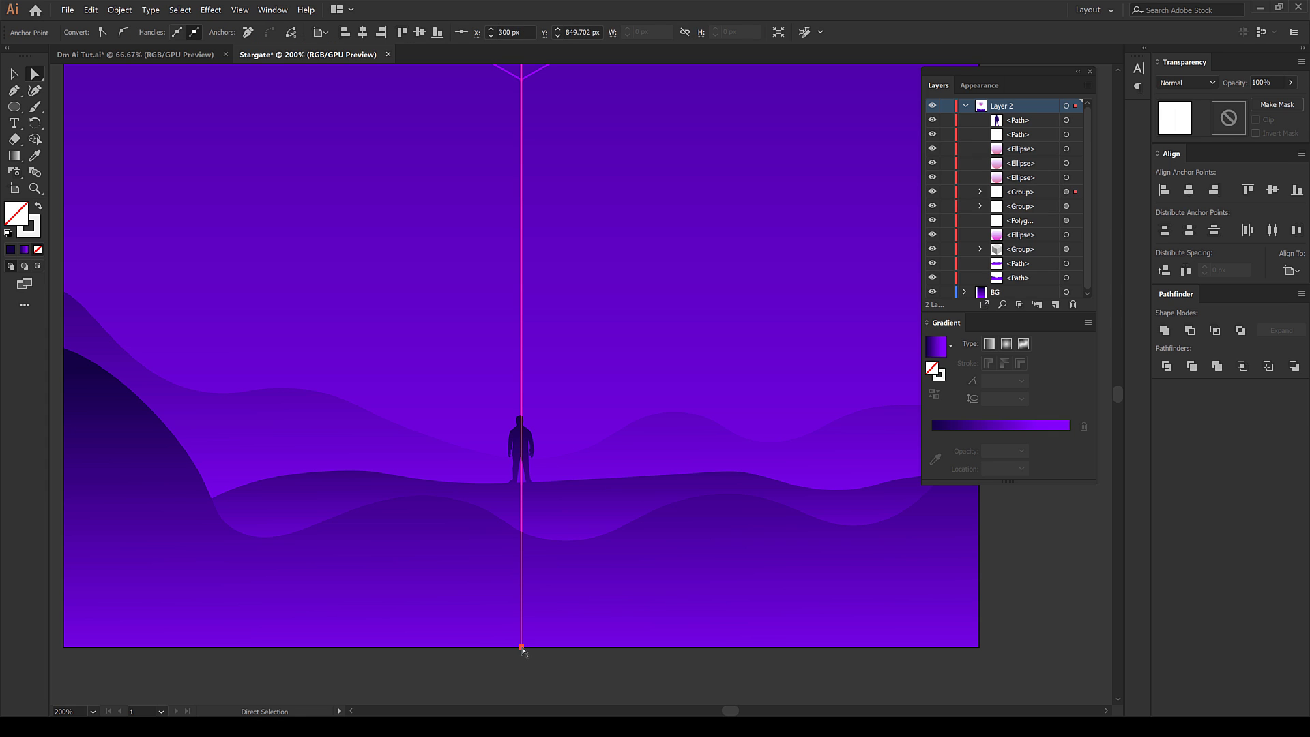
pyautogui.moveTo(522, 647); pyautogui.dragTo(523, 484)
pyautogui.scroll(-4, 538, 483)
pyautogui.scroll(6, 546, 471)
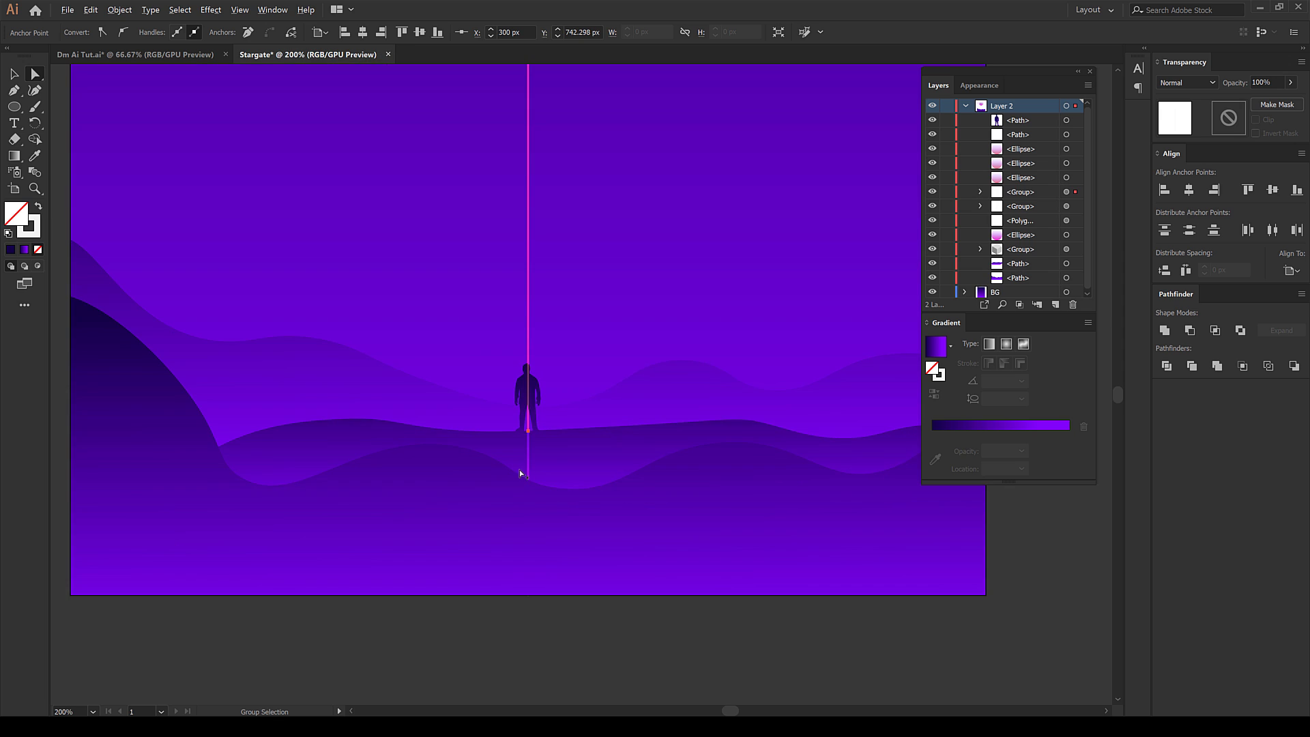
# Shorten the duplicate vertical line beneath it by moving its bottom anchor to the man's feet, at about Y 742.5 px
pyautogui.click(540, 452)
pyautogui.scroll(-4, 564, 560)
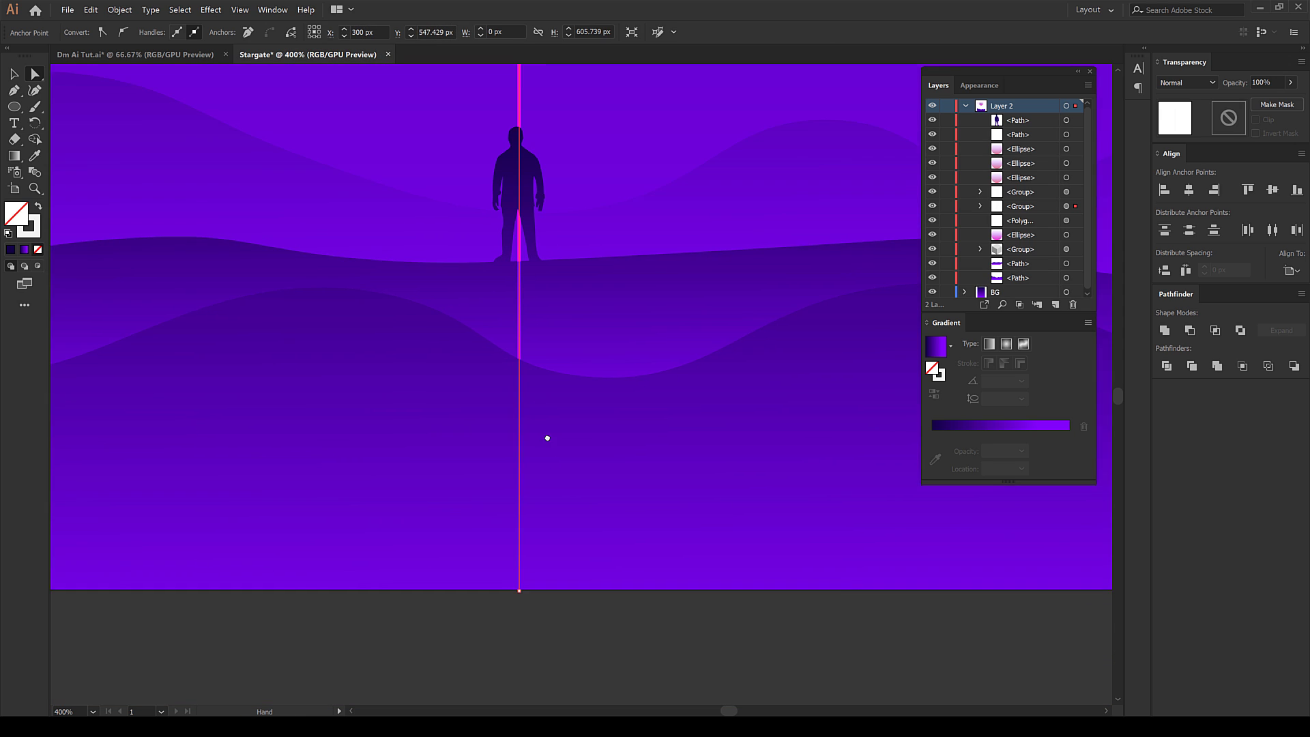
pyautogui.click(514, 559)
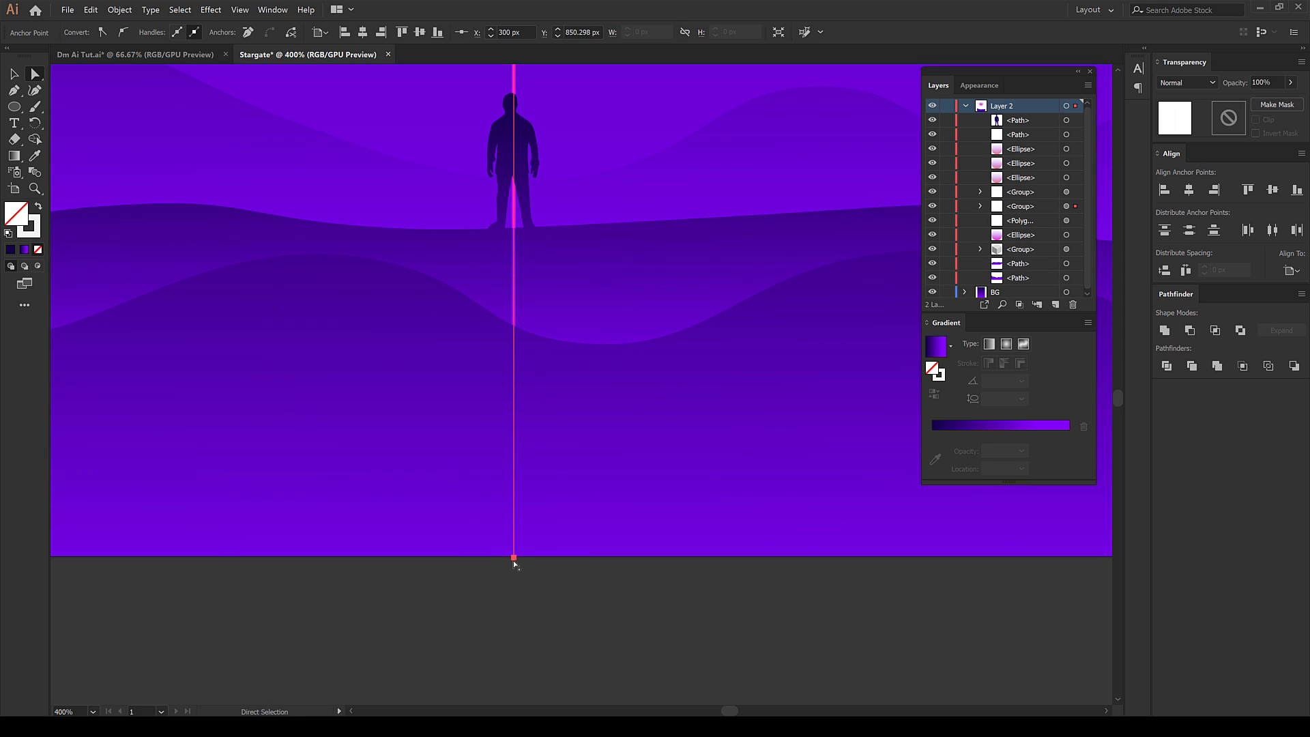
pyautogui.moveTo(513, 560); pyautogui.dragTo(512, 231)
pyautogui.hotkey('ctrl', '-')
pyautogui.hotkey('ctrl', '-')
pyautogui.hotkey('ctrl', '-')
pyautogui.hotkey('ctrl', '-')
pyautogui.hotkey('ctrl', '-')
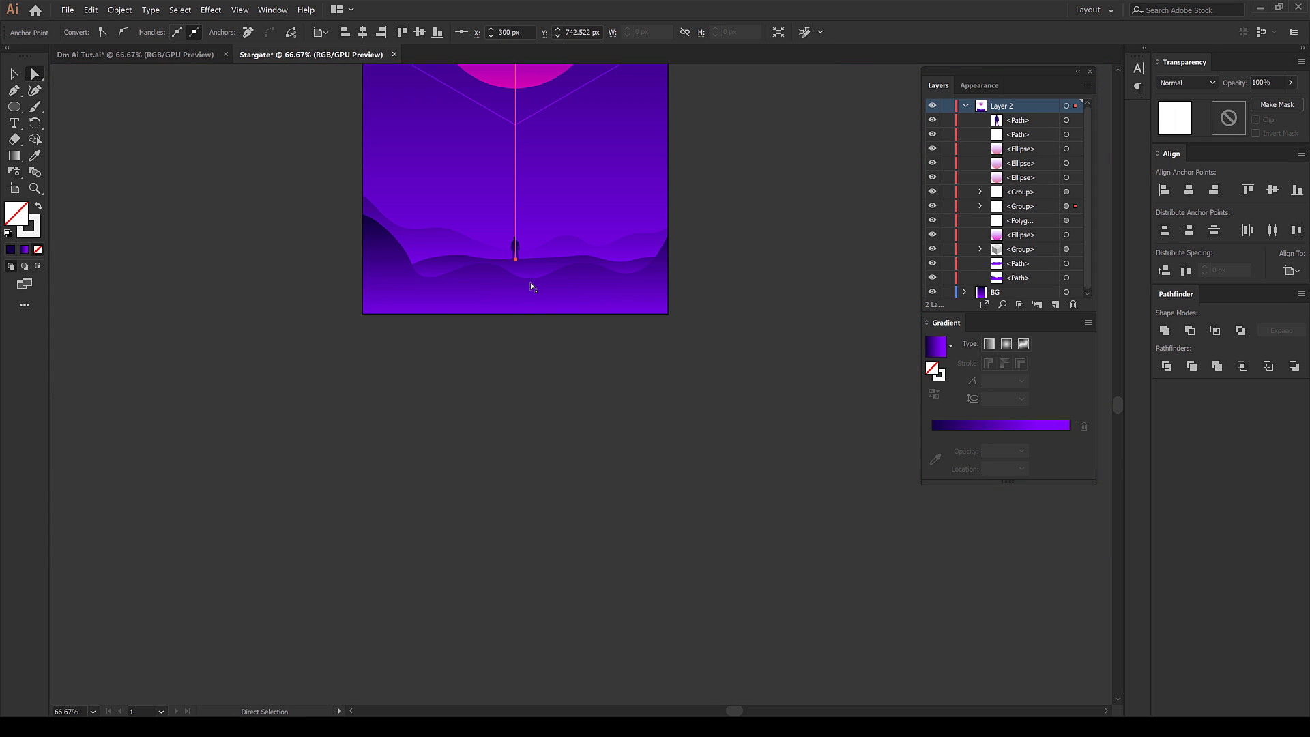
pyautogui.click(535, 539)
pyautogui.scroll(4, 691, 395)
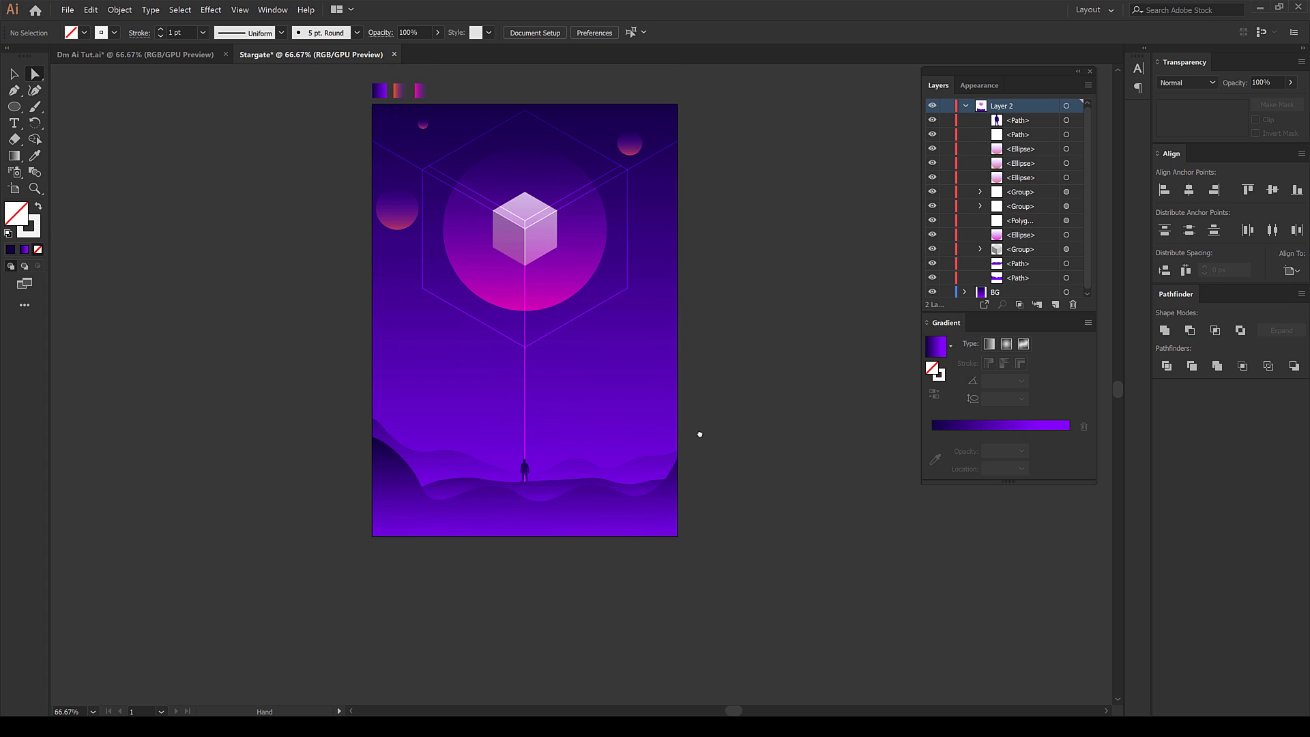
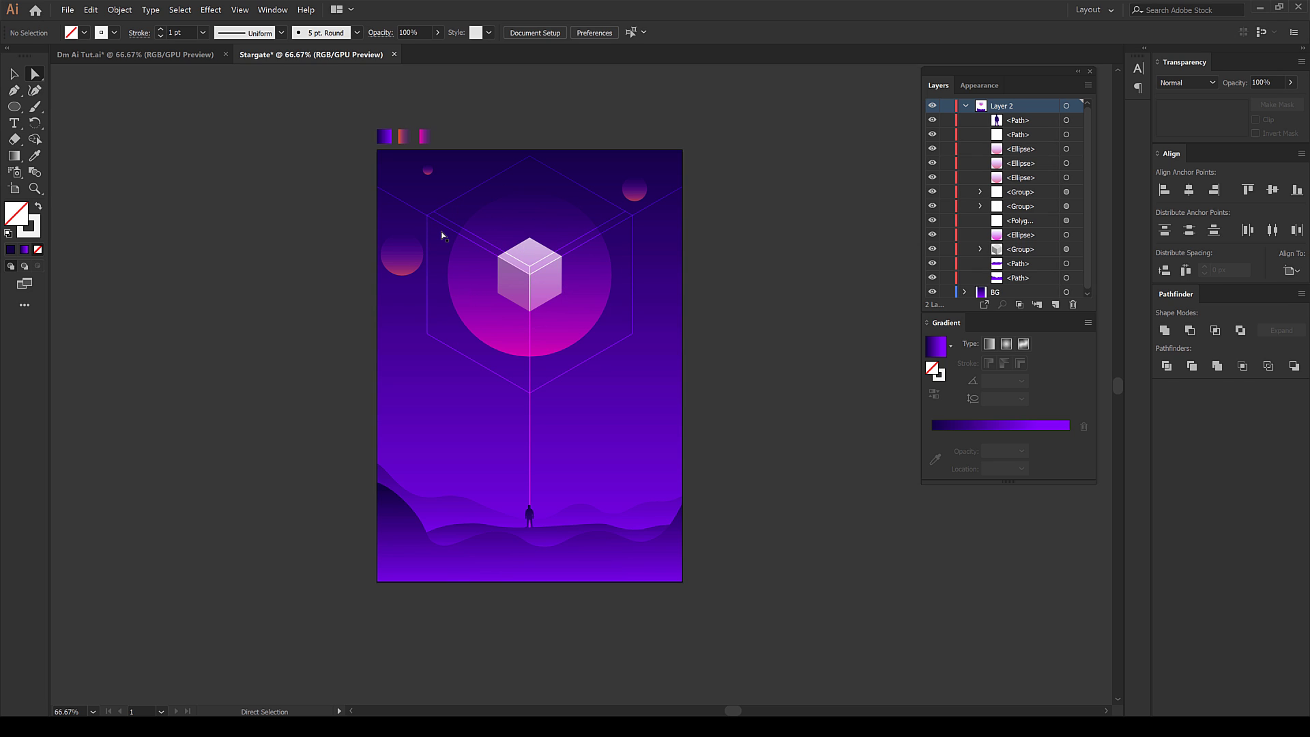
# Create a 5 x 5 px circle with the Ellipse tool just above the artboard
pyautogui.click(14, 107)
pyautogui.click(707, 184)
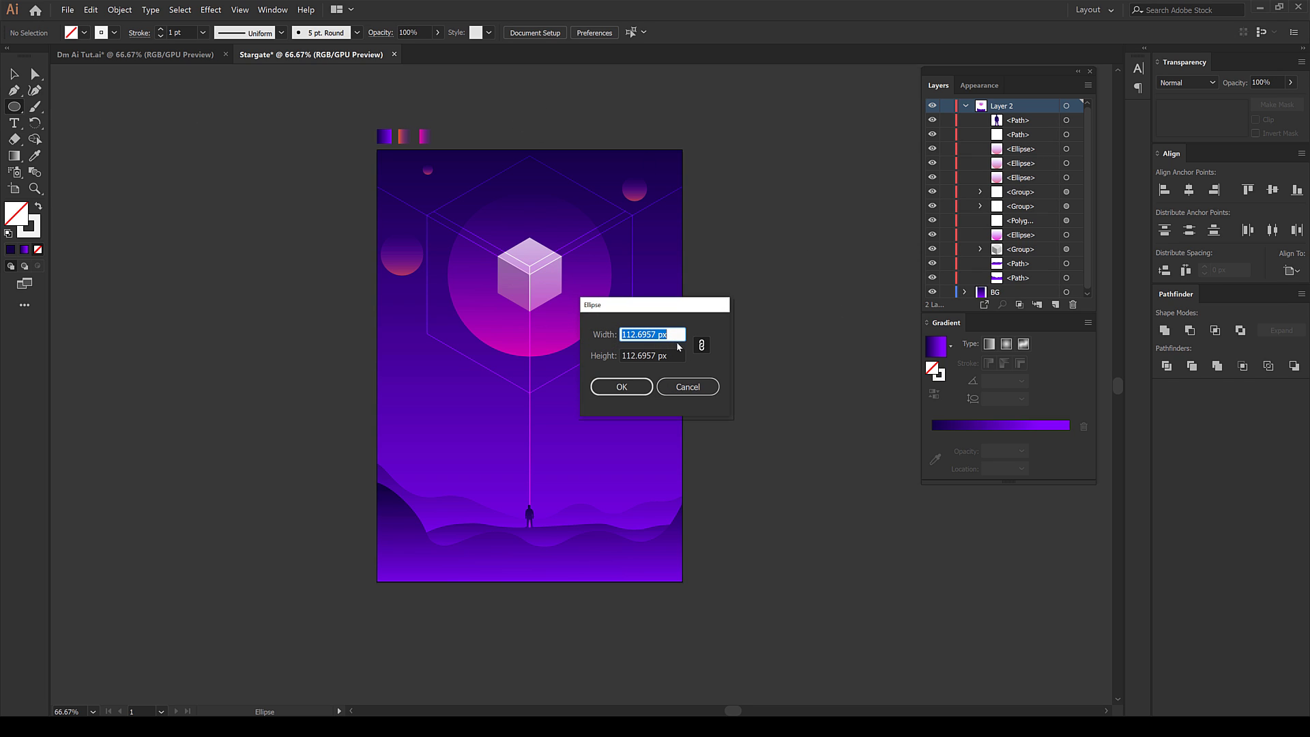
pyautogui.write('5')
pyautogui.click(622, 387)
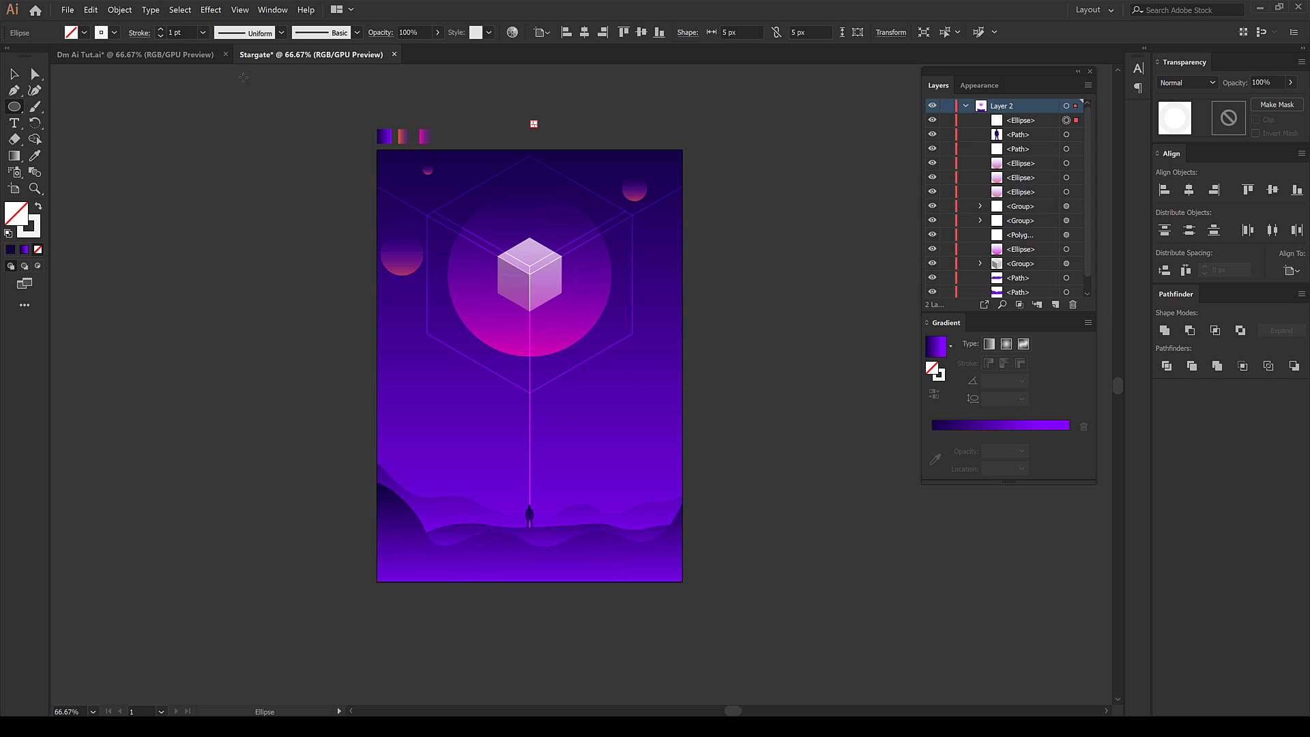
# Show the Symbols panel and give the 5 px circle above the artboard a white fill with no stroke
pyautogui.click(273, 11)
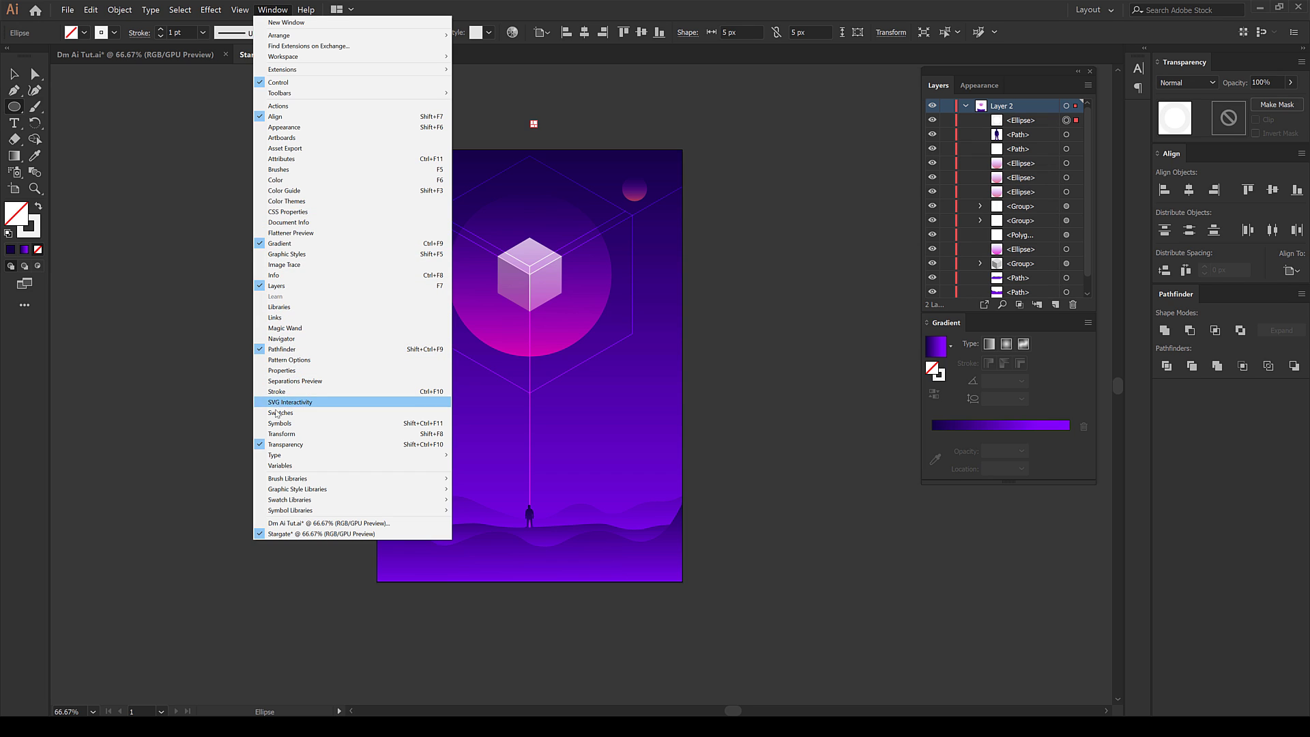
pyautogui.click(280, 423)
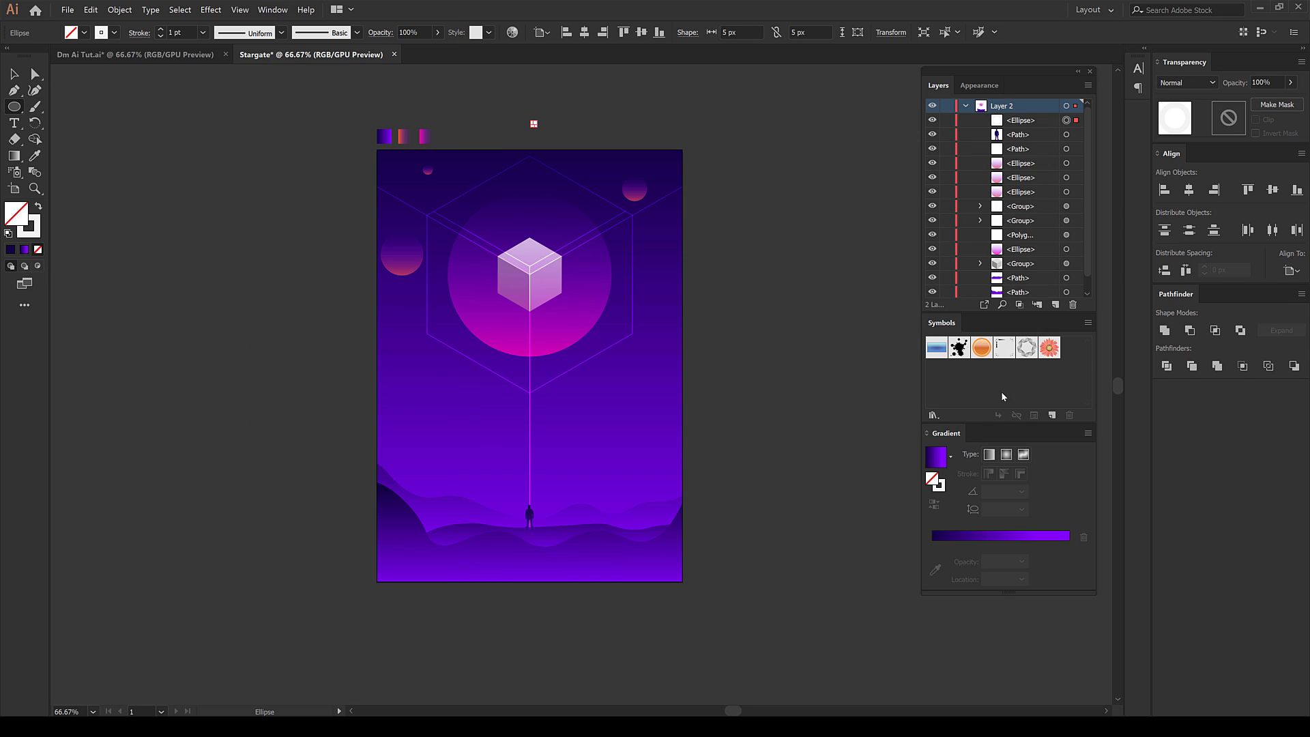
pyautogui.click(22, 77)
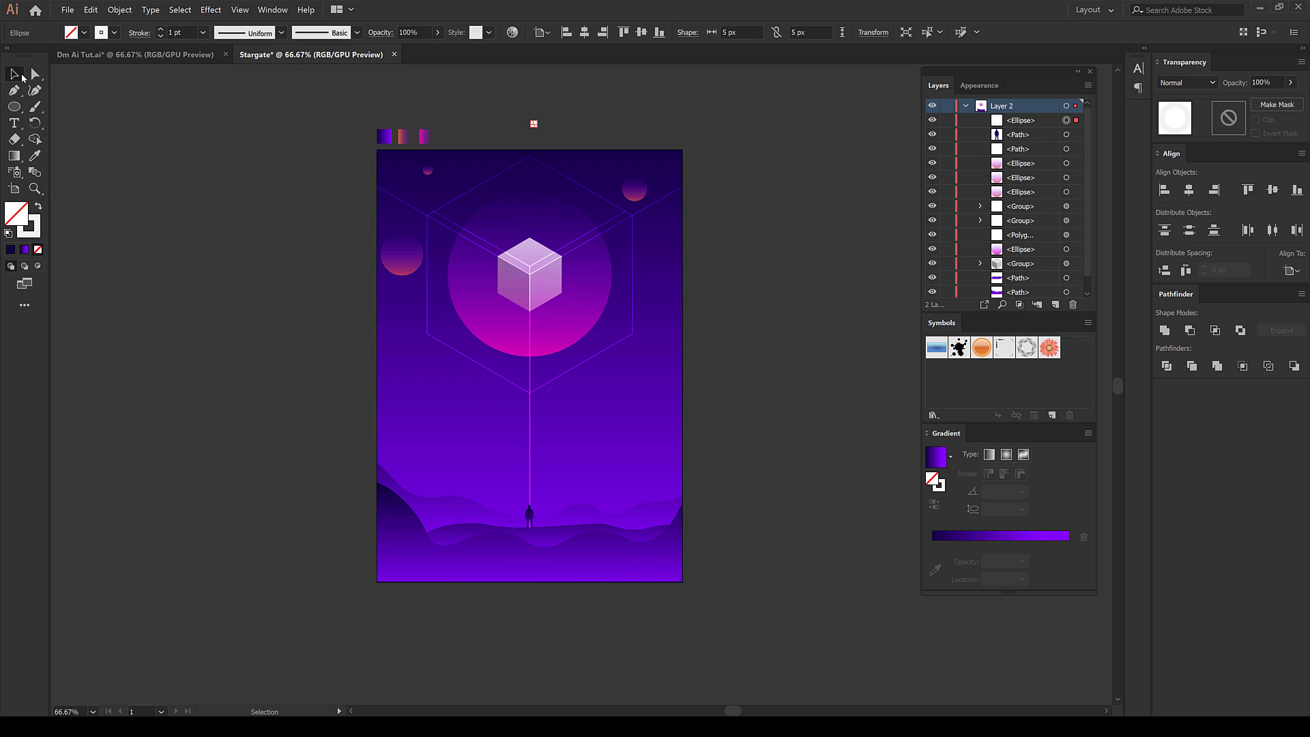
pyautogui.click(496, 106)
pyautogui.moveTo(548, 139); pyautogui.dragTo(549, 139)
pyautogui.click(490, 106)
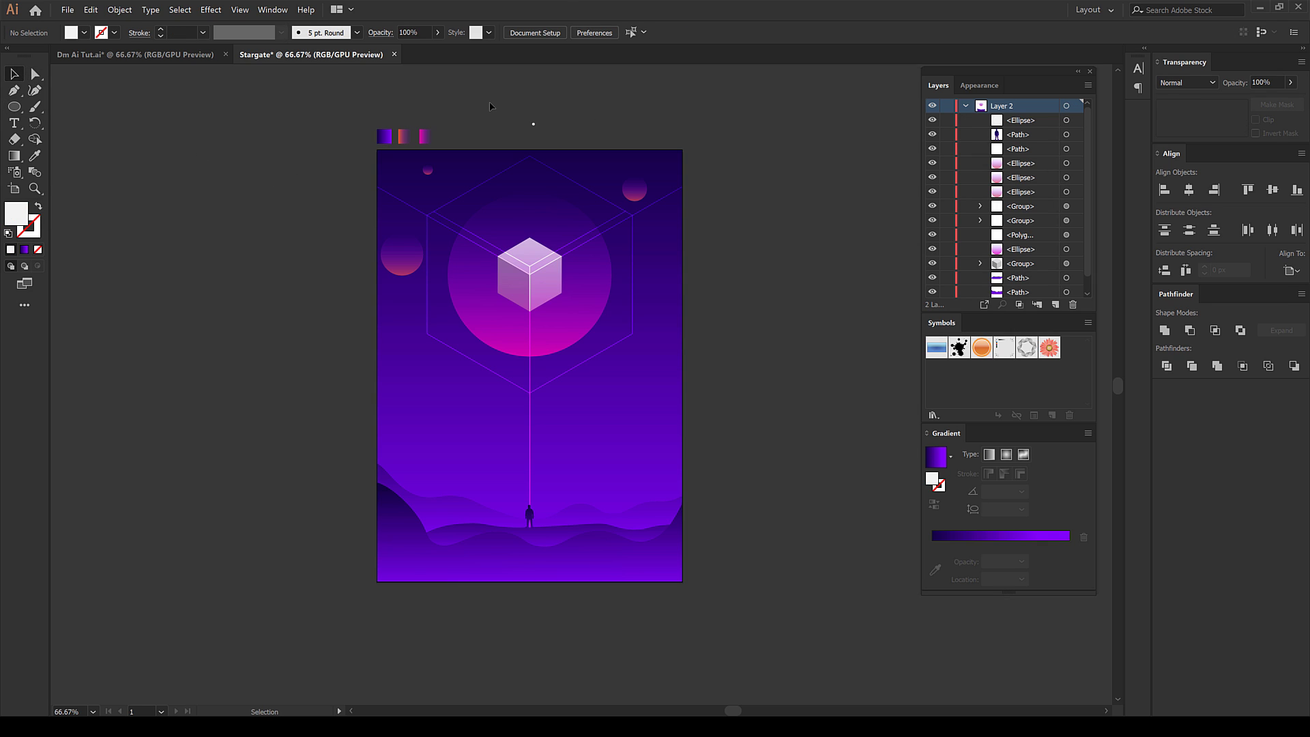
pyautogui.scroll(1, 544, 125)
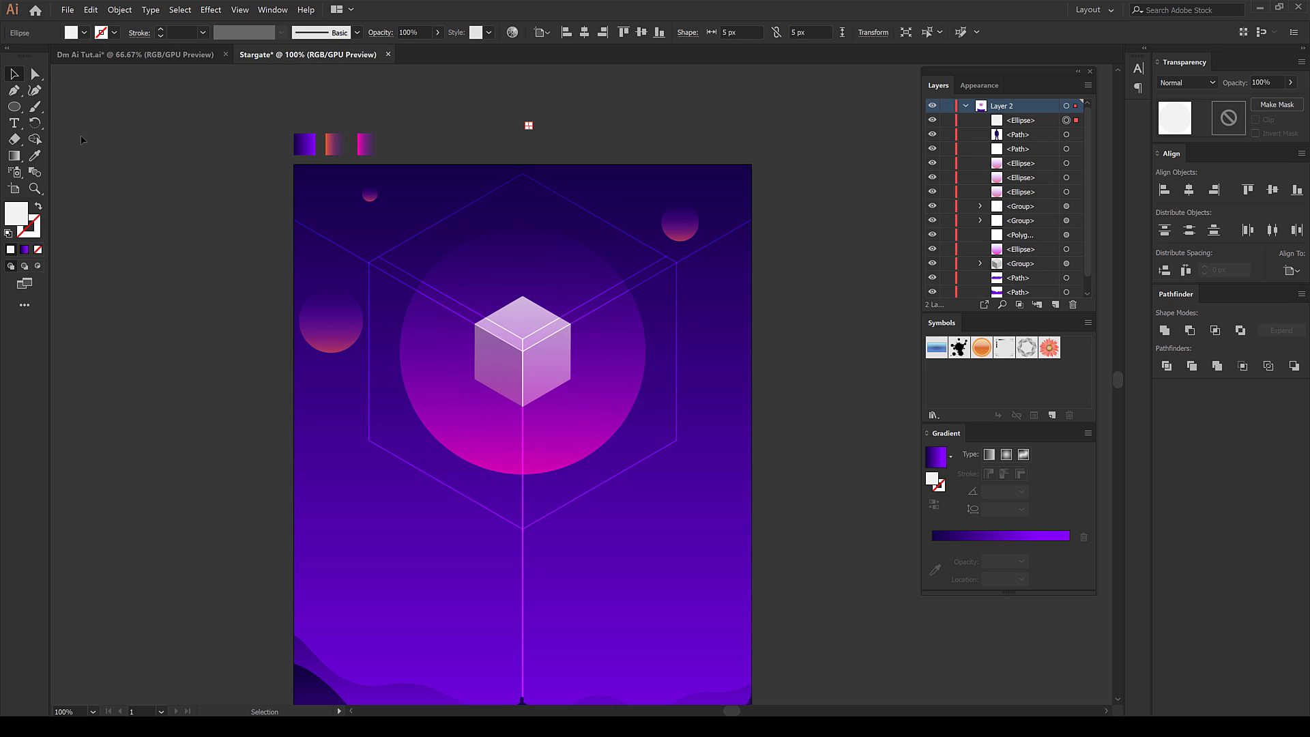
# Create two more white circles above the artboard with the Ellipse tool, one 3 x 3 px and one 1 x 1 px
pyautogui.click(15, 107)
pyautogui.click(695, 301)
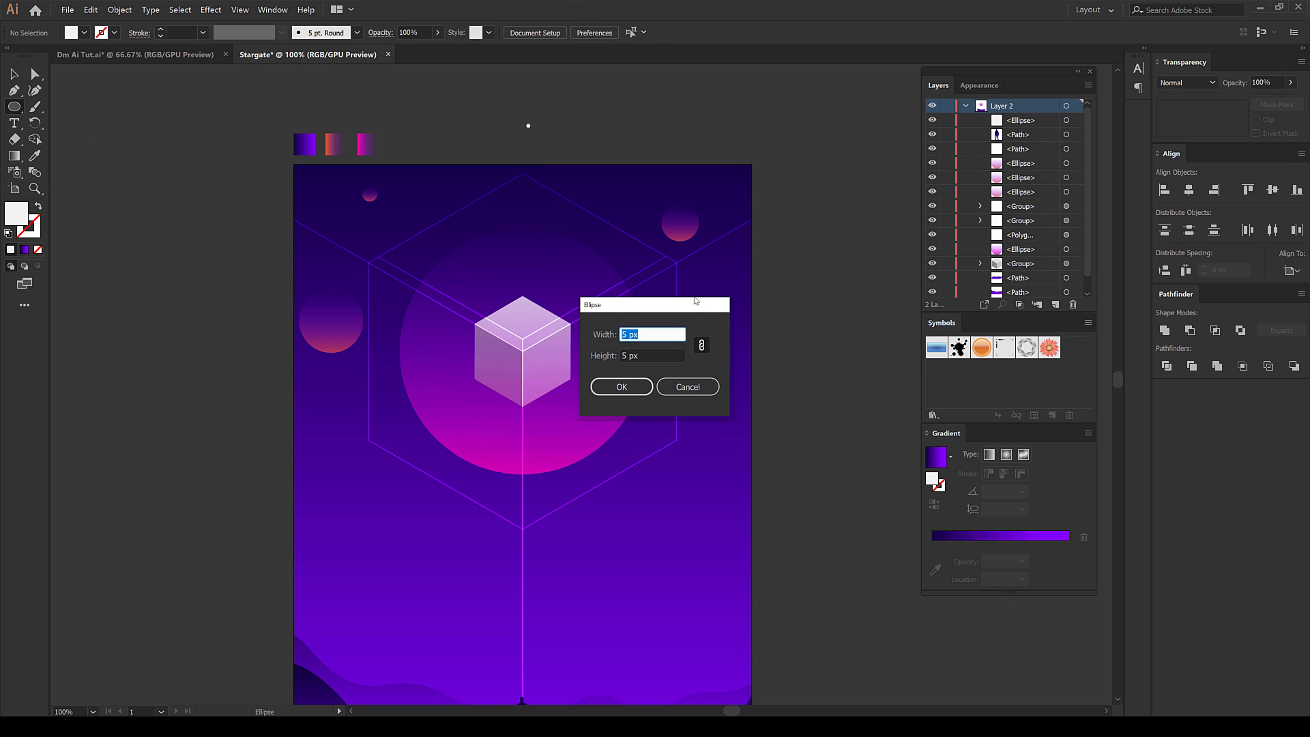
pyautogui.write('3')
pyautogui.click(622, 386)
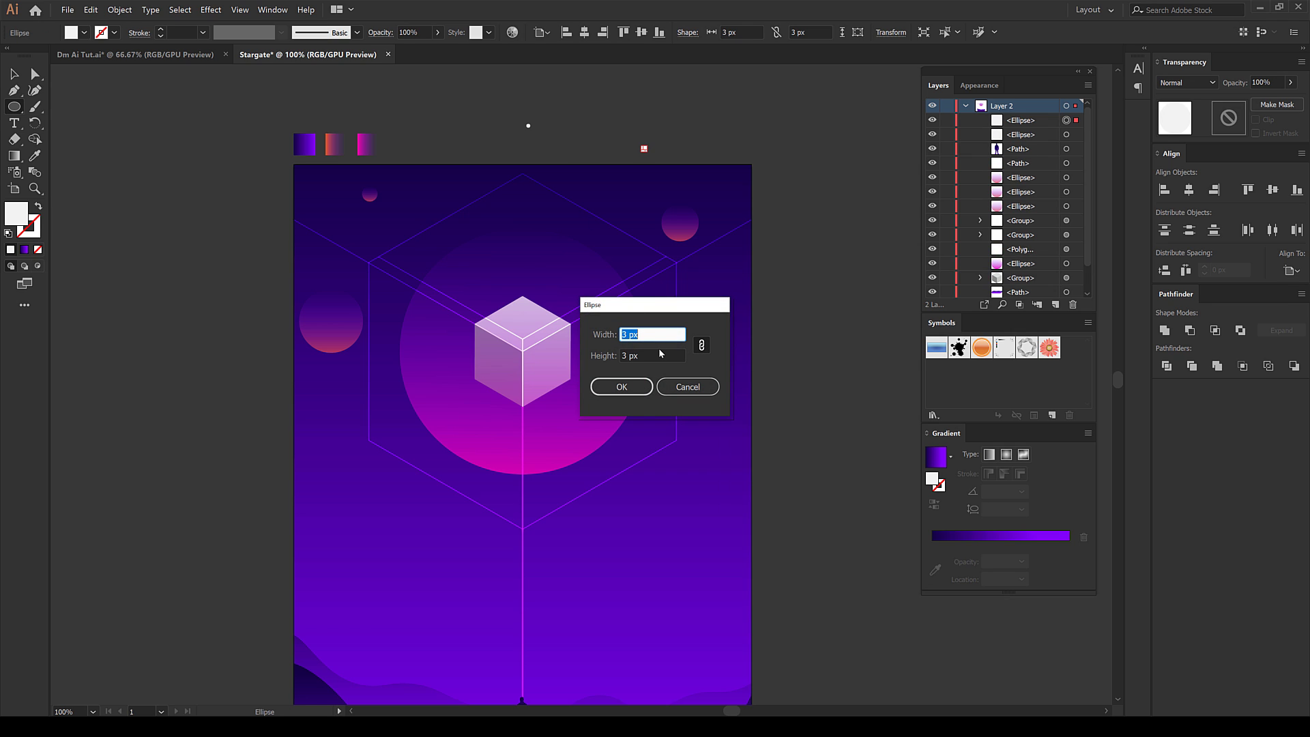
pyautogui.write('1')
pyautogui.click(622, 386)
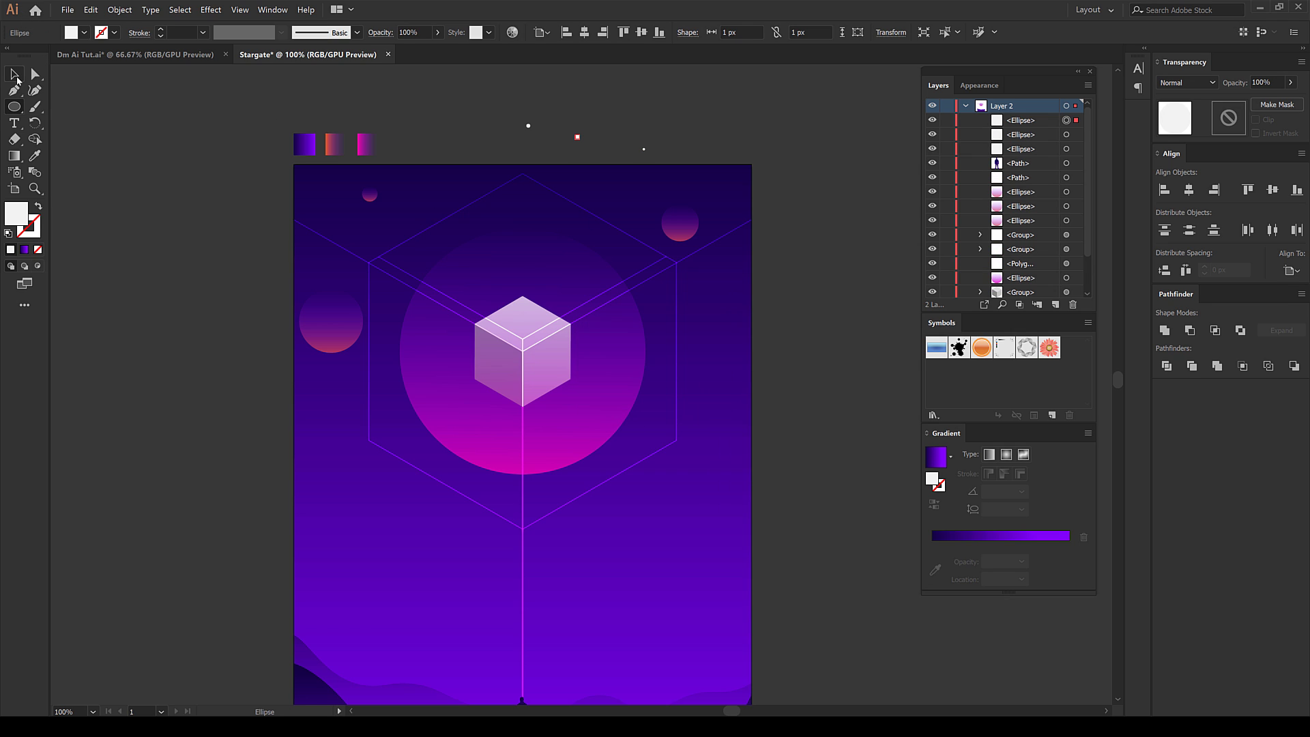
pyautogui.click(15, 75)
pyautogui.click(580, 125)
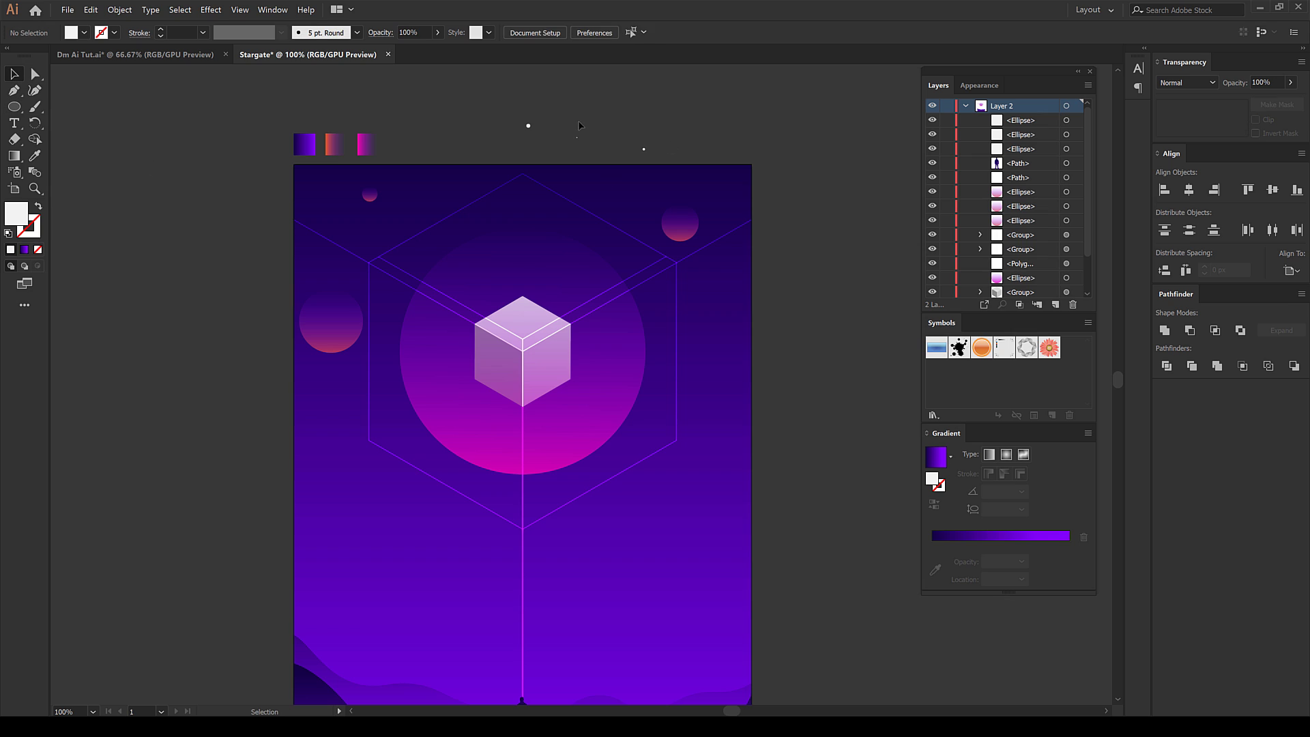
# Turn the 3 px circle into a dynamic symbol named 3
pyautogui.click(644, 148)
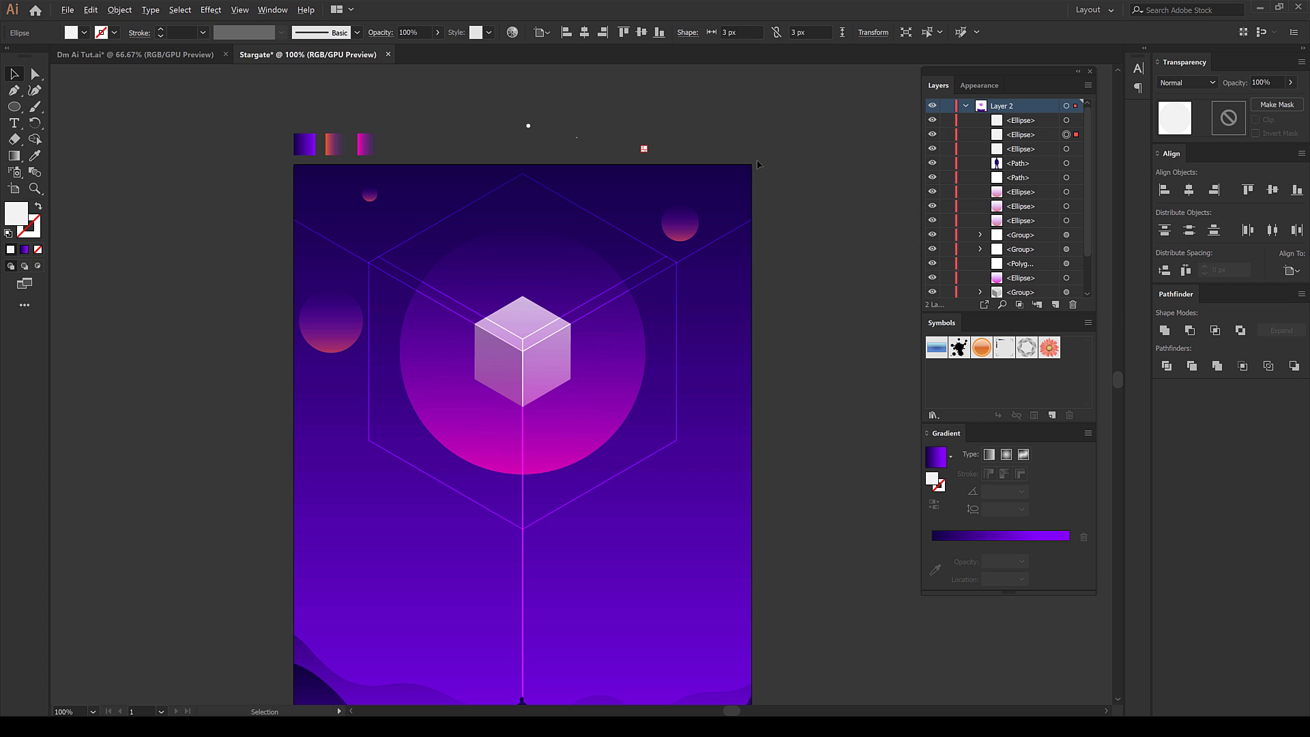
pyautogui.hotkey('ctrl', '=')
pyautogui.hotkey('ctrl', '=')
pyautogui.hotkey('ctrl', '=')
pyautogui.hotkey('ctrl', '=')
pyautogui.hotkey('ctrl', '=')
pyautogui.hotkey('ctrl', '=')
pyautogui.click(410, 179)
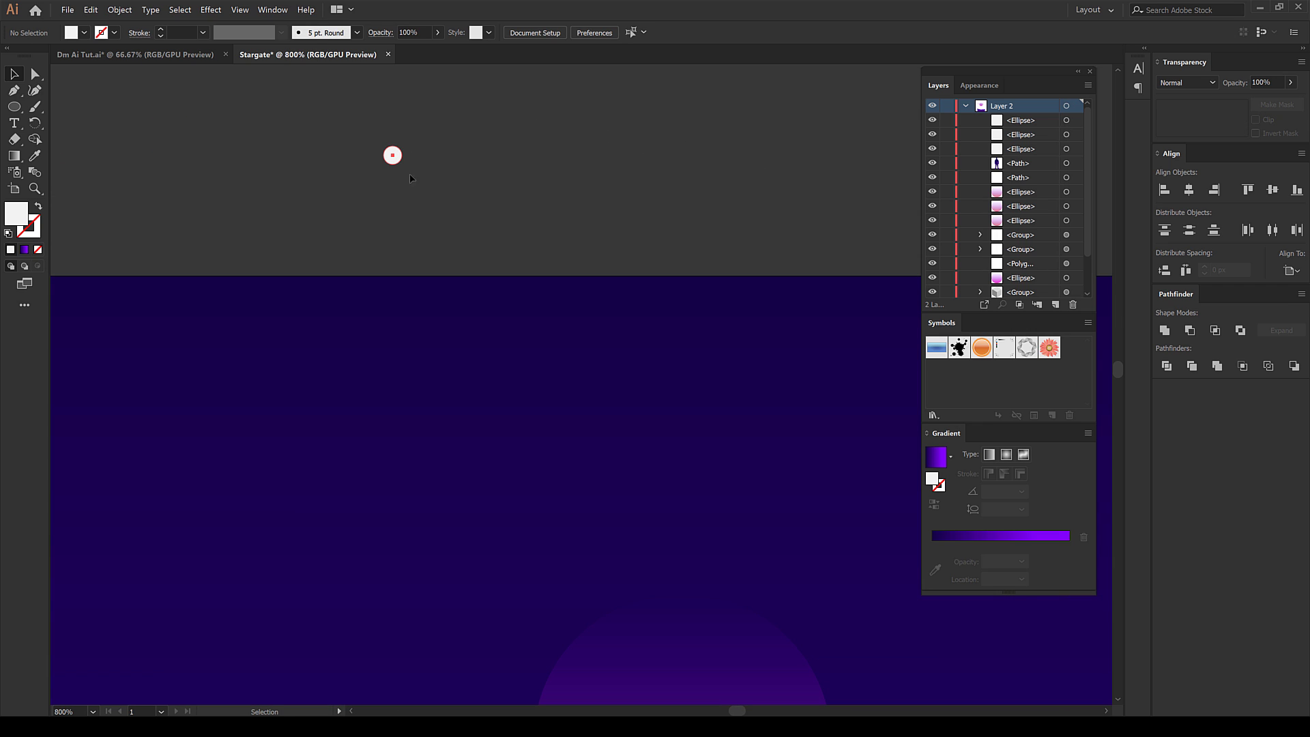
pyautogui.moveTo(393, 155); pyautogui.dragTo(958, 380)
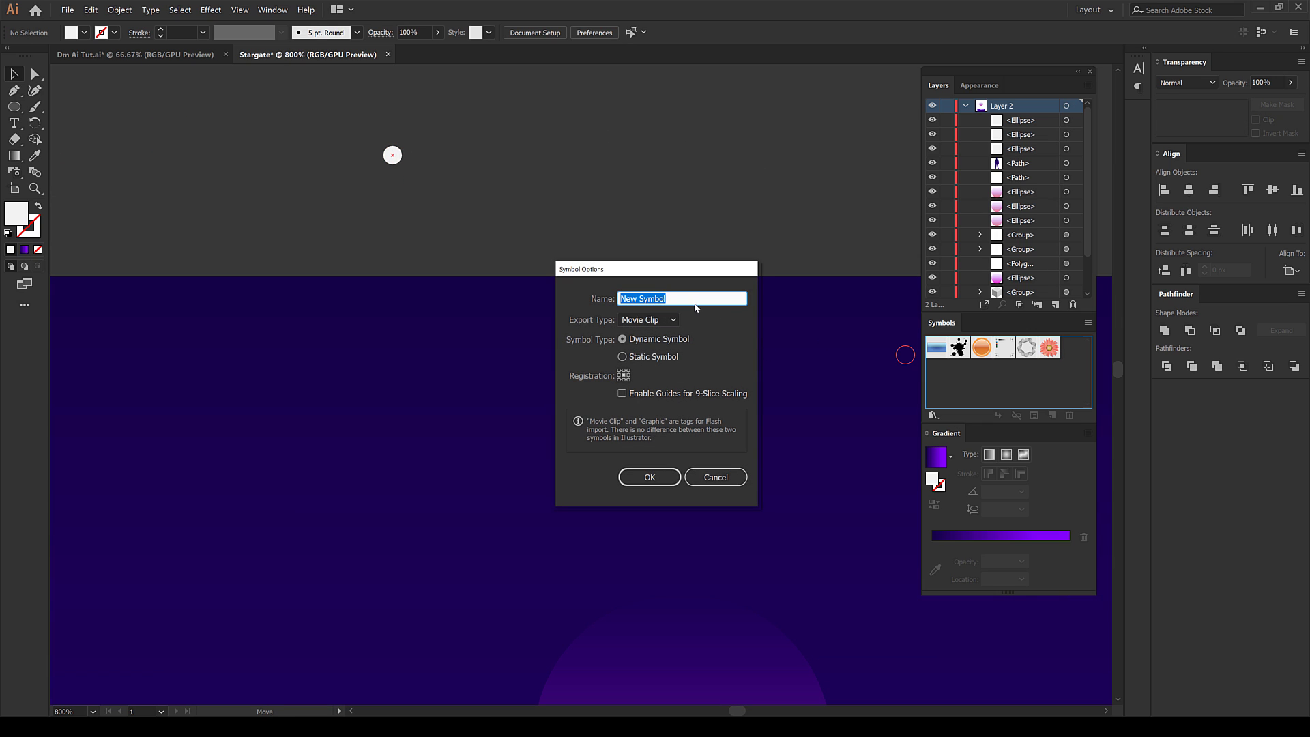
pyautogui.write('3')
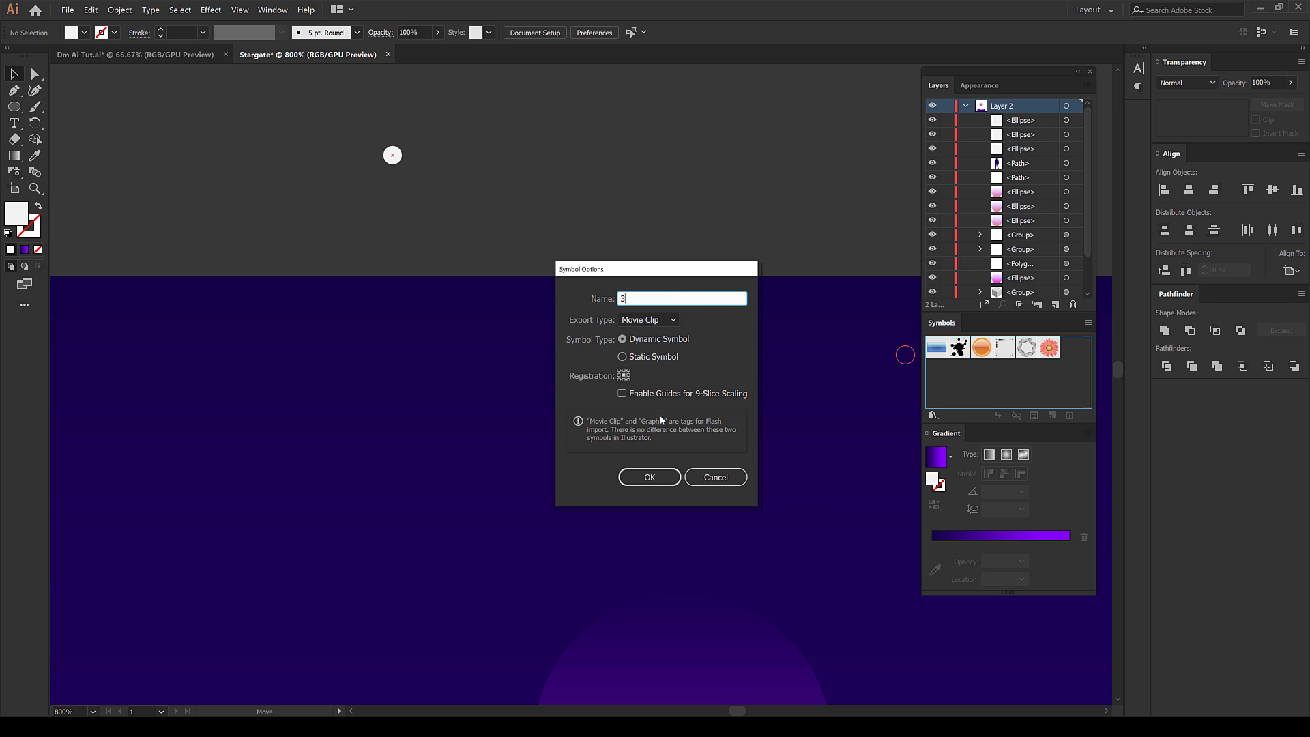
pyautogui.click(657, 477)
# Scatter instances of symbol 3 across the sky with the Symbol Sprayer, undoing the last spray that adds too many stars
pyautogui.scroll(-7, 665, 273)
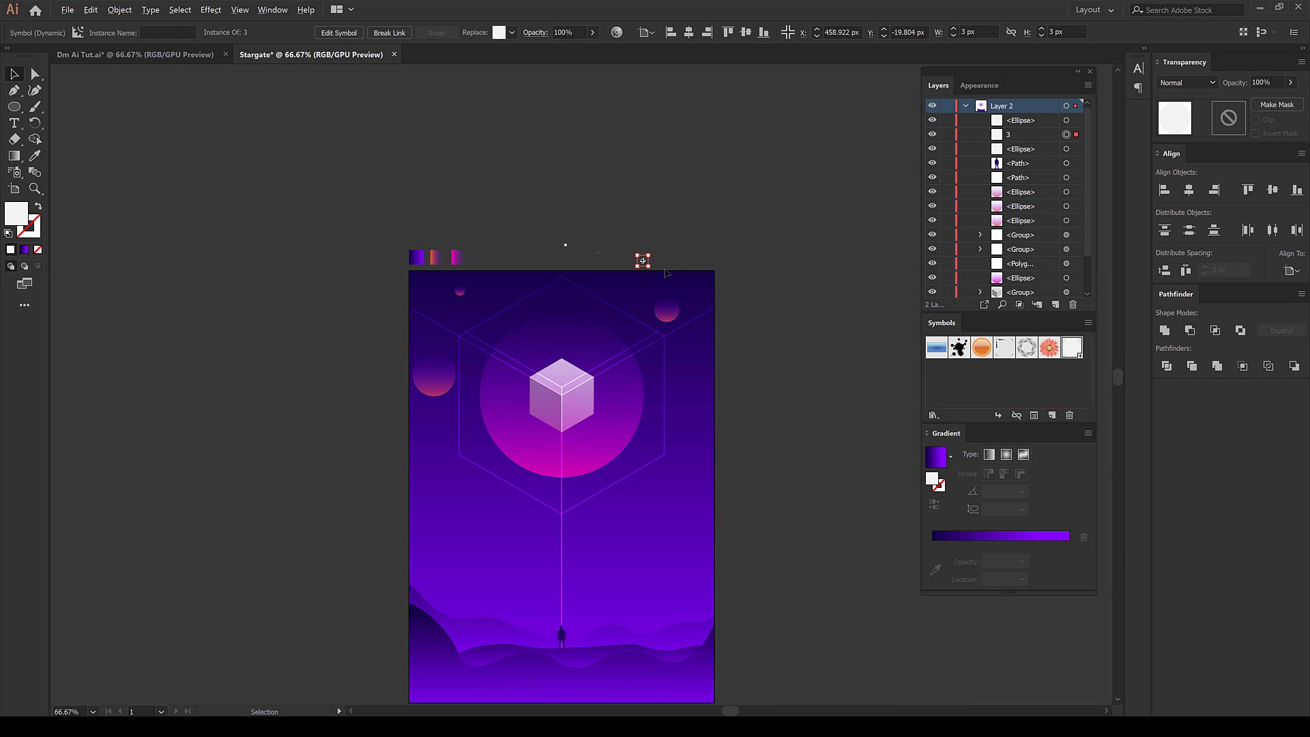
pyautogui.moveTo(19, 174)
pyautogui.mouseDown()
pyautogui.moveTo(102, 178)
pyautogui.moveTo(100, 195)
pyautogui.mouseUp()
pyautogui.moveTo(521, 381); pyautogui.dragTo(489, 320)
pyautogui.moveTo(444, 260)
pyautogui.mouseDown()
pyautogui.moveTo(437, 321)
pyautogui.moveTo(380, 380)
pyautogui.moveTo(515, 447)
pyautogui.moveTo(563, 447)
pyautogui.moveTo(645, 389)
pyautogui.moveTo(635, 317)
pyautogui.moveTo(676, 286)
pyautogui.moveTo(614, 232)
pyautogui.moveTo(437, 328)
pyautogui.moveTo(470, 434)
pyautogui.moveTo(546, 470)
pyautogui.moveTo(392, 286)
pyautogui.moveTo(652, 361)
pyautogui.moveTo(535, 300)
pyautogui.mouseUp()
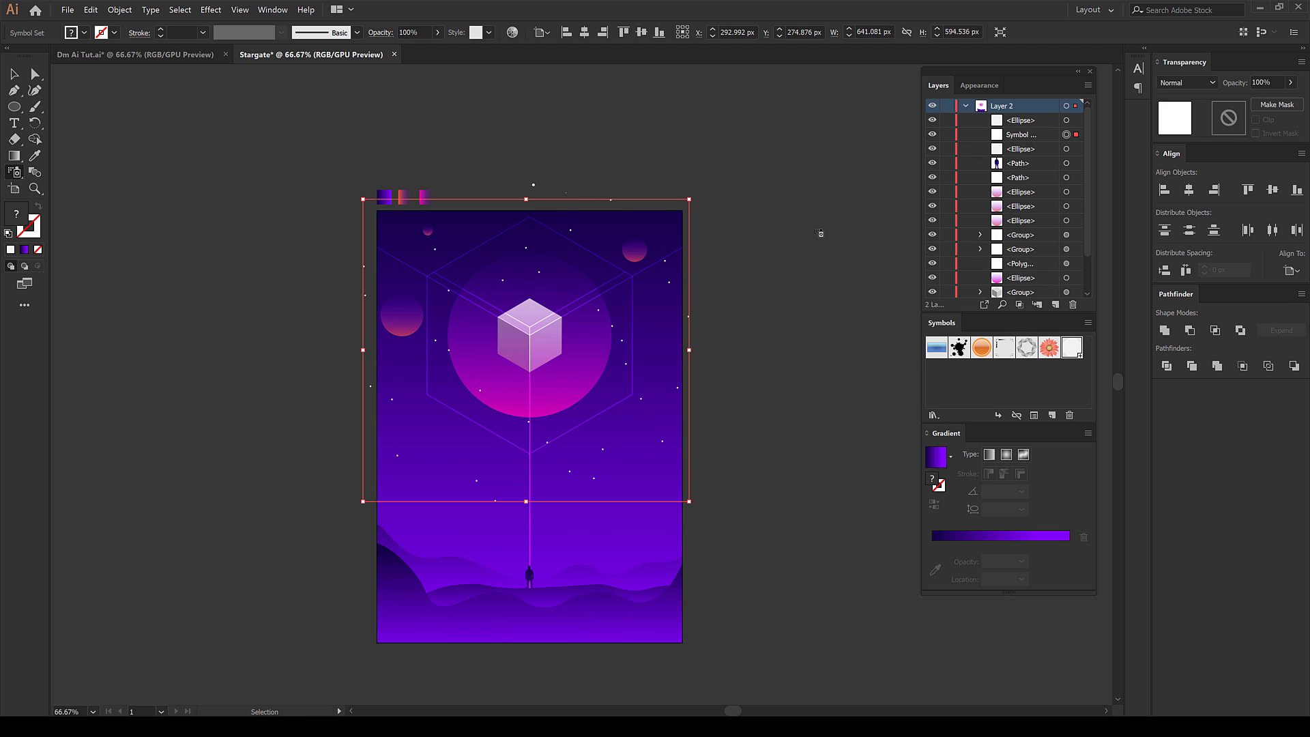
pyautogui.hotkey('ctrl', 'z')
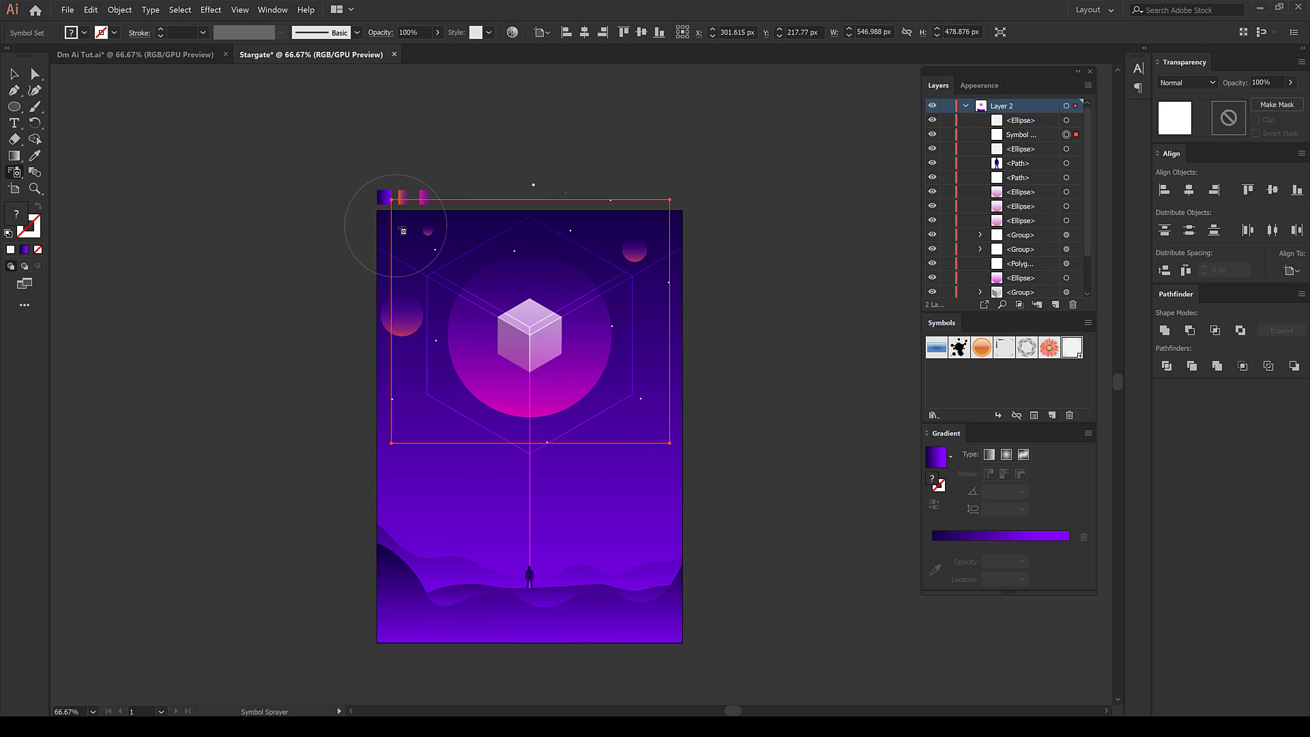
# Spray a few single instances of symbol 3 into the empty sky areas near the planets and around the lower hexagon, then deselect the set
pyautogui.click(402, 227)
pyautogui.moveTo(437, 421)
pyautogui.mouseDown()
pyautogui.moveTo(621, 439)
pyautogui.moveTo(628, 454)
pyautogui.moveTo(641, 416)
pyautogui.mouseUp()
pyautogui.click(658, 347)
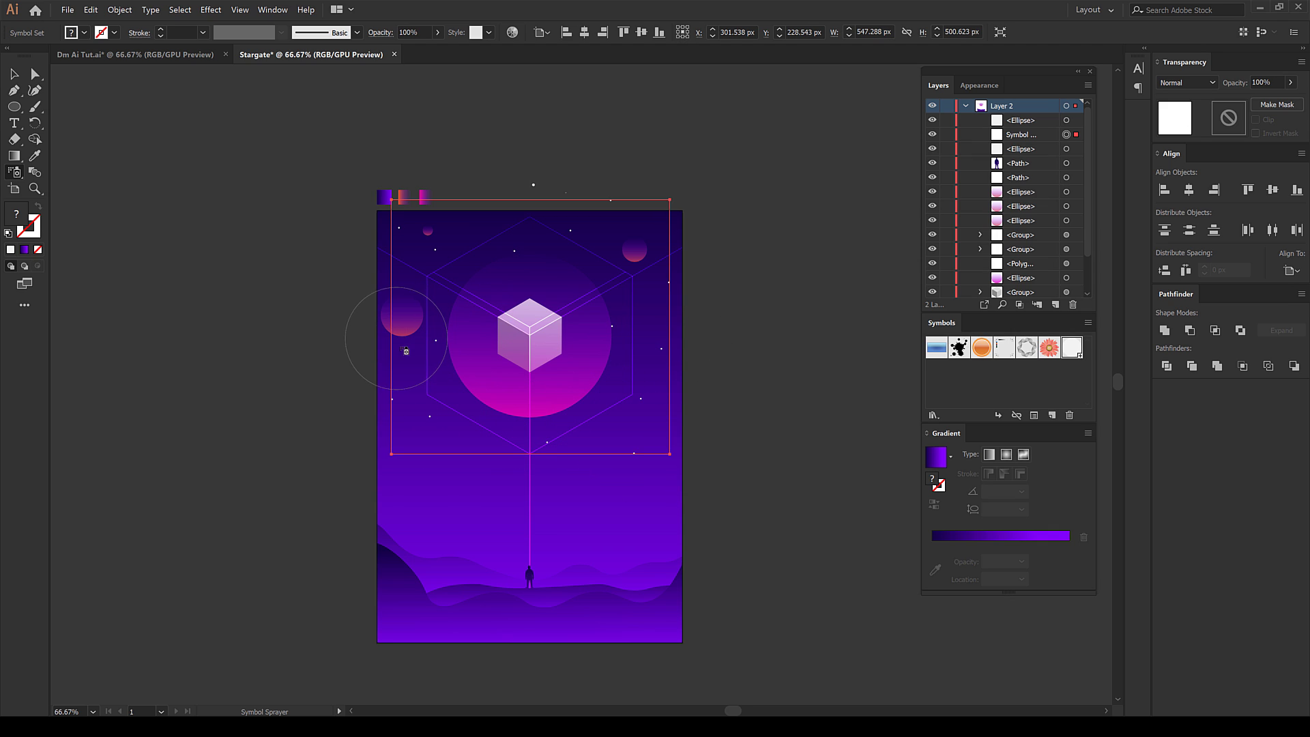
pyautogui.click(410, 358)
pyautogui.click(14, 73)
pyautogui.click(596, 144)
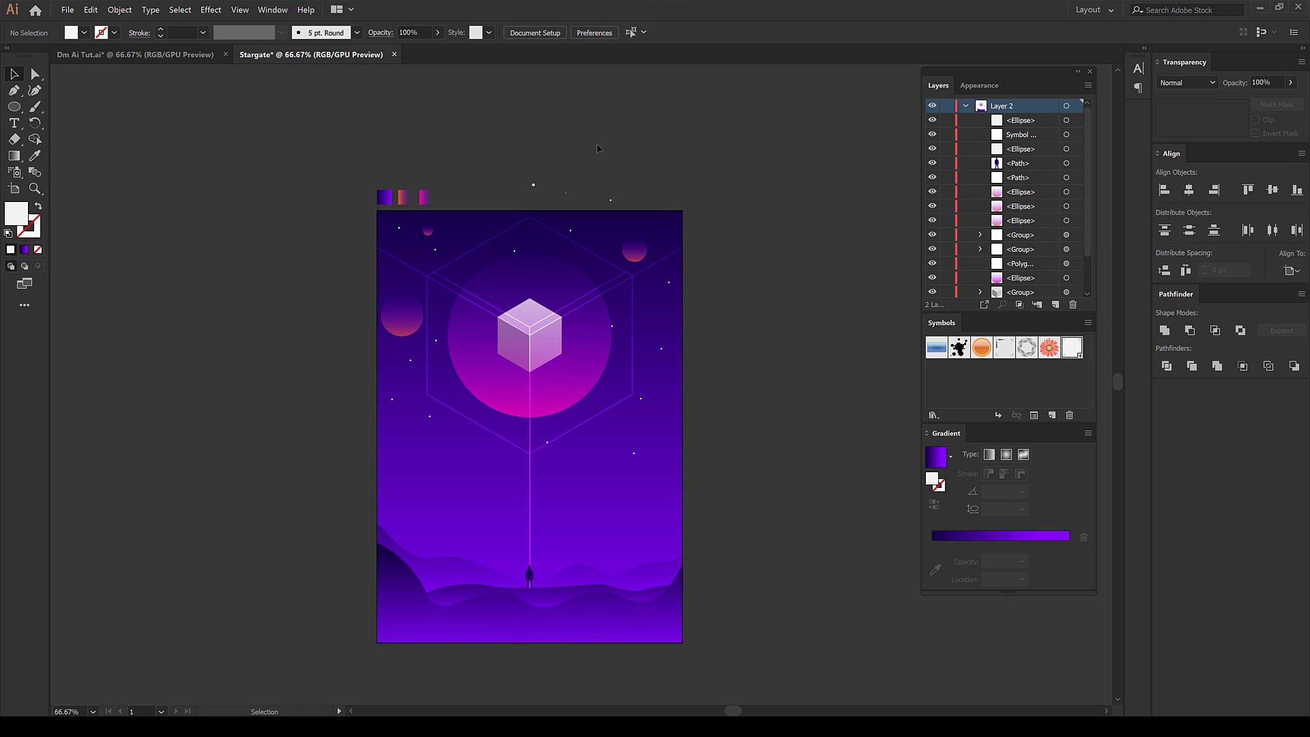
# Turn the 1 px circle above the artboard into a dynamic symbol named 1
pyautogui.scroll(5, 596, 178)
pyautogui.scroll(2, 498, 217)
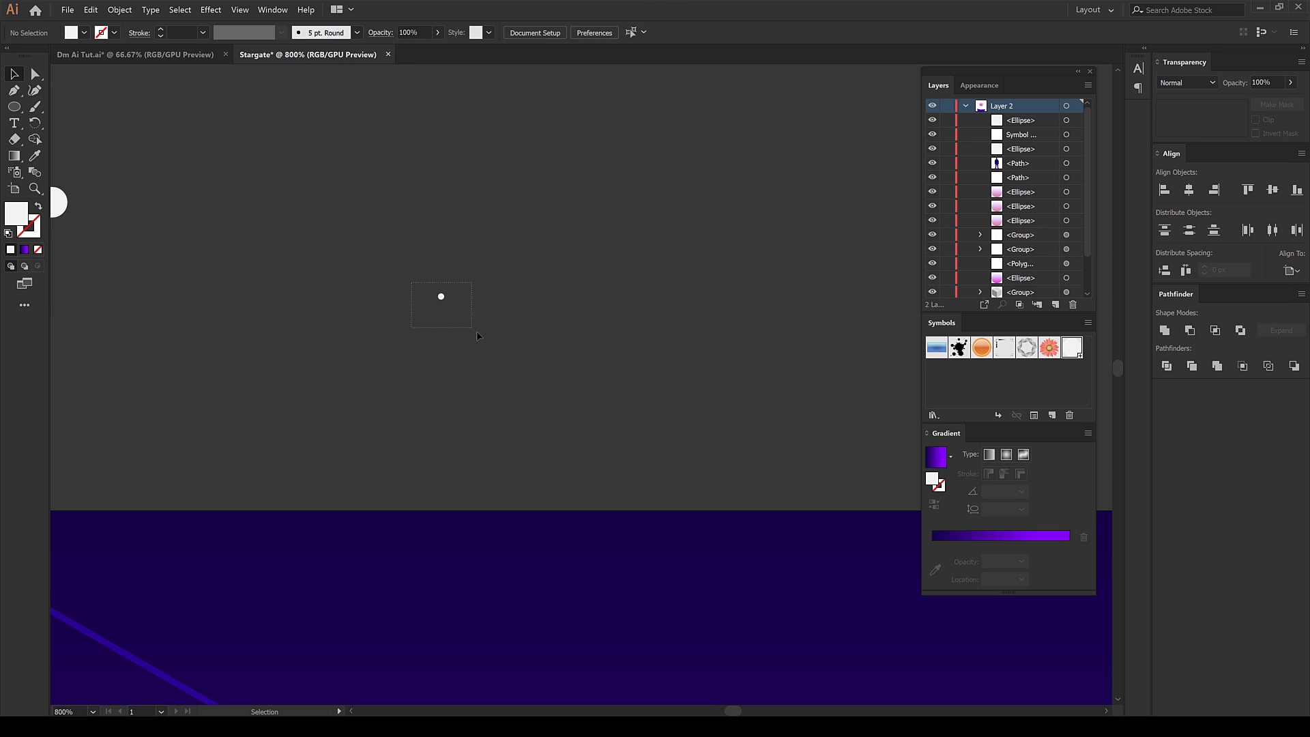
pyautogui.scroll(2, 443, 295)
pyautogui.moveTo(439, 299); pyautogui.dragTo(972, 389)
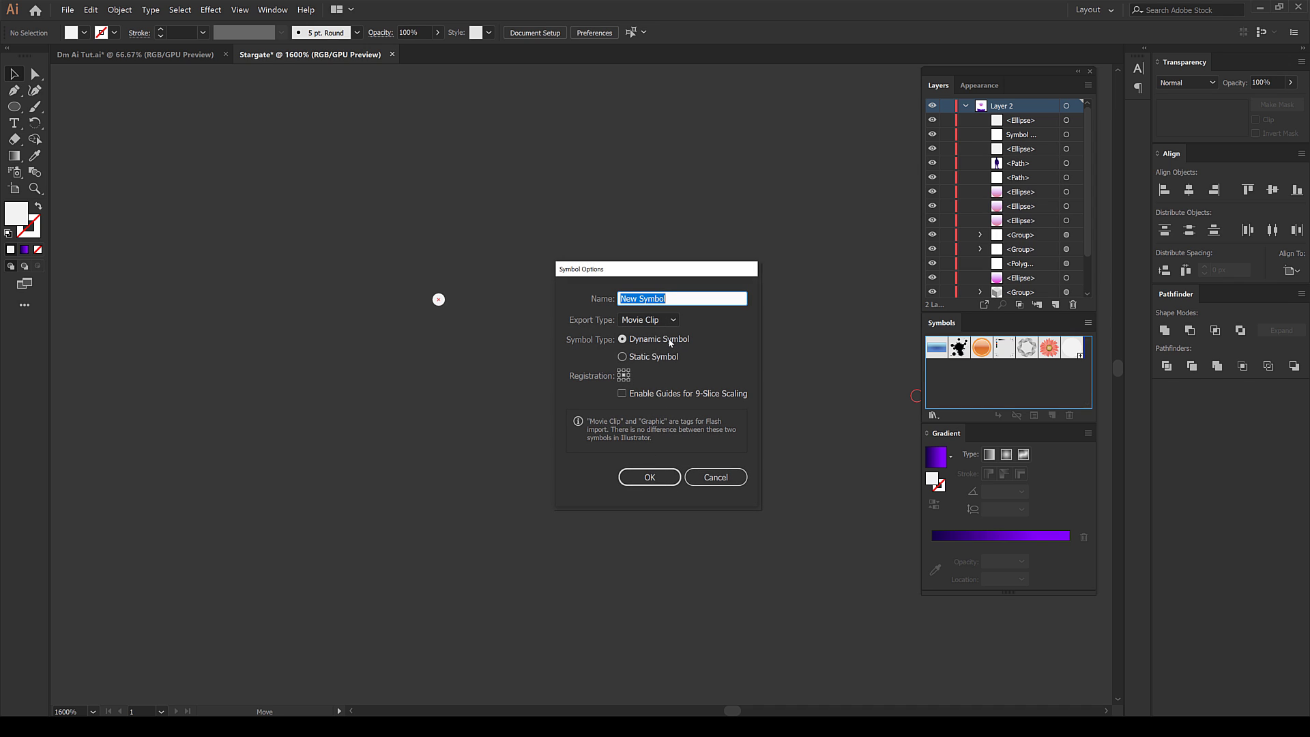
pyautogui.write('1')
pyautogui.click(662, 476)
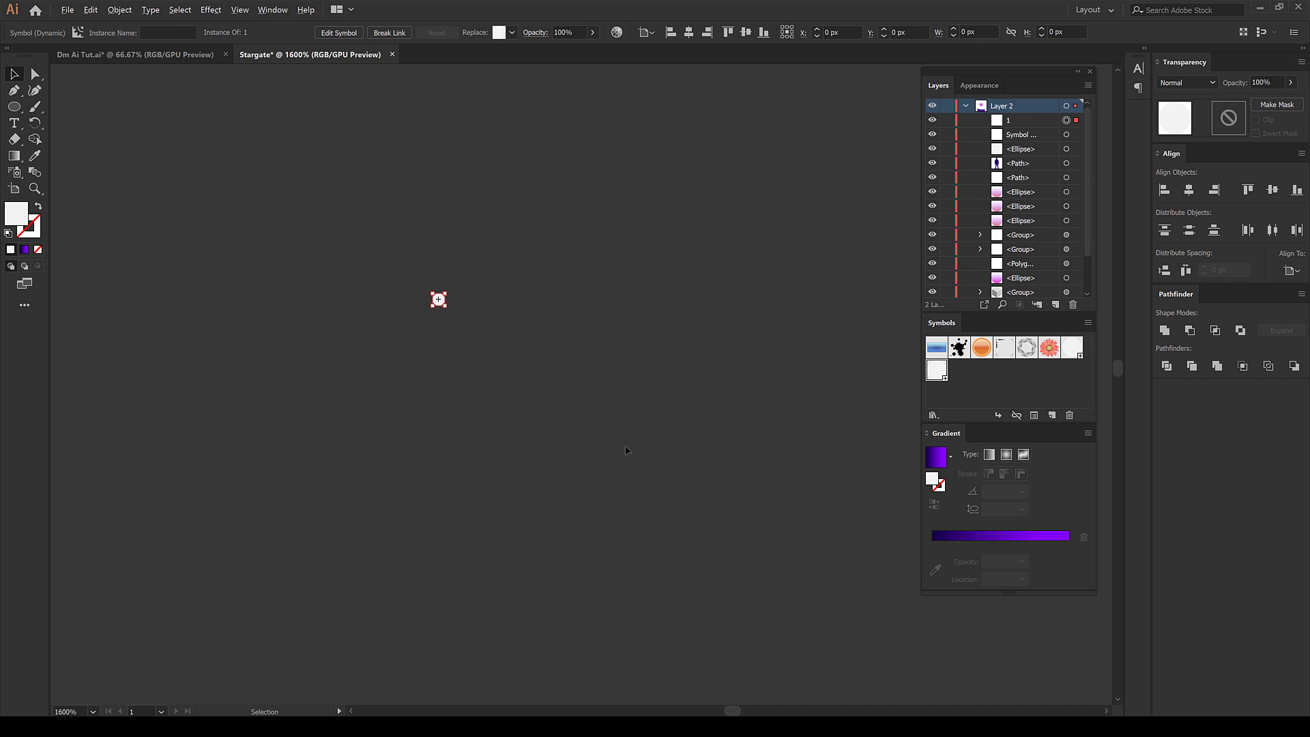
# Scatter instances of symbol 1 across the sky between the larger stars with the Symbol Sprayer
pyautogui.scroll(-7, 626, 450)
pyautogui.scroll(-3, 627, 450)
pyautogui.hotkey('shift', 's')
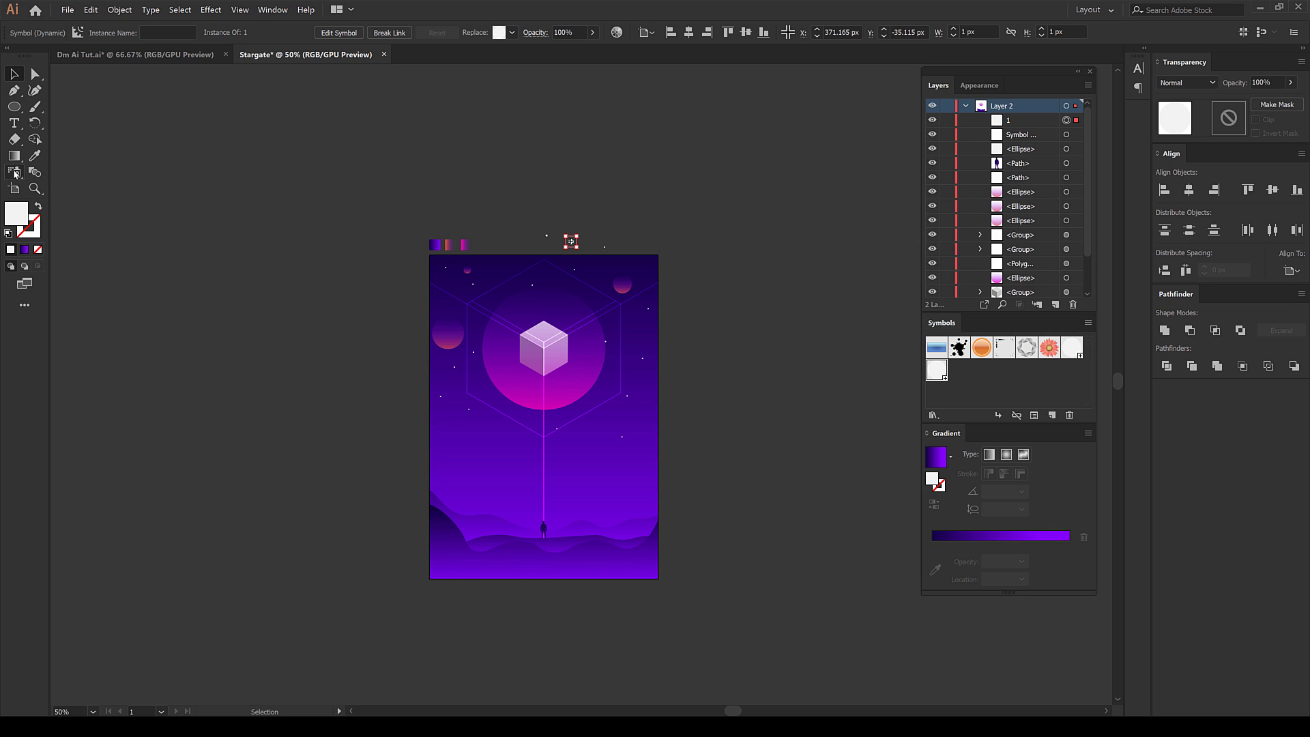
pyautogui.scroll(1, 683, 355)
pyautogui.moveTo(573, 298); pyautogui.dragTo(510, 299)
pyautogui.moveTo(605, 273)
pyautogui.mouseDown()
pyautogui.moveTo(616, 354)
pyautogui.moveTo(621, 338)
pyautogui.moveTo(601, 390)
pyautogui.moveTo(580, 398)
pyautogui.moveTo(633, 426)
pyautogui.moveTo(627, 449)
pyautogui.moveTo(438, 462)
pyautogui.moveTo(435, 395)
pyautogui.moveTo(389, 393)
pyautogui.moveTo(365, 372)
pyautogui.moveTo(369, 287)
pyautogui.moveTo(425, 241)
pyautogui.moveTo(482, 254)
pyautogui.moveTo(506, 247)
pyautogui.moveTo(455, 239)
pyautogui.moveTo(604, 243)
pyautogui.moveTo(592, 241)
pyautogui.moveTo(652, 417)
pyautogui.moveTo(646, 438)
pyautogui.moveTo(587, 463)
pyautogui.moveTo(464, 466)
pyautogui.moveTo(441, 452)
pyautogui.moveTo(470, 467)
pyautogui.moveTo(484, 440)
pyautogui.moveTo(471, 437)
pyautogui.moveTo(536, 439)
pyautogui.moveTo(532, 413)
pyautogui.moveTo(543, 413)
pyautogui.moveTo(574, 448)
pyautogui.moveTo(427, 469)
pyautogui.moveTo(383, 447)
pyautogui.moveTo(514, 495)
pyautogui.moveTo(537, 494)
pyautogui.moveTo(555, 472)
pyautogui.mouseUp()
pyautogui.click(35, 73)
pyautogui.hotkey('ctrl', '1')
pyautogui.click(752, 197)
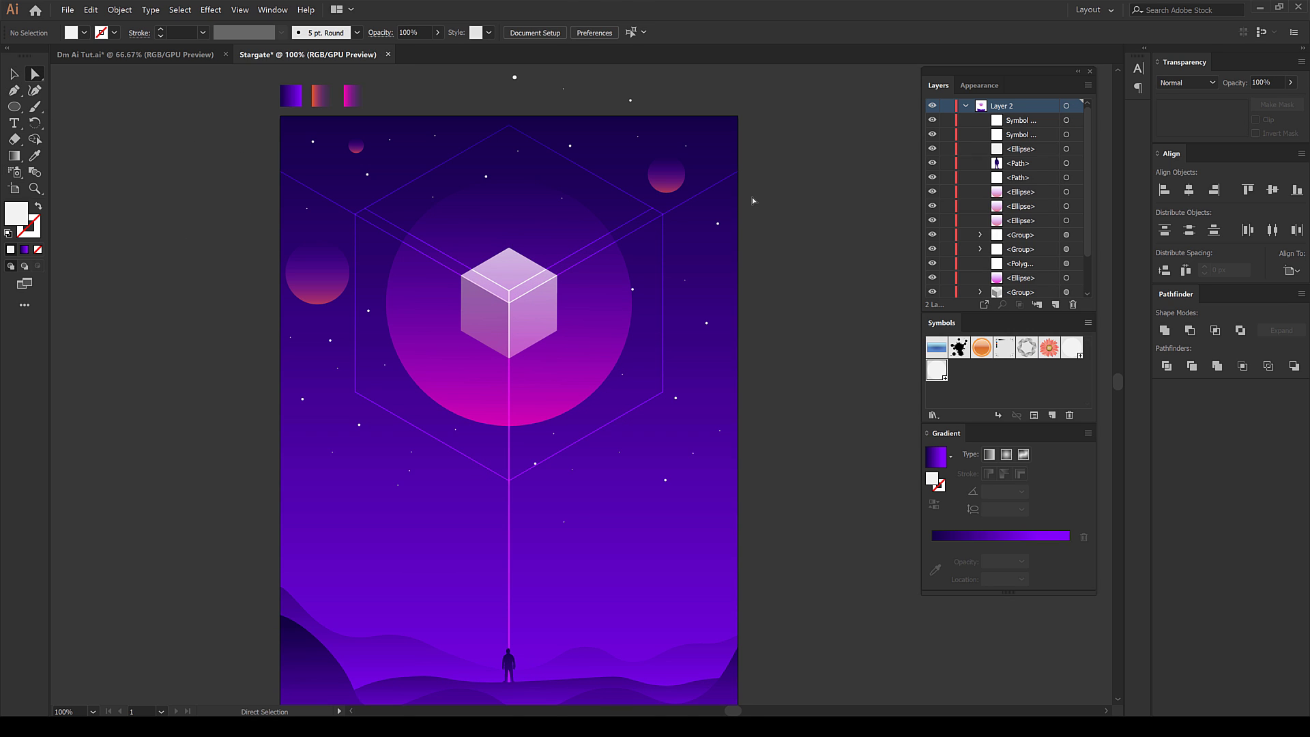
pyautogui.scroll(-1, 505, 271)
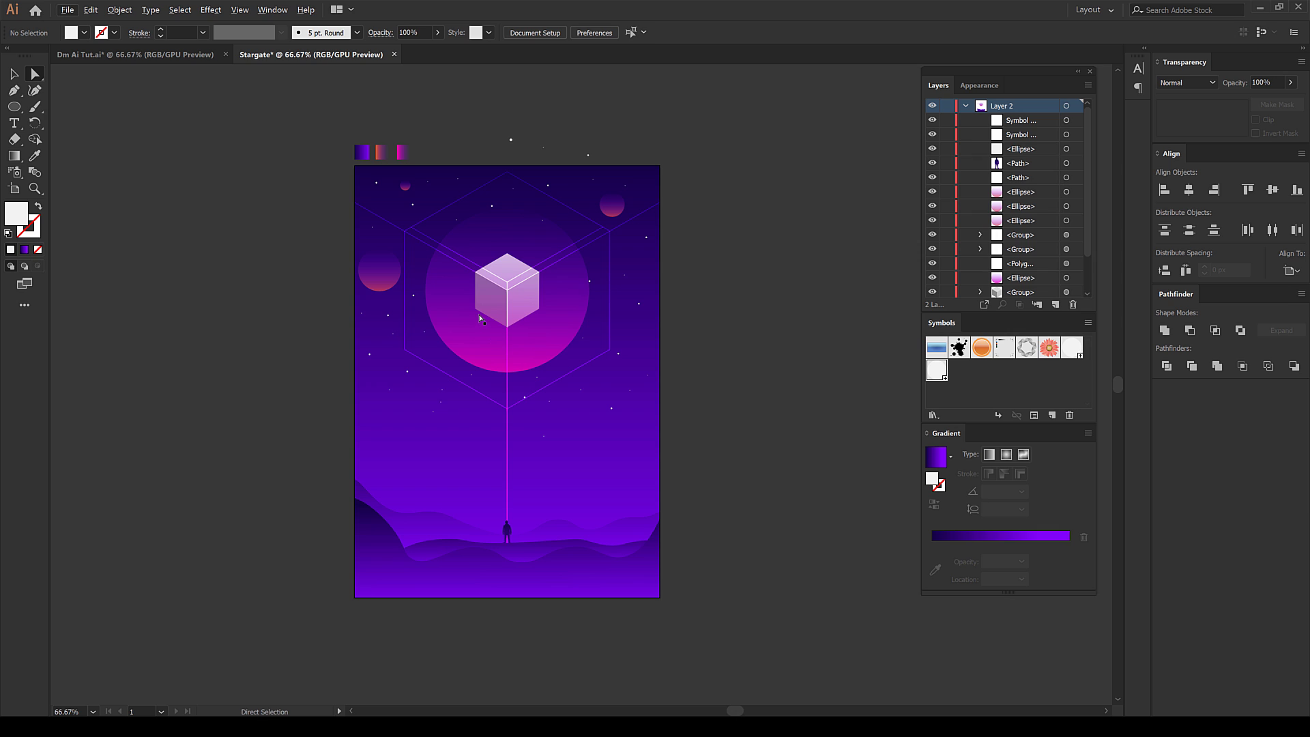
# Add the title text STARGATE above the cube and centre it horizontally on the artboard
pyautogui.click(14, 123)
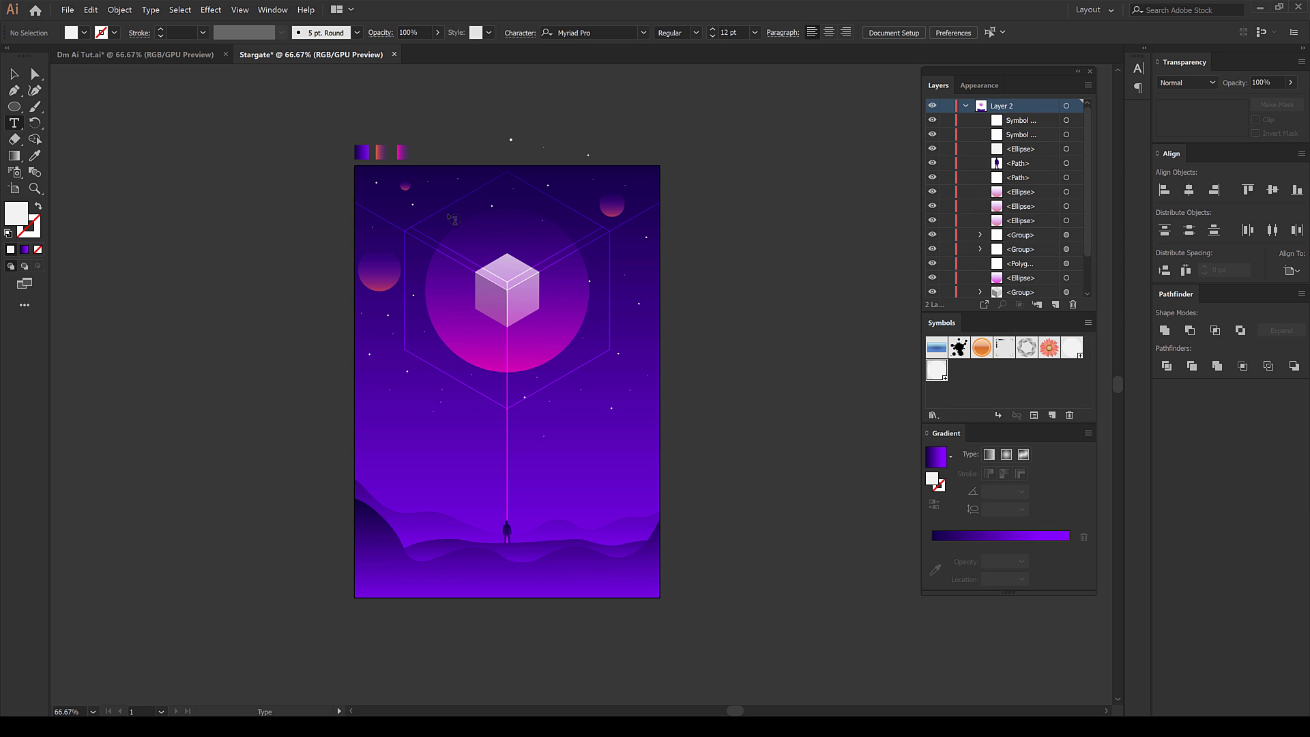
pyautogui.scroll(2, 482, 229)
pyautogui.click(483, 231)
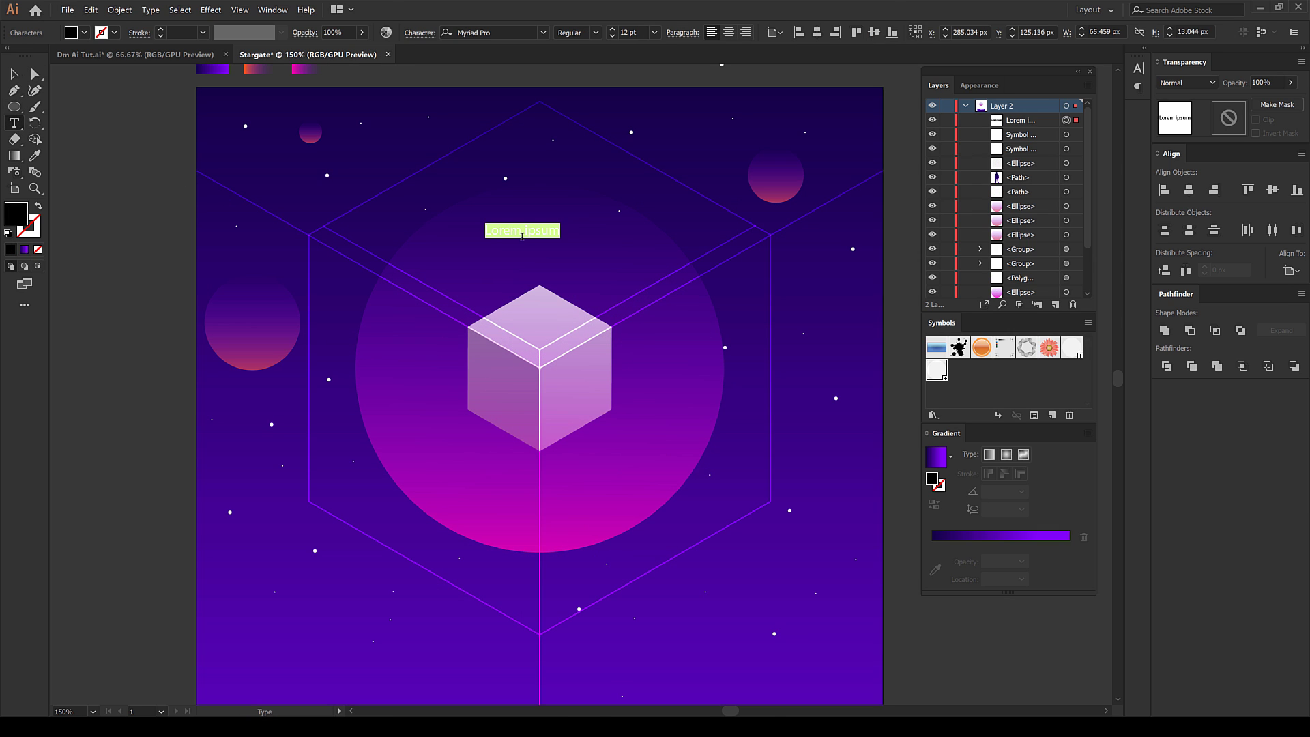
pyautogui.write('STAR')
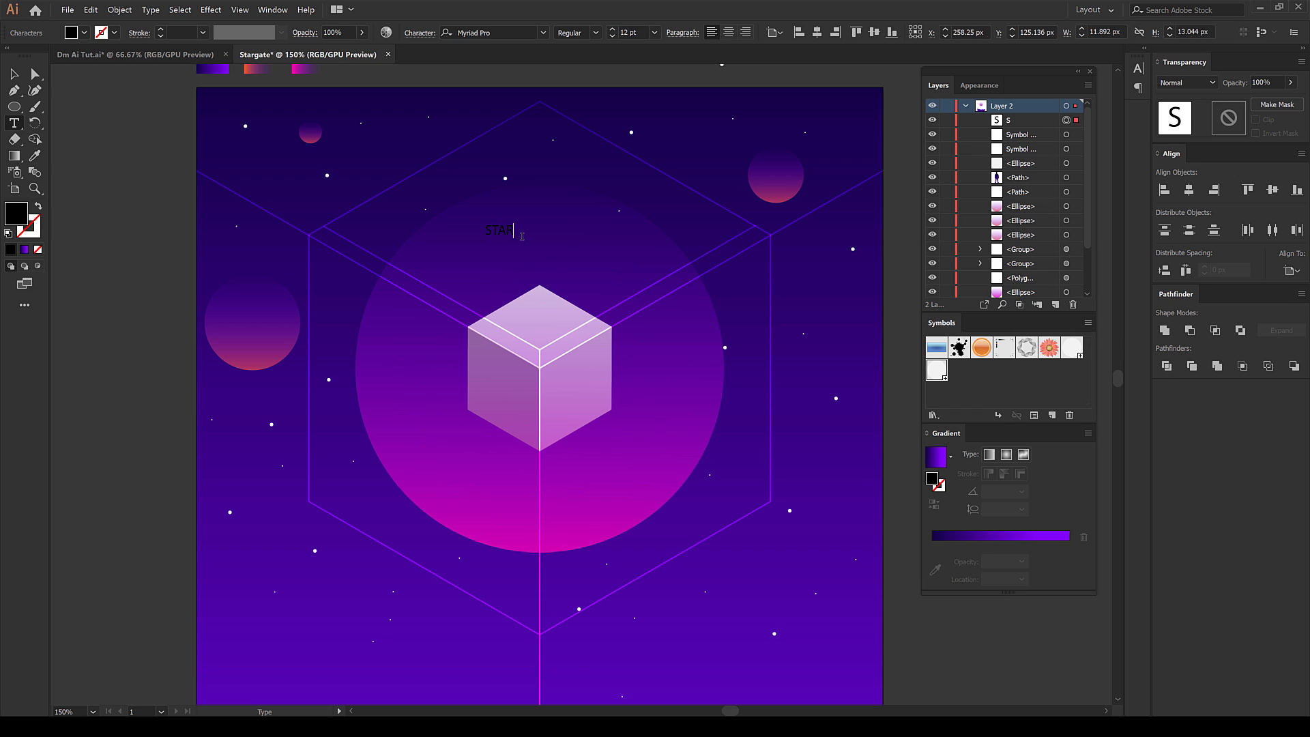
pyautogui.write('GATE')
pyautogui.click(14, 73)
pyautogui.click(1188, 192)
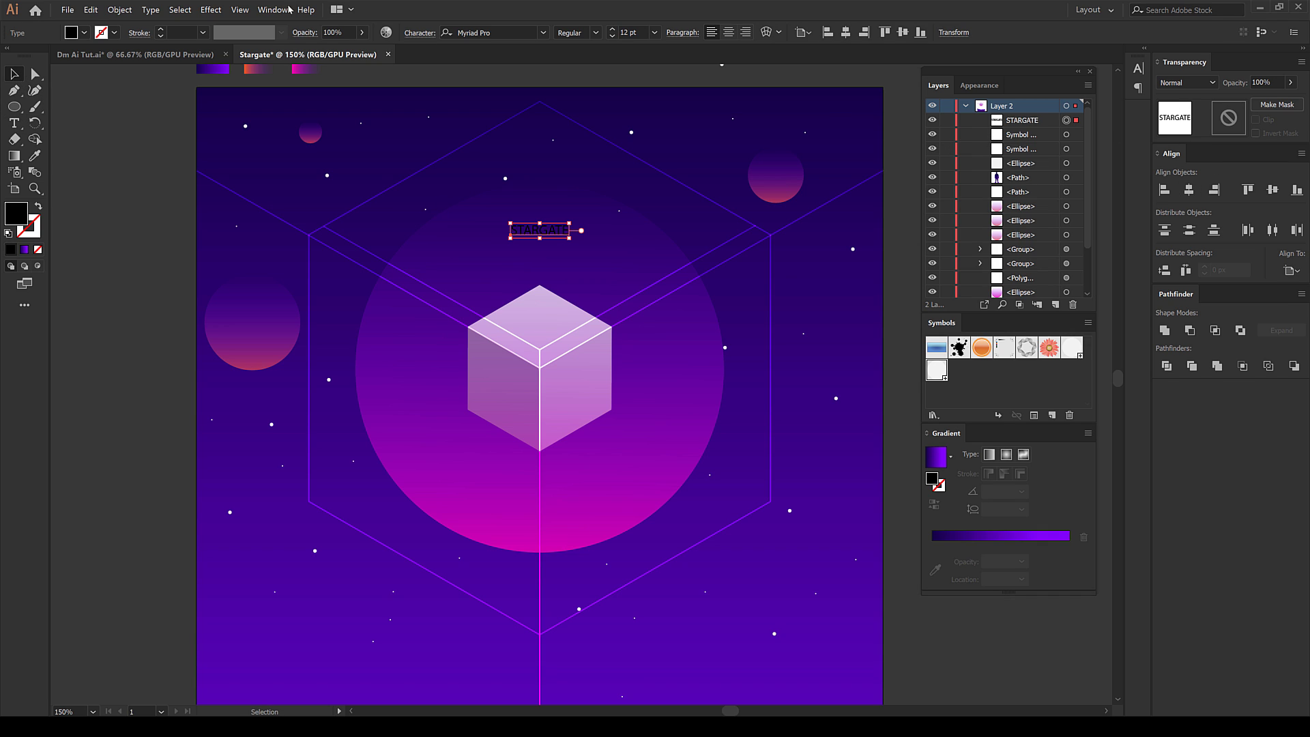
# Fill the STARGATE title with white and set its font to Space Age
pyautogui.click(85, 32)
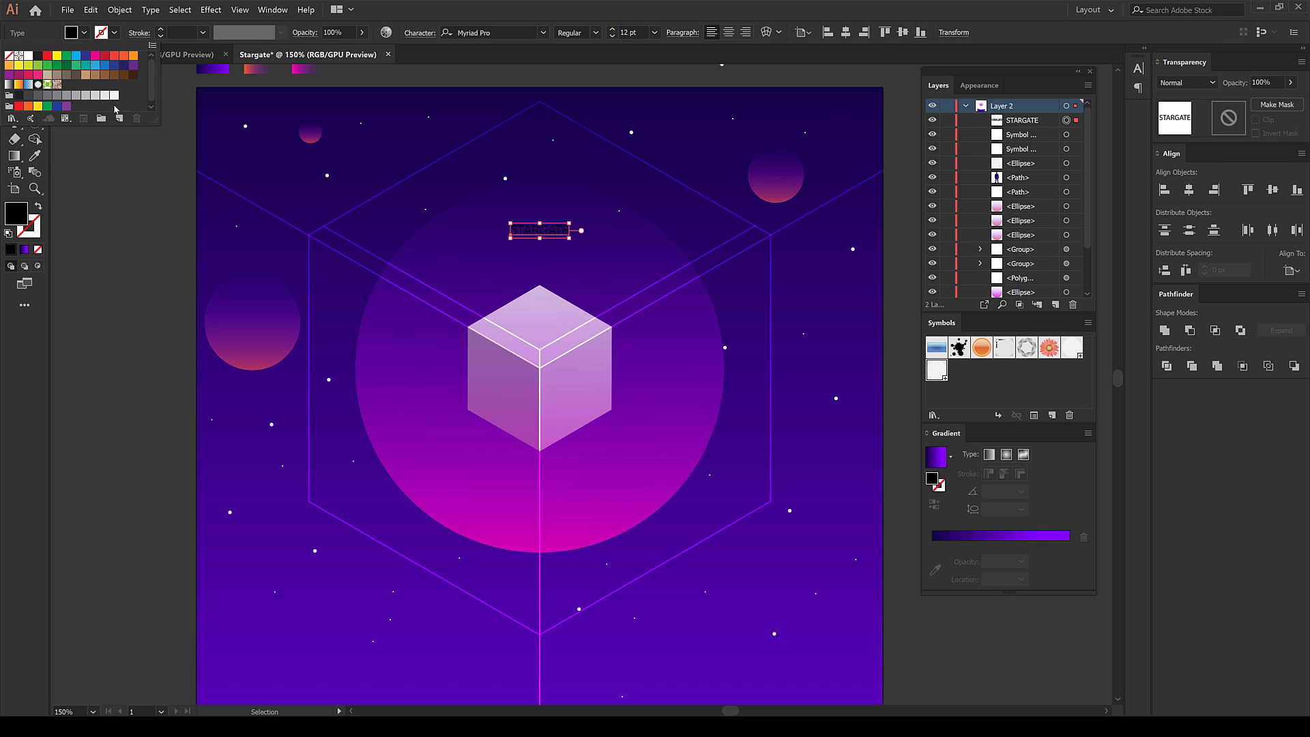
pyautogui.click(111, 100)
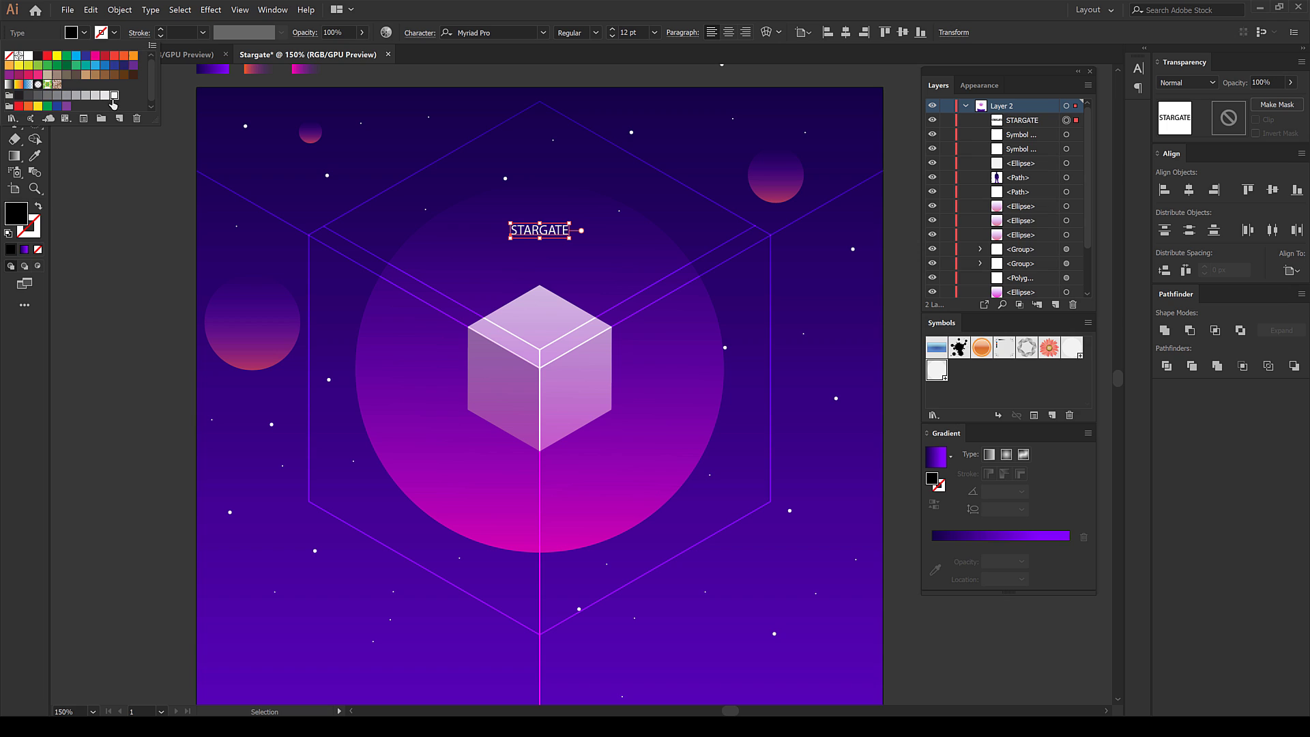
pyautogui.click(503, 32)
pyautogui.write('SPACE')
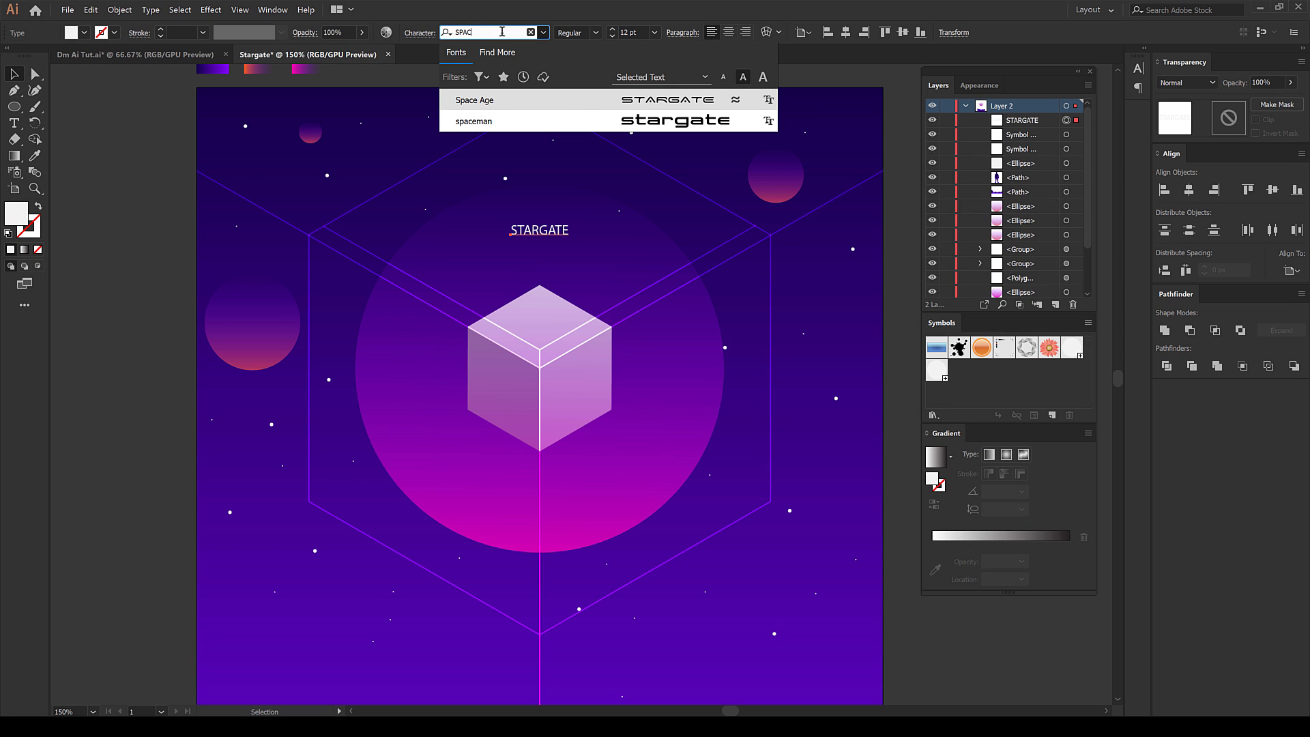
pyautogui.click(472, 100)
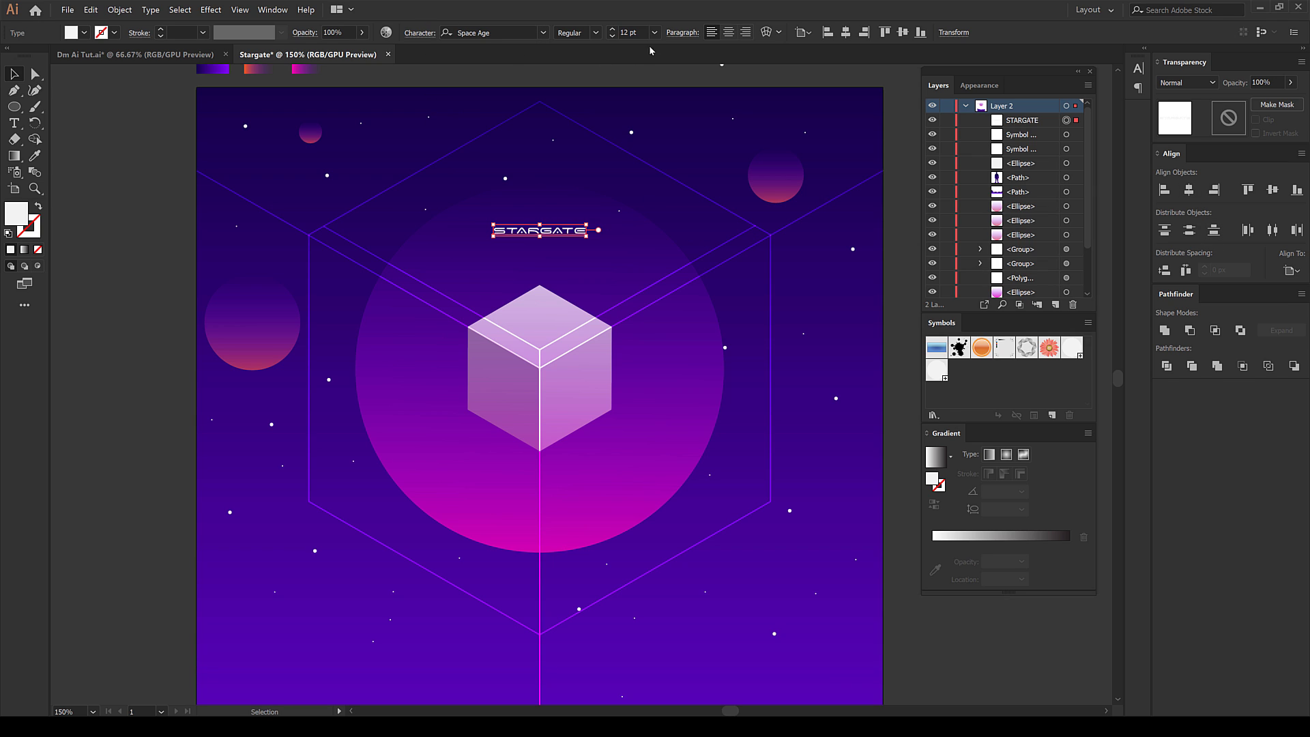
# Set the STARGATE title's font size to 14 pt and centre it horizontally on the artboard again
pyautogui.click(612, 31)
pyautogui.click(613, 30)
pyautogui.click(613, 31)
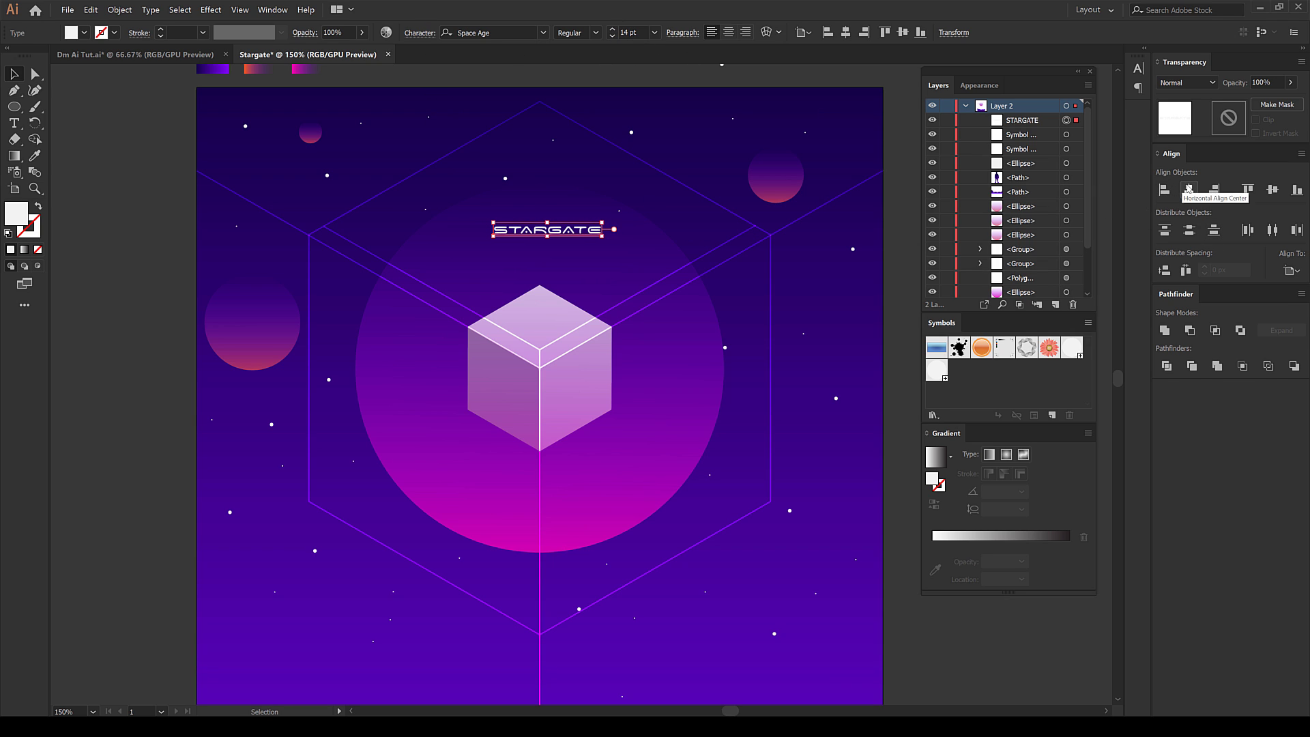
pyautogui.click(1189, 190)
pyautogui.click(323, 399)
pyautogui.hotkey('ctrl', '-')
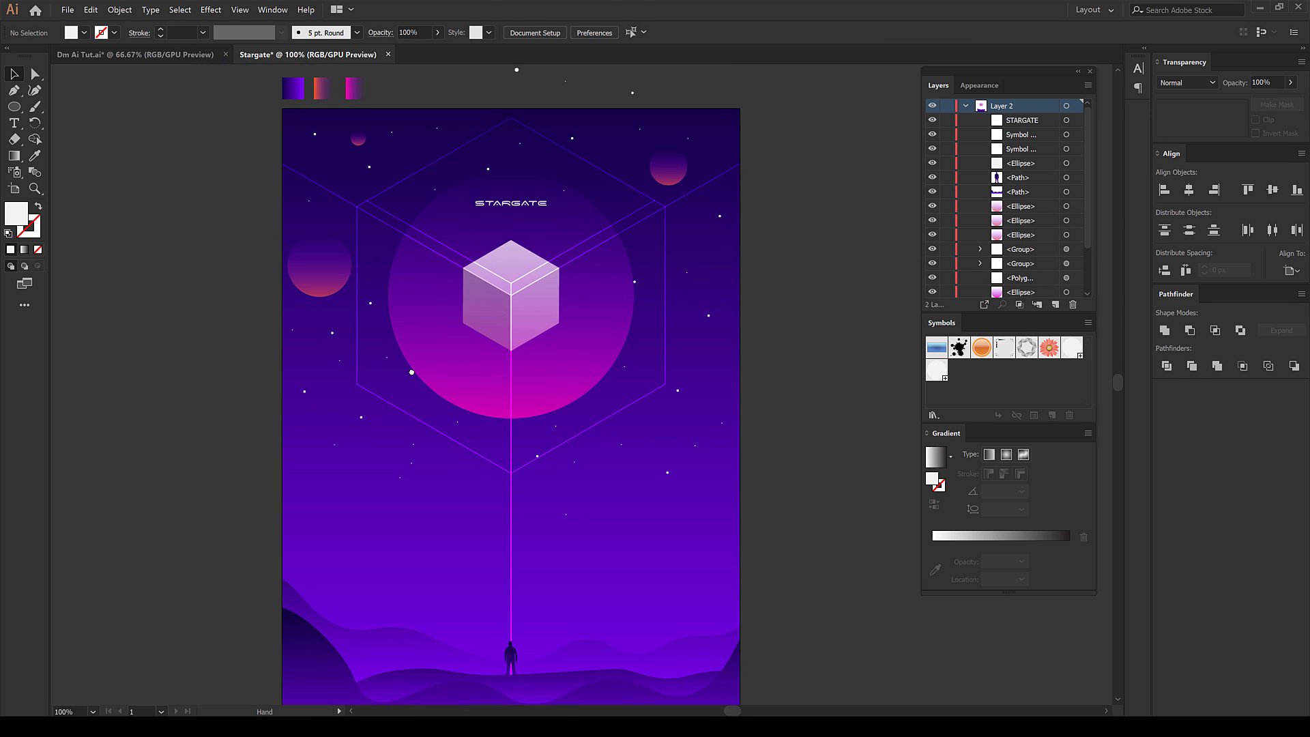
pyautogui.moveTo(401, 404); pyautogui.dragTo(427, 380)
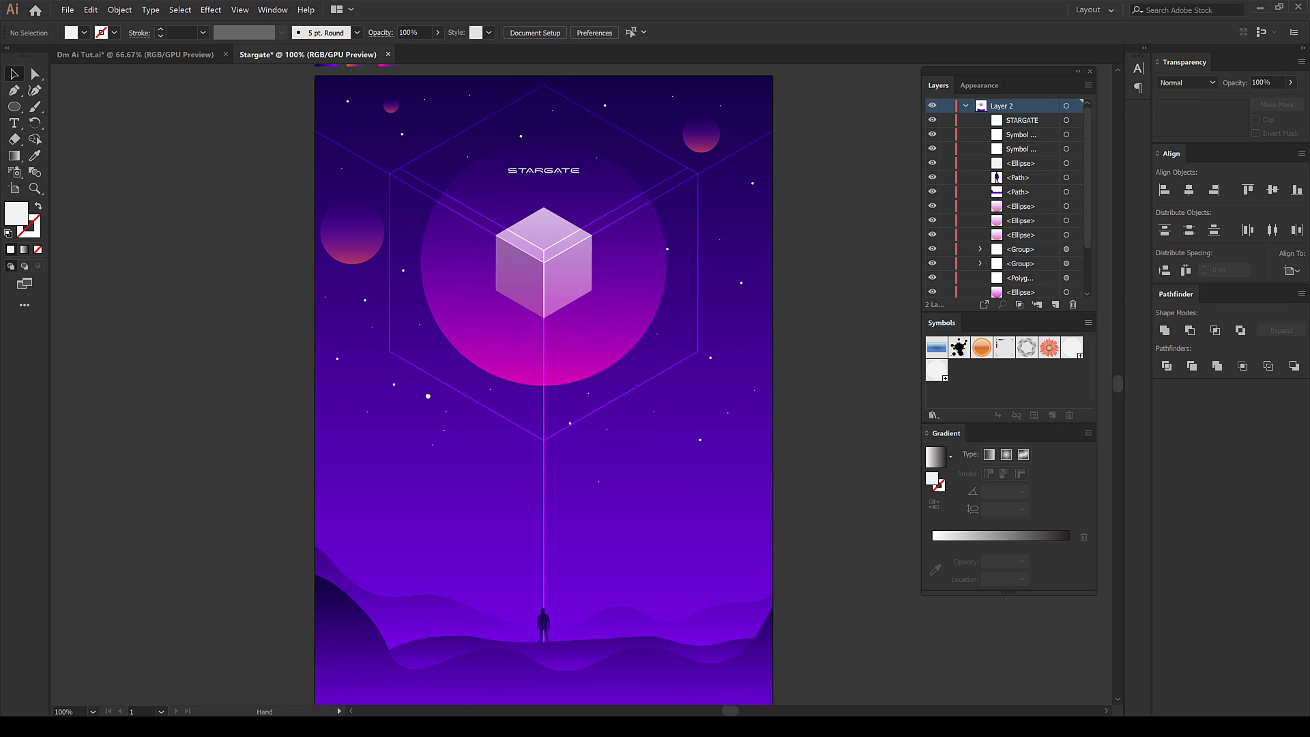